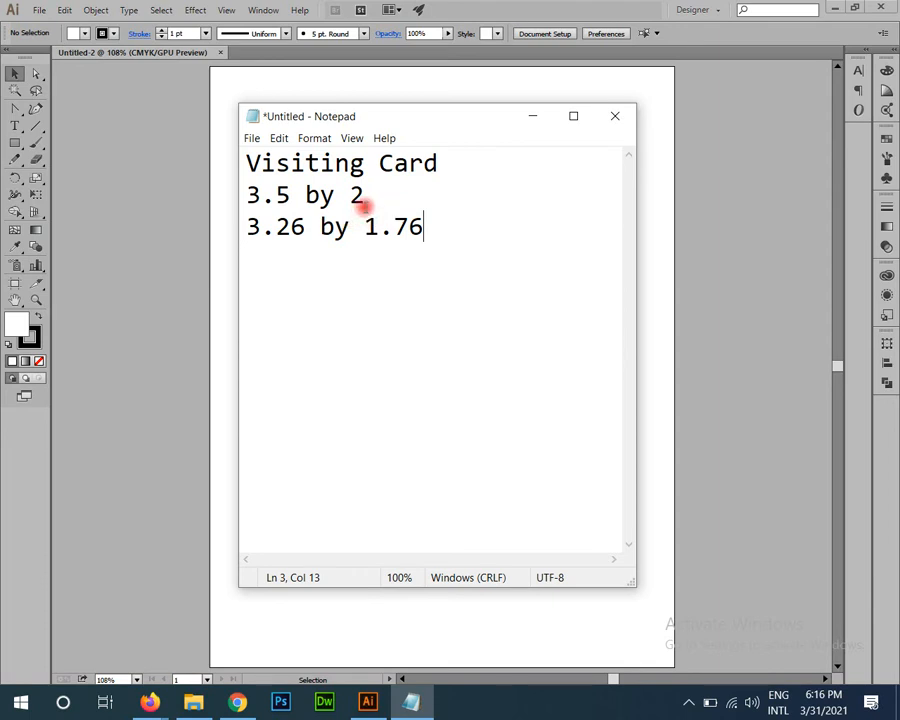
Step: Insert a blank line above the 3.26 by 1.76 size in the Notepad notes
left_click_drag(440, 229, 155, 211)
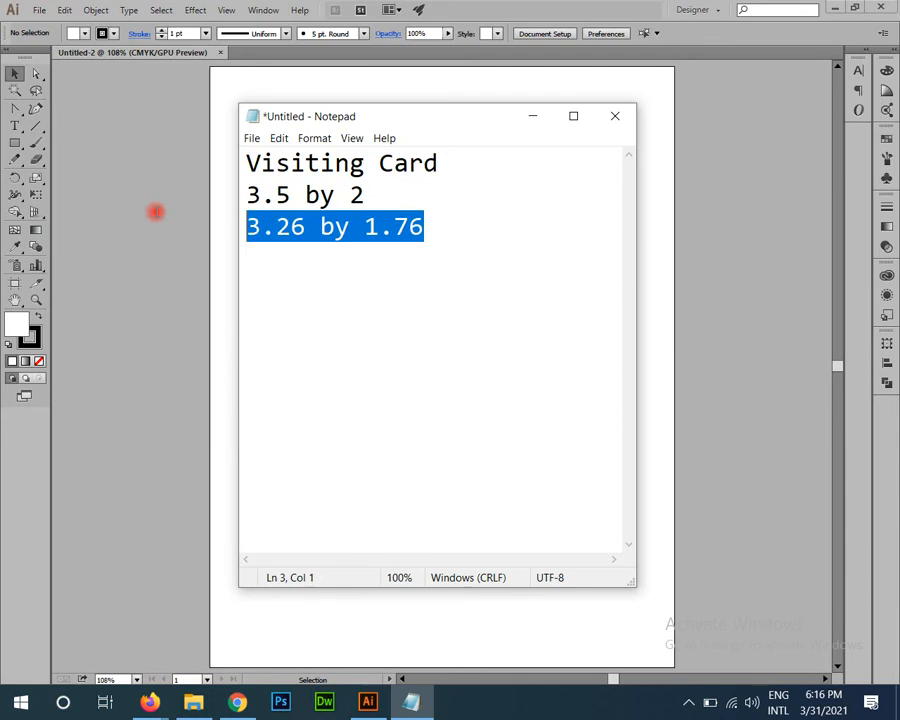
left_click(387, 193)
key("Return")
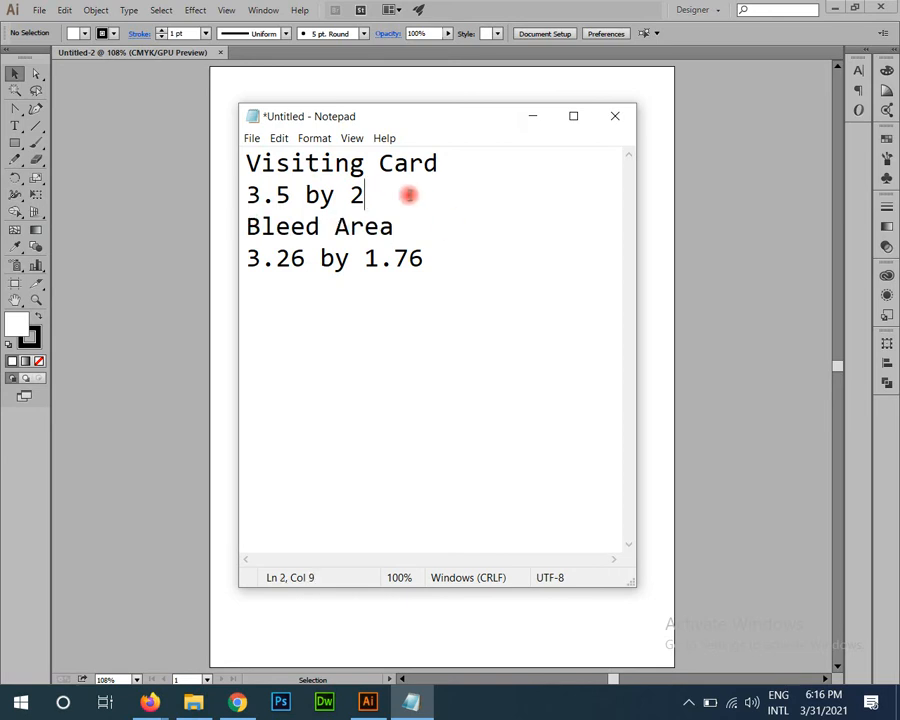
Step: Highlight the 3.5 by 2 and 3.26 by 1.76 sizes, then close Illustrator's old empty document
left_click_drag(407, 195, 237, 193)
left_click_drag(454, 257, 183, 147)
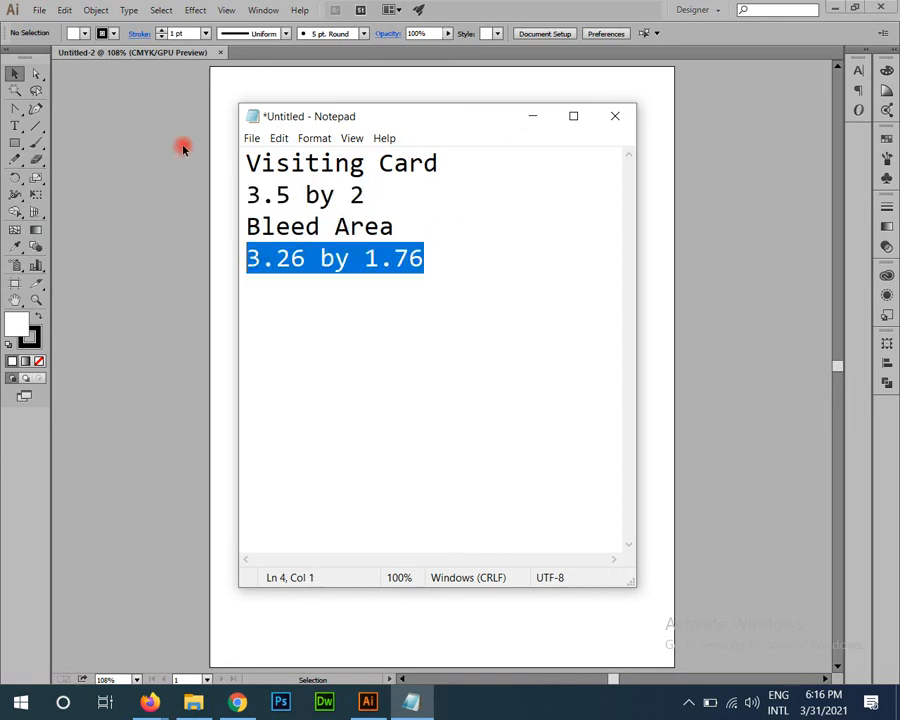
left_click(616, 5)
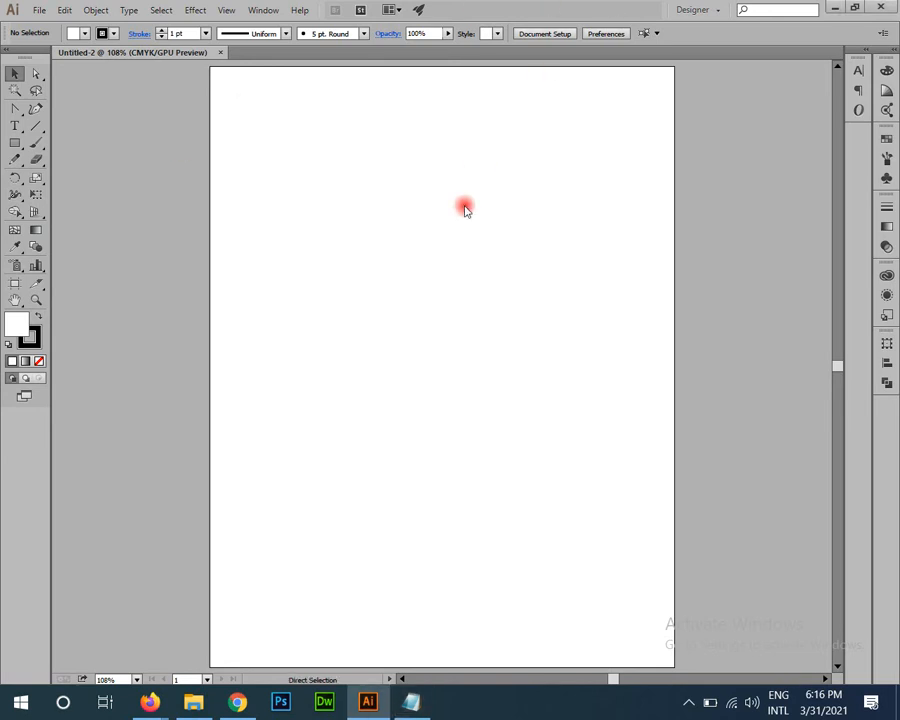
key("ctrl+w")
Step: Create a new inch-based document with a 3.5 by 2 inch artboard, fitted in the window
key("ctrl+n")
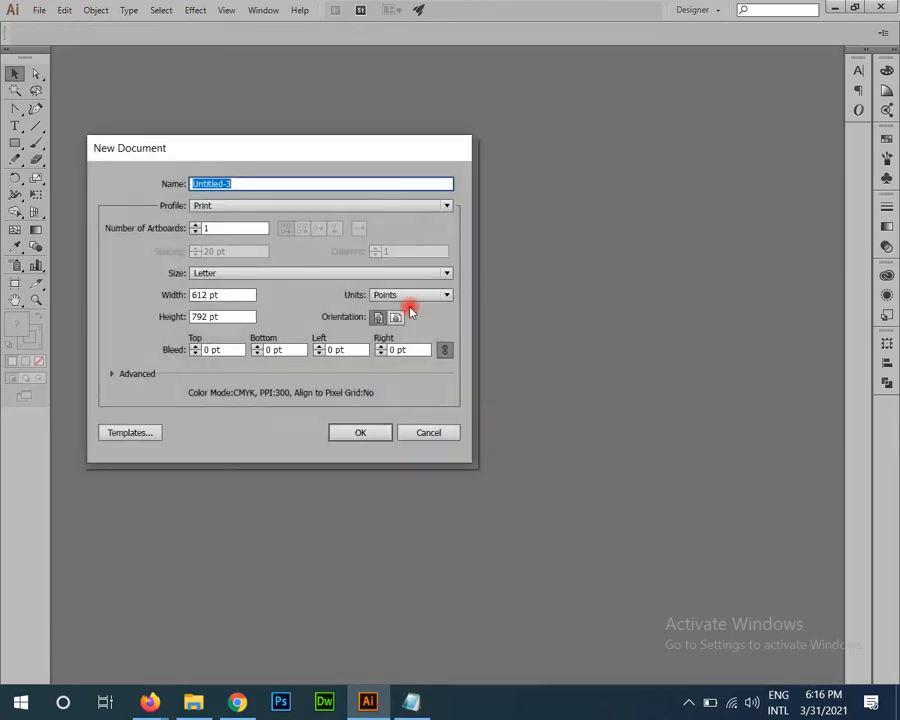
left_click(410, 298)
left_click(412, 308)
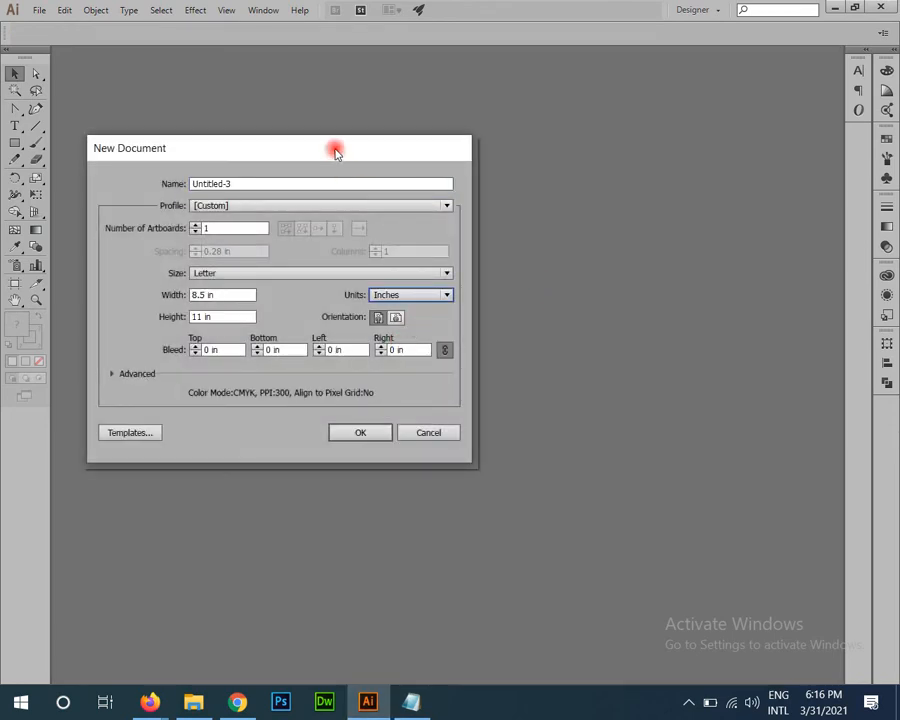
left_click_drag(336, 151, 519, 124)
left_click_drag(414, 267, 320, 256)
type("3.5")
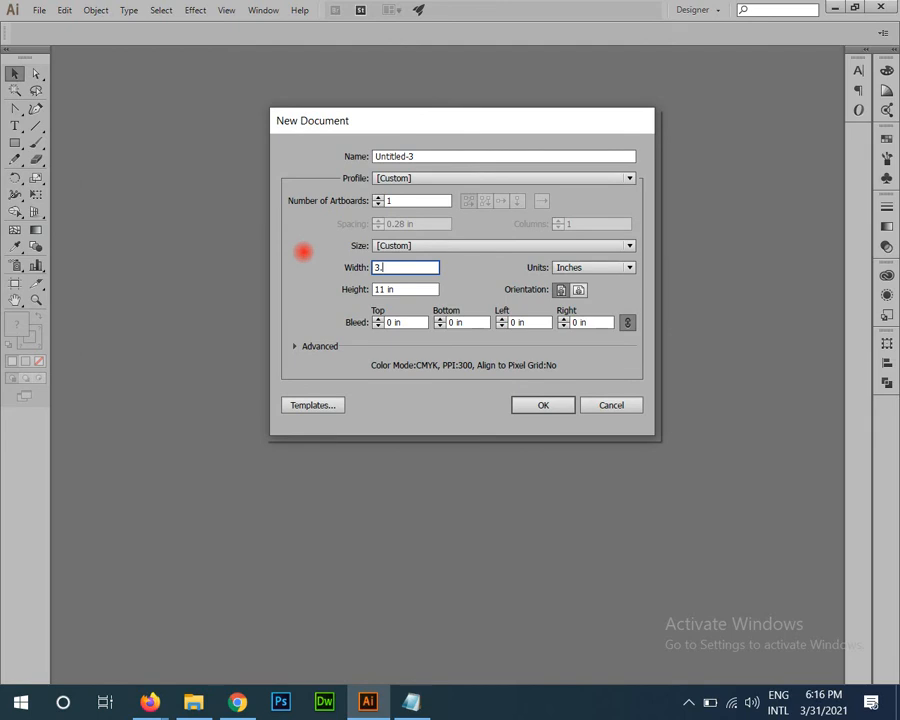
key("Tab")
type("2")
key("Return")
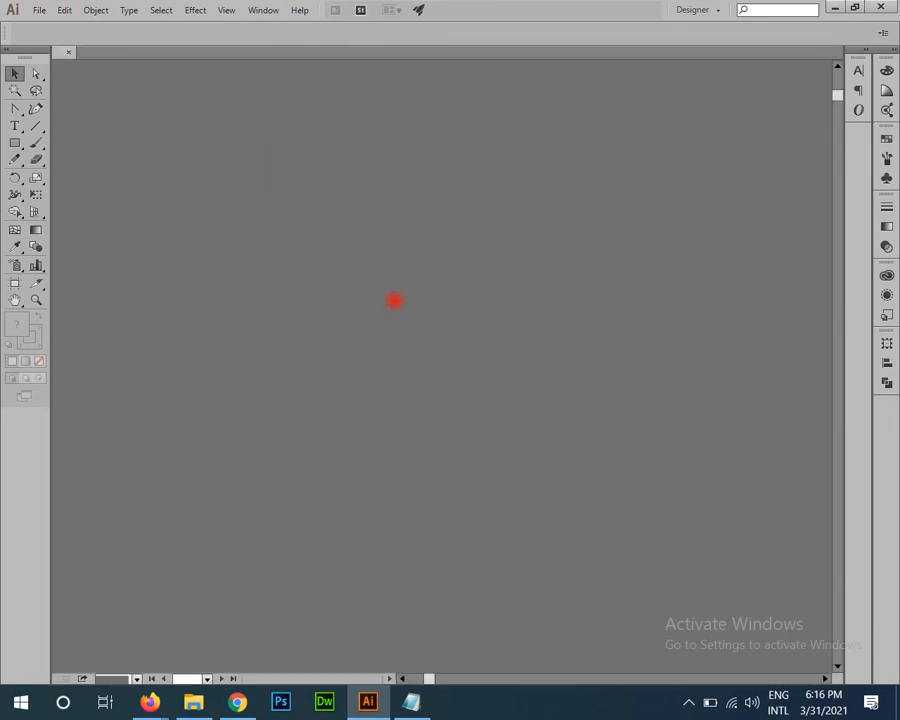
key("ctrl+minus")
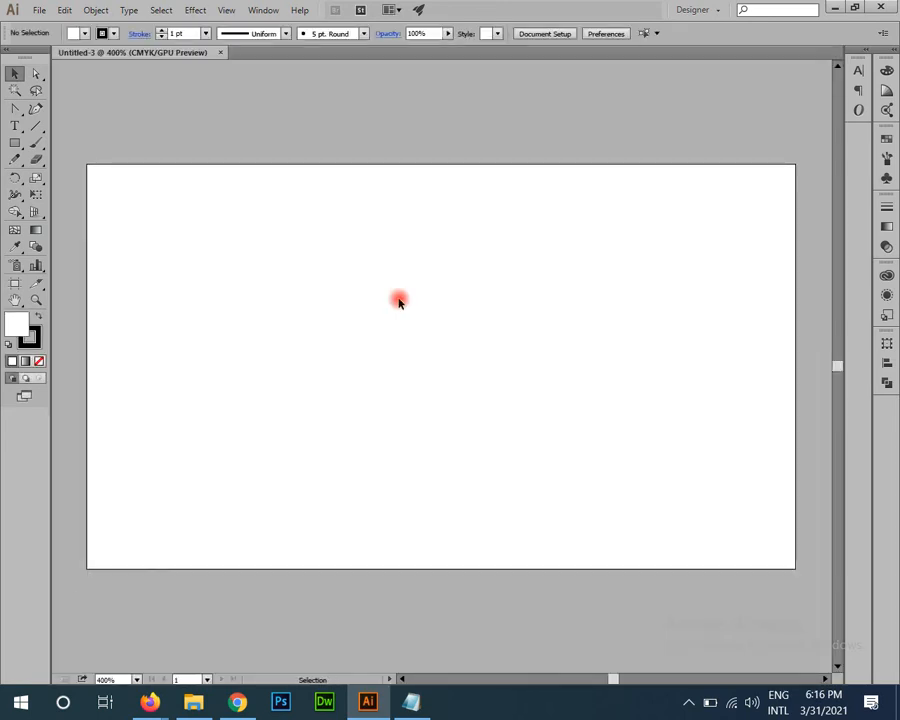
Step: Draw a 3.26 by 1.76 inch rectangle
left_click(15, 143)
left_click(137, 209)
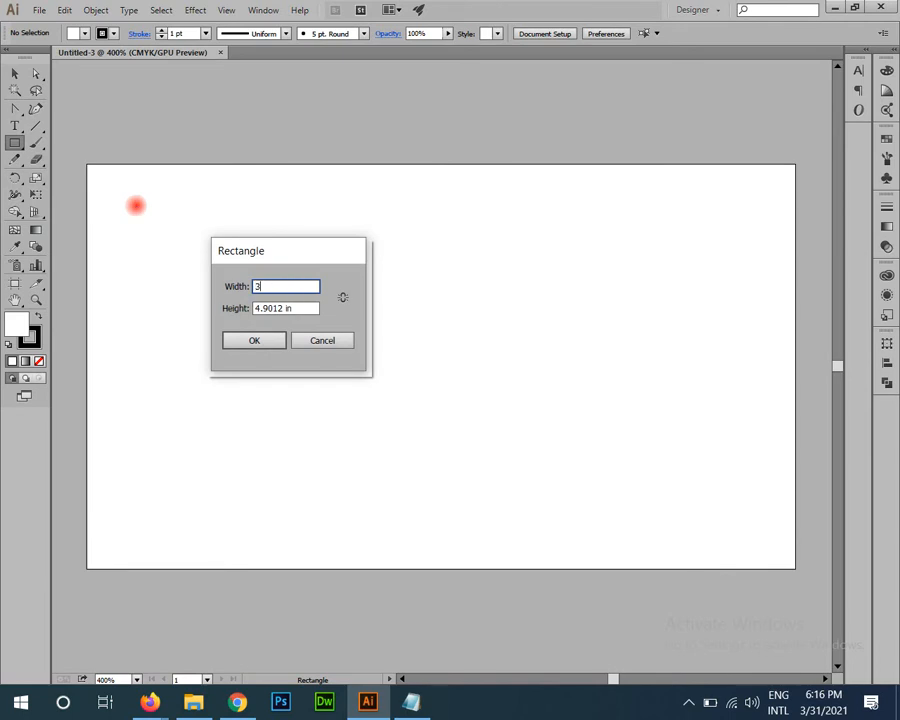
type("3.26")
key("Tab")
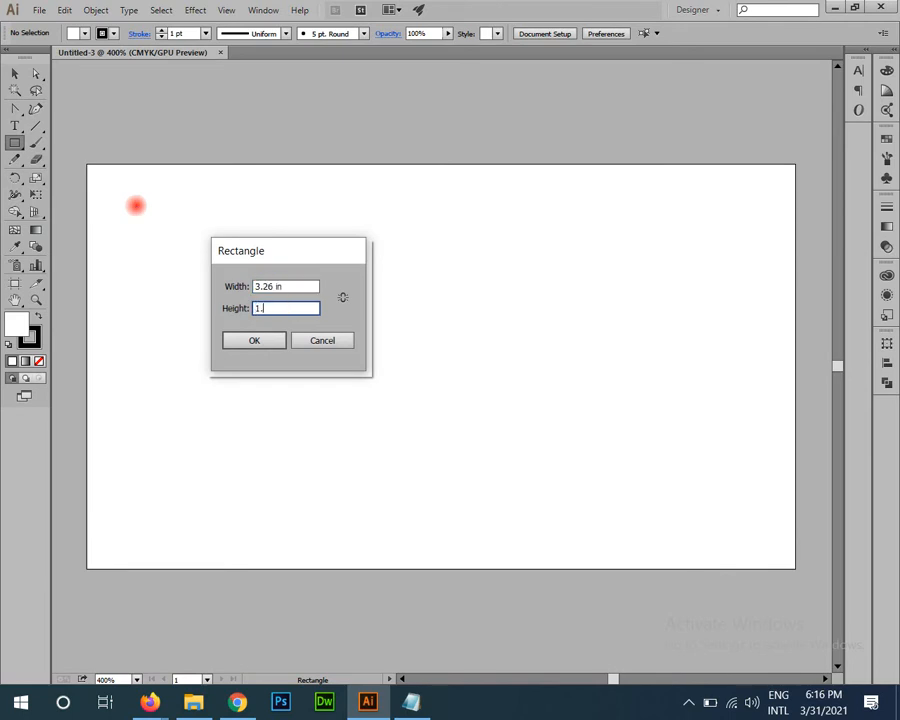
type("1.76")
key("Return")
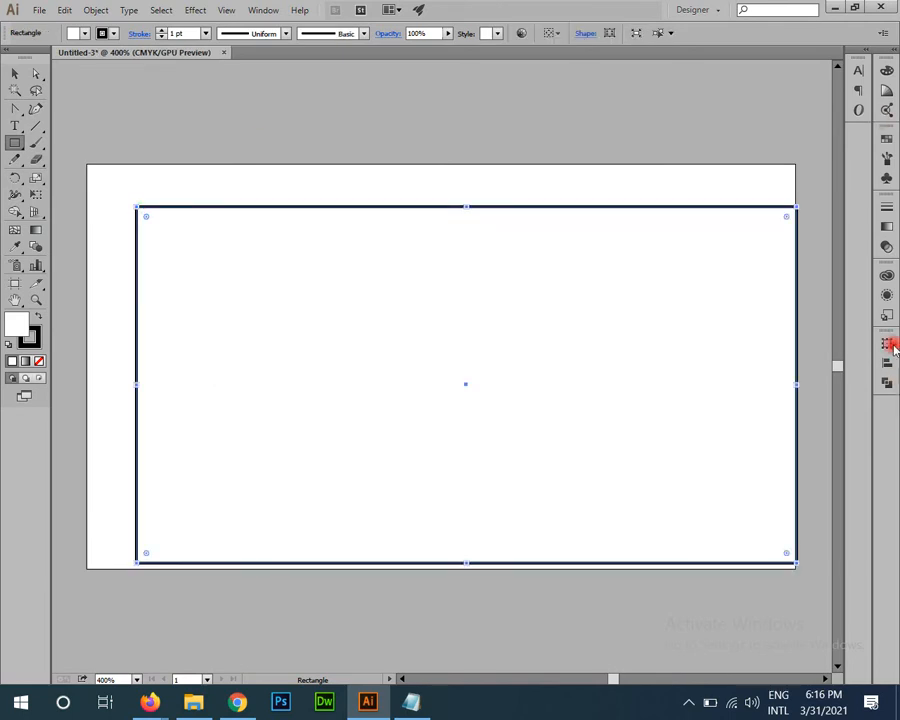
Step: Centre the rectangle horizontally and vertically on the artboard
left_click(886, 363)
left_click(854, 441)
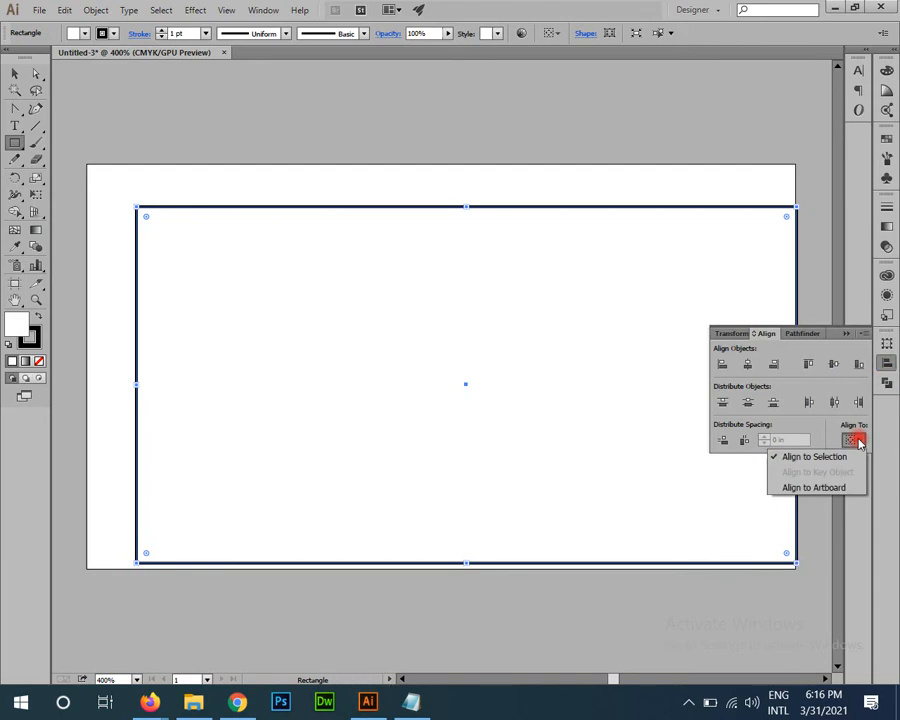
left_click(810, 487)
left_click(747, 363)
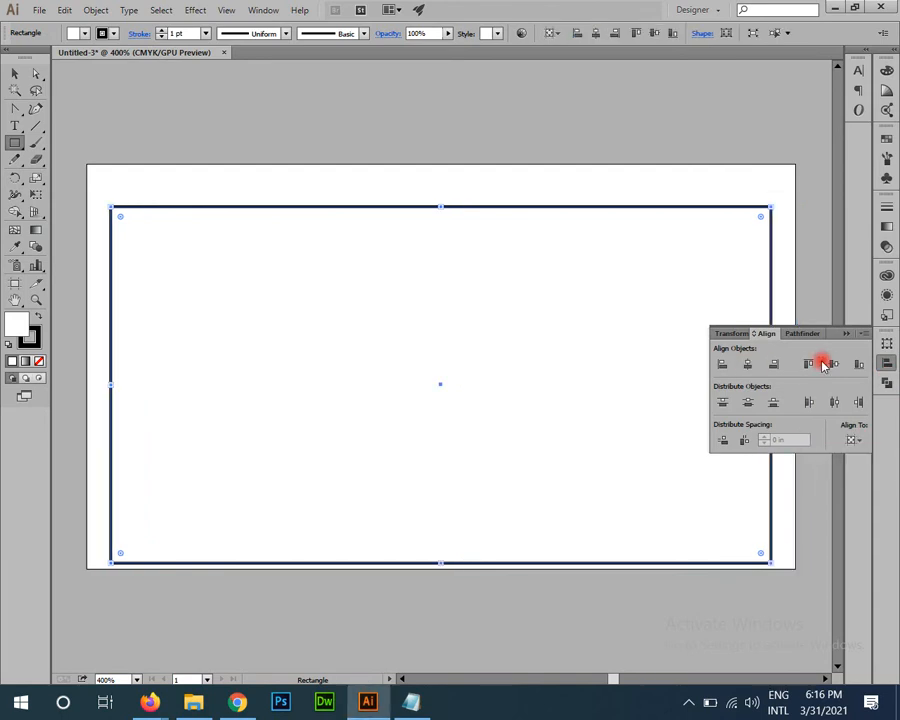
left_click(826, 364)
Step: Turn the centred rectangle into guides and zoom in on the card
right_click(341, 267)
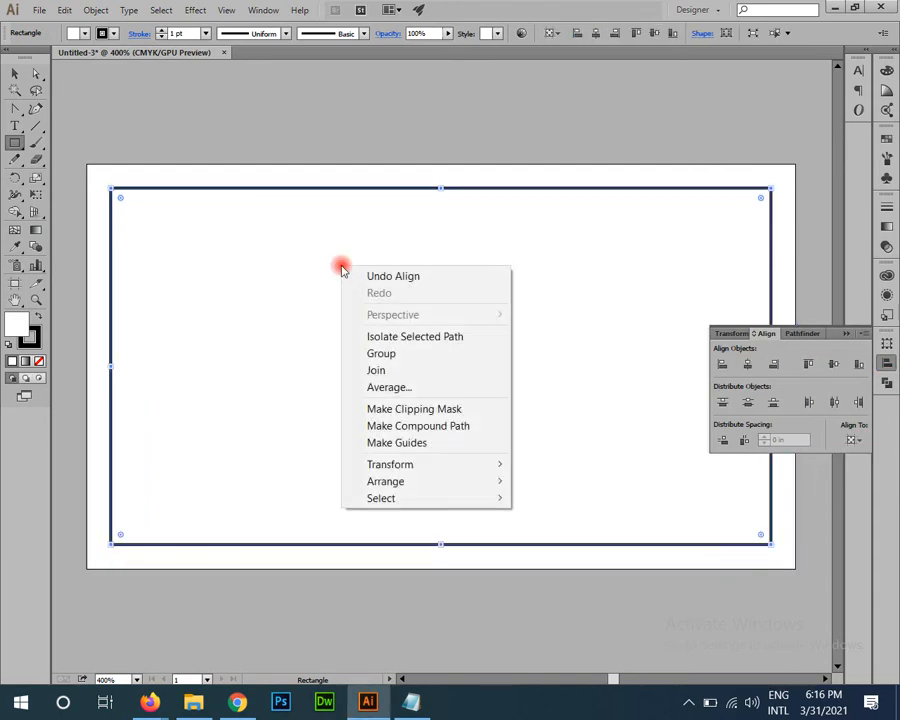
left_click(443, 447)
key("ctrl+minus")
key("ctrl+minus")
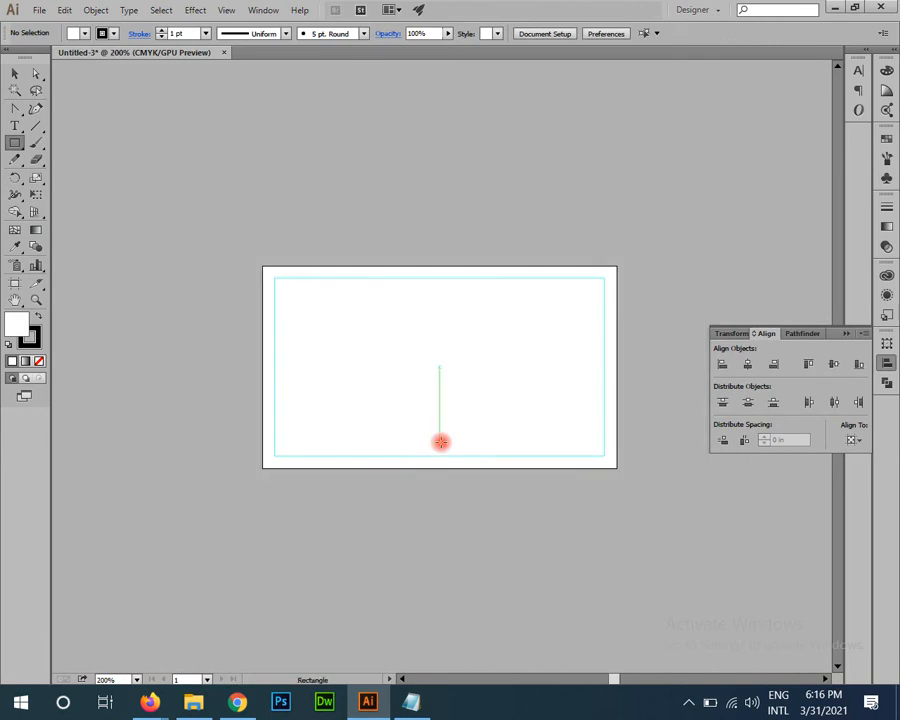
left_click_drag(438, 438, 250, 407)
key("z")
left_click_drag(179, 203, 261, 255)
Step: Draw a thin bar across the card's top edge, filled pink with no stroke
key("v")
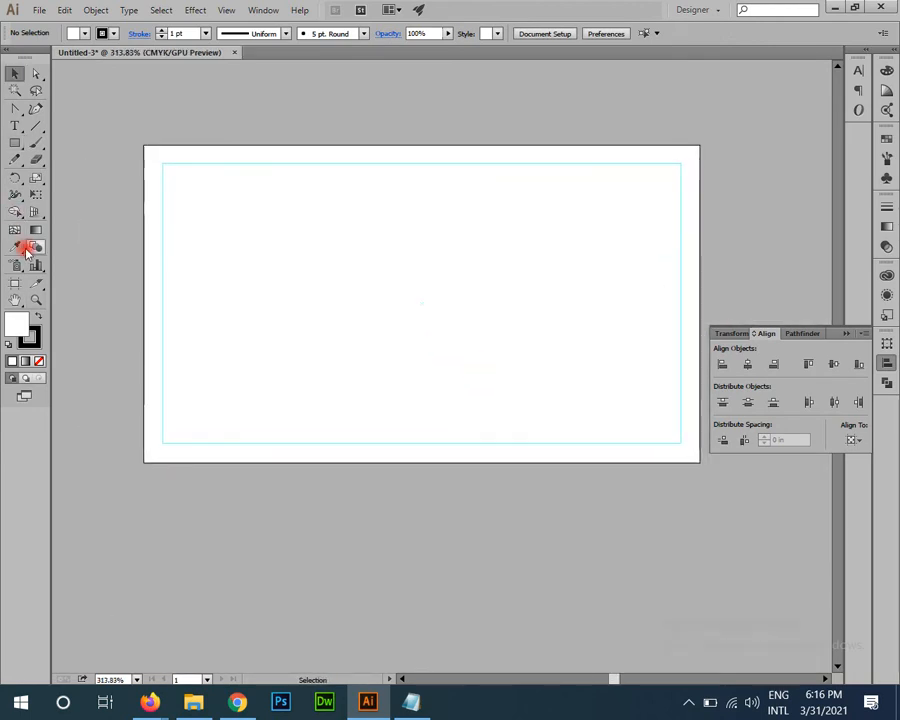
left_click(17, 145)
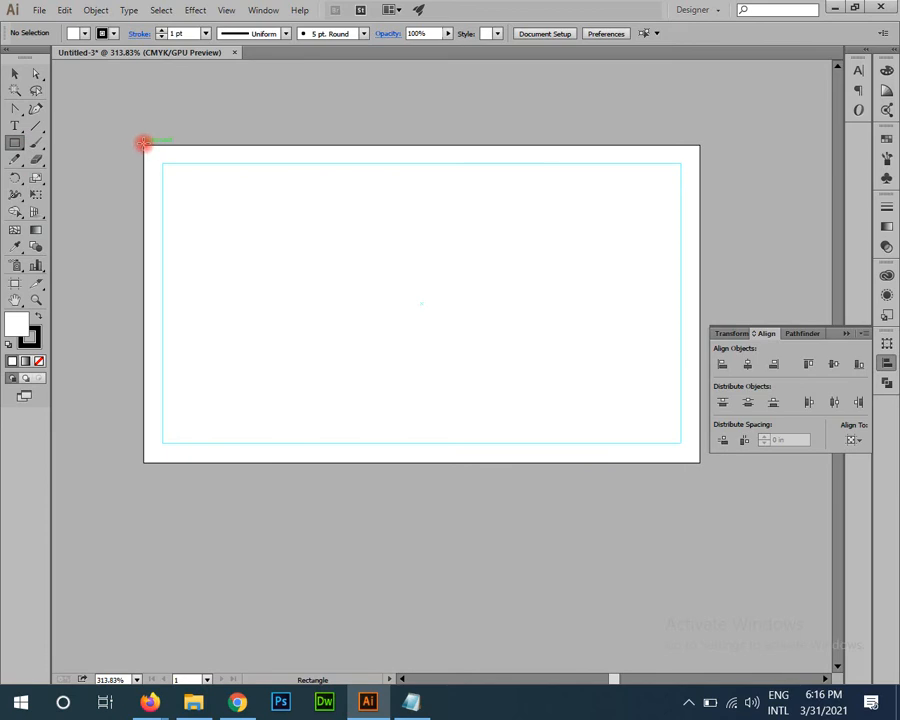
left_click_drag(143, 143, 700, 208)
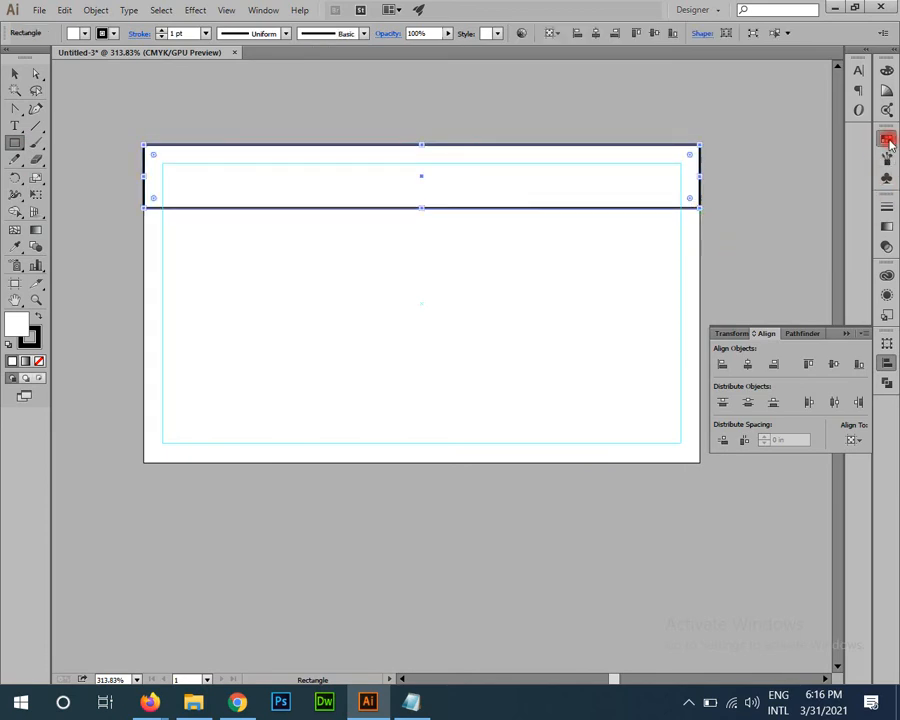
left_click(888, 141)
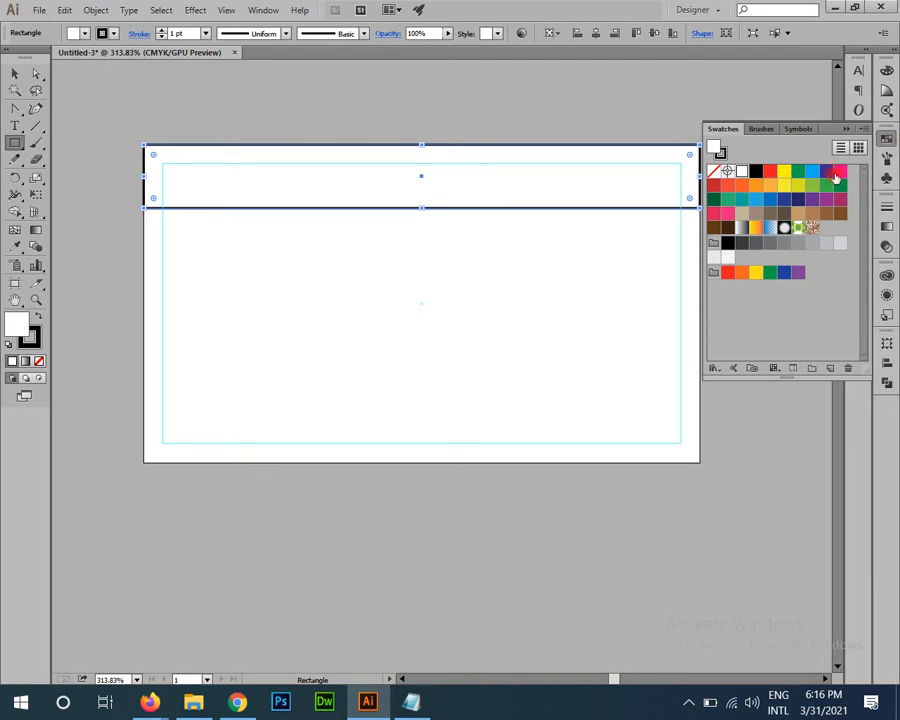
left_click(837, 174)
left_click(30, 340)
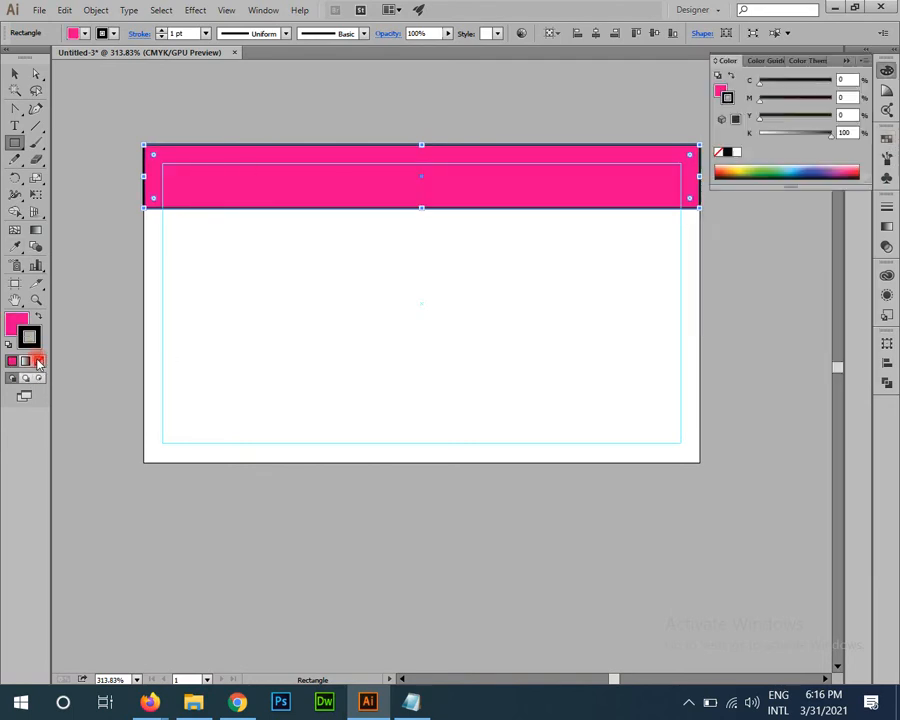
left_click(38, 361)
Step: Deselect the pink bar and zoom in on the top of the card
key("v")
left_click(343, 384)
scroll(355, 386, "up", 2)
left_click_drag(428, 399, 428, 359)
left_click_drag(174, 206, 273, 344)
left_click_drag(413, 403, 394, 415)
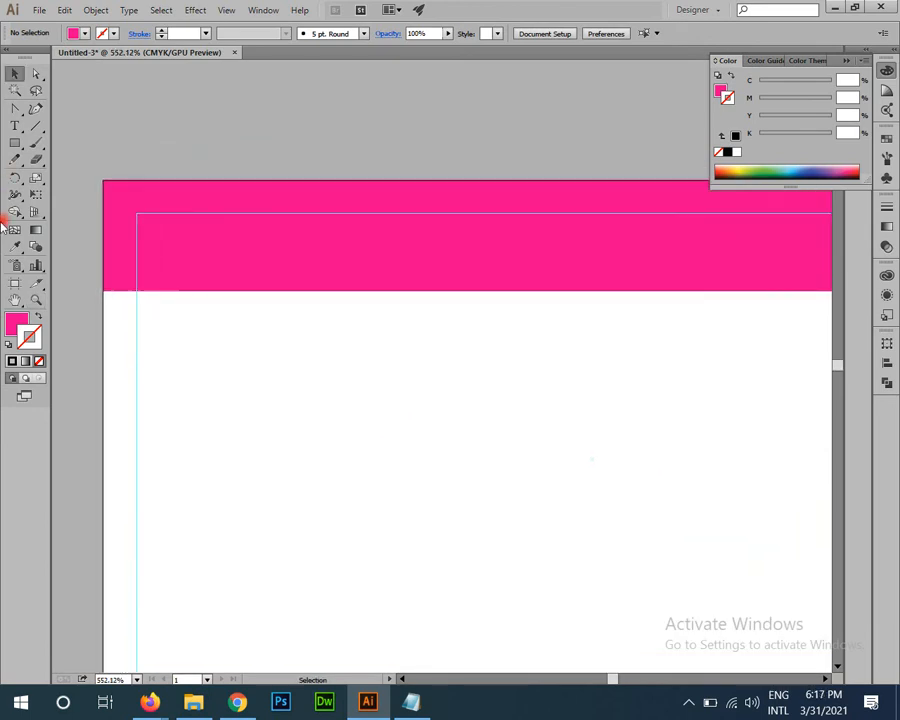
Step: Type the cardholder's name below the pink bar and enlarge it
left_click(16, 130)
left_click_drag(492, 370, 476, 299)
left_click_drag(552, 333, 574, 328)
left_click(170, 294)
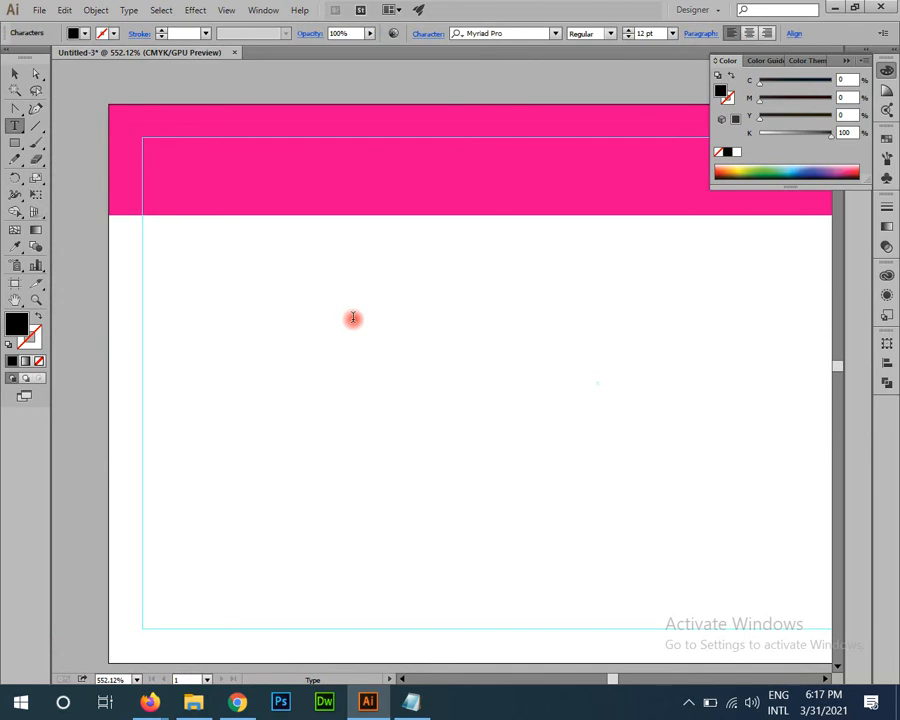
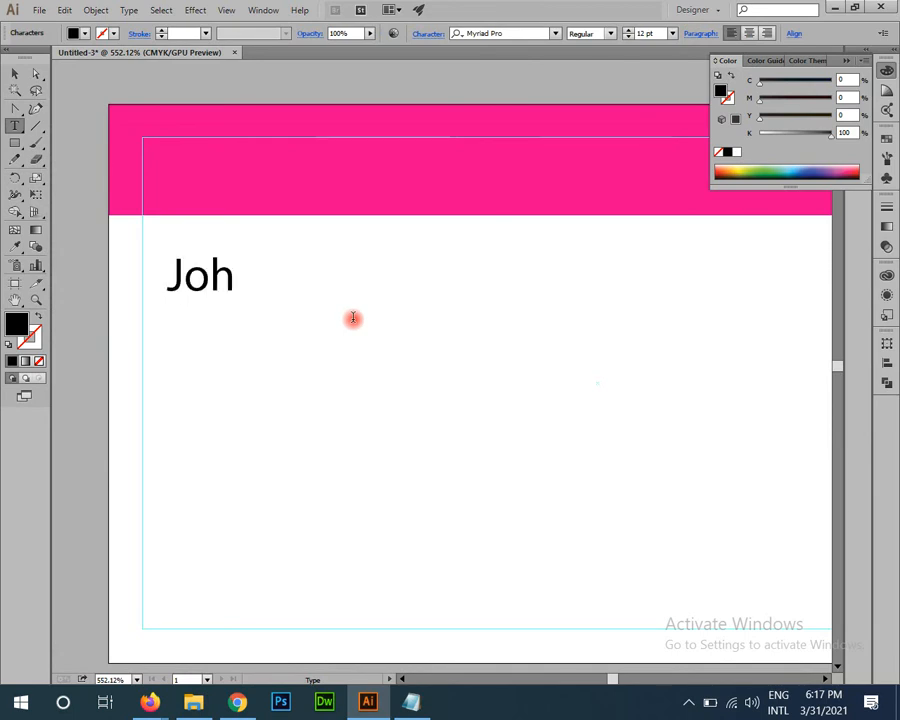
key("Escape")
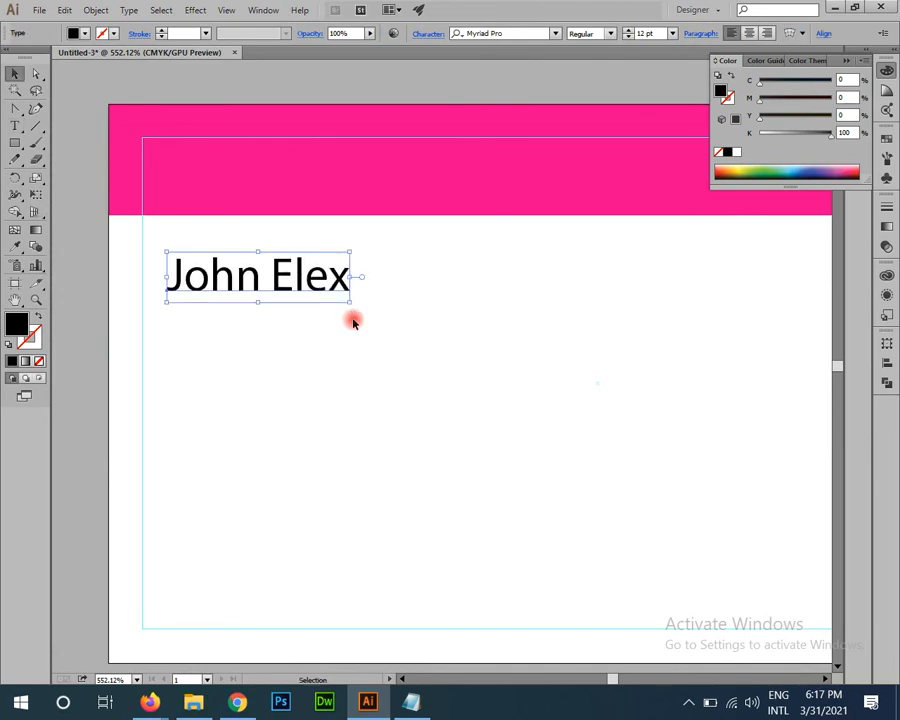
left_click_drag(349, 304, 461, 372)
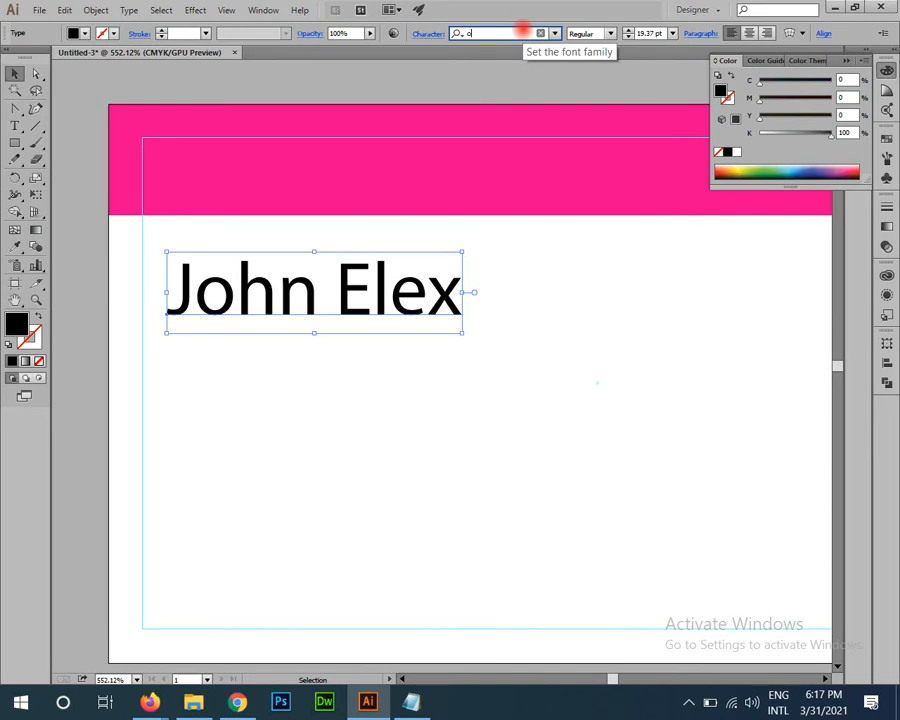
Step: Set the name in Oswald Regular and convert it to outlines
left_click(523, 32)
type("os")
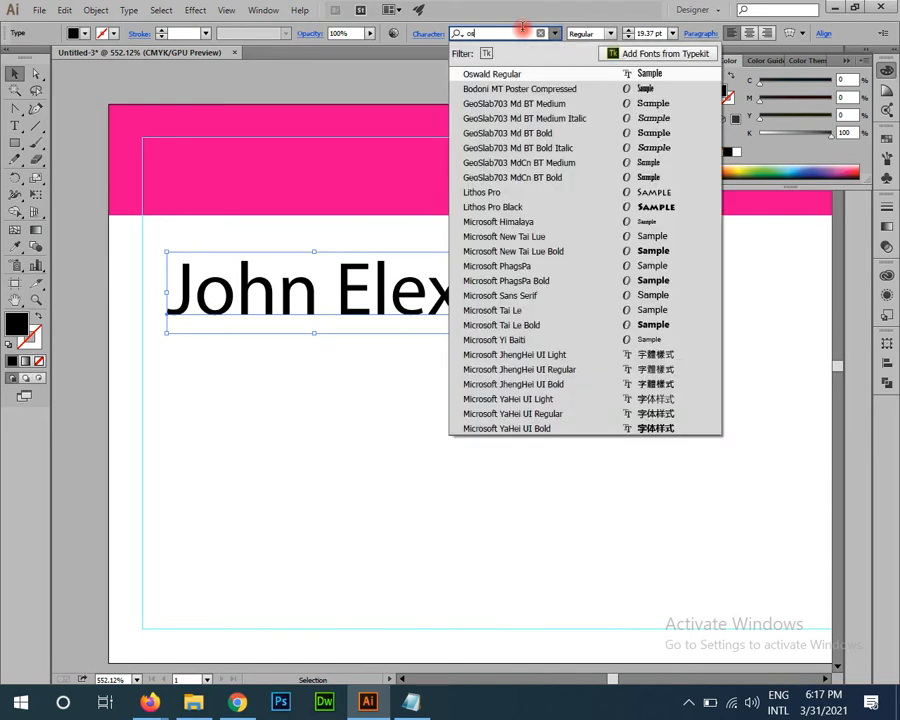
left_click(506, 73)
right_click(362, 297)
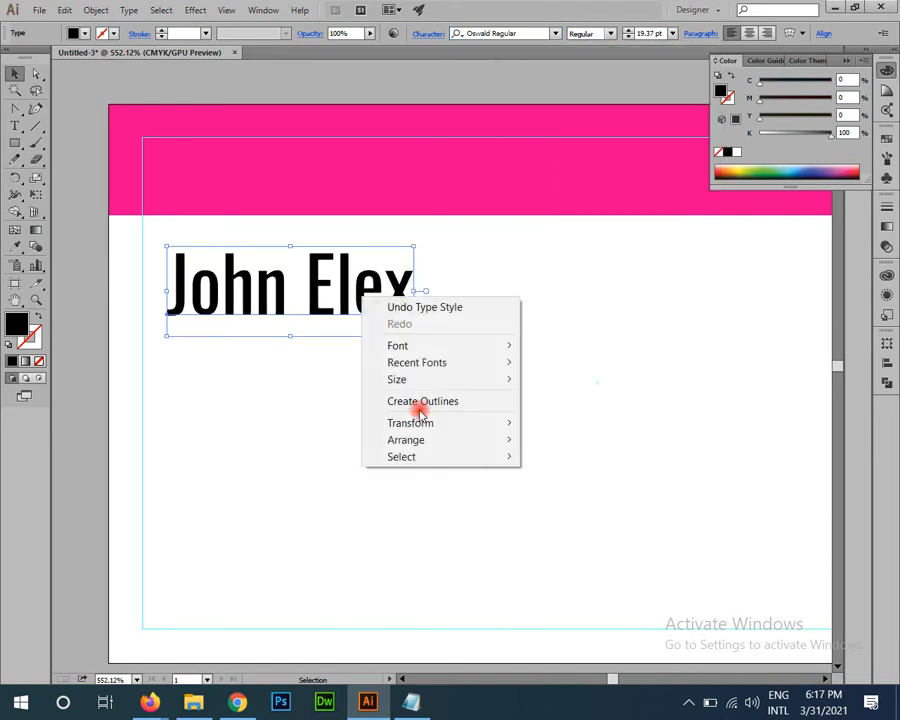
left_click(420, 402)
left_click(364, 438)
Step: Position the outlined name just below the pink bar, then start a new document
key("ctrl+space")
left_click_drag(211, 295, 343, 506)
key("v")
left_click(451, 482)
key("ctrl+space")
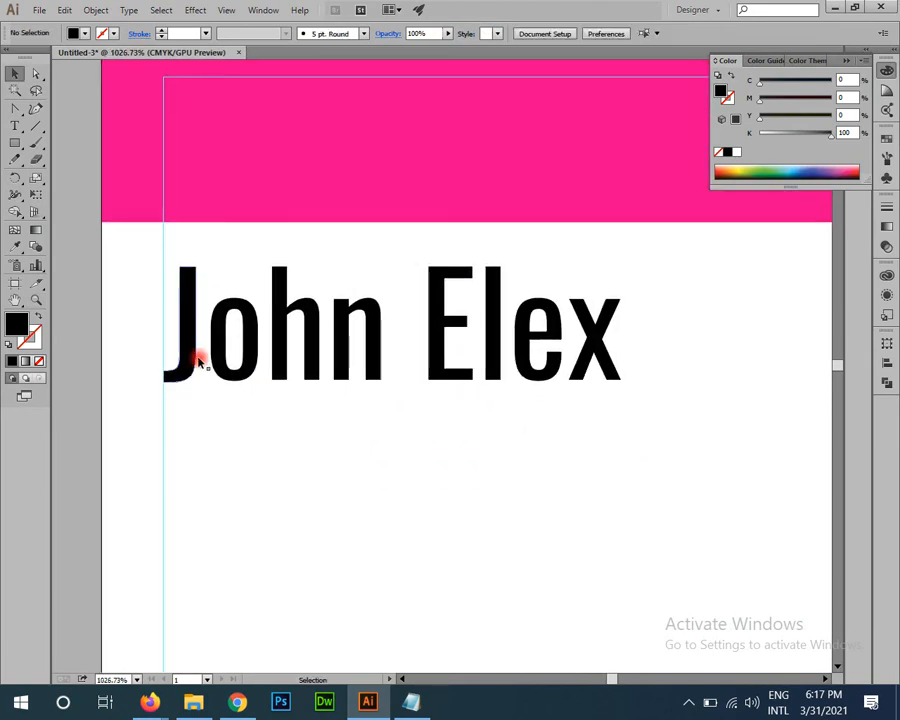
key("space")
mouse_move(242, 354)
left_mouse_down()
mouse_move(219, 352)
mouse_move(230, 355)
left_mouse_up()
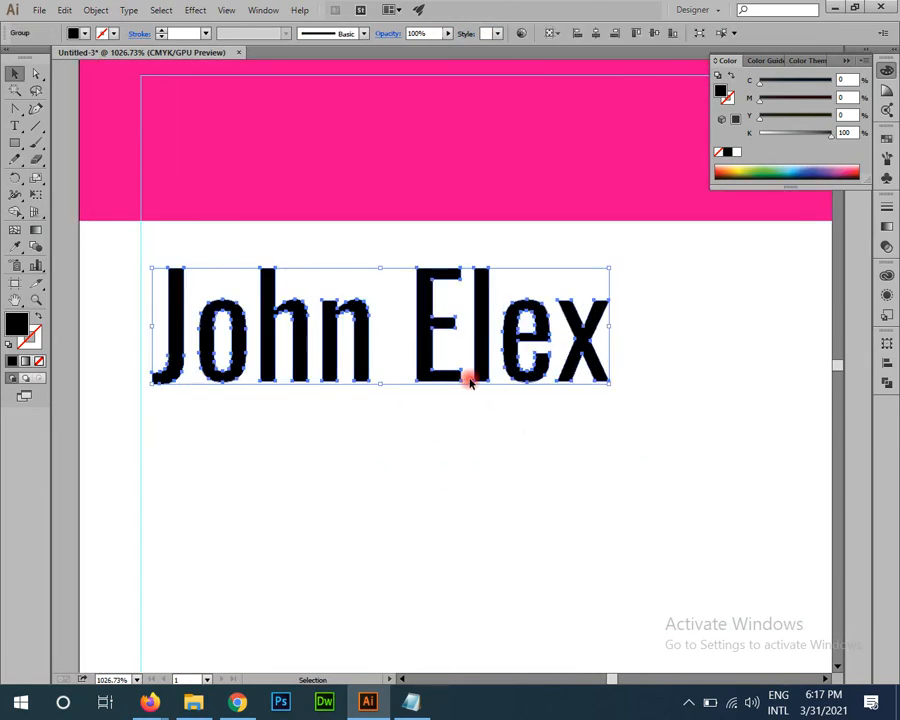
key("ctrl+0")
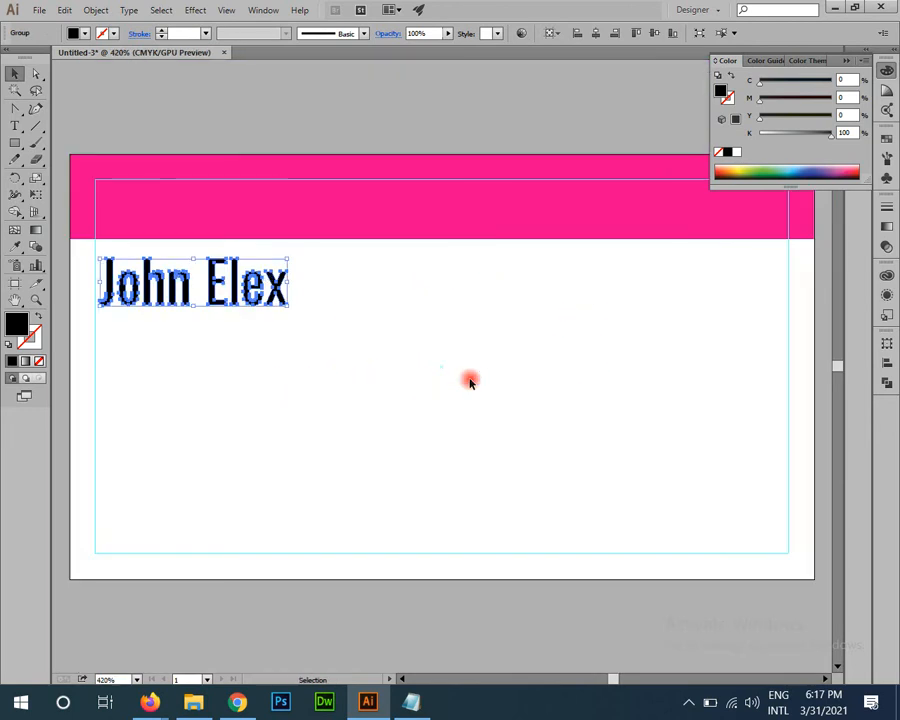
key("a")
key("ctrl+n")
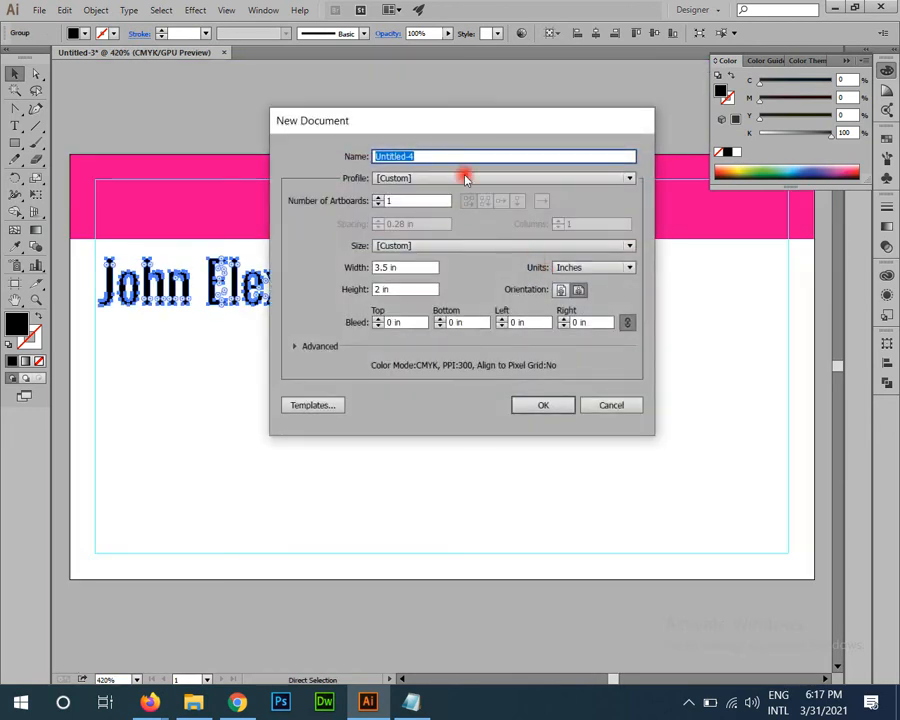
Step: Create Untitled-4 at width 3.26 in, height 1.76 in, with 0.12 in bleed on all four sides
left_click_drag(474, 124, 531, 168)
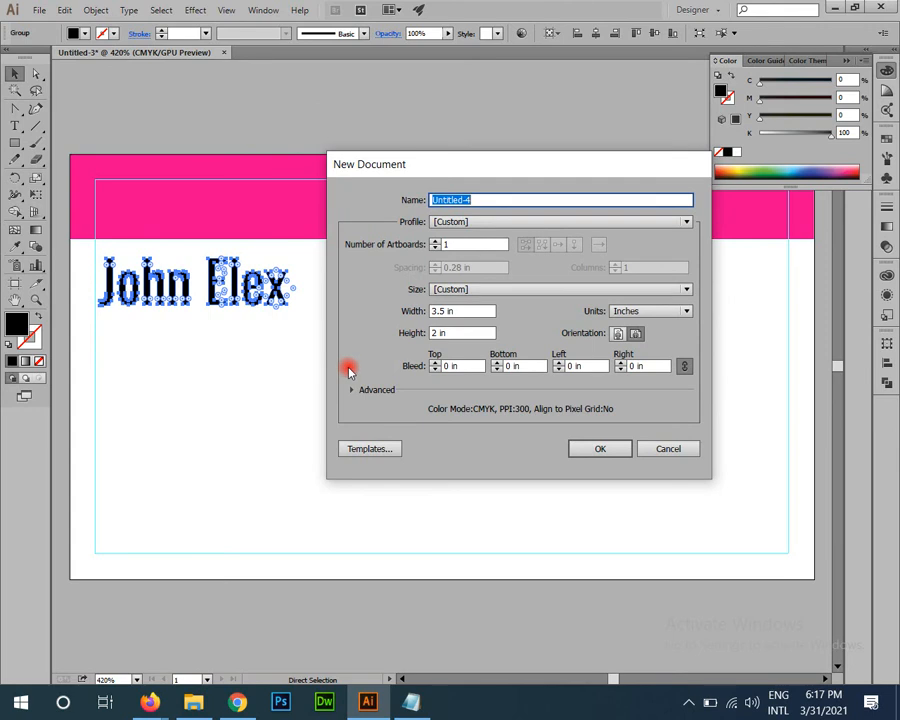
left_click(452, 366)
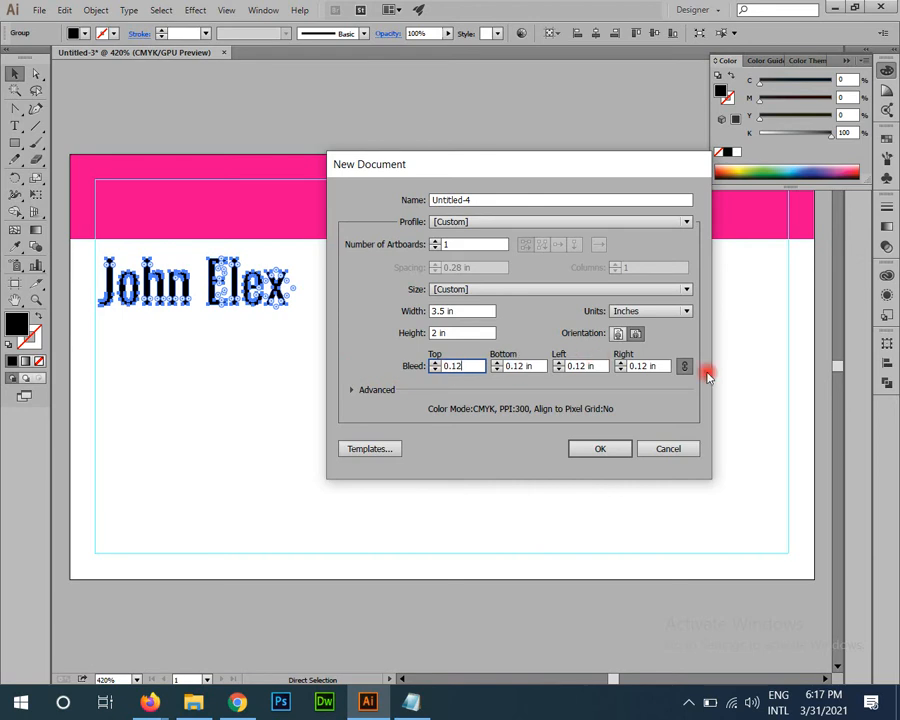
left_click_drag(484, 311, 362, 311)
key("Tab")
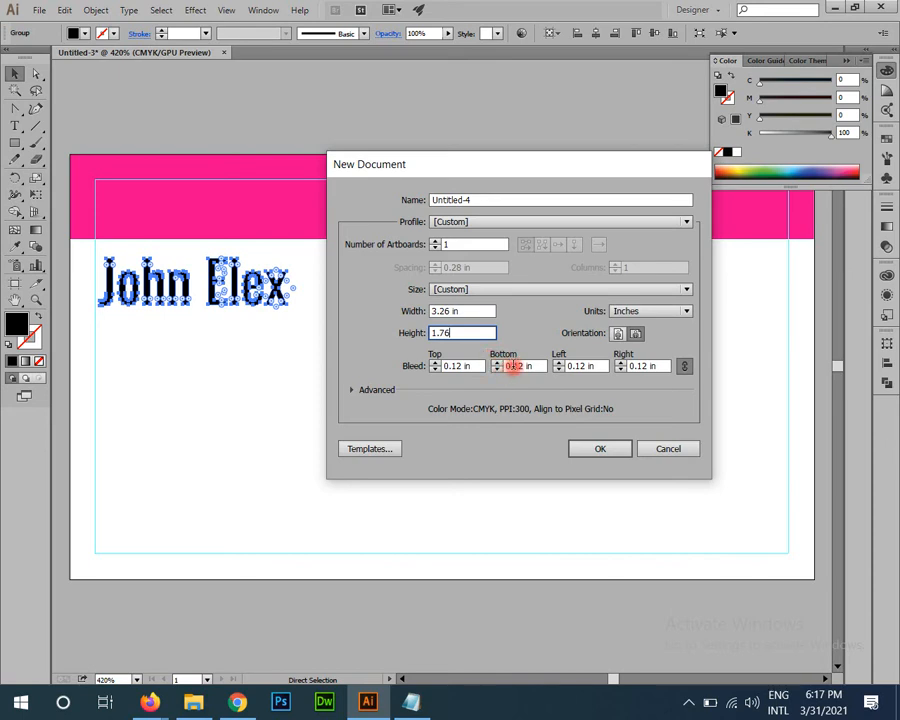
left_click_drag(461, 333, 432, 334)
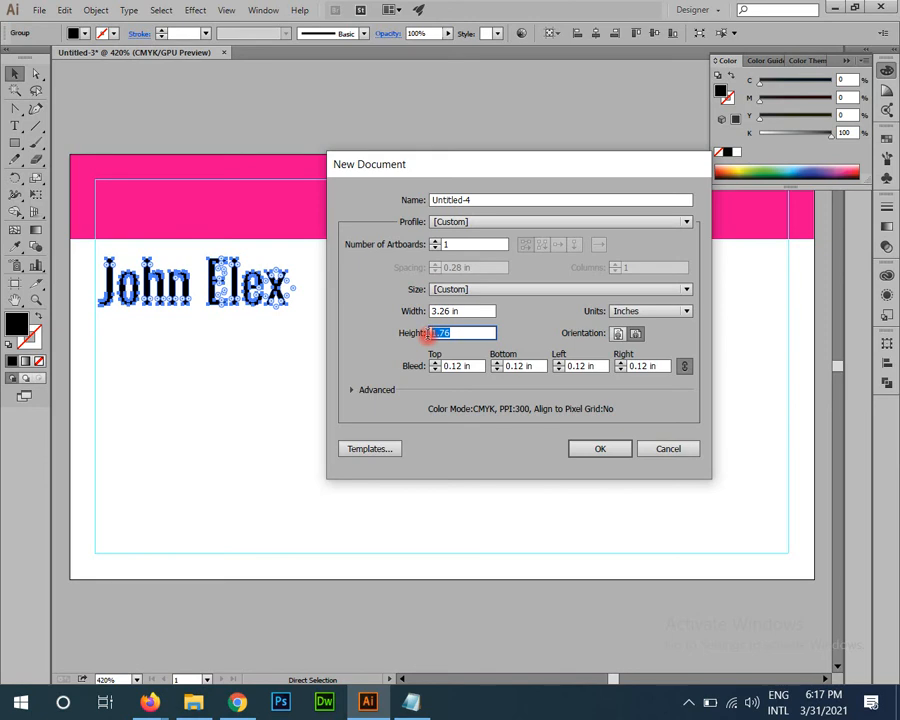
left_click_drag(597, 366, 549, 371)
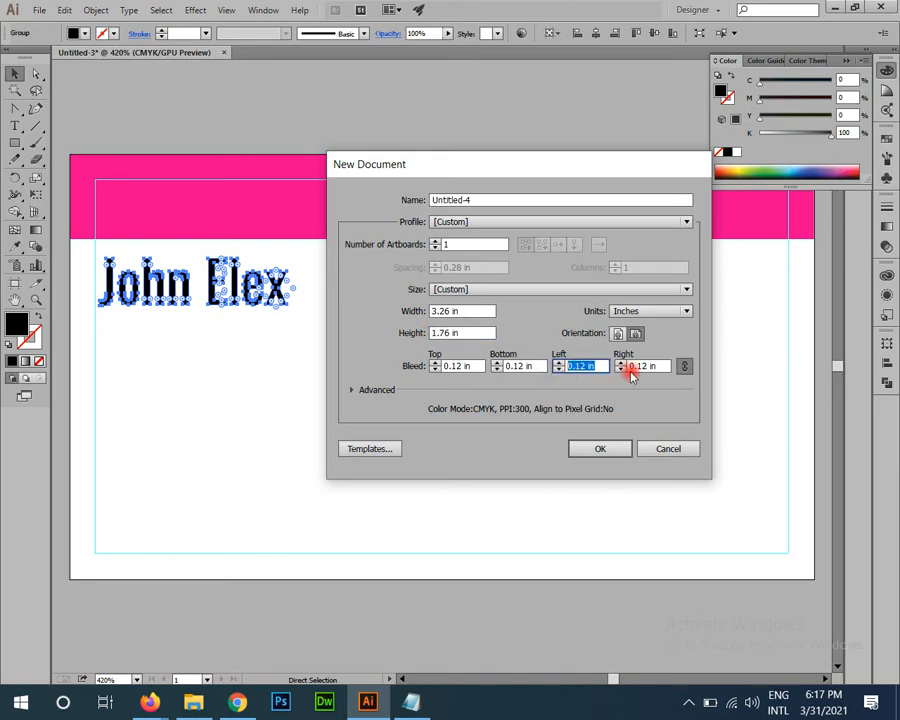
left_click_drag(661, 367, 601, 364)
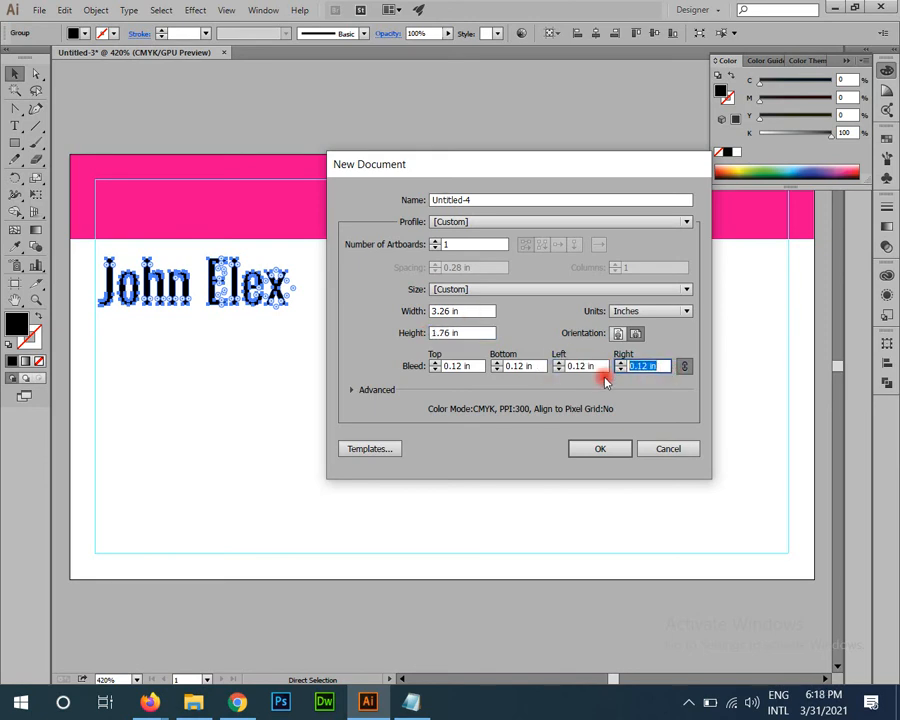
left_click_drag(466, 311, 404, 316)
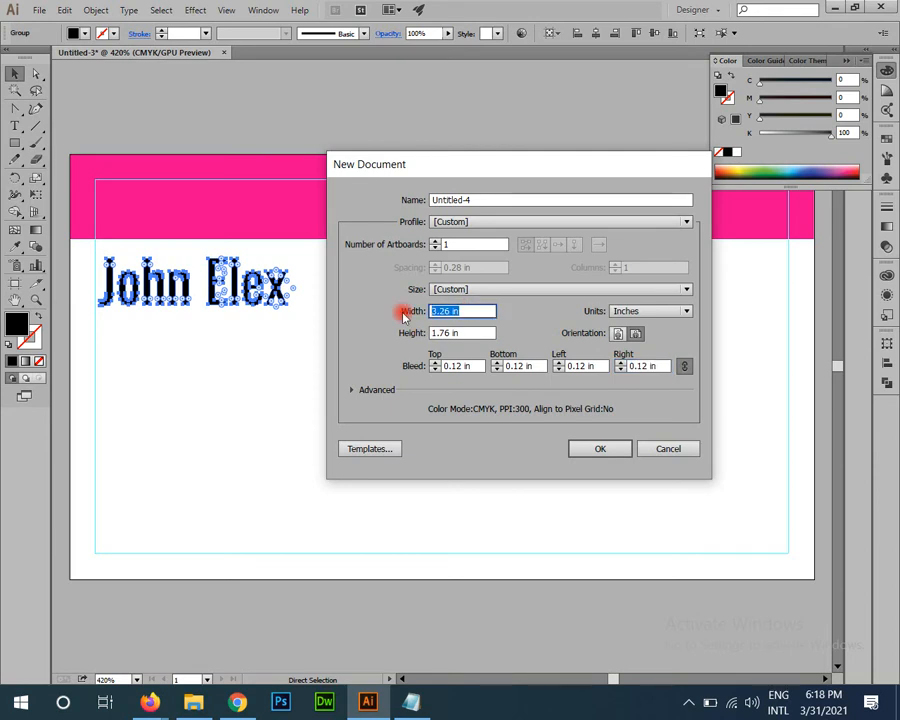
left_click(615, 448)
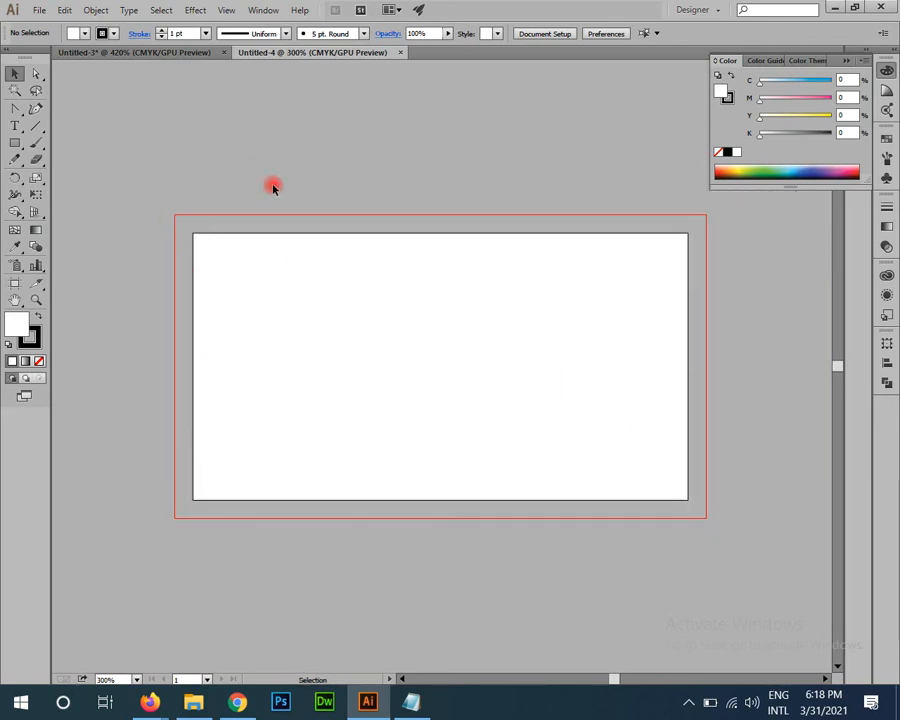
Step: Draw a large ellipse over the card's left half
left_click(15, 143)
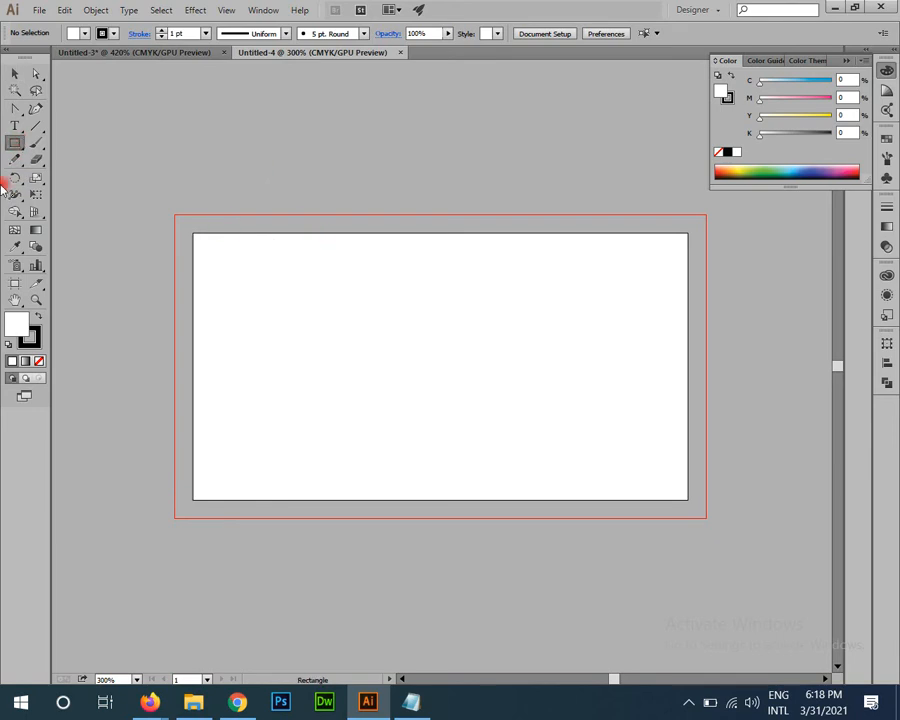
left_click_drag(13, 146, 64, 185)
left_click(62, 180)
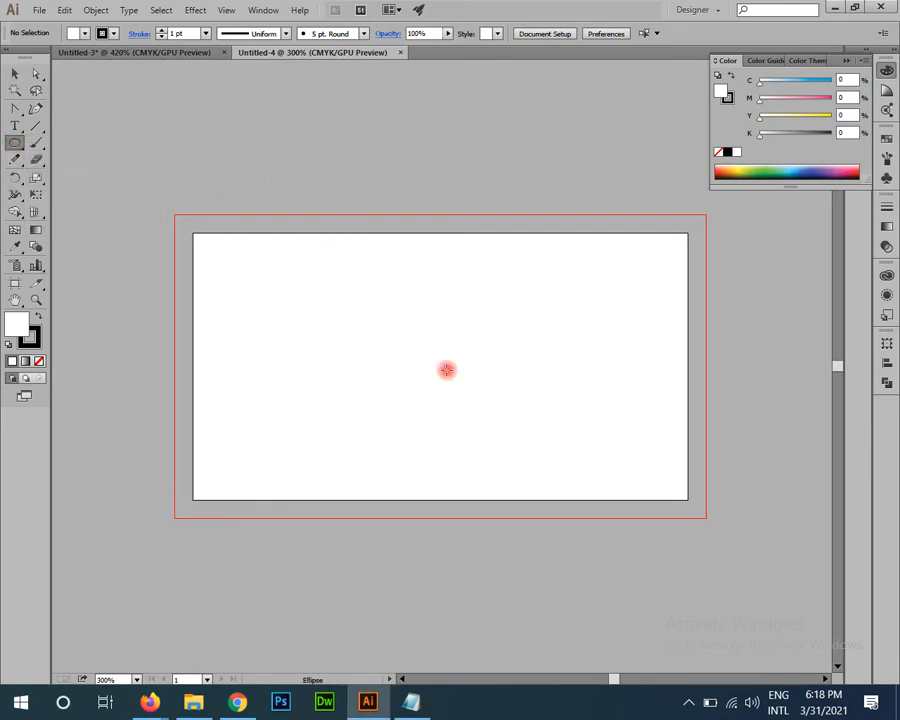
left_click_drag(418, 379, 439, 345)
key("ctrl+minus")
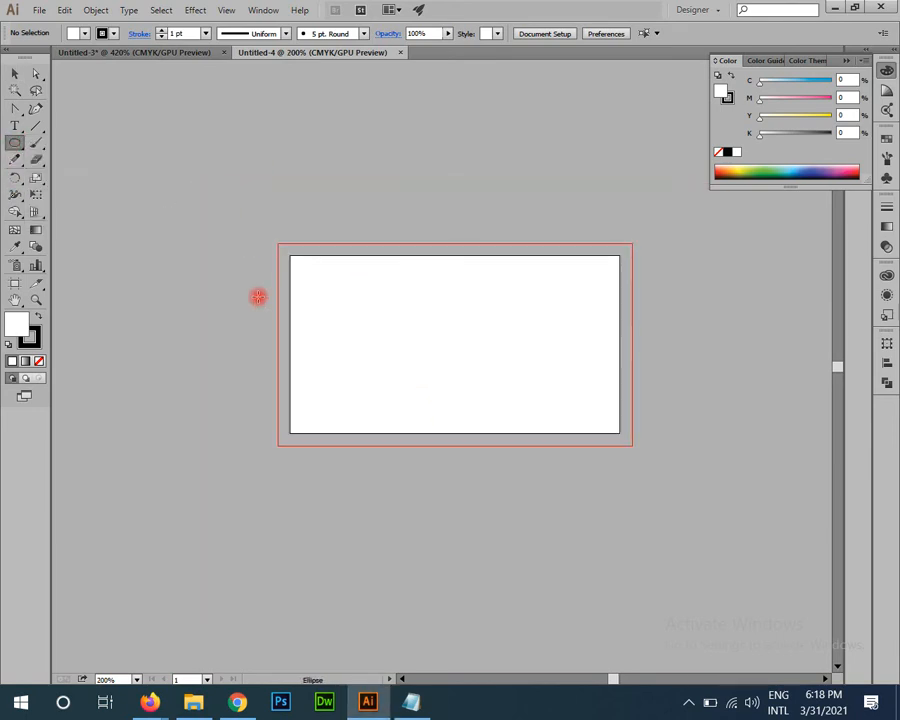
left_click_drag(227, 249, 542, 485)
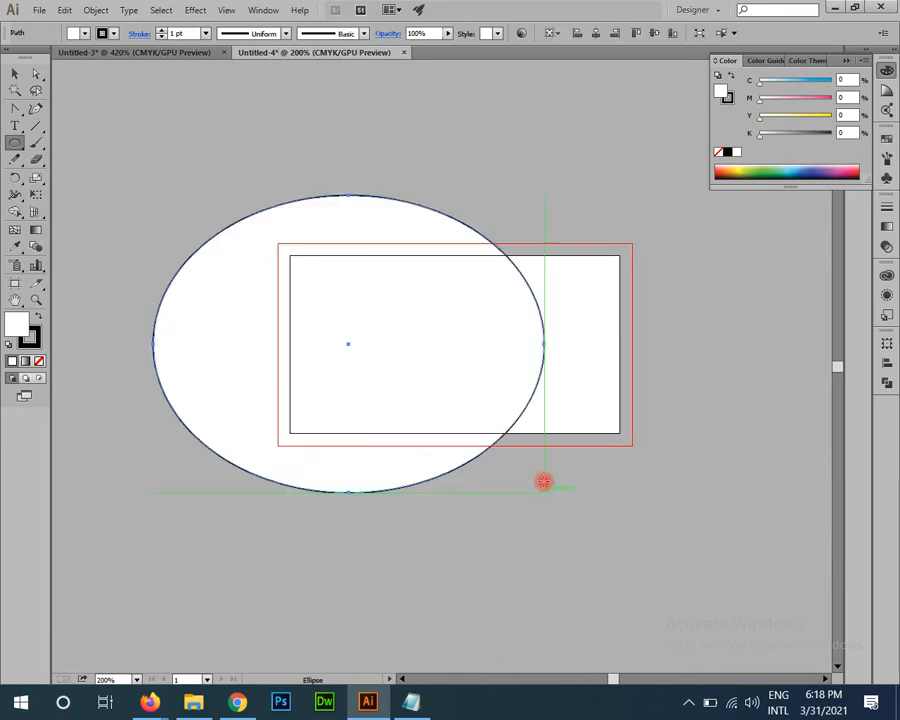
Step: Fill the ellipse blue and remove its outline
key("v")
left_click(886, 139)
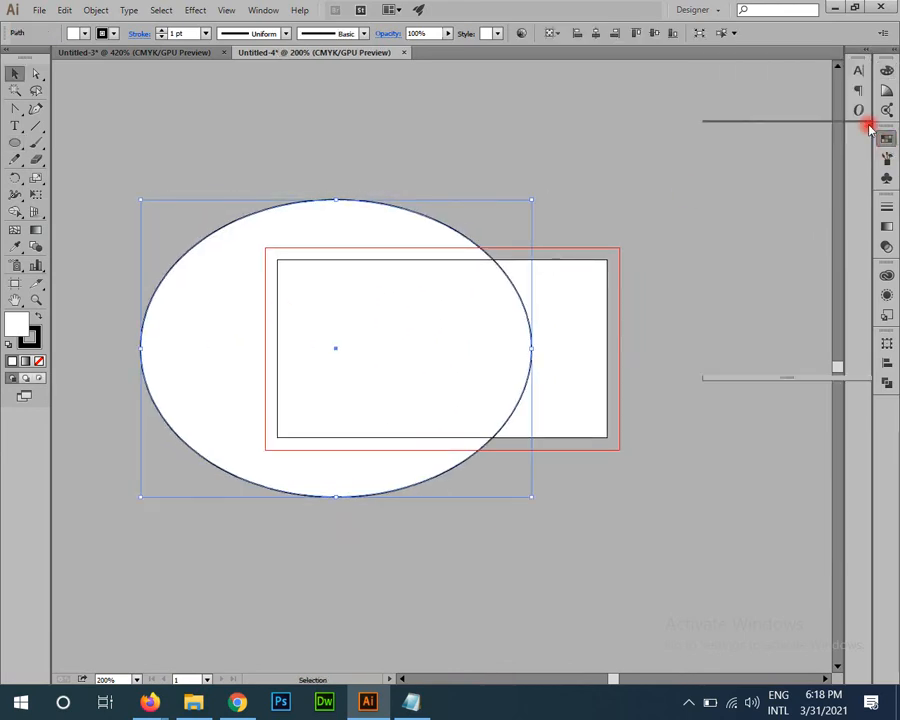
left_click(757, 204)
scroll(545, 450, "up", 1)
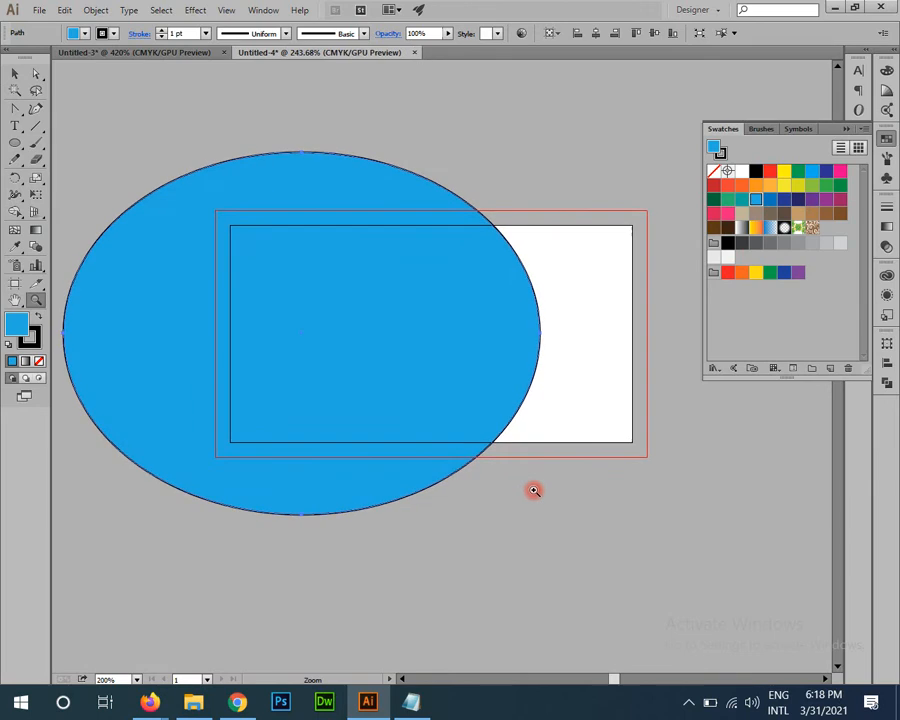
left_click(29, 337)
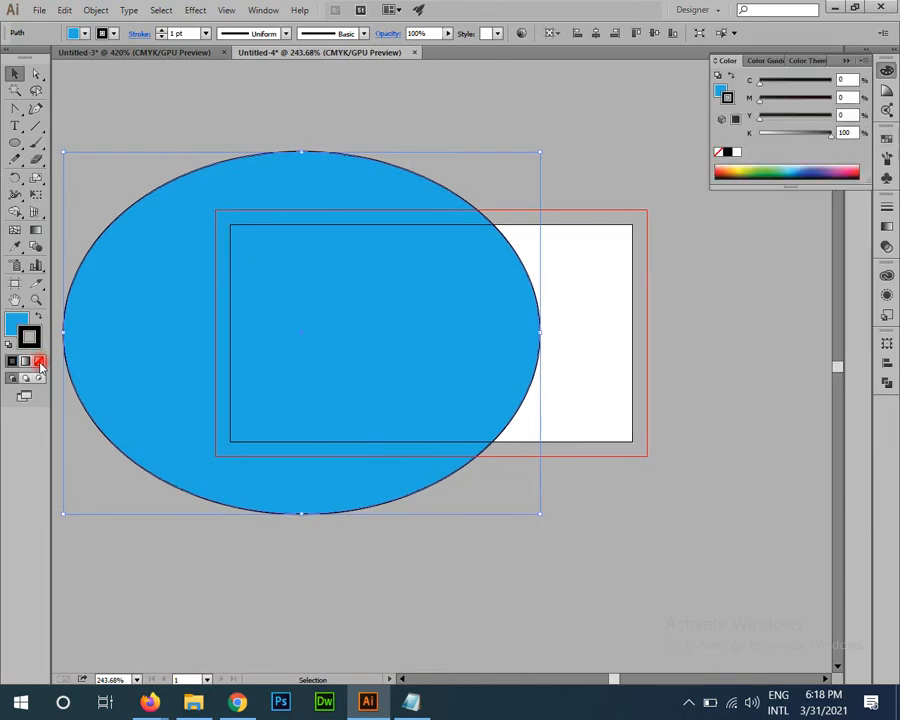
left_click(38, 361)
left_click(16, 322)
Step: Add a 3.5 × 2 in rectangle centred horizontally and vertically on the card
left_click_drag(14, 140, 48, 141)
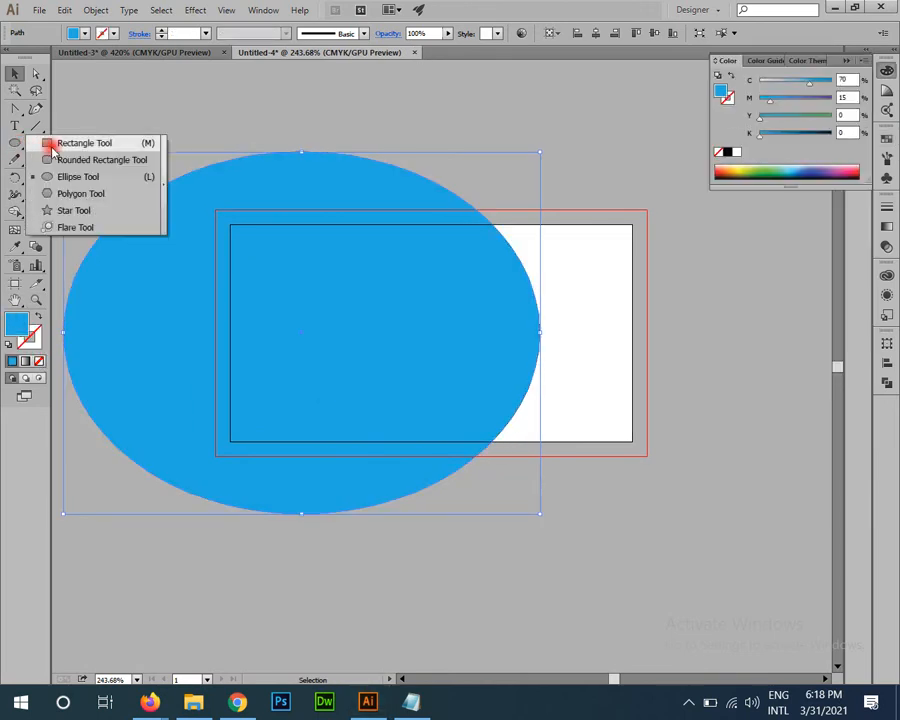
left_click(437, 229)
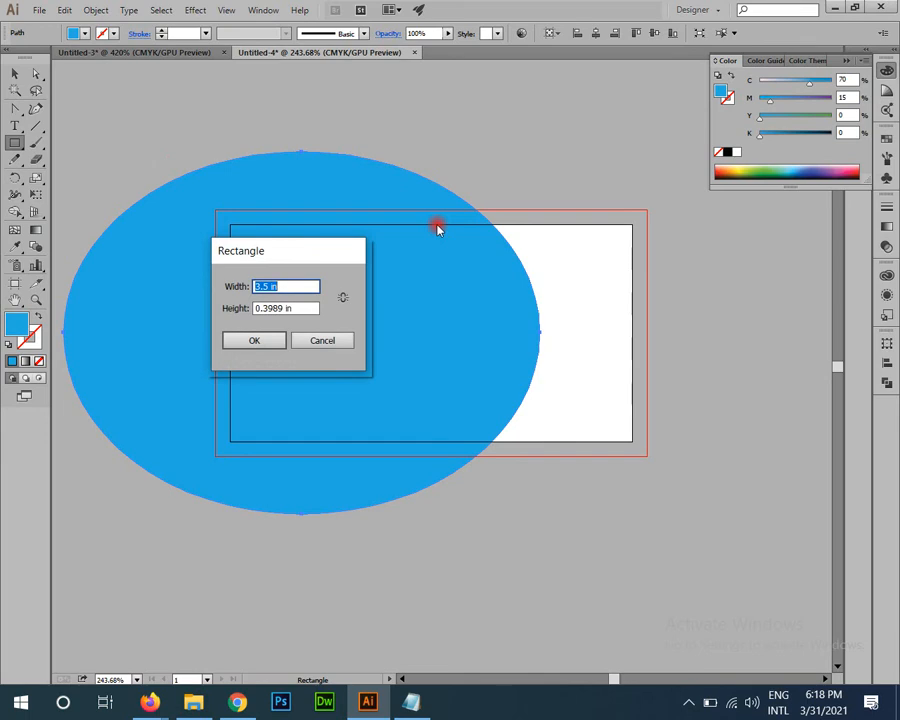
key("Tab")
type("2")
key("Return")
key("v")
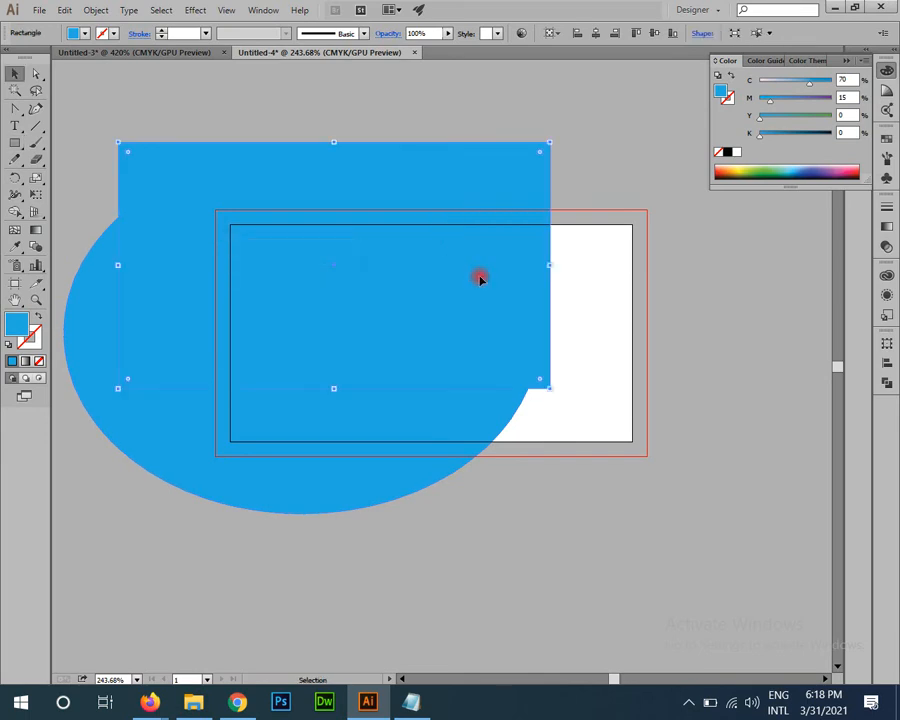
left_click(886, 363)
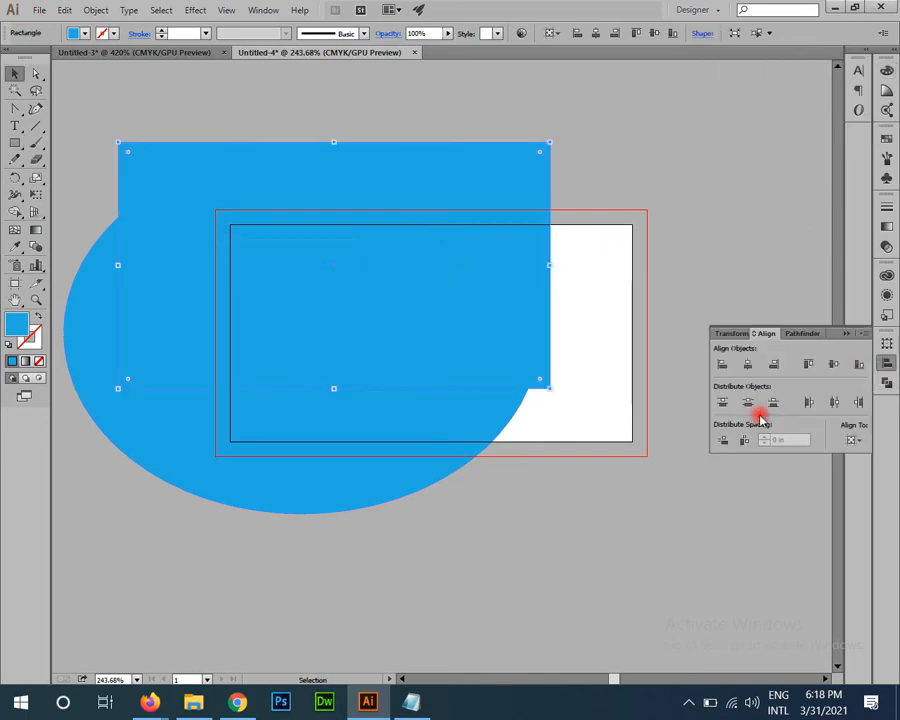
left_click(748, 364)
left_click(828, 363)
Step: Intersect the rectangle and ellipse with Pathfinder to keep only their overlap
left_click(458, 272)
left_click(298, 198, "shift")
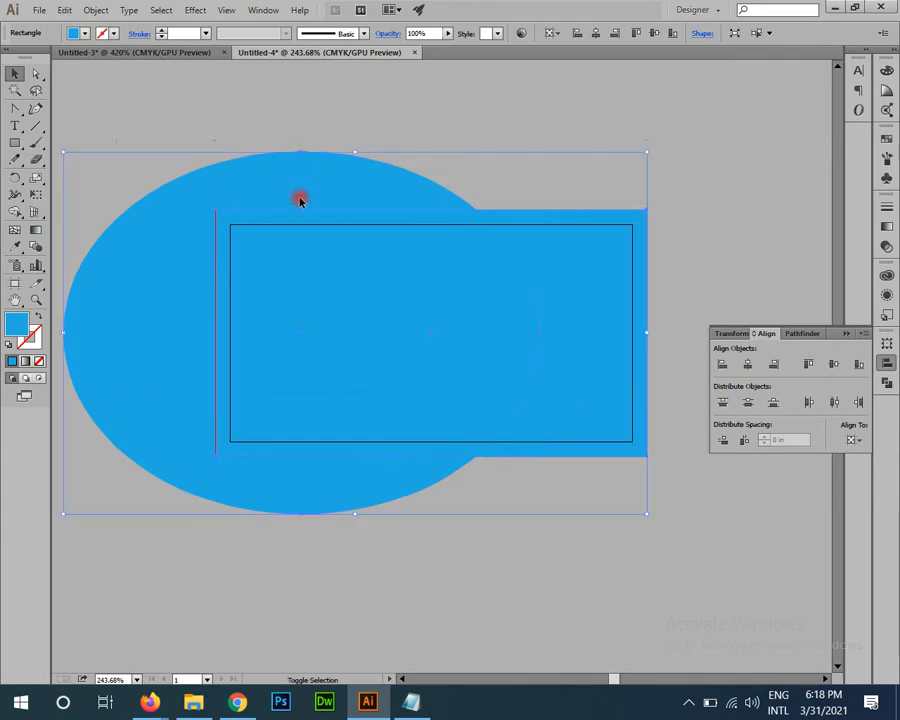
left_click(802, 333)
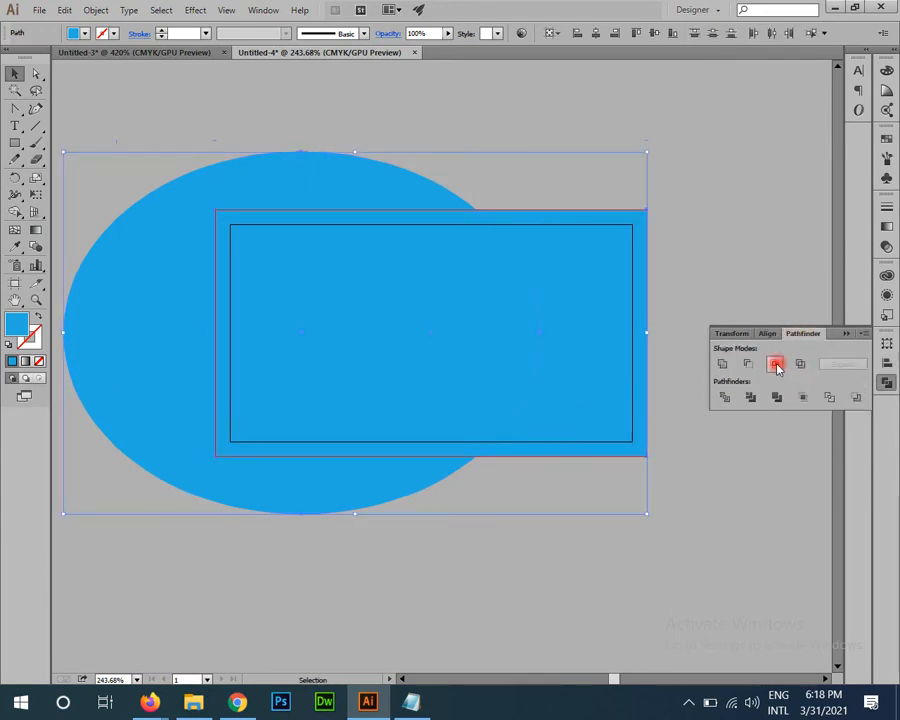
left_click(775, 364)
left_click(585, 532)
Step: Drag the blue shape's left-edge anchor points out to the bleed edge
left_click_drag(355, 324, 300, 354)
key("z")
key("v")
key("a")
left_click_drag(92, 205, 170, 530)
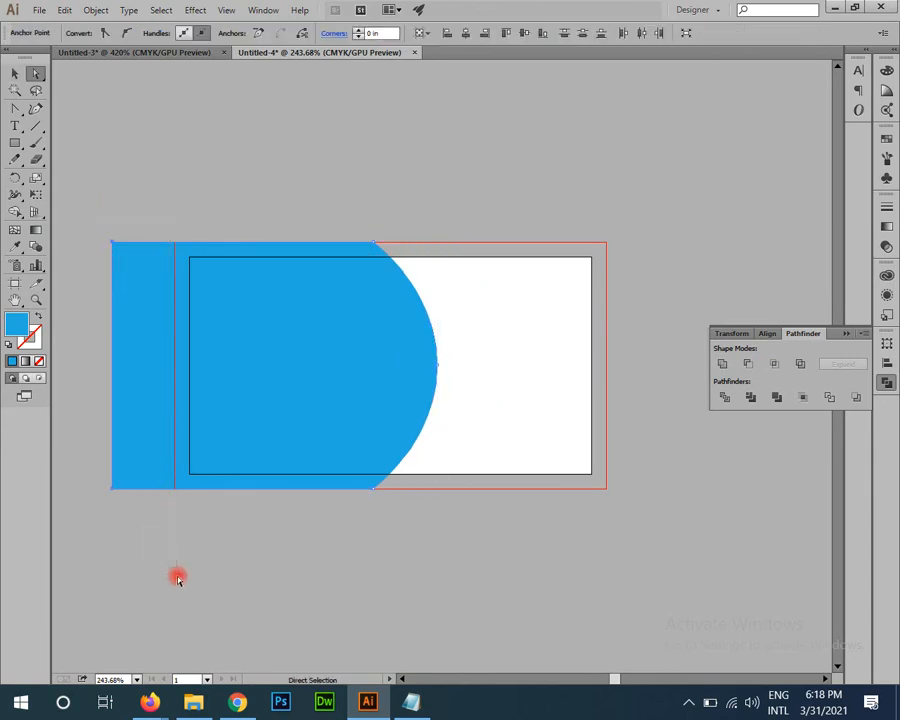
left_click_drag(126, 493, 175, 504)
Step: Draw an ellipse across the card's top edge, tilt it clockwise and nudge it into place
left_click(310, 580)
left_click_drag(549, 342, 613, 464)
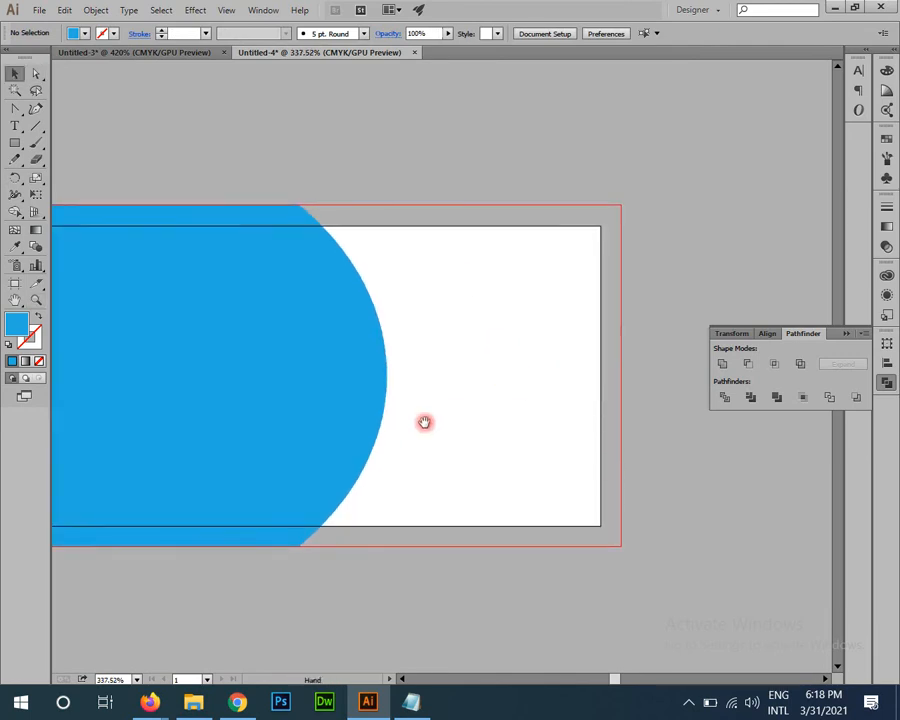
left_click_drag(424, 422, 498, 389)
key("v")
left_click_drag(15, 144, 48, 174)
left_click_drag(225, 317, 117, 350)
left_click_drag(303, 244, 685, 282)
key("v")
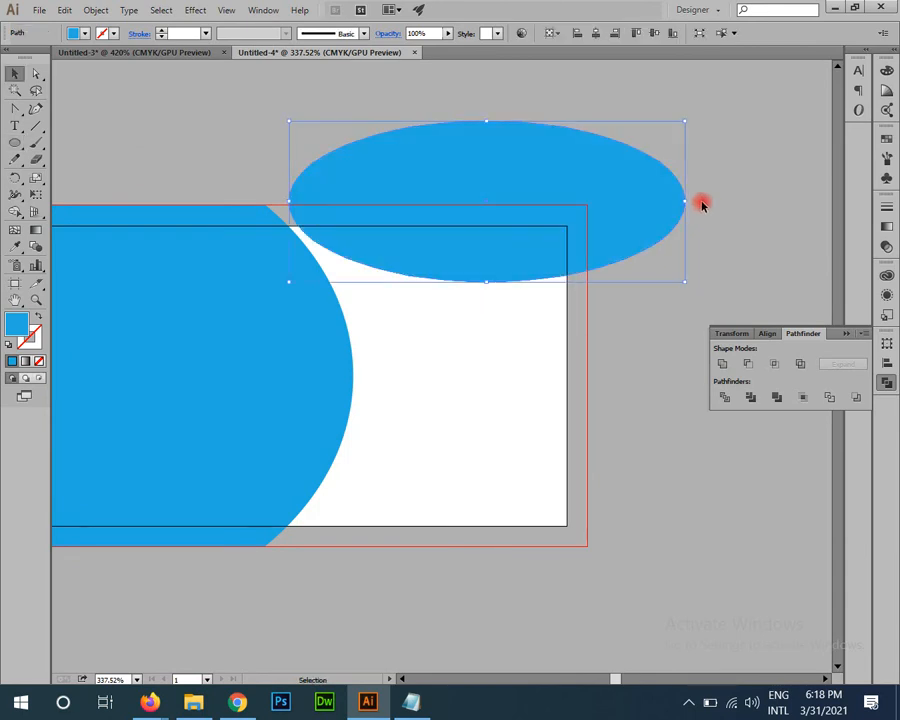
left_click_drag(690, 117, 709, 158)
left_click_drag(490, 241, 475, 248)
left_click(494, 410)
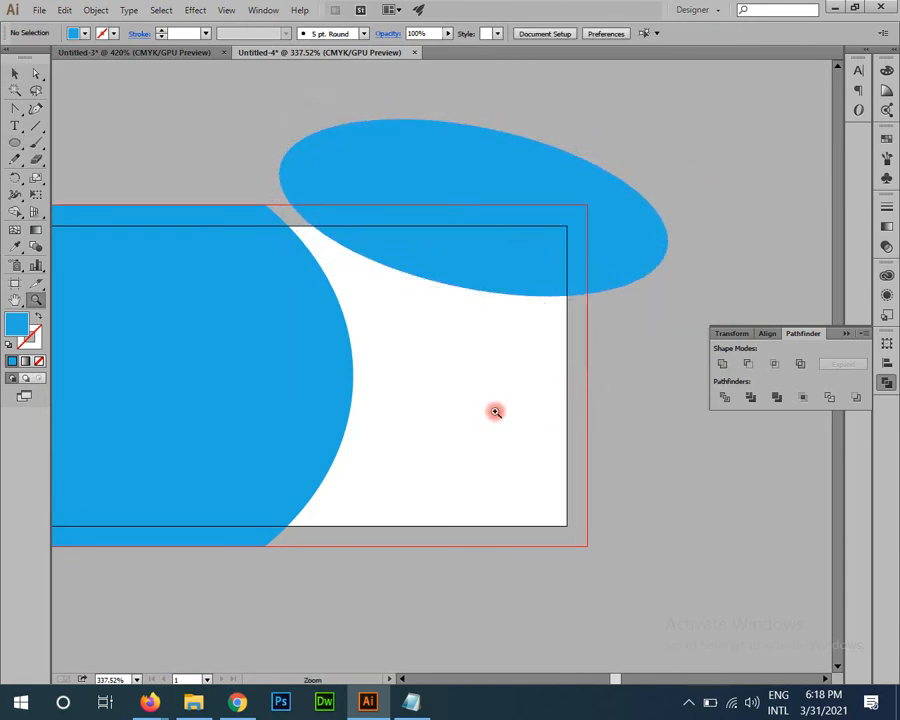
left_click_drag(494, 410, 398, 368)
left_click_drag(398, 368, 441, 306)
Step: Draw a rectangle and centre it horizontally and vertically on the card
mouse_move(17, 145)
left_mouse_down()
mouse_move(35, 153)
mouse_move(40, 145)
left_mouse_up()
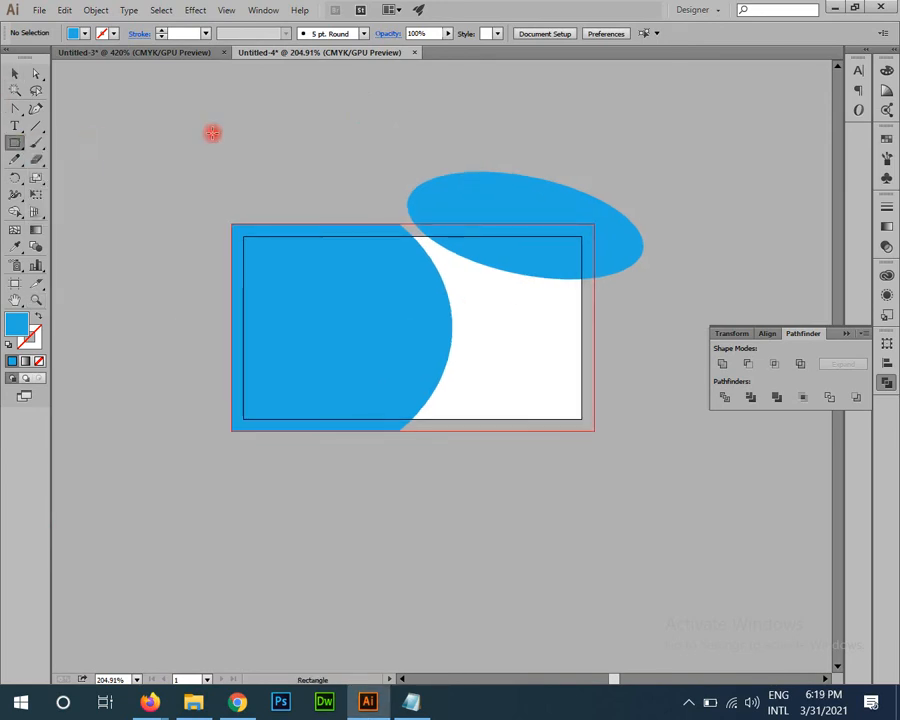
left_click(211, 133)
key("Return")
key("v")
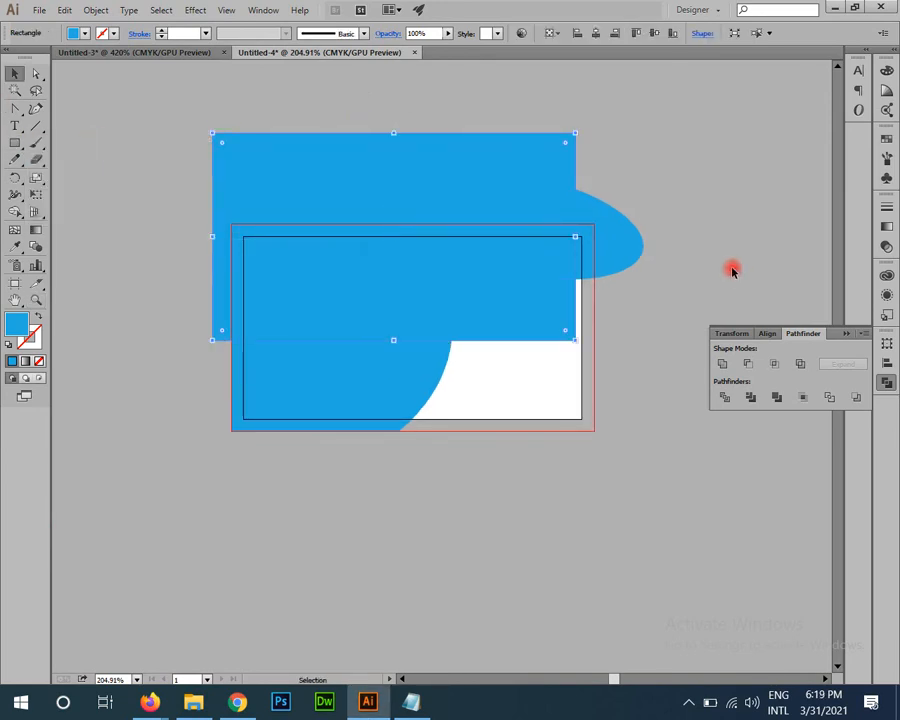
left_click(766, 333)
left_click(748, 364)
left_click(836, 366)
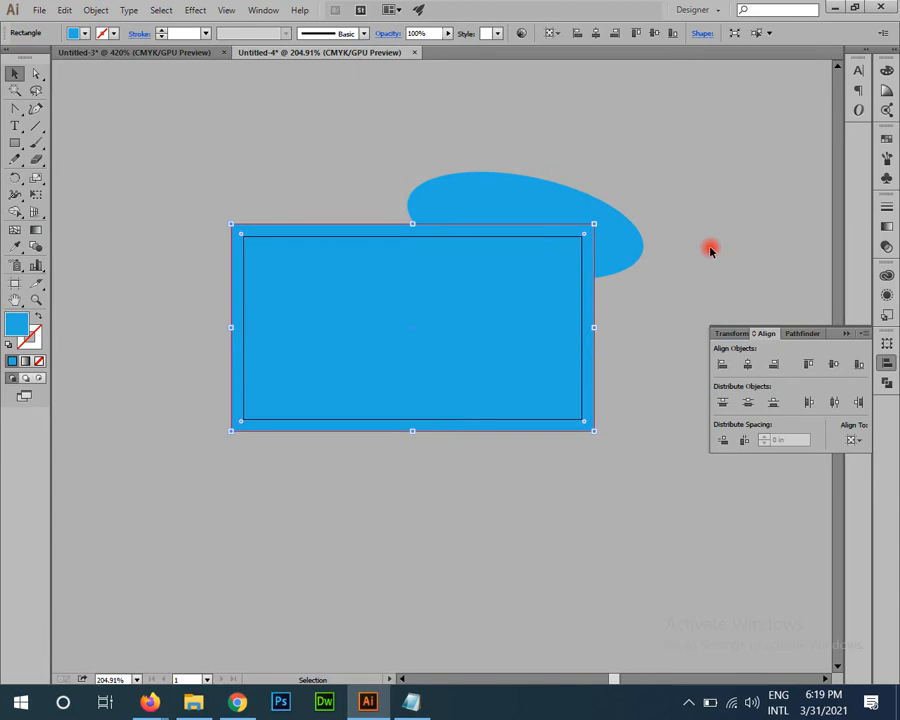
Step: Divide the rectangle with the ellipse and fill the top-right corner piece darker blue
key("ctrl+a")
left_click(801, 336)
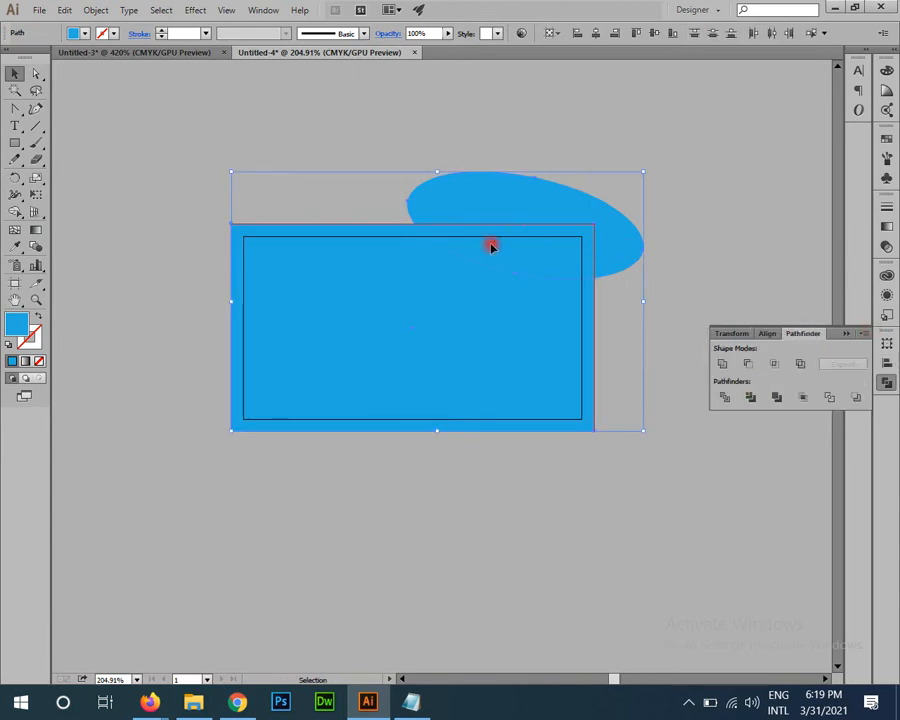
left_click(776, 366)
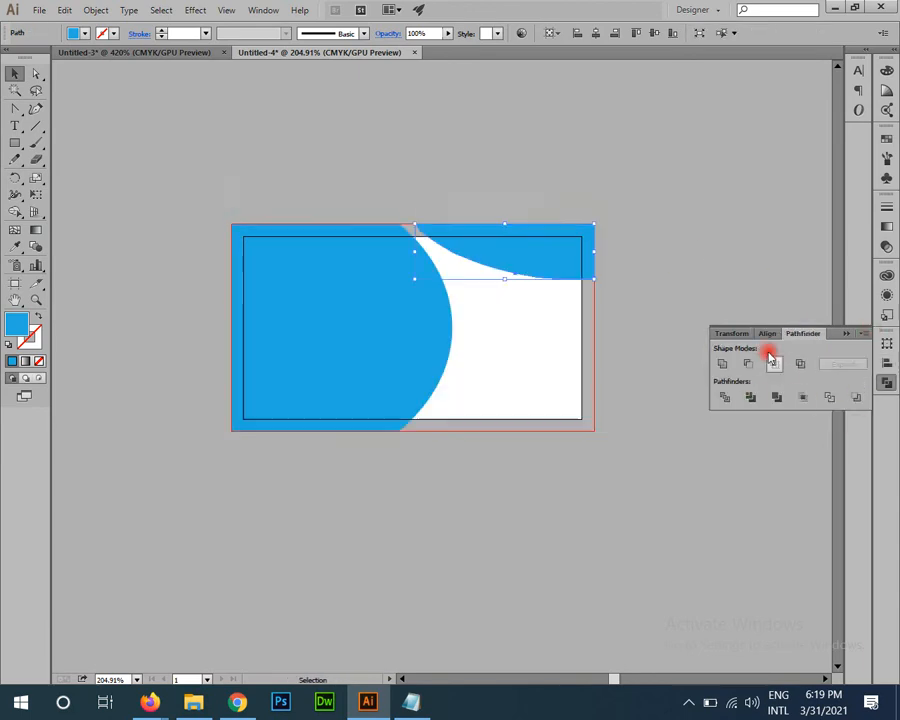
left_click(667, 237)
scroll(543, 400, "up", 2)
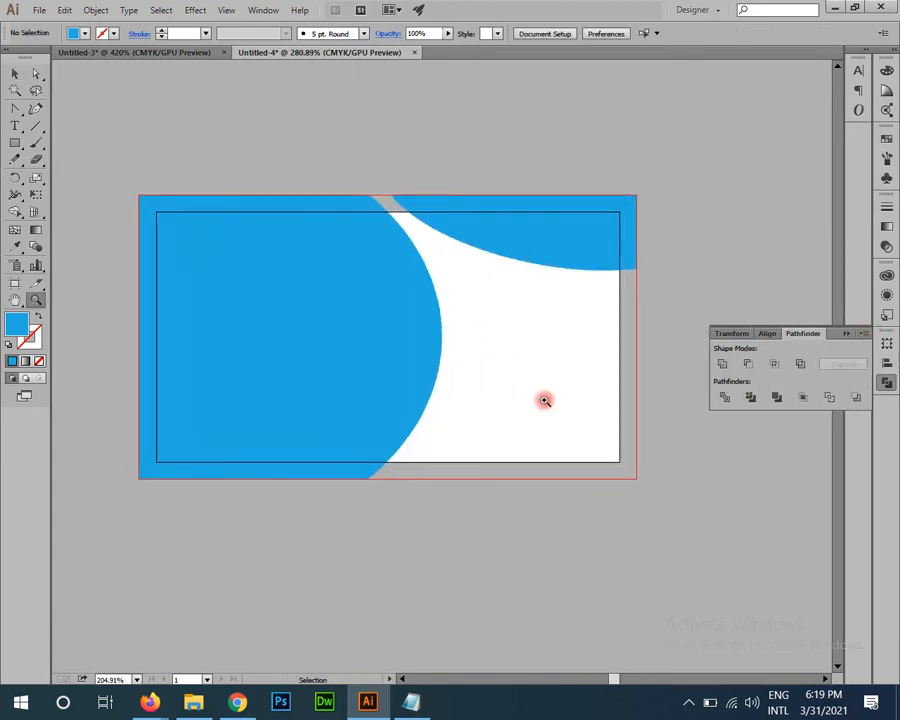
left_click(888, 141)
left_click(770, 199)
Step: Zoom and pan around the card to review the new two-tone background
left_click(590, 403)
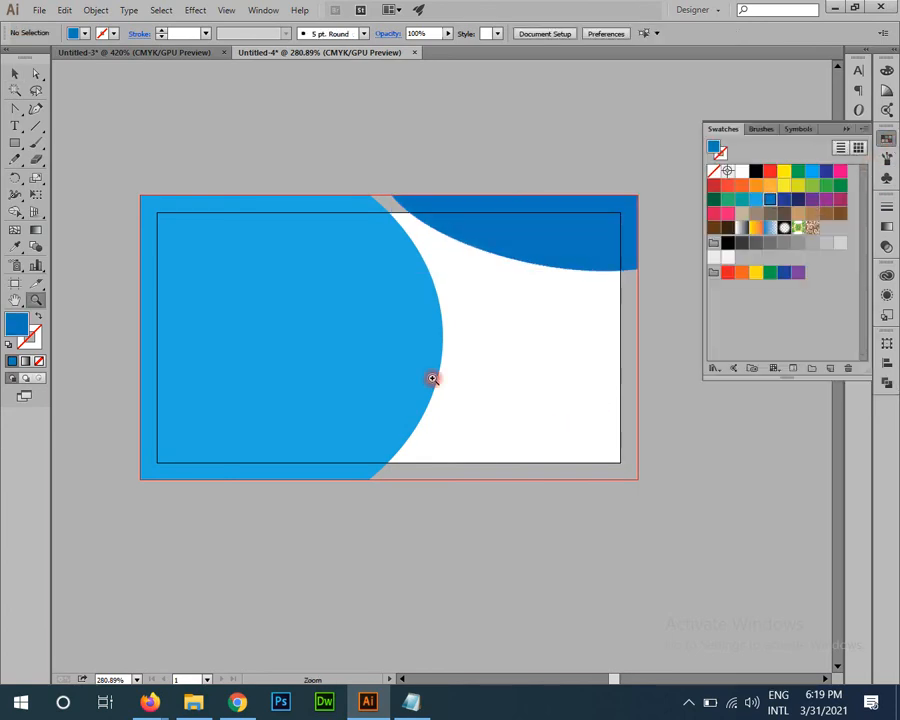
left_click_drag(432, 376, 370, 298)
left_click_drag(486, 402, 484, 360)
left_click_drag(560, 441, 541, 387)
left_click_drag(372, 322, 453, 449)
left_click_drag(457, 508, 448, 568)
left_click_drag(373, 541, 430, 590)
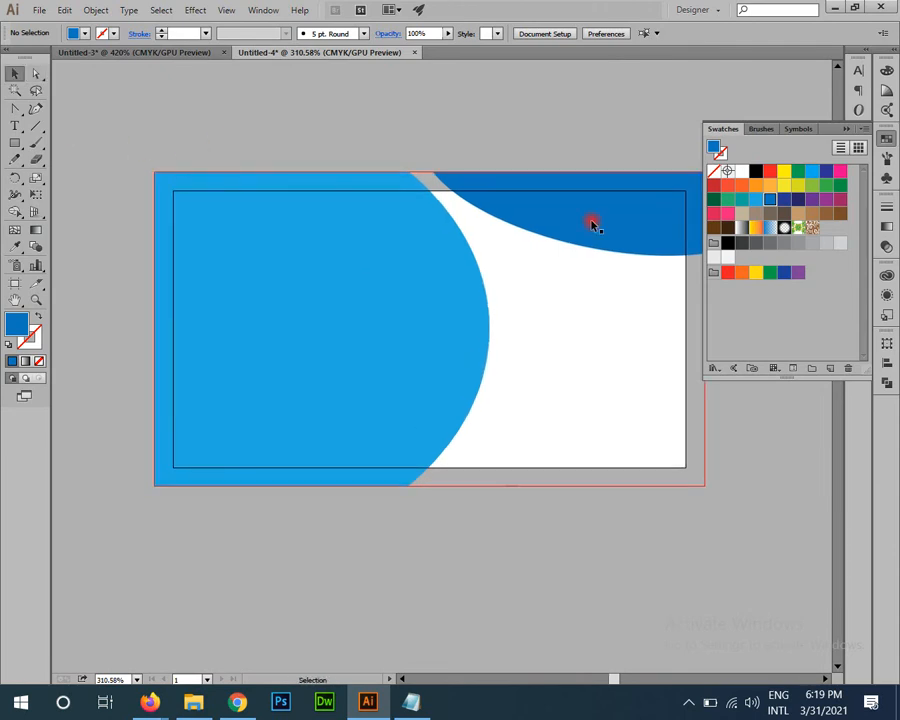
left_click_drag(561, 263, 534, 291)
left_click_drag(449, 244, 447, 221)
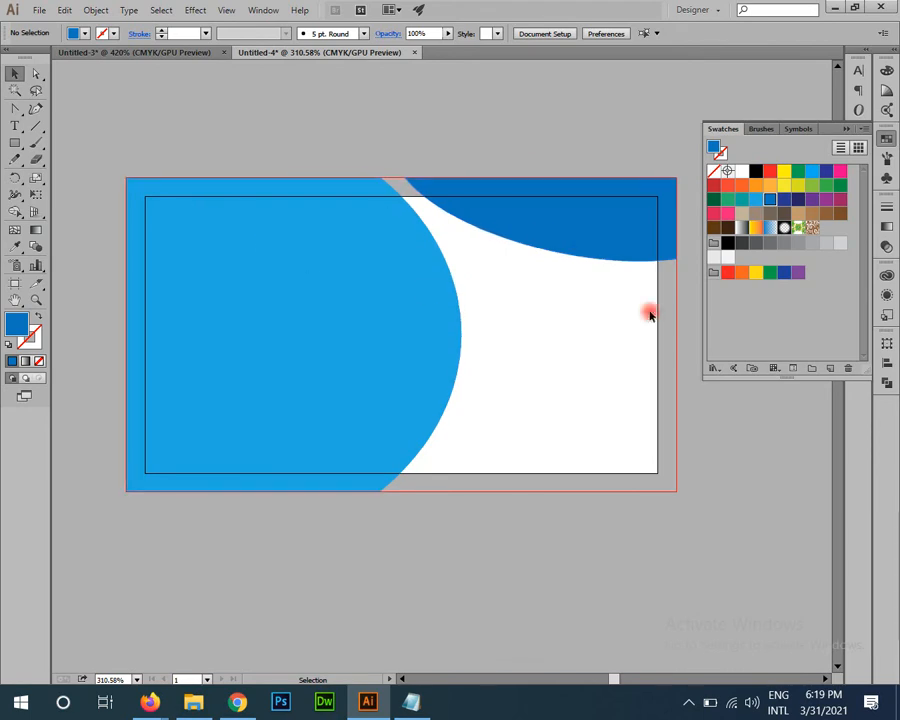
left_click(39, 10)
Step: Open buyonline.ai from the recent files list
mouse_move(205, 80)
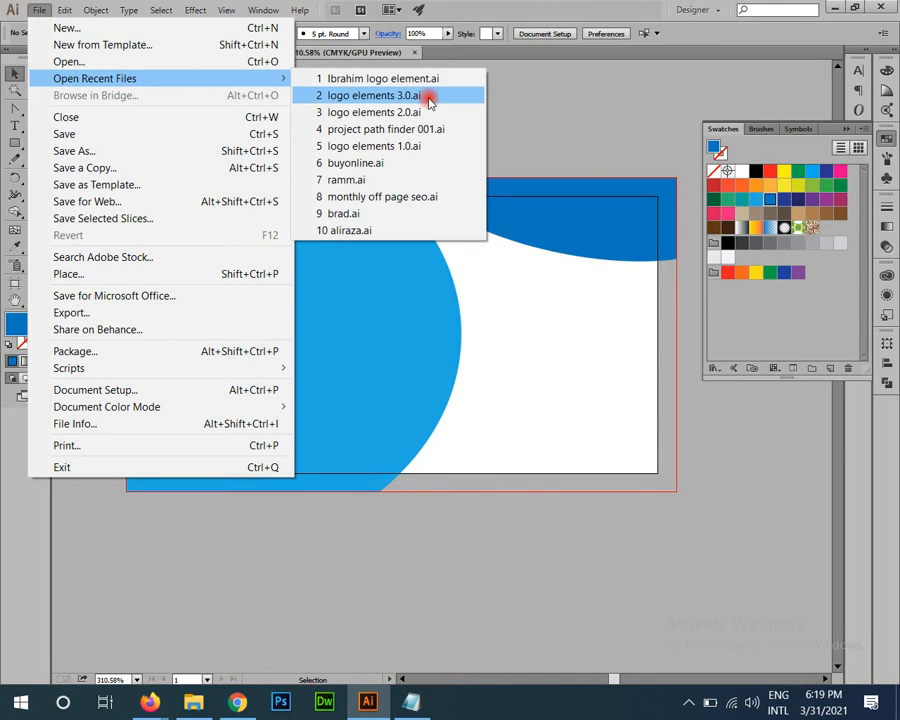
left_click(406, 163)
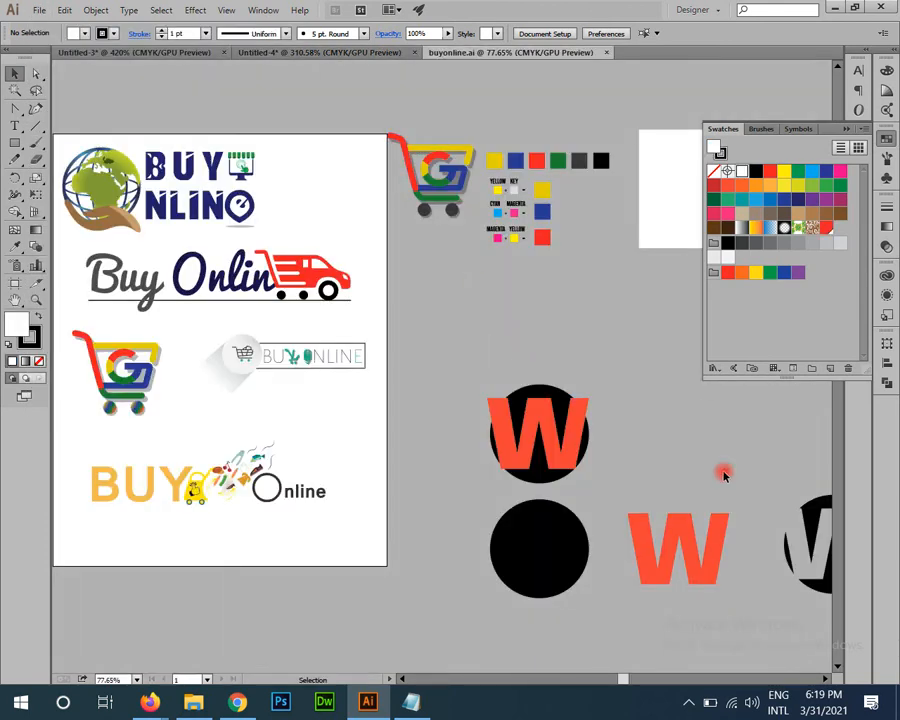
left_click_drag(541, 506, 295, 567)
left_click_drag(212, 452, 643, 486)
Step: Select the Buy Online truck logo and copy it
key("z")
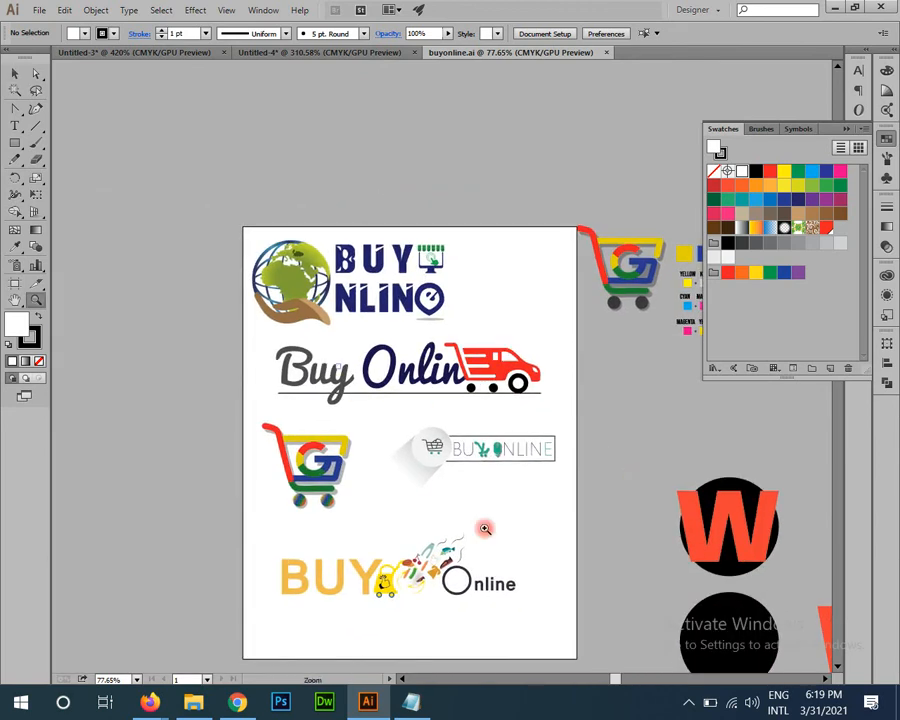
left_click_drag(484, 528, 594, 541)
key("v")
left_click_drag(554, 467, 456, 587)
left_click_drag(95, 431, 587, 387)
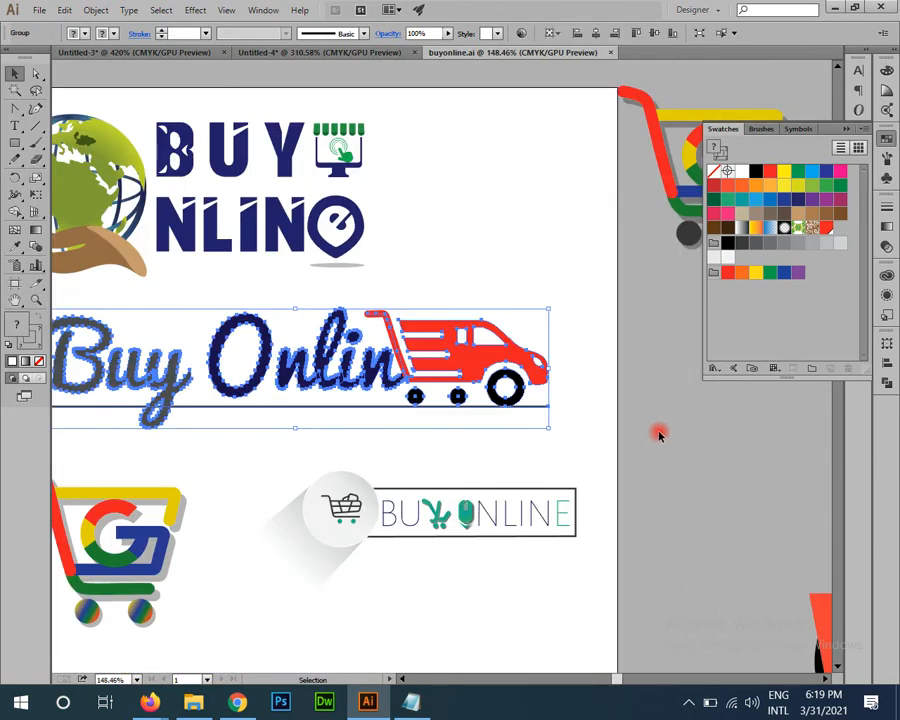
left_click_drag(590, 457, 708, 494)
key("ctrl+c")
key("alt+Tab")
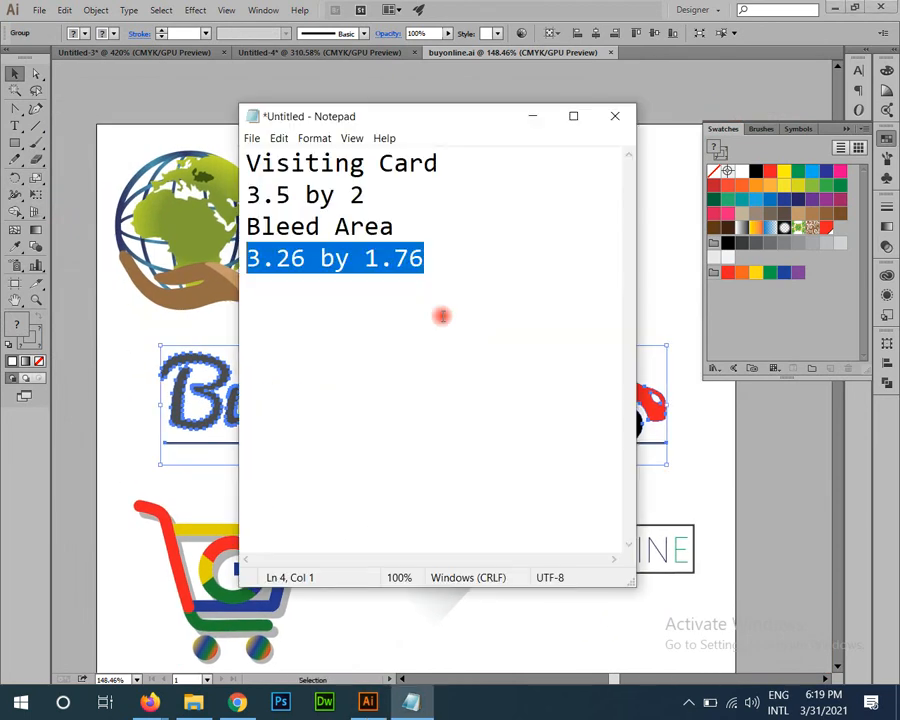
Step: Paste the Buy Online logo into Untitled-4, shrink it and place it above the card
left_click(341, 54)
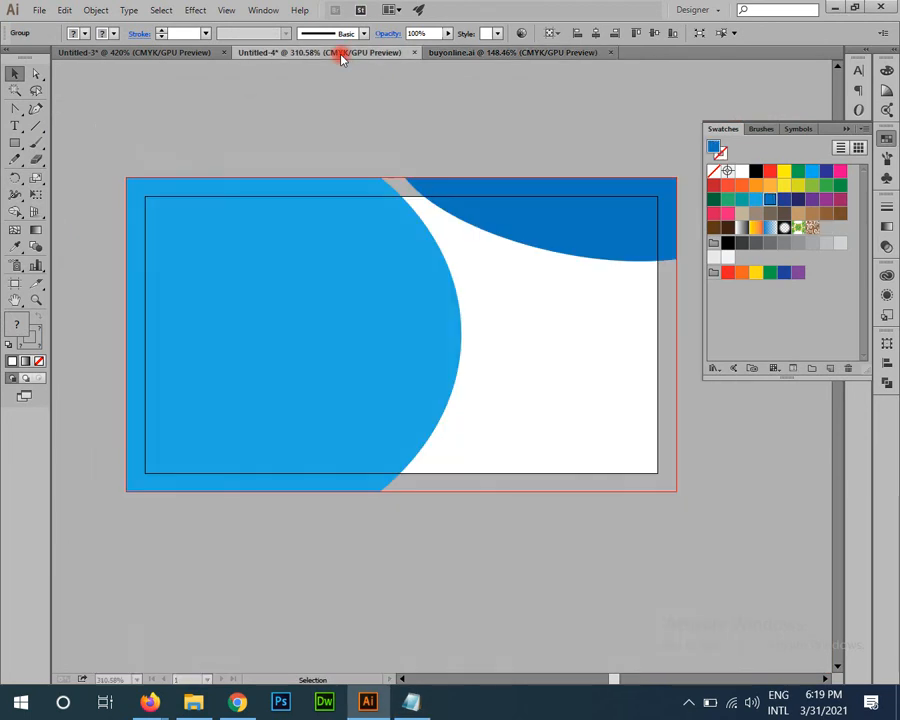
key("ctrl+v")
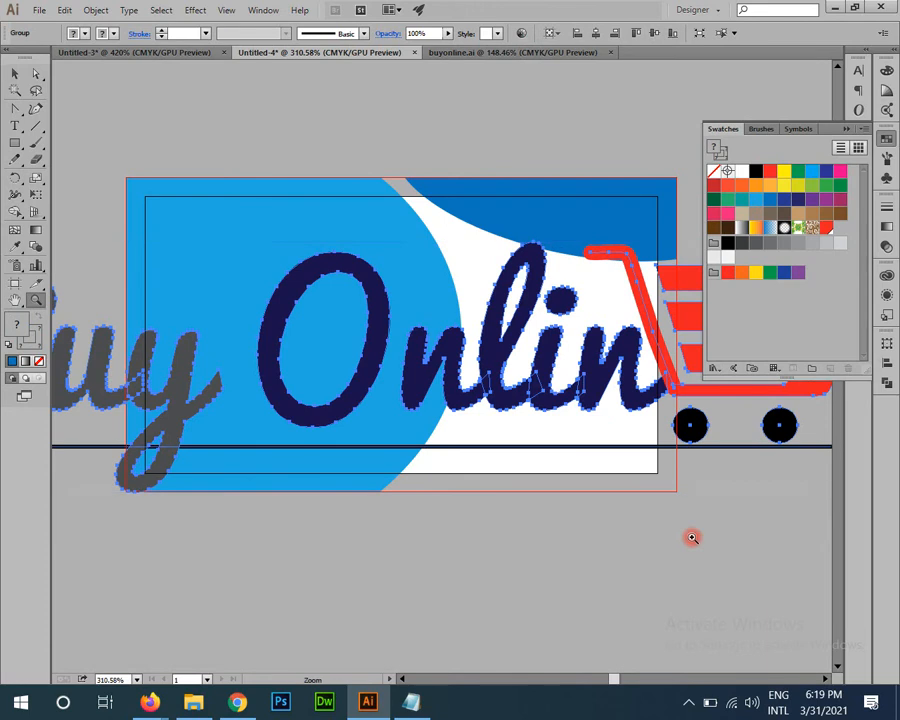
scroll(773, 511, "down", 5)
left_click_drag(787, 516, 548, 475)
key("ctrl+space")
left_click_drag(563, 540, 701, 661)
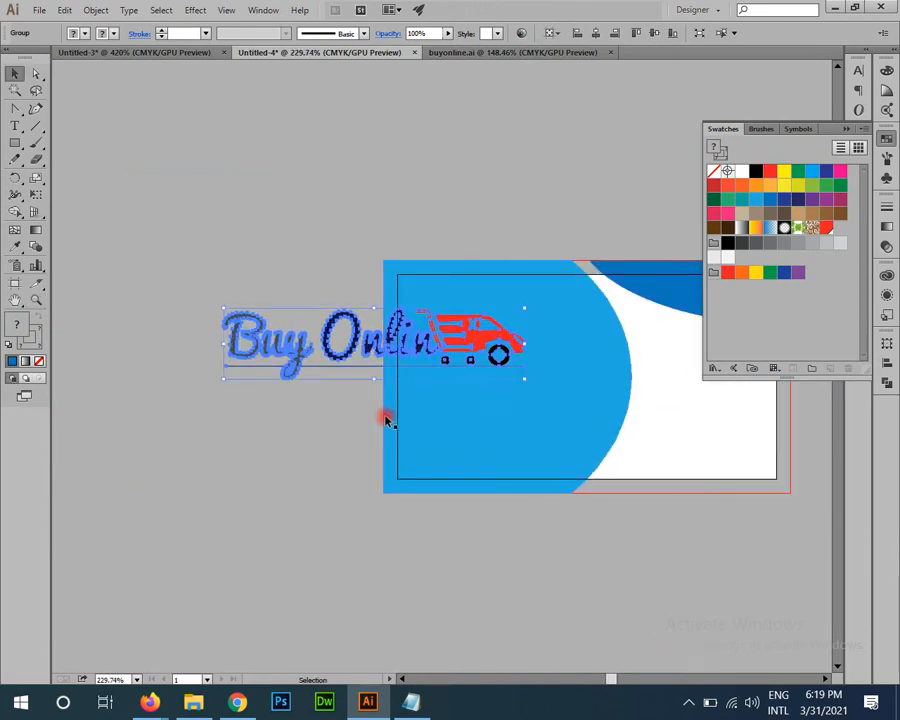
key("space")
left_click_drag(387, 418, 440, 508)
left_click_drag(441, 442, 438, 289)
key("space")
left_click_drag(393, 348, 384, 400)
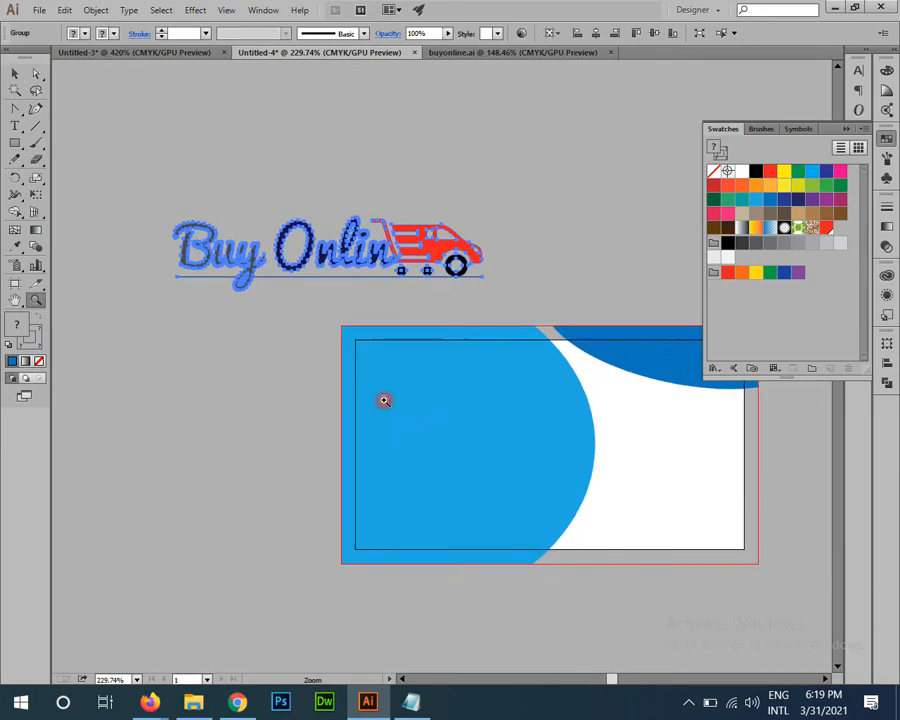
scroll(384, 400, "up", 2)
left_click(231, 355)
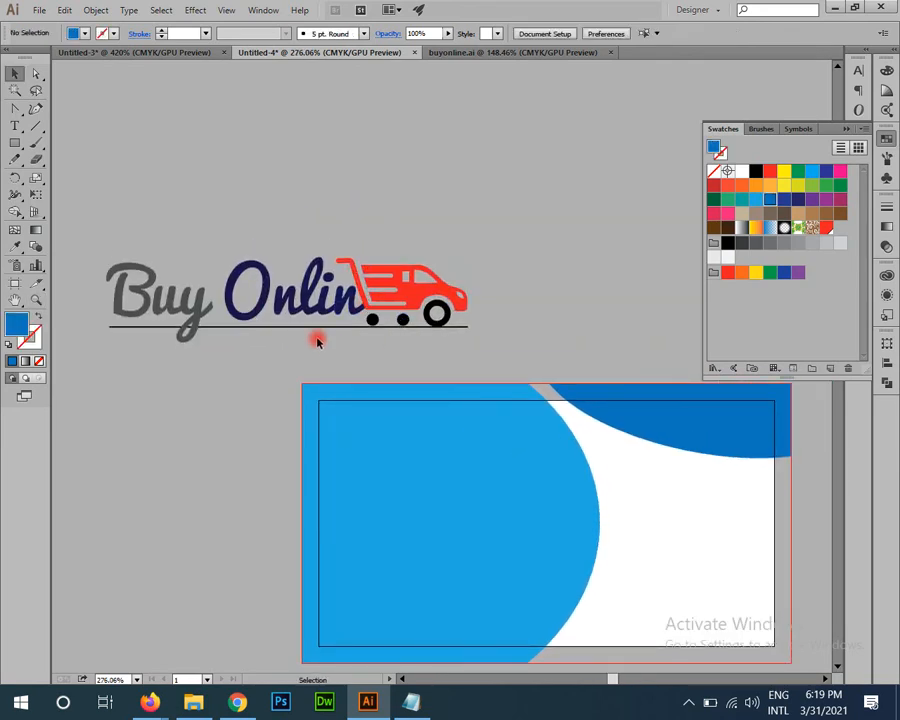
Step: Eyedrop the truck's red onto the corner piece and the lettering's navy onto the main shape
left_click(460, 295)
left_click(604, 402)
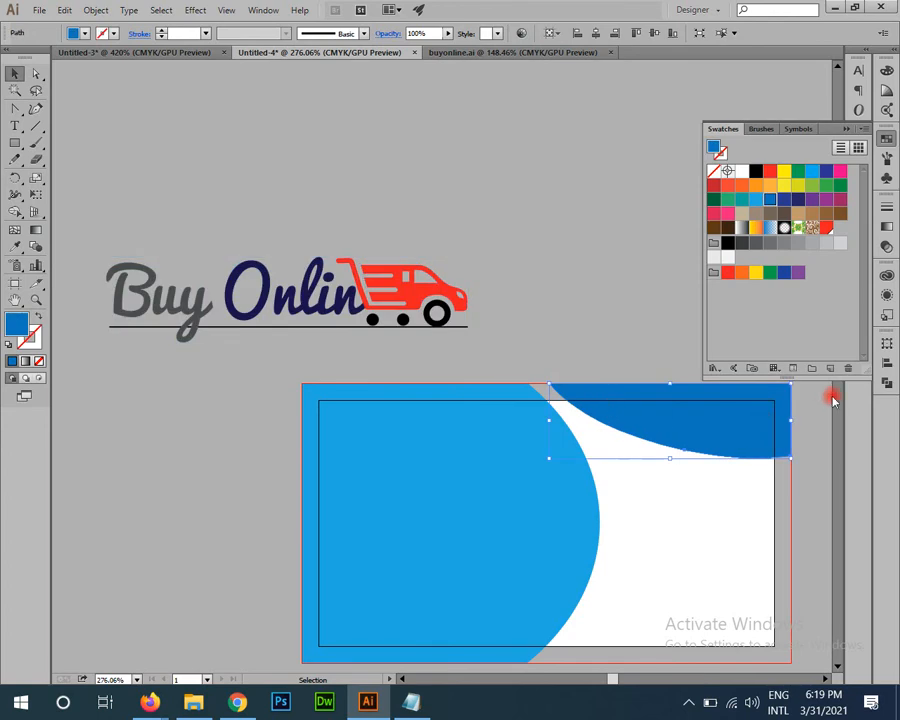
key("i")
left_click(450, 290)
left_click(595, 275, "ctrl")
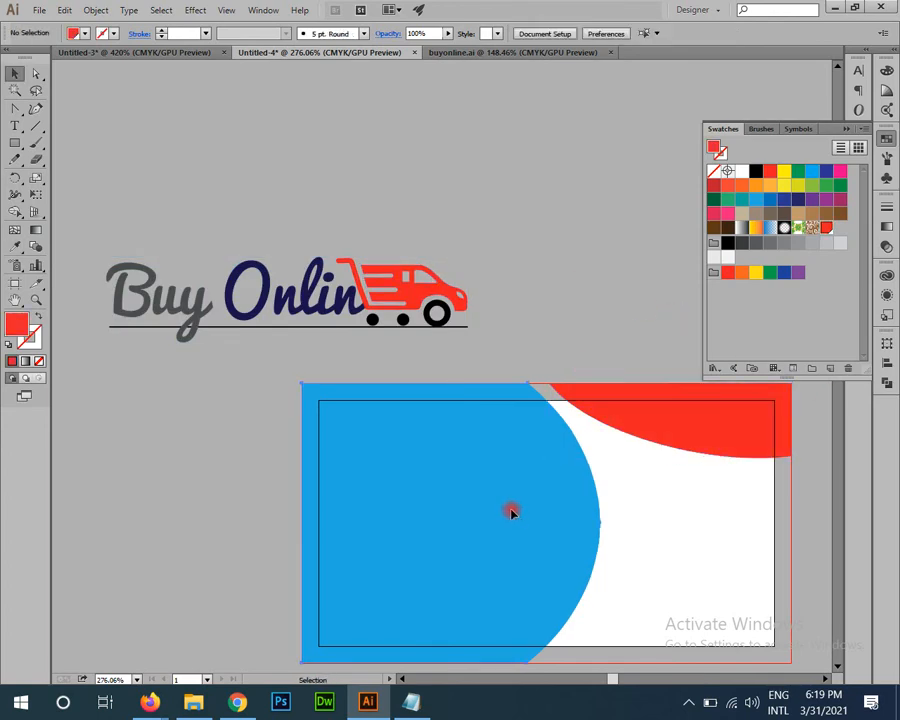
left_click(512, 508, "ctrl")
left_click(322, 291)
key("v")
left_click(592, 306)
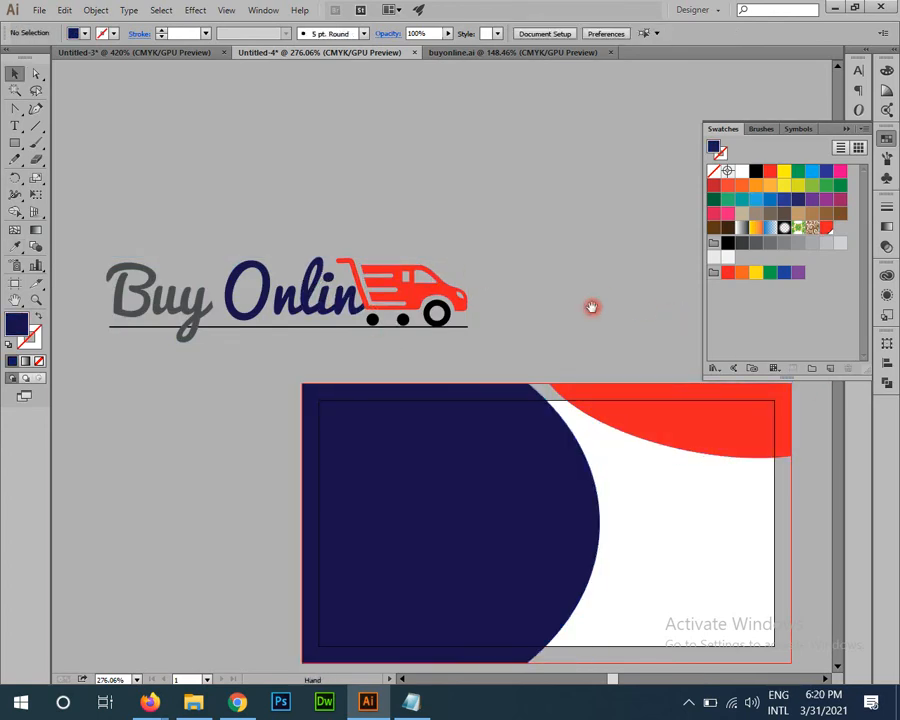
Step: Check the whole Buy Online logo beside the recoloured card
scroll(592, 306, "down", 1)
left_click_drag(473, 273, 510, 280)
left_click_drag(136, 205, 547, 440)
left_click(582, 411)
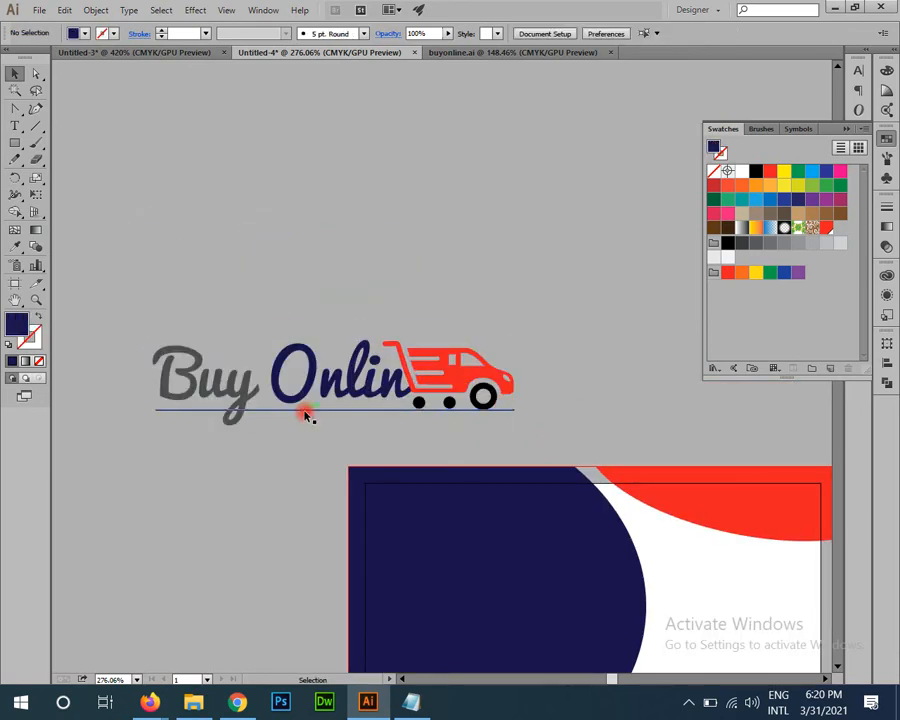
Step: Ungroup the Buy Online logo and outline the underline's stroke into a filled shape
left_click(312, 410)
right_click(321, 397)
left_click(363, 483)
left_click(277, 416)
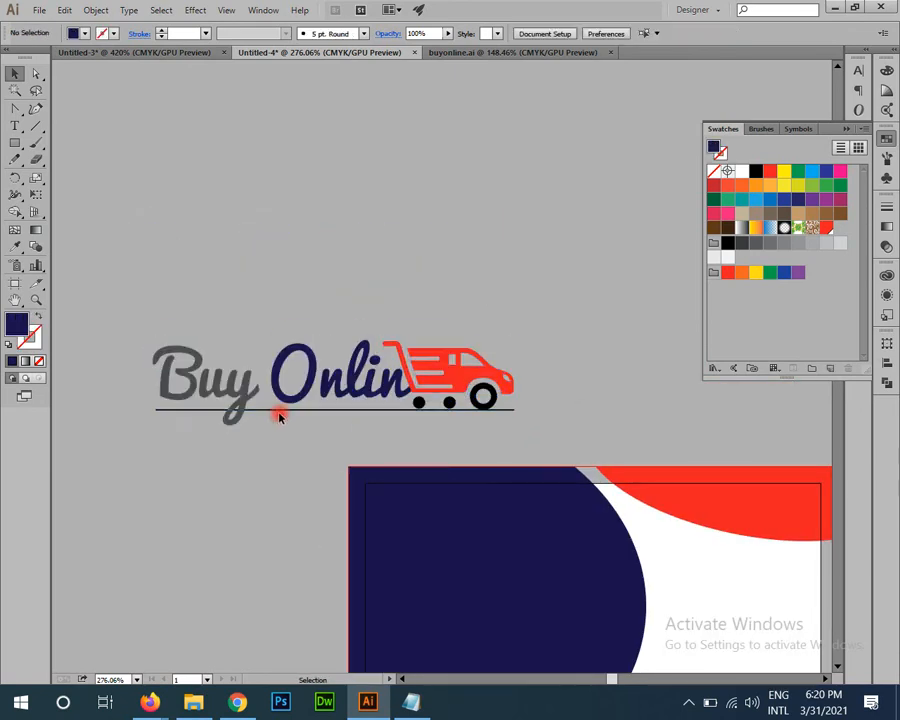
left_click(281, 411)
left_click(92, 10)
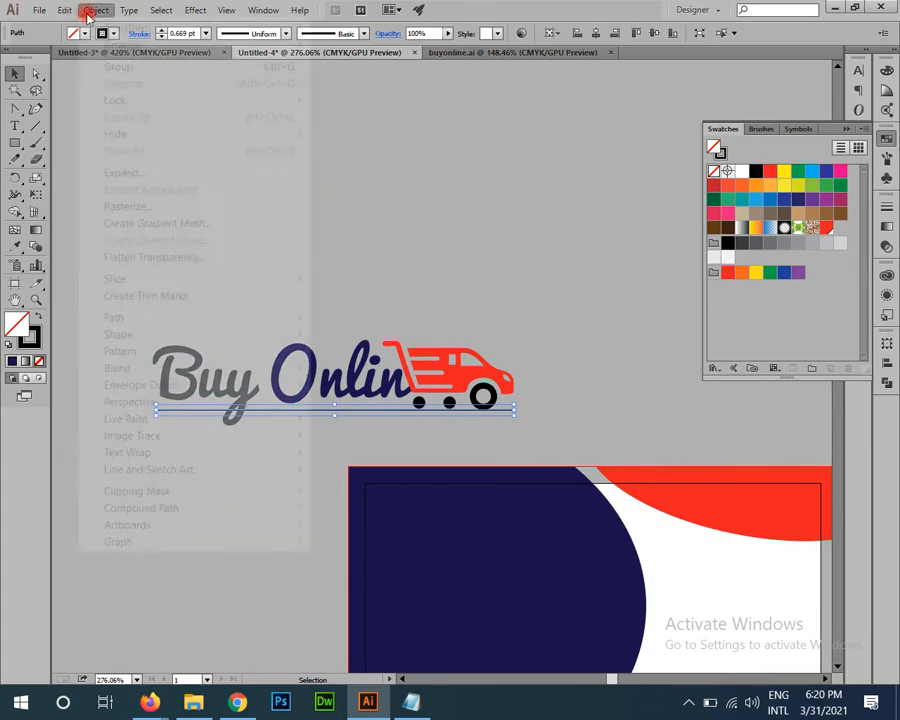
mouse_move(184, 318)
left_click(368, 358)
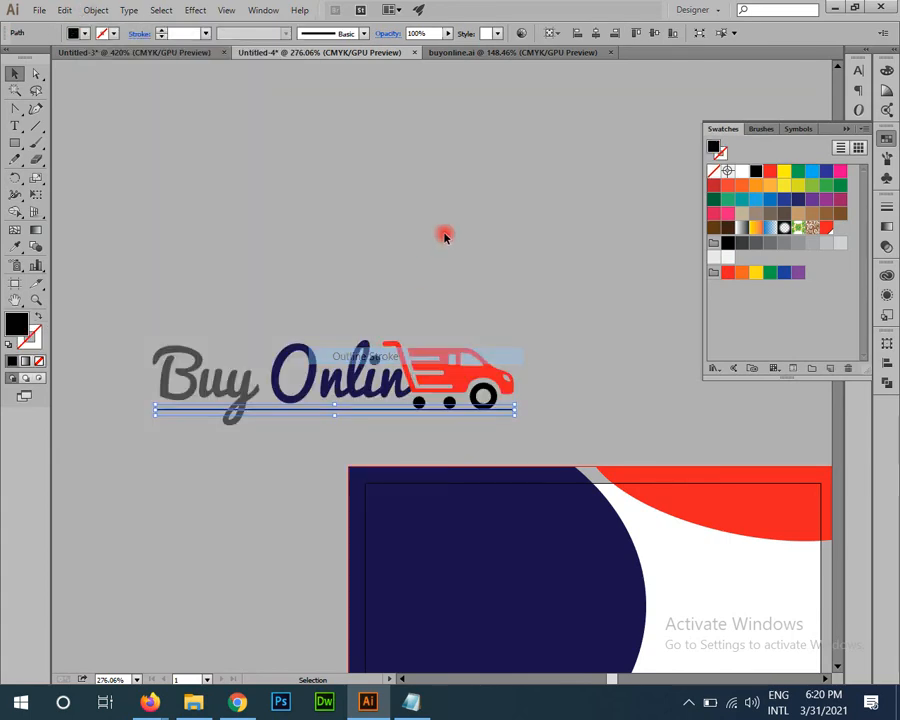
Step: Select the whole logo and try removing its stroke, then undo that change
left_click(278, 246)
left_click_drag(133, 308, 543, 407)
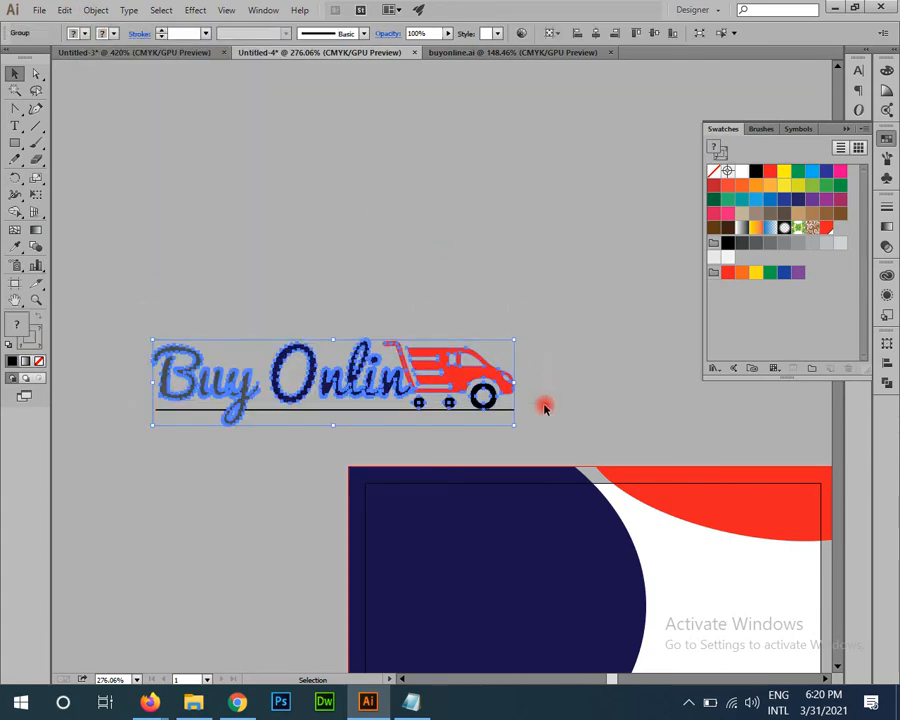
left_click(543, 407)
left_click_drag(116, 323, 515, 442)
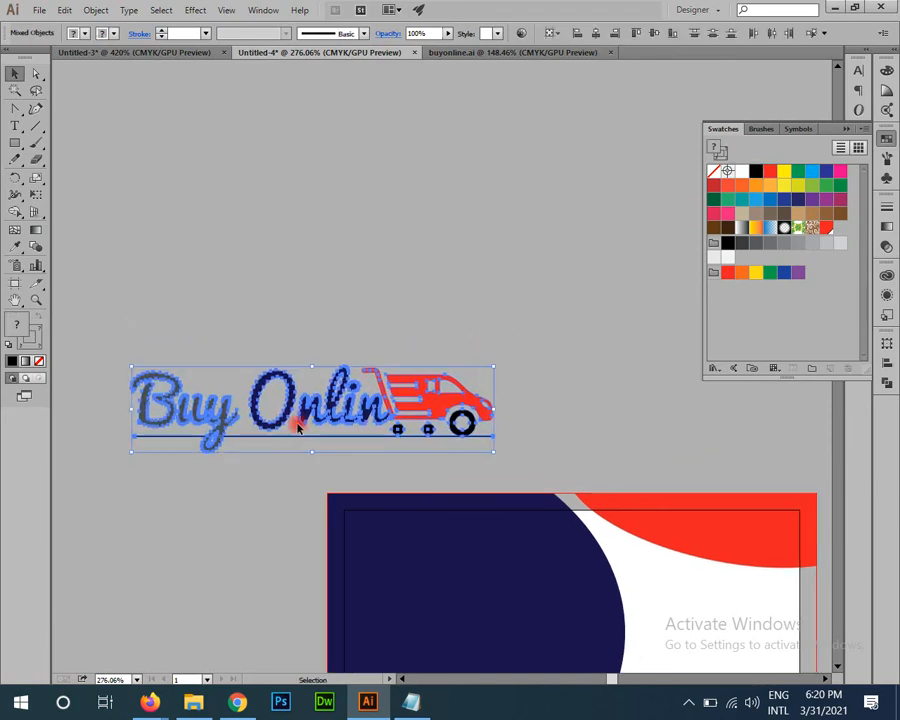
left_click(39, 359)
left_click(366, 291)
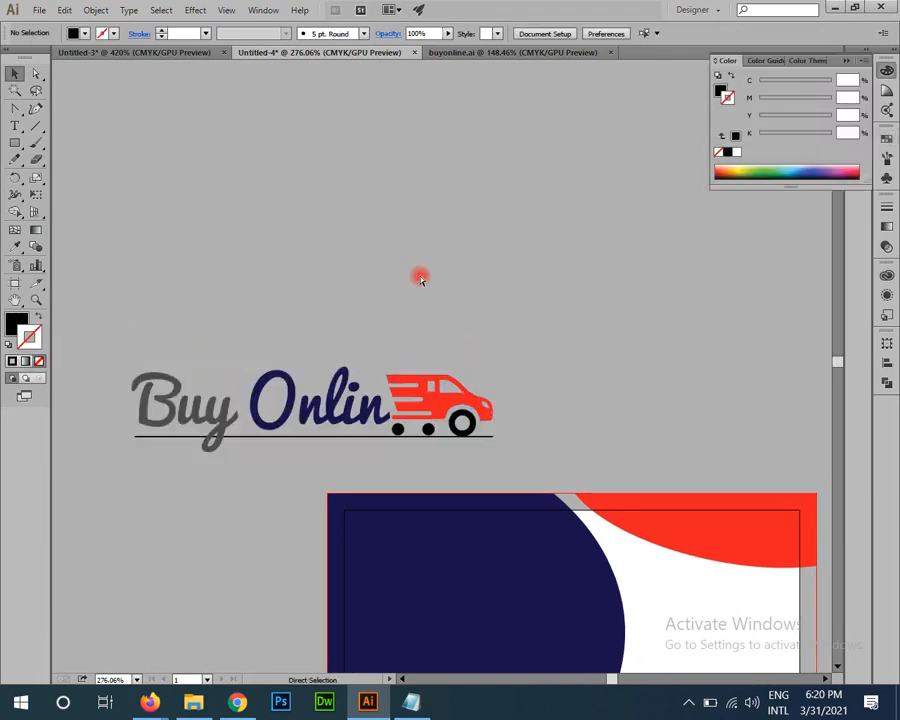
key("ctrl+z")
left_click(375, 284)
Step: Zoom in on the truck logo and ungroup it
left_click_drag(337, 351, 424, 443)
left_click(433, 433)
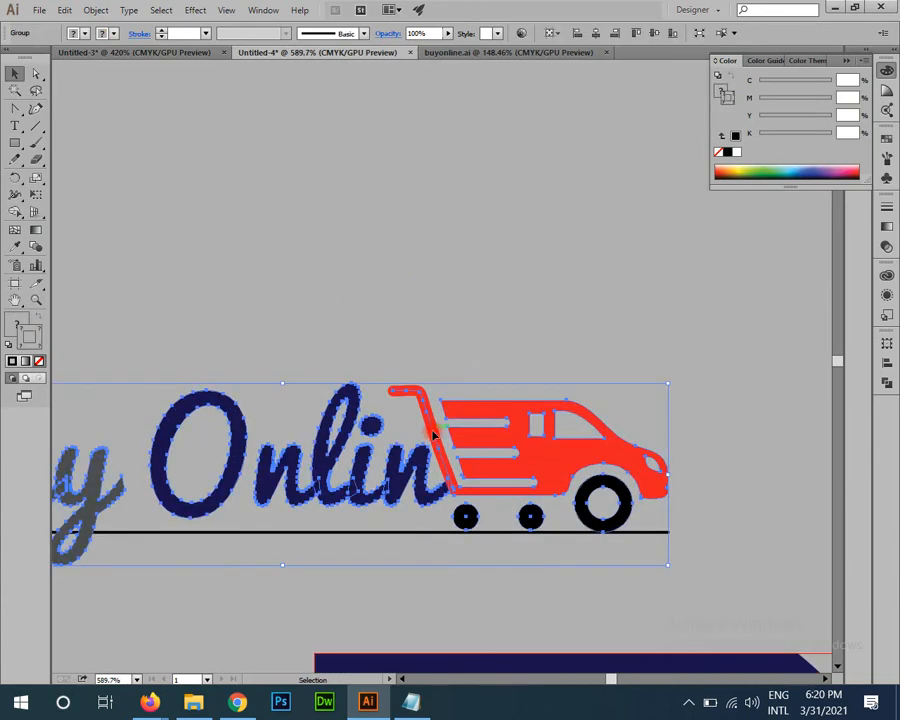
right_click(432, 428)
left_click(474, 512)
left_click(408, 408)
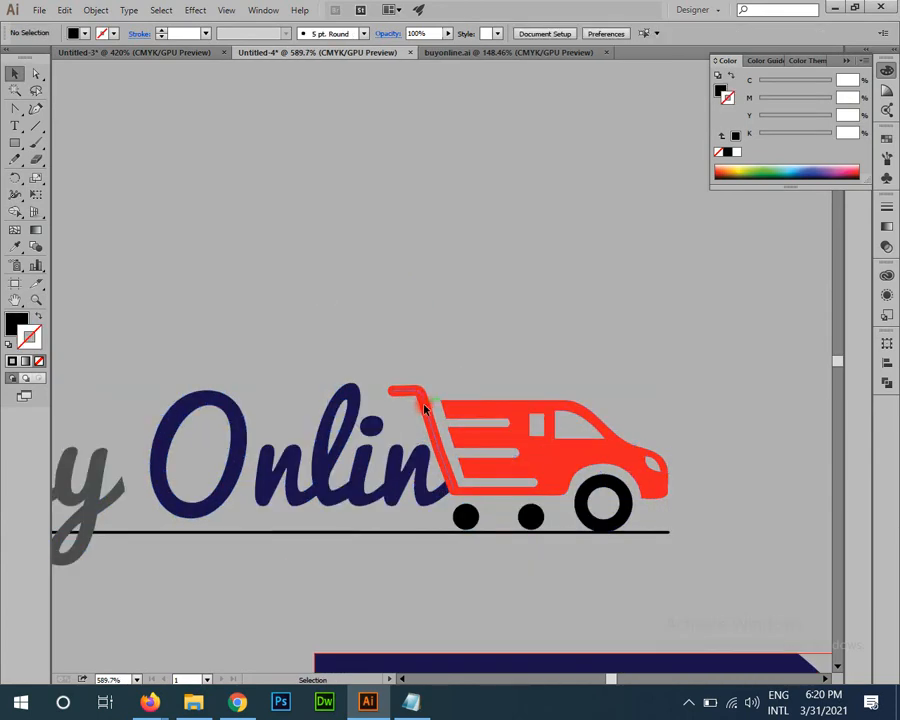
Step: Ungroup the red cart group twice so its parts are separate
left_click(424, 408)
right_click(441, 299)
left_click(497, 392)
left_click(411, 352)
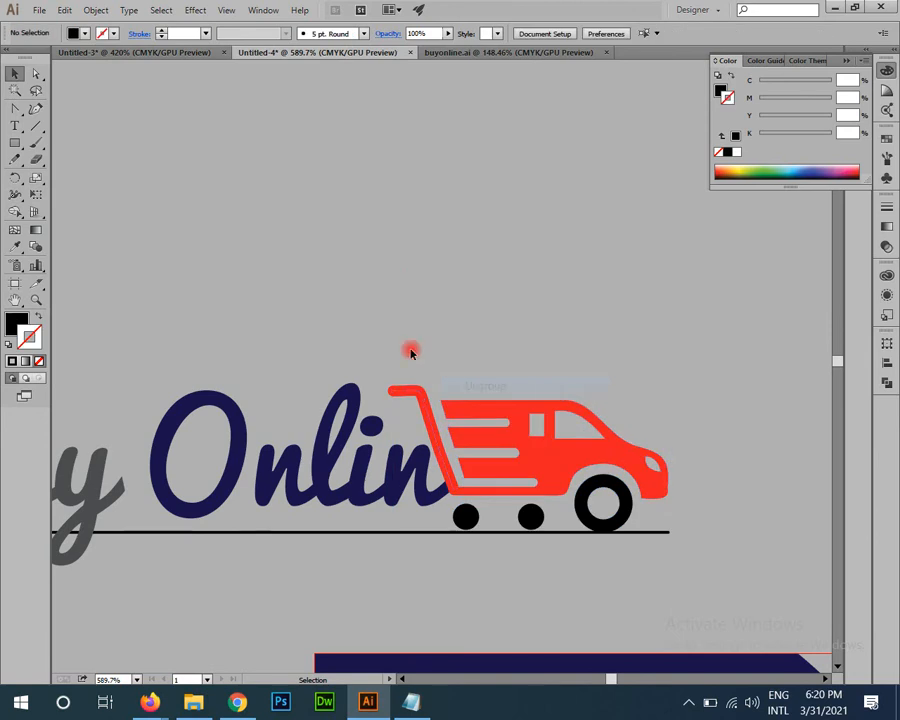
left_click(421, 405)
right_click(500, 398)
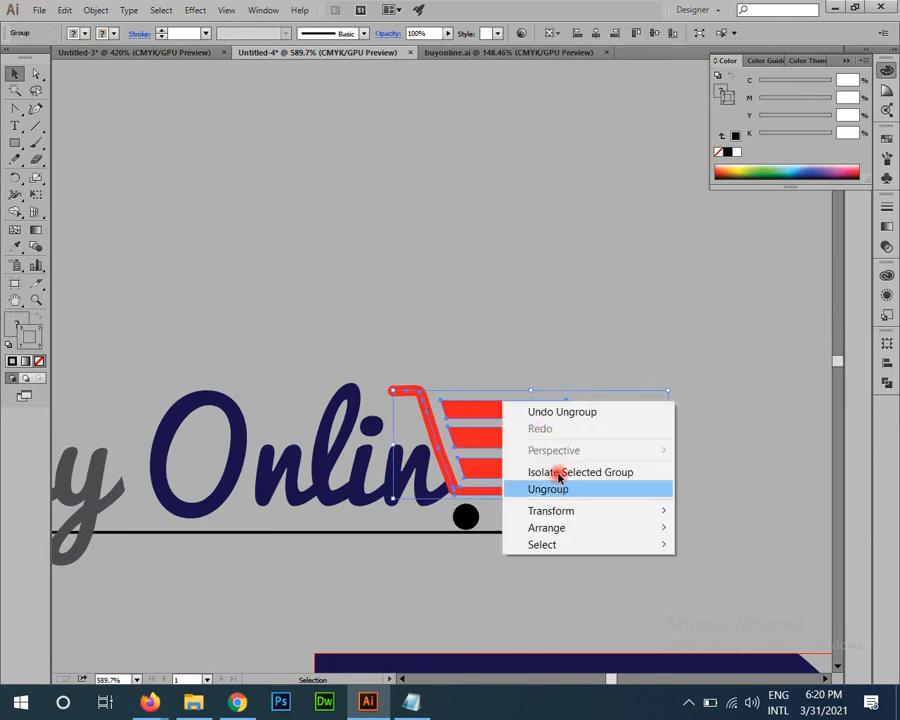
left_click(524, 482)
left_click(428, 407)
Step: Convert the red cart handle's stroke into a solid filled shape with Outline Stroke
left_click(428, 407)
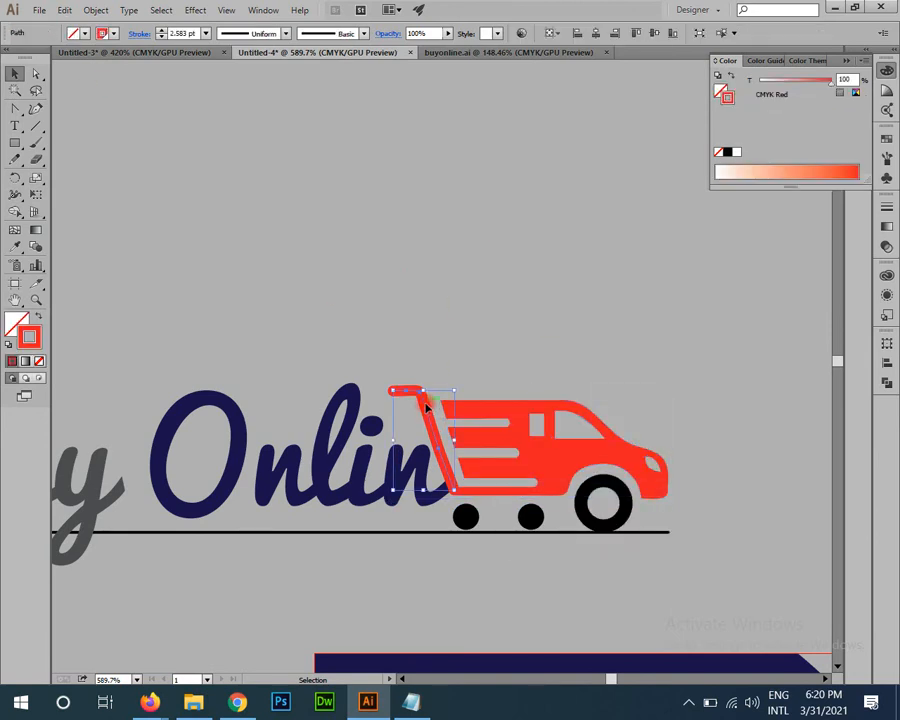
left_click(96, 10)
mouse_move(204, 314)
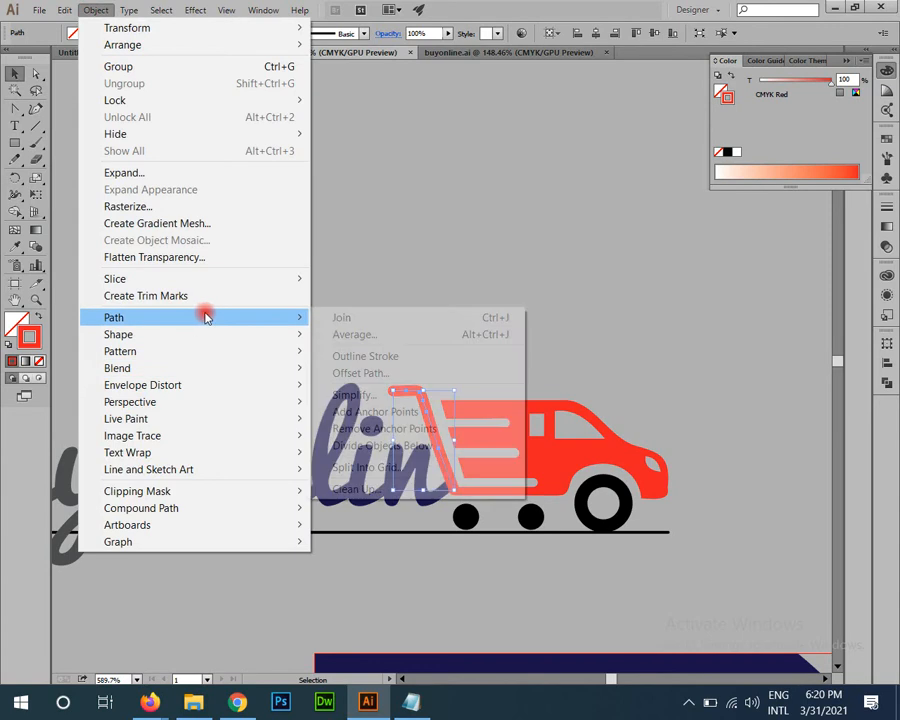
left_click(387, 359)
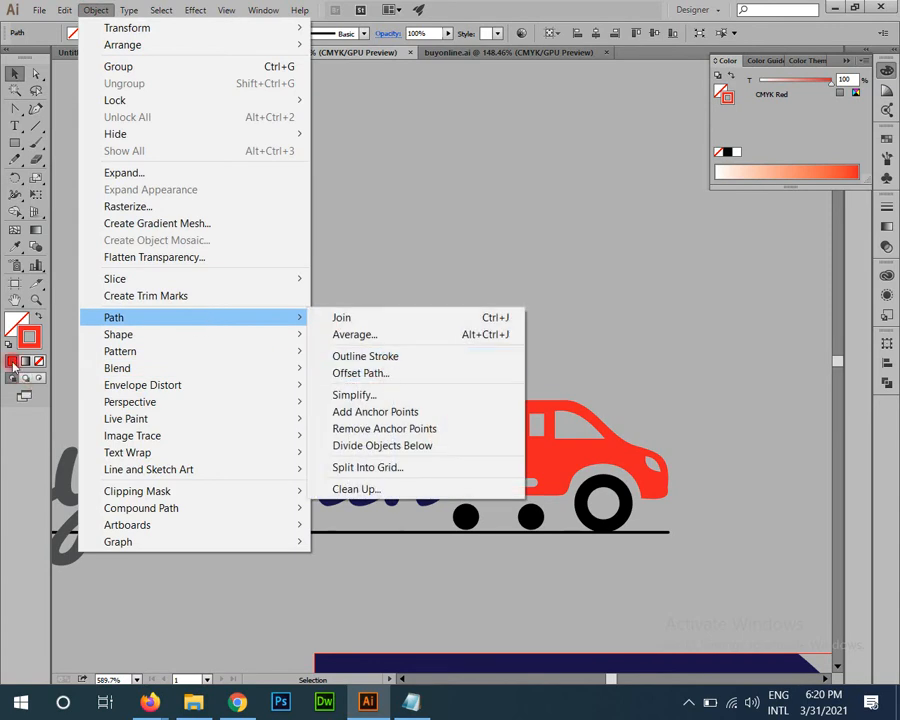
left_click(388, 359)
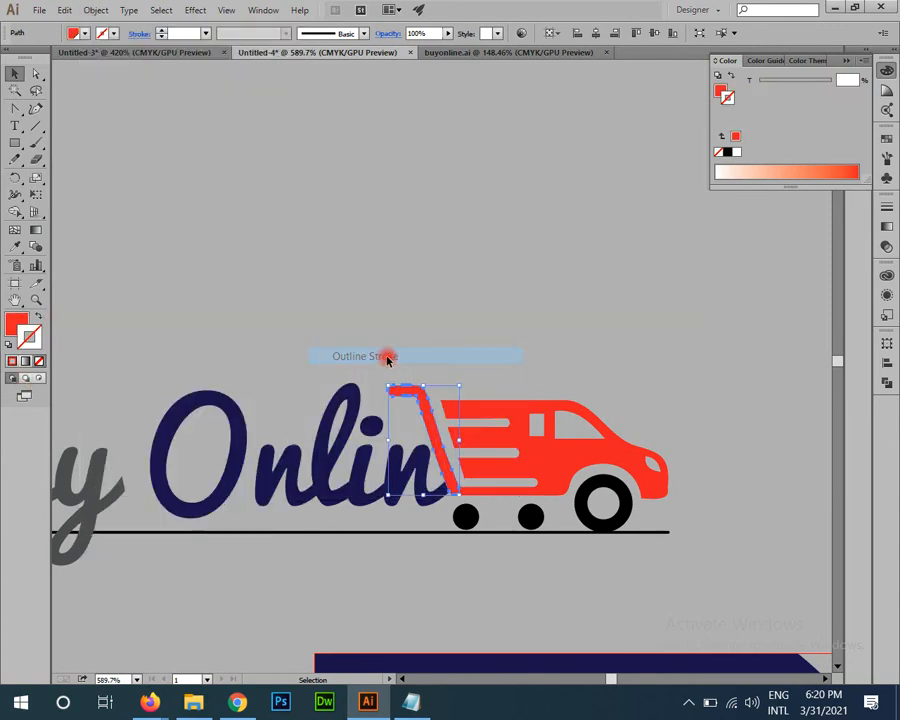
Step: Add the van body to the cart selection and Unite them in Pathfinder
key("z")
left_click_drag(476, 386, 274, 248)
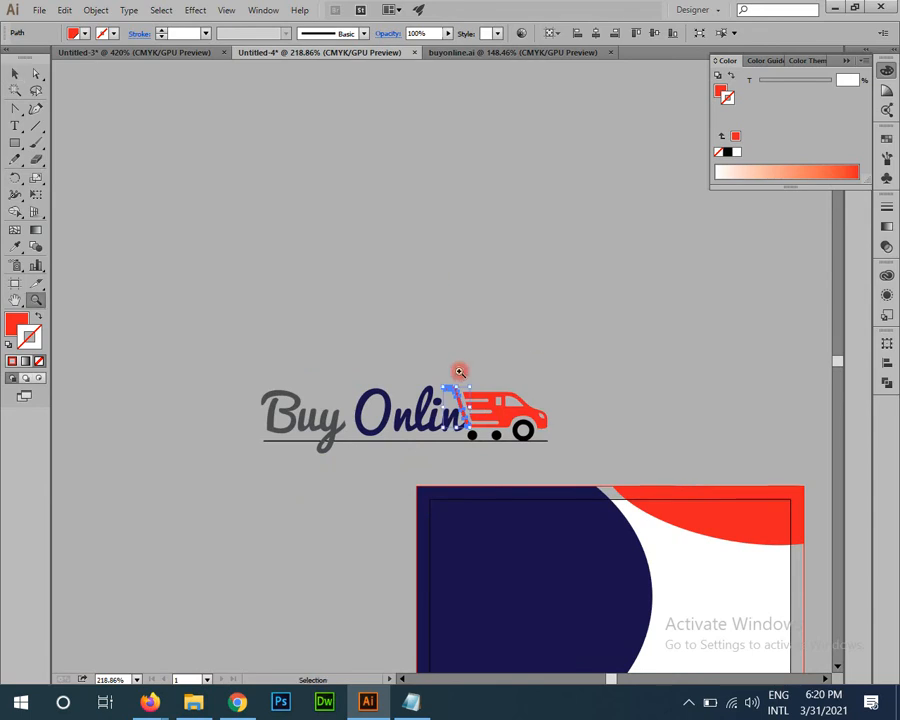
left_click_drag(458, 368, 572, 469)
key("v")
left_click(498, 415, "shift")
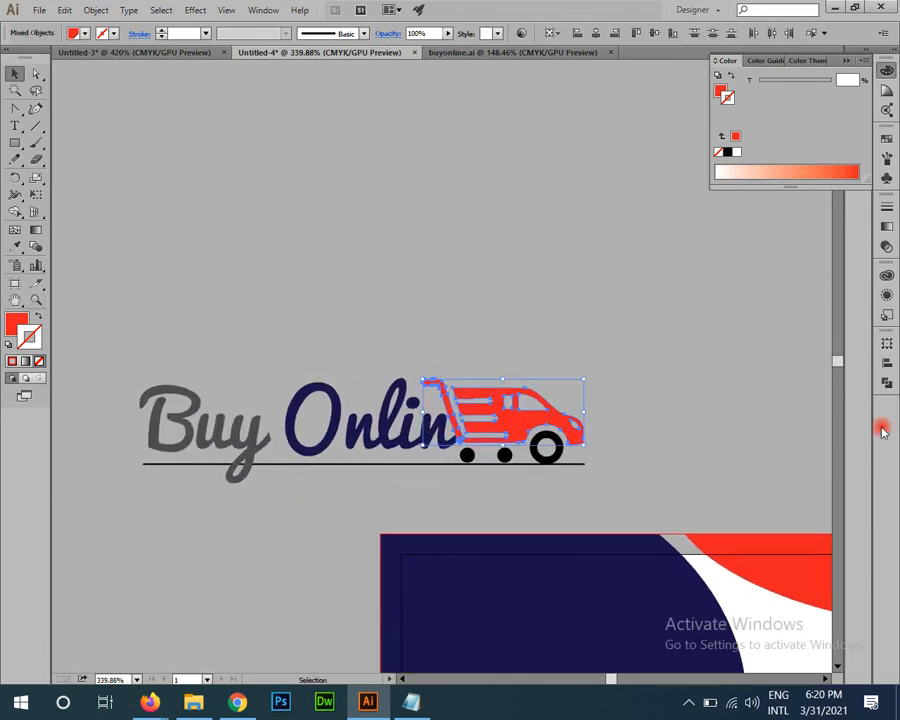
left_click(887, 384)
left_click(723, 364)
Step: Deselect the merged van and marquee-select every part of the logo
key("z")
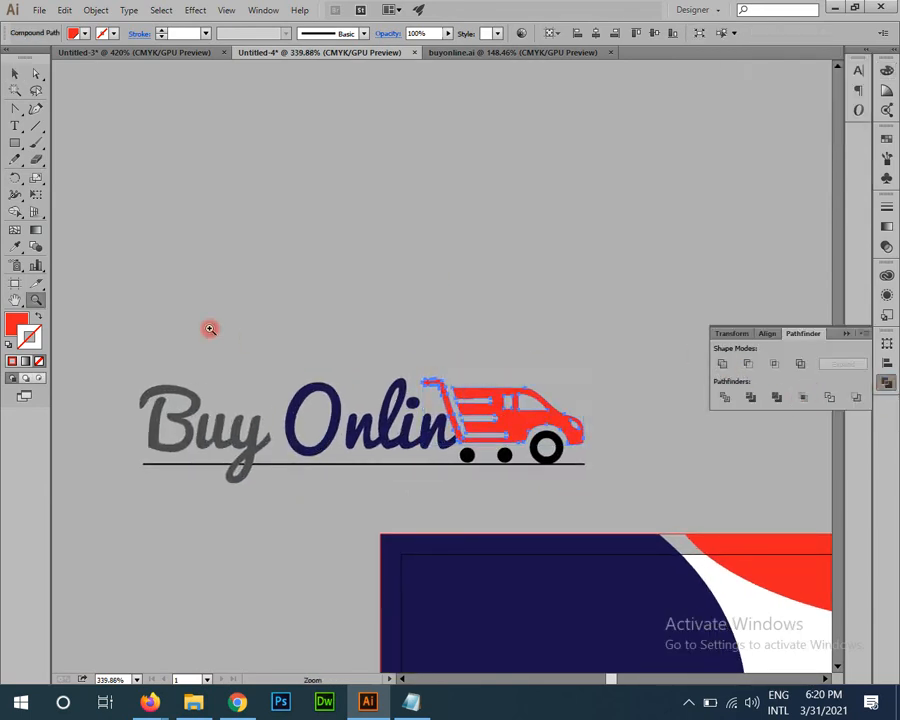
left_click_drag(210, 330, 318, 440)
key("v")
left_click(514, 291)
key("space")
left_click_drag(731, 488, 705, 368)
key("z")
left_click_drag(303, 366, 217, 259)
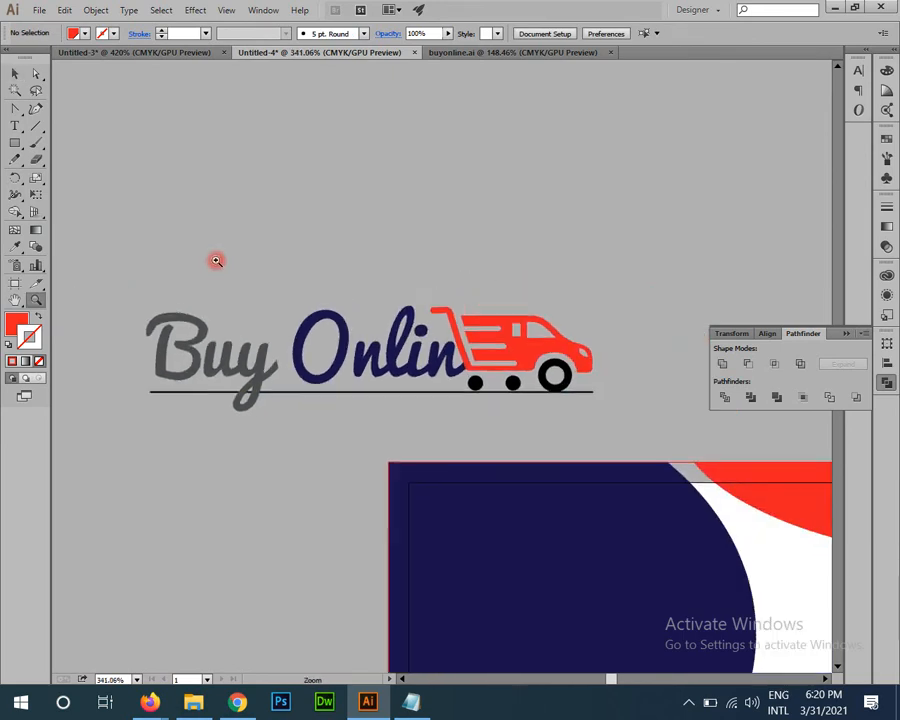
key("v")
left_click(247, 364)
left_click_drag(151, 281, 651, 456)
Step: Check the logo parts: underline, Buy Onlin lettering, red van and both wheels
key("space")
left_click_drag(484, 416, 450, 536)
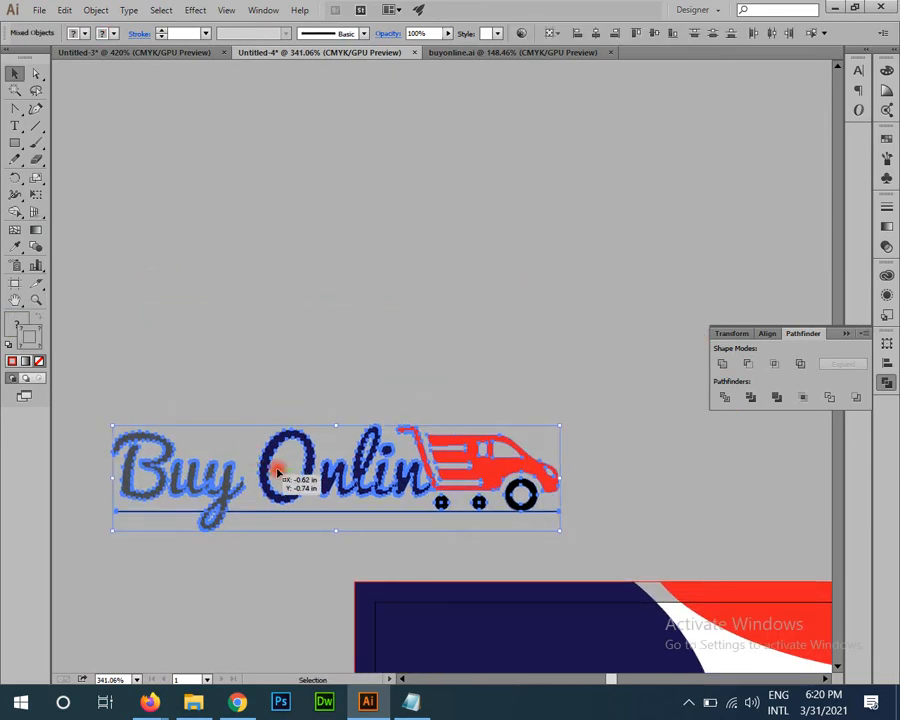
left_click(318, 505)
left_click(248, 511)
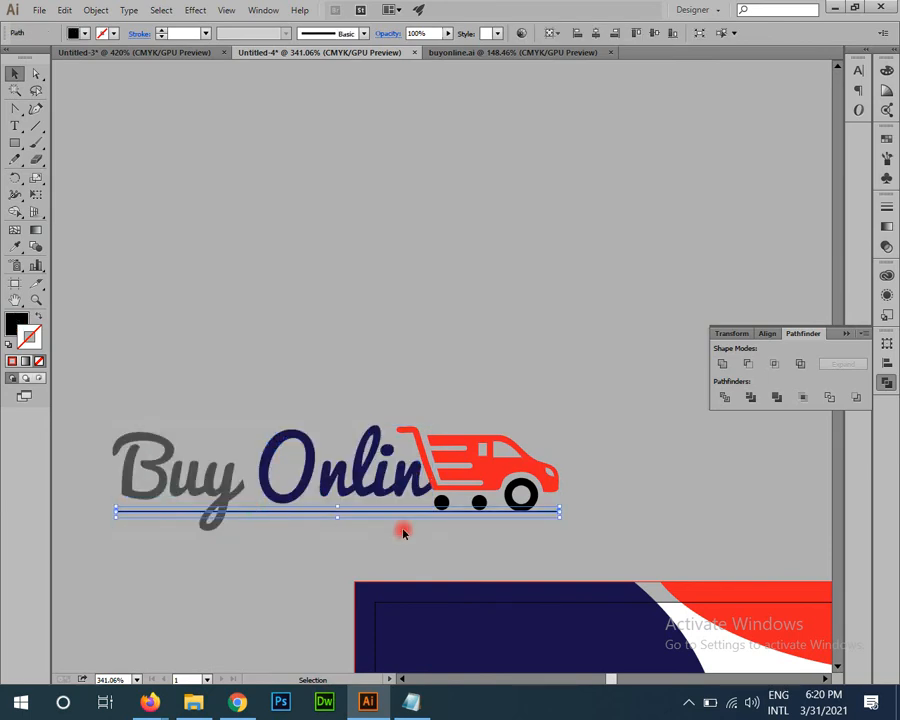
left_click(340, 468)
scroll(340, 470, "up", 1)
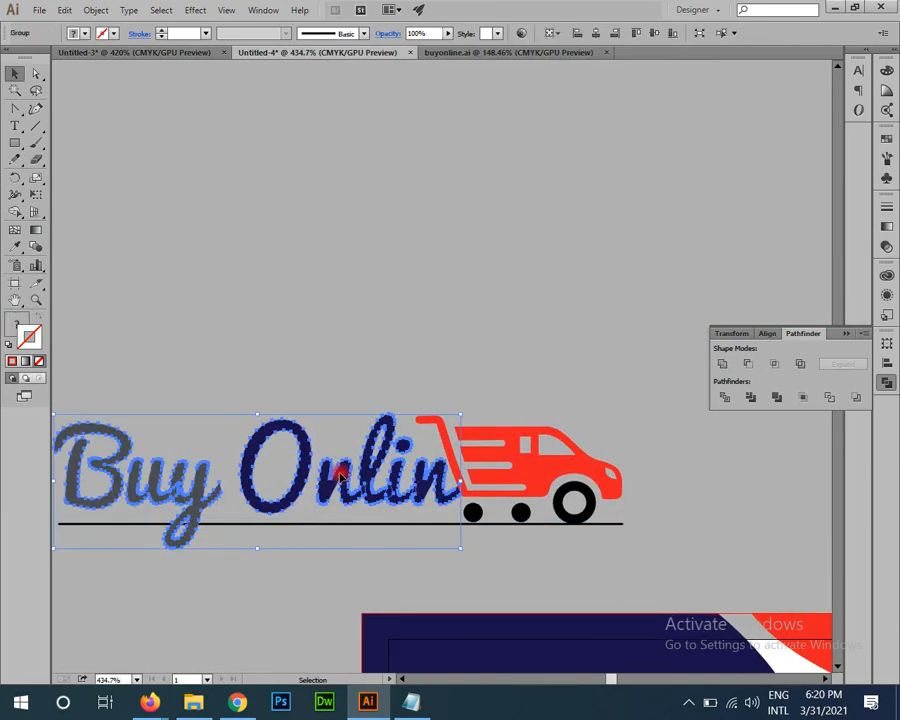
left_click(565, 483)
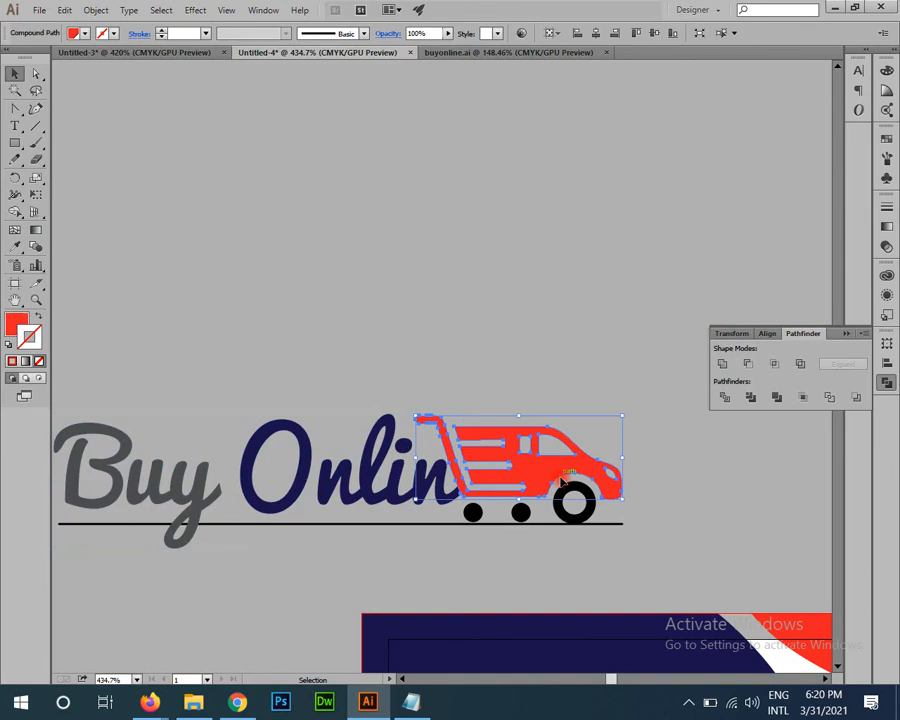
left_click(518, 512)
left_click(577, 517)
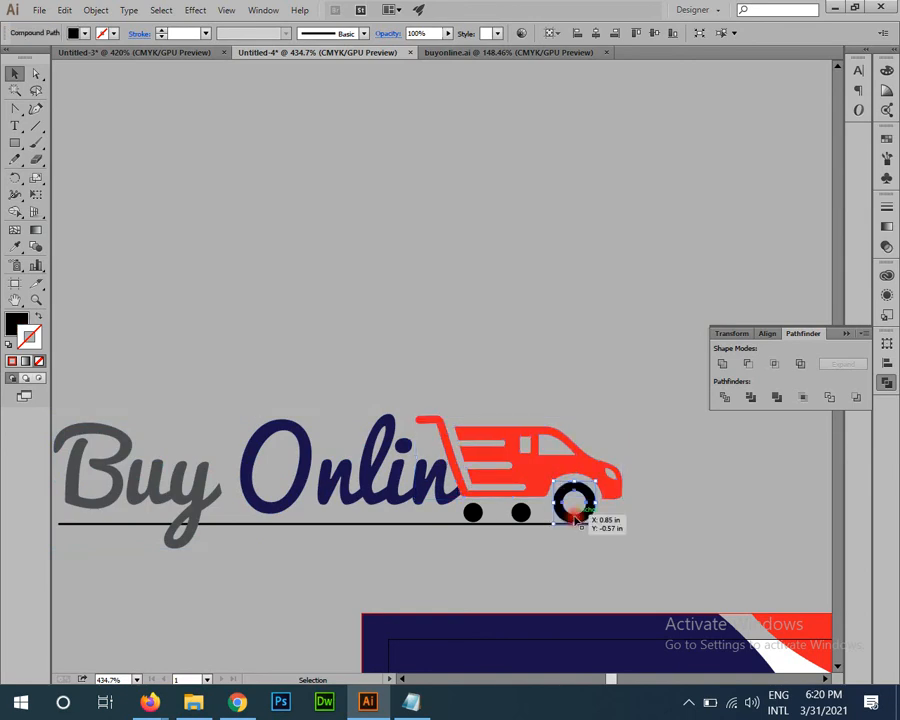
Step: Marquee-select the lettering, underline and van together
scroll(190, 486, "down", 1)
left_click(212, 495)
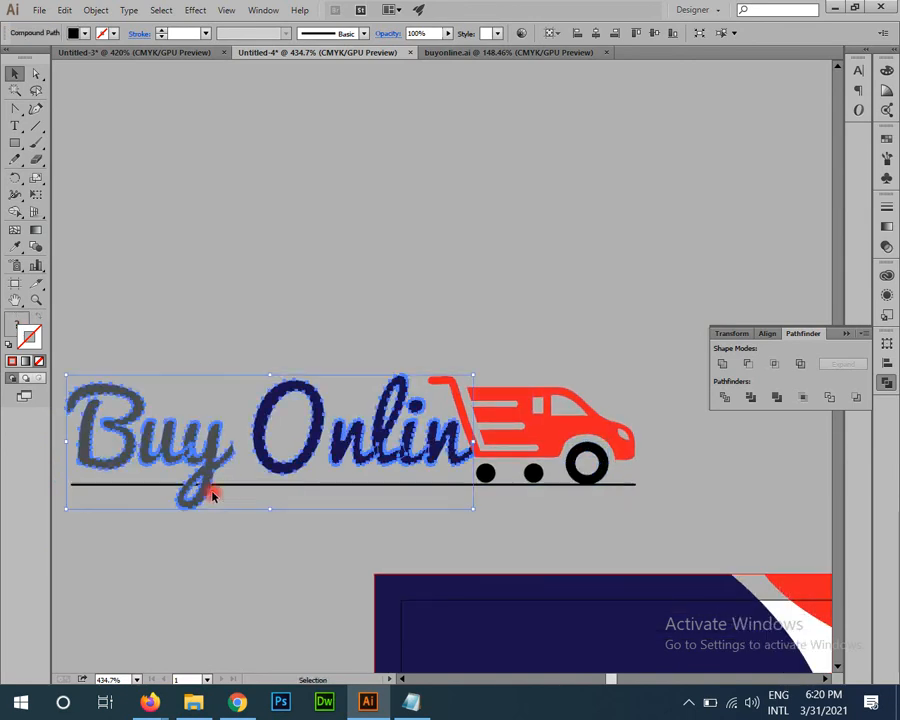
left_click(268, 325)
left_click_drag(163, 370, 201, 318)
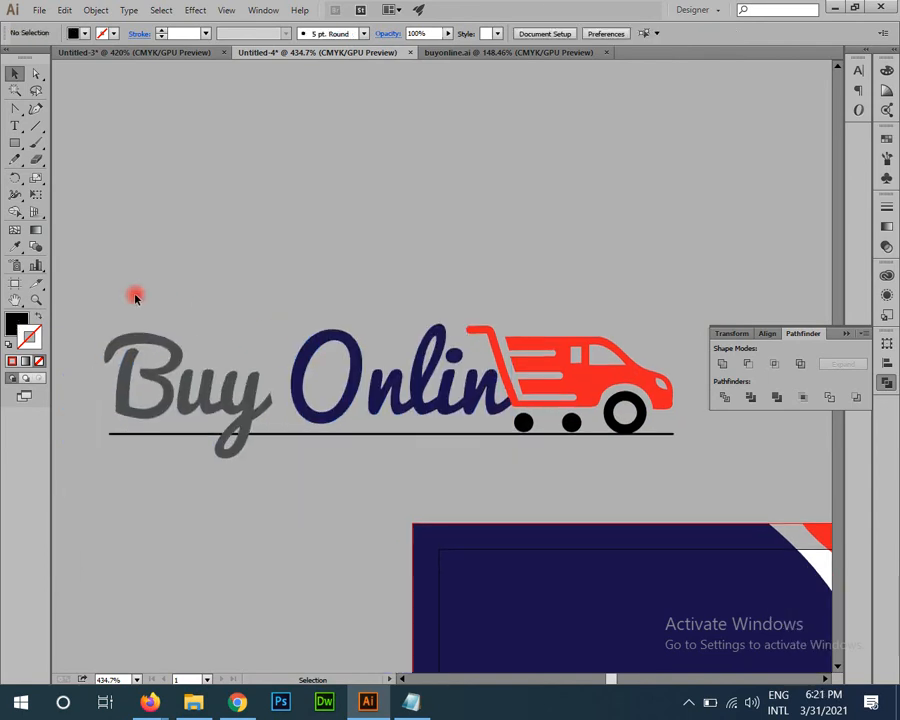
left_click_drag(91, 299, 681, 473)
left_click_drag(512, 456, 512, 588)
Step: Alt-drag a copy of the logo above the original, fill it white and Unite it
left_click_drag(498, 512, 498, 263)
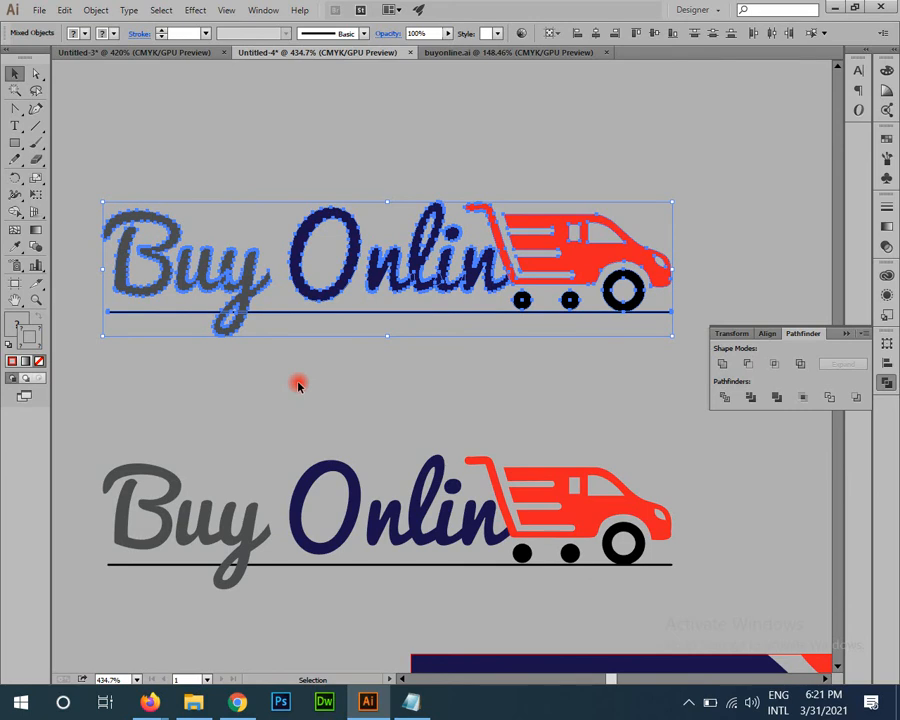
left_click(28, 325)
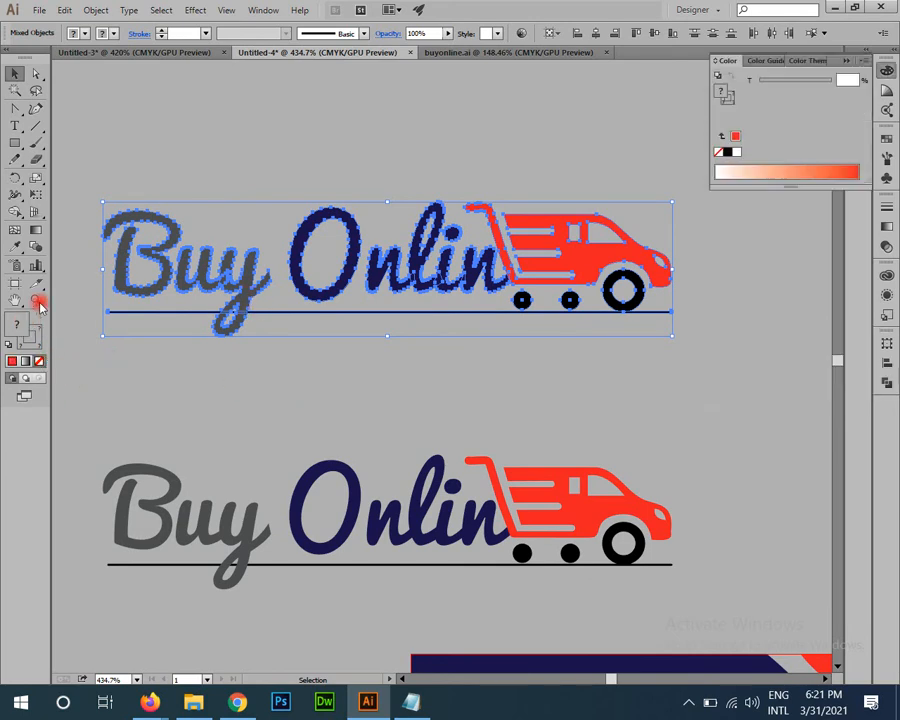
left_click(742, 152)
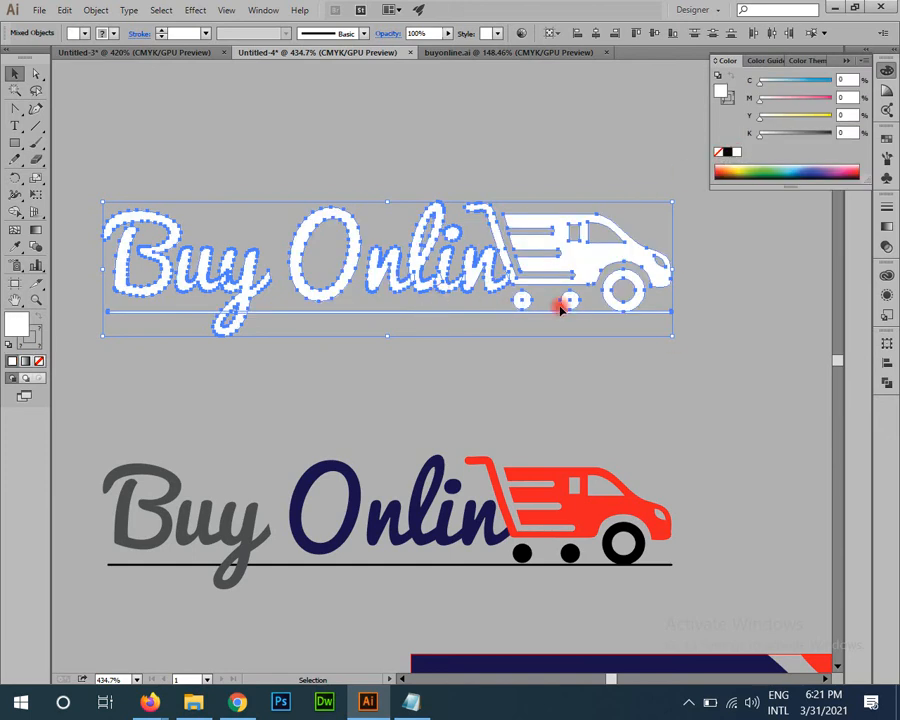
left_click(887, 383)
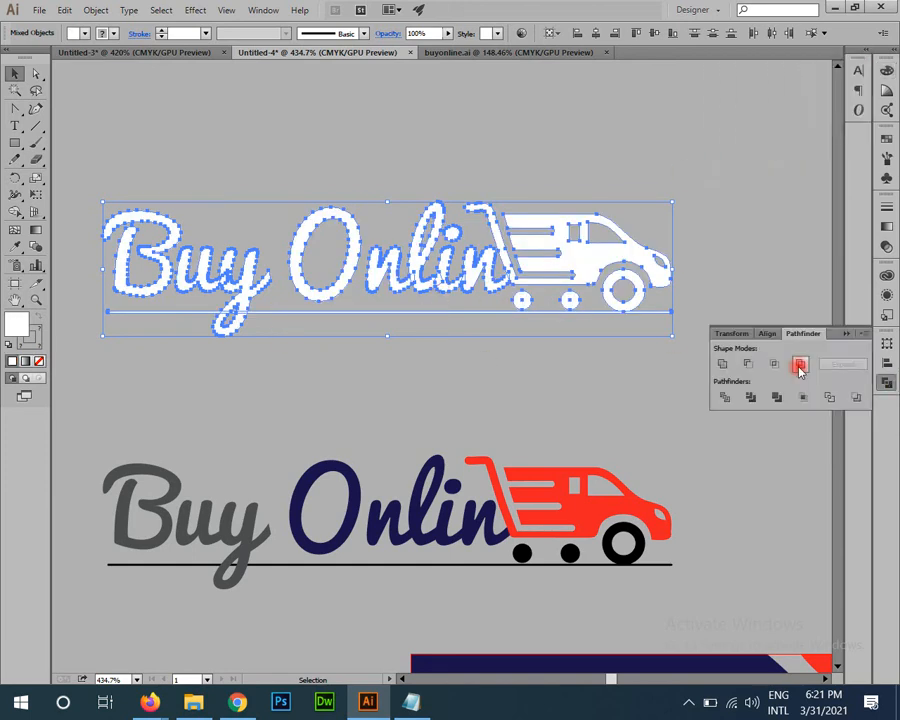
left_click(728, 366)
Step: Shrink the white logo to about half size and place it at the card's top-left
left_click_drag(470, 379, 287, 284)
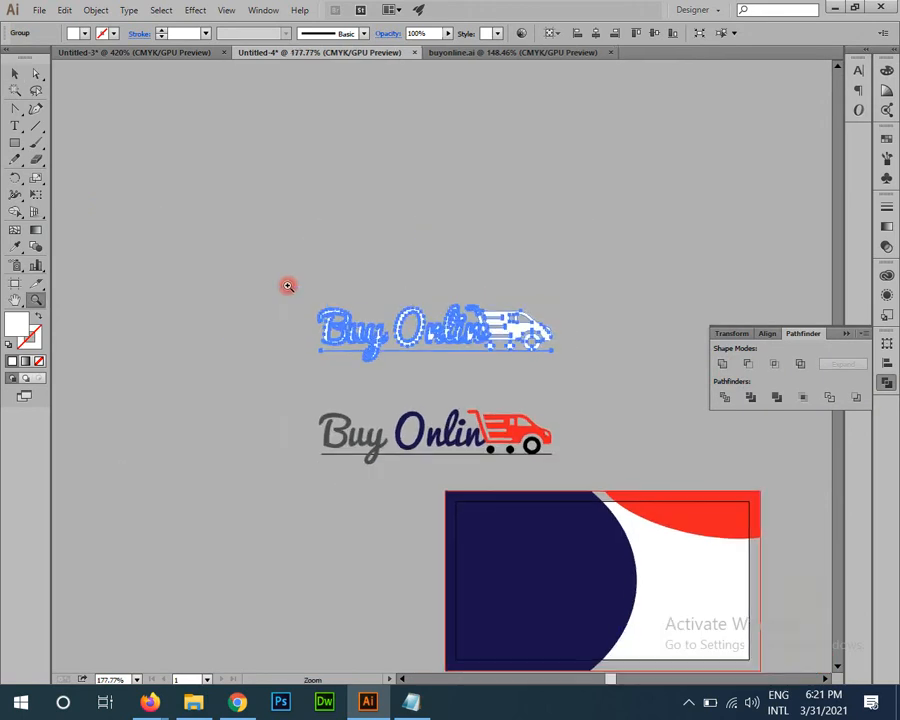
left_click_drag(397, 371, 386, 397)
left_click(520, 457)
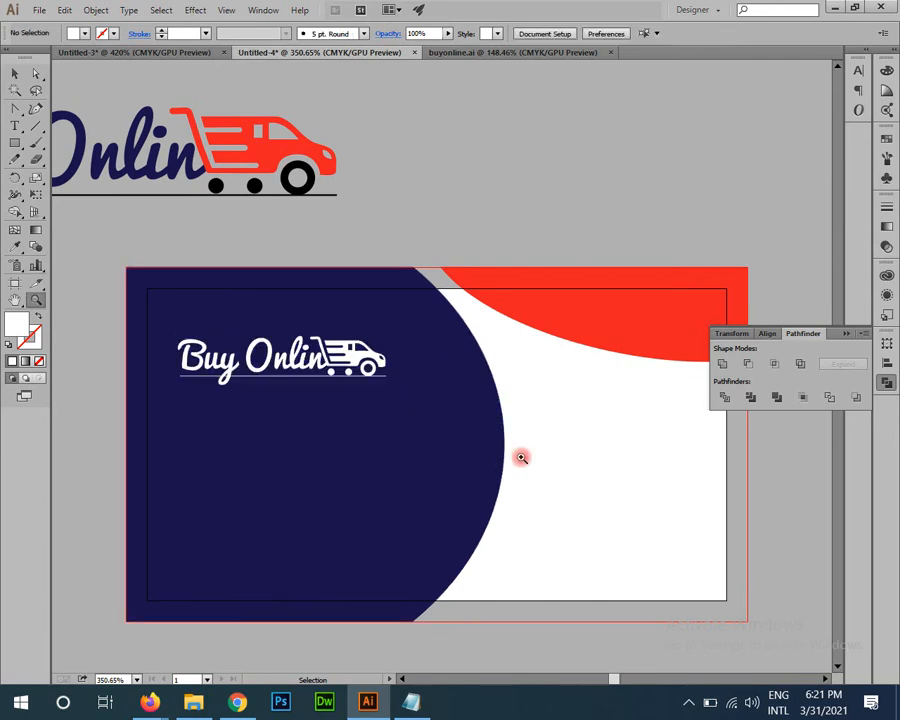
left_click_drag(230, 397, 388, 539)
left_click_drag(240, 363, 217, 384)
left_click_drag(525, 616, 362, 500)
left_click_drag(446, 511, 361, 445)
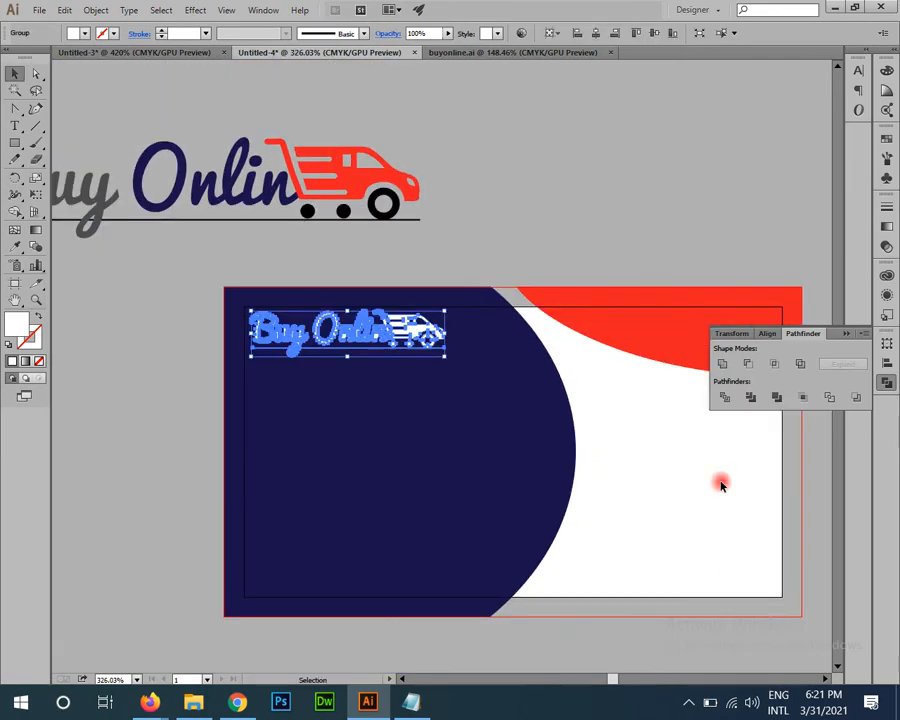
left_click(721, 485)
left_click_drag(705, 506, 588, 431)
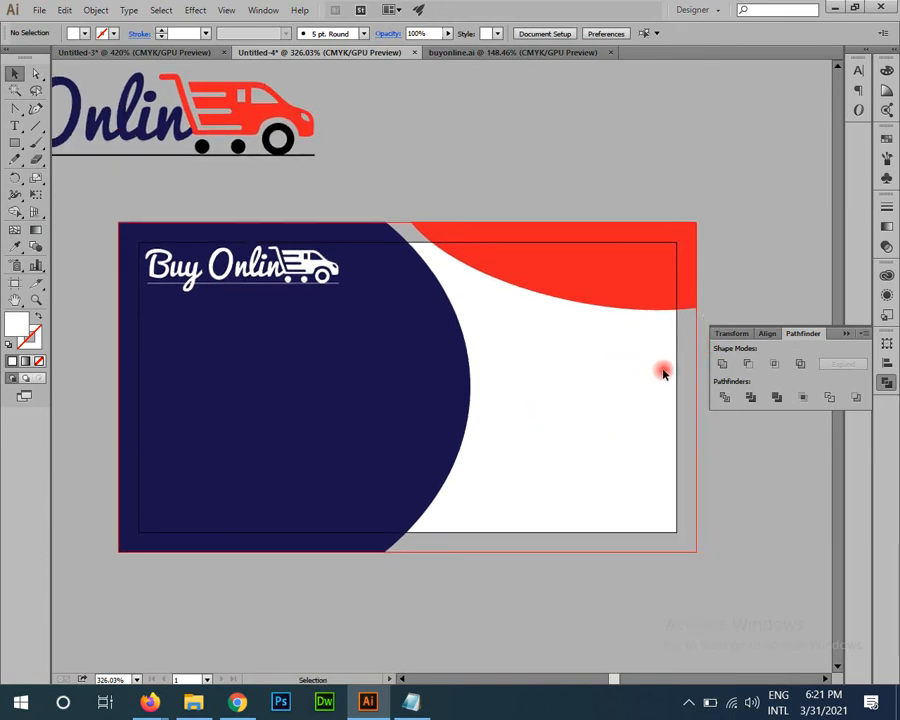
left_click_drag(635, 388, 595, 360)
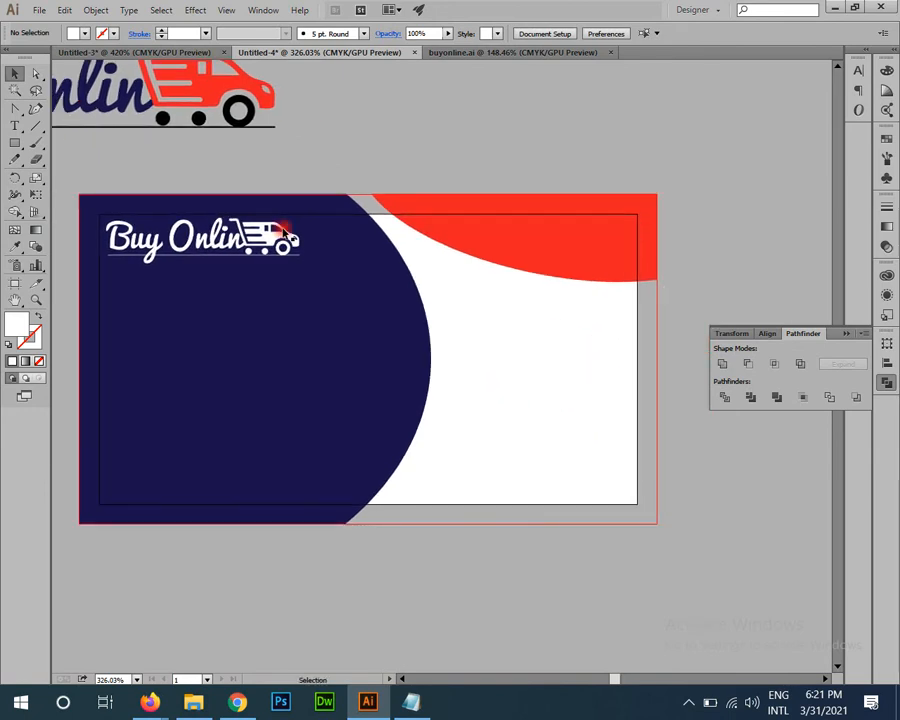
Step: Select the original red van with its wheels and dots and copy it onto the card
left_click(257, 238)
left_click(582, 451)
left_click_drag(558, 456, 644, 509)
left_click_drag(409, 395, 416, 428)
left_click(334, 180)
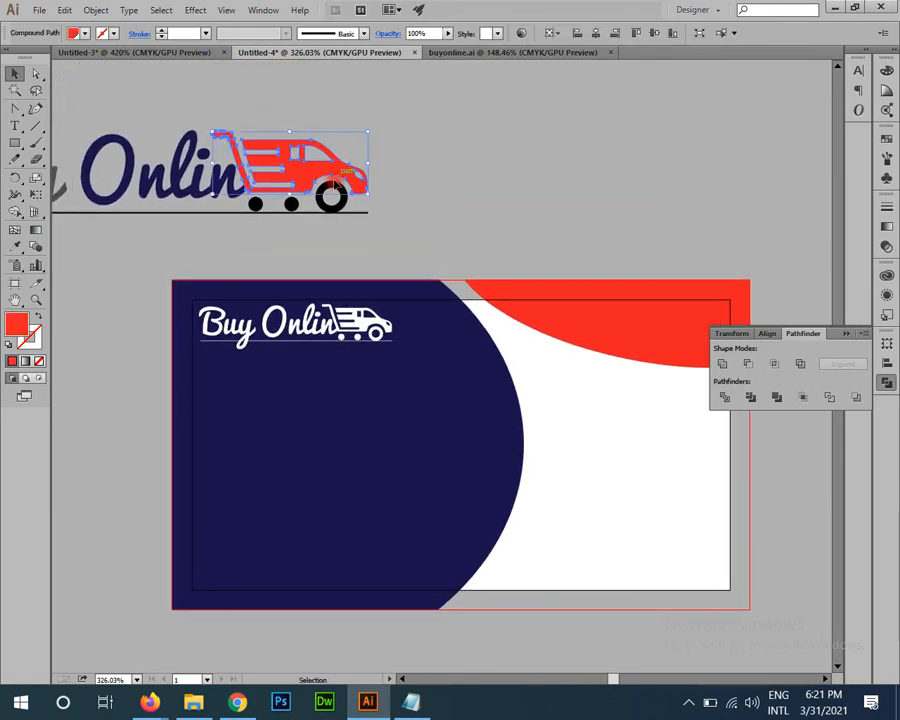
left_click_drag(154, 183, 280, 265)
left_click_drag(502, 106, 296, 215)
left_click_drag(303, 276, 279, 317)
Step: Move the van copy to the card's lower-right white area and enlarge it
left_click_drag(285, 208, 681, 541)
left_click_drag(575, 506, 217, 279)
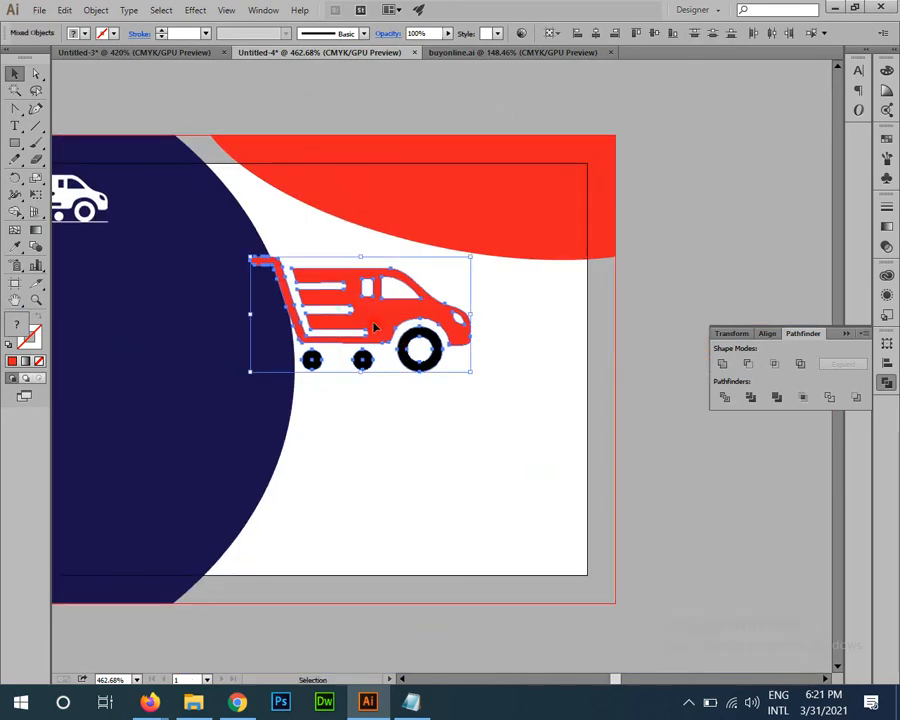
left_click_drag(375, 327, 479, 518)
left_click_drag(421, 503, 472, 554)
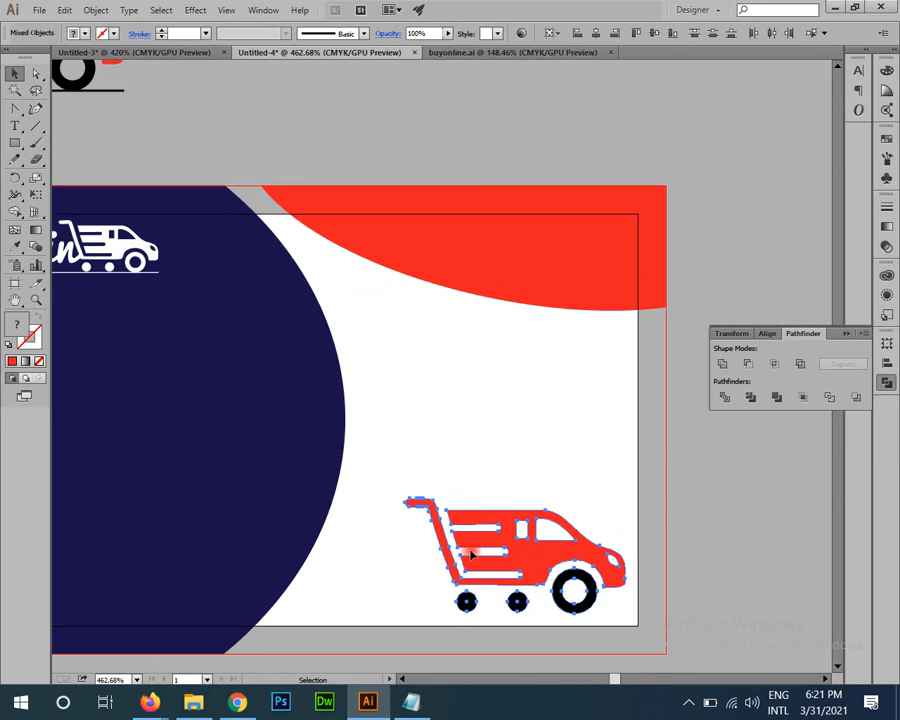
left_click_drag(405, 498, 346, 466)
scroll(500, 490, "down", 2)
scroll(500, 490, "right", 1)
left_click(684, 513)
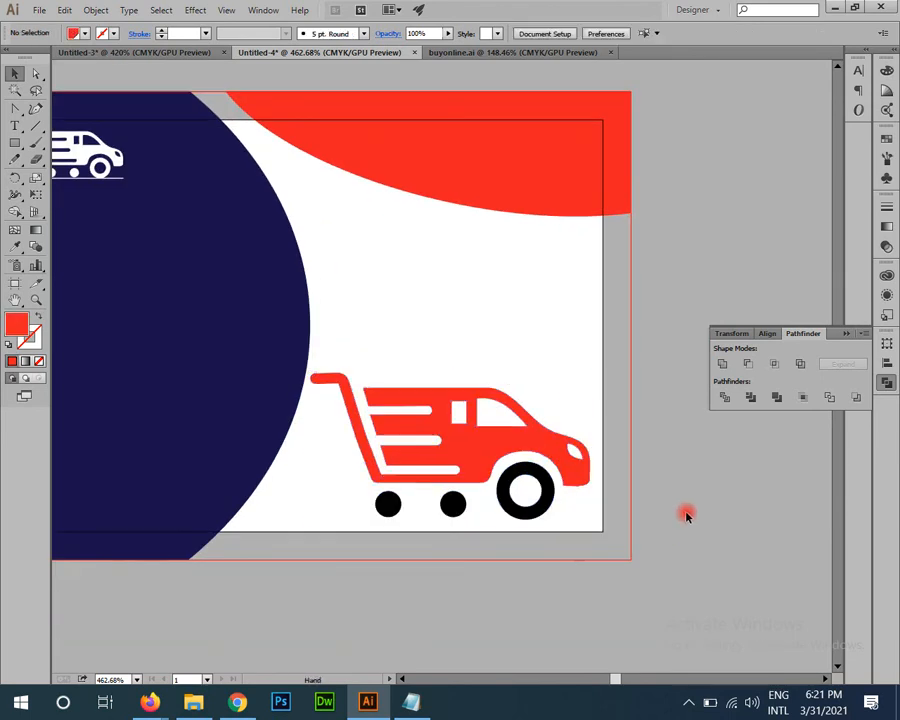
left_click_drag(430, 402, 433, 402)
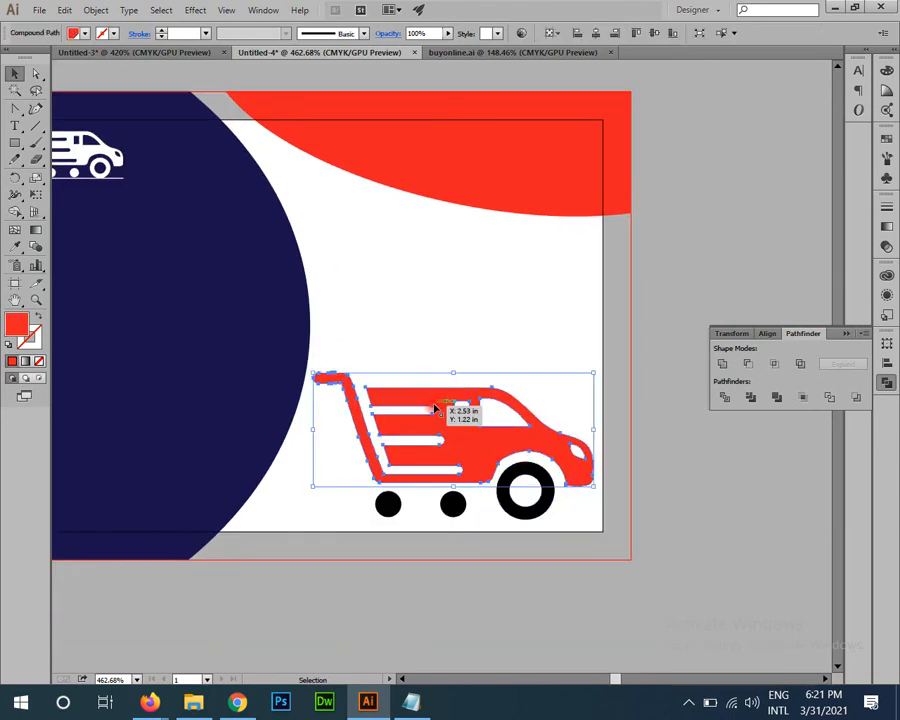
left_click(672, 479)
Step: Group all parts of the van copy with Ctrl+G
left_click_drag(418, 472, 590, 516)
key("ctrl+g")
key("z")
left_click_drag(687, 537, 560, 500)
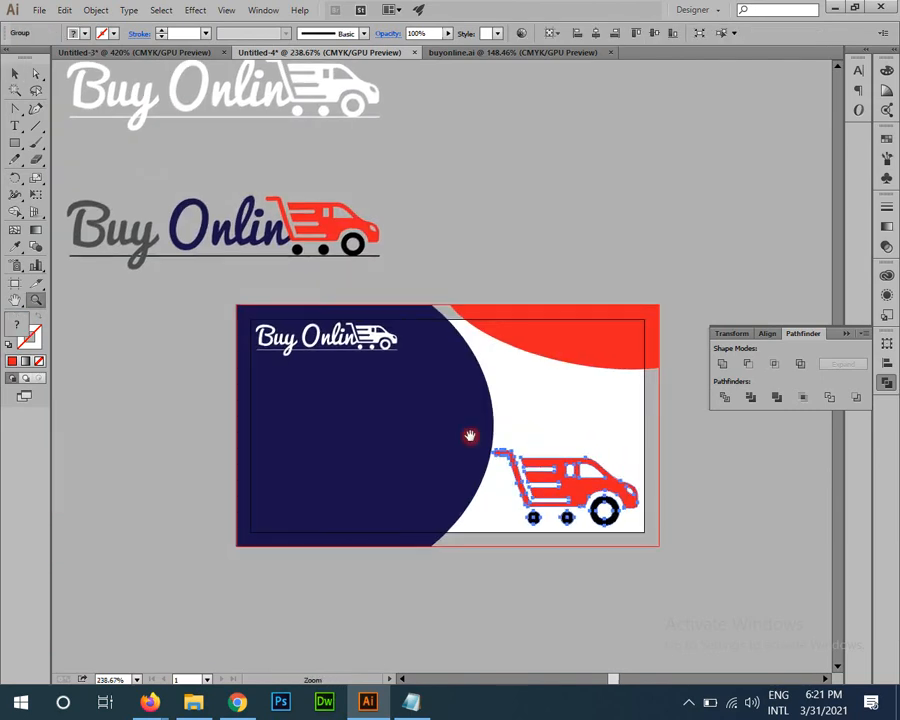
left_click_drag(470, 434, 480, 488)
key("v")
left_click(609, 307)
left_click_drag(501, 410, 484, 382)
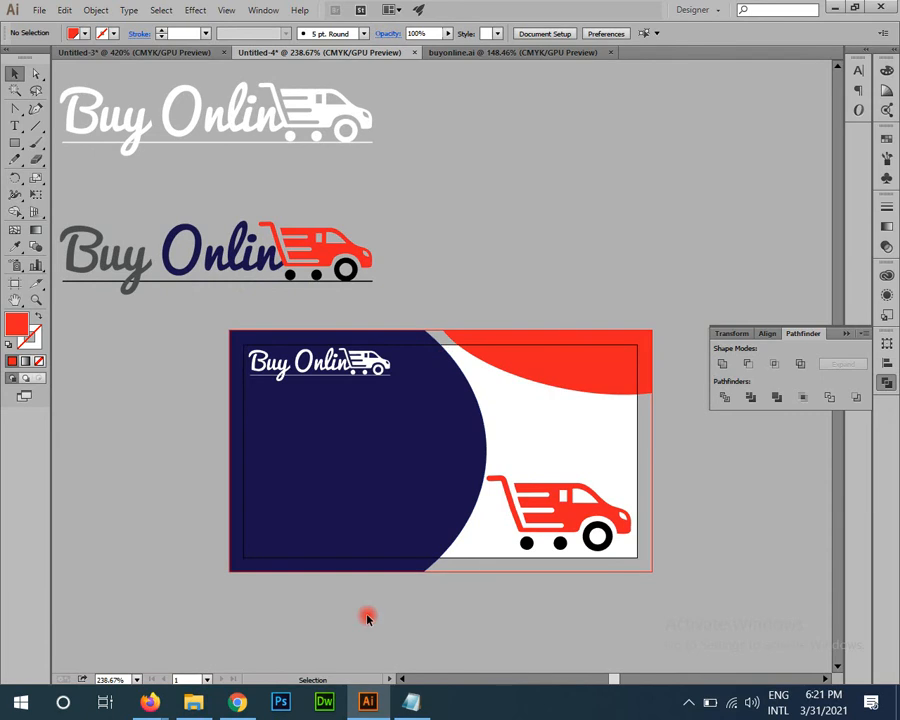
Step: Bring the Notepad measurement notes forward and start a new line below the bleed size
left_click(410, 701)
left_click(446, 261)
key("Return")
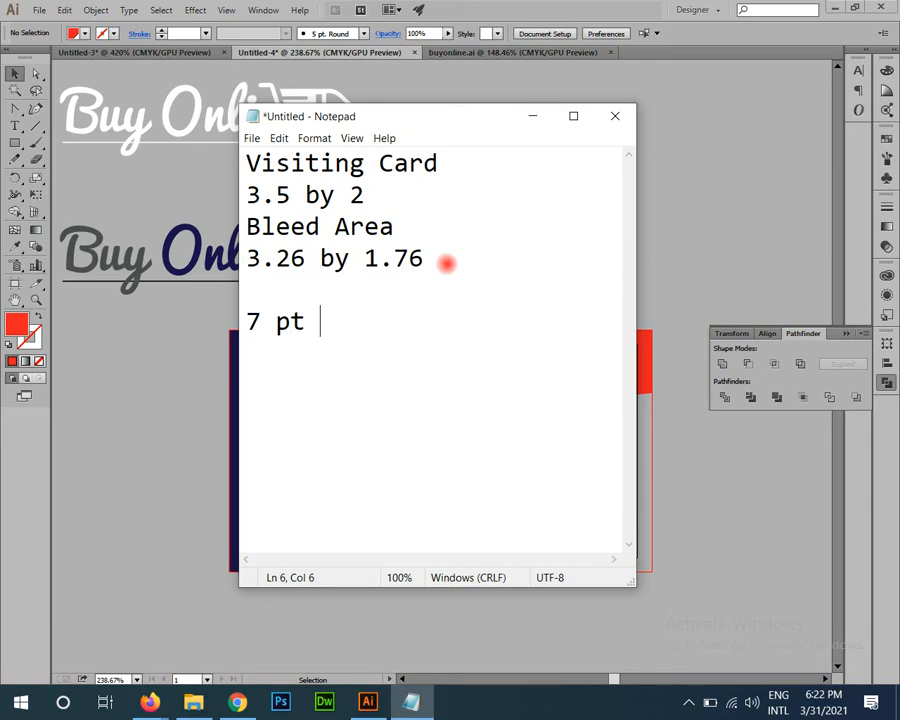
Step: Leave the Notepad notes and return to the Illustrator card design with Alt+Tab
key("alt+Tab")
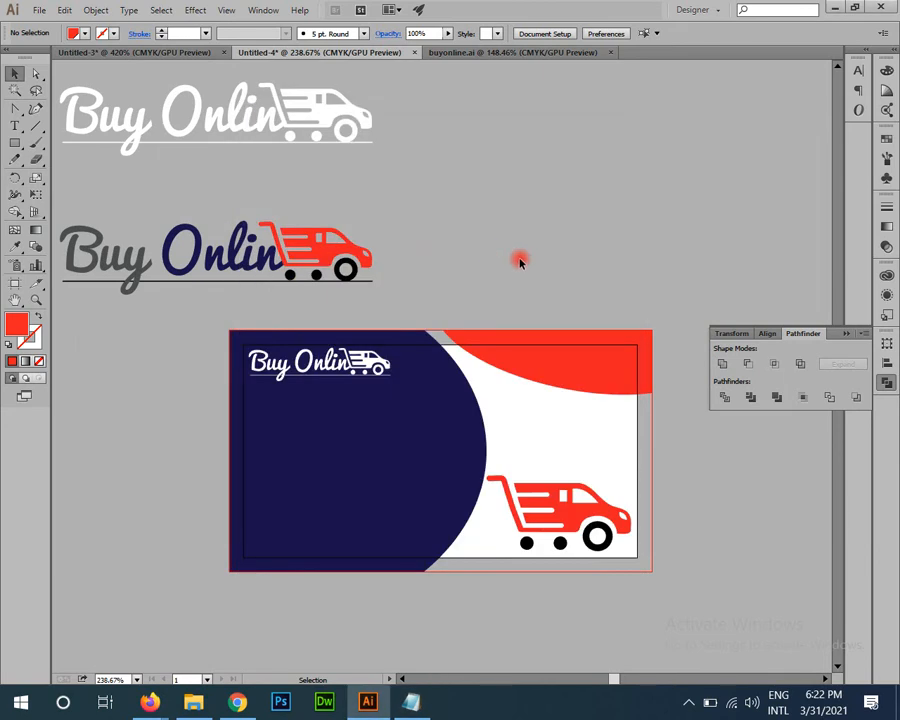
Step: Type the contact labels on the navy front and make them white
left_click_drag(457, 344, 550, 325)
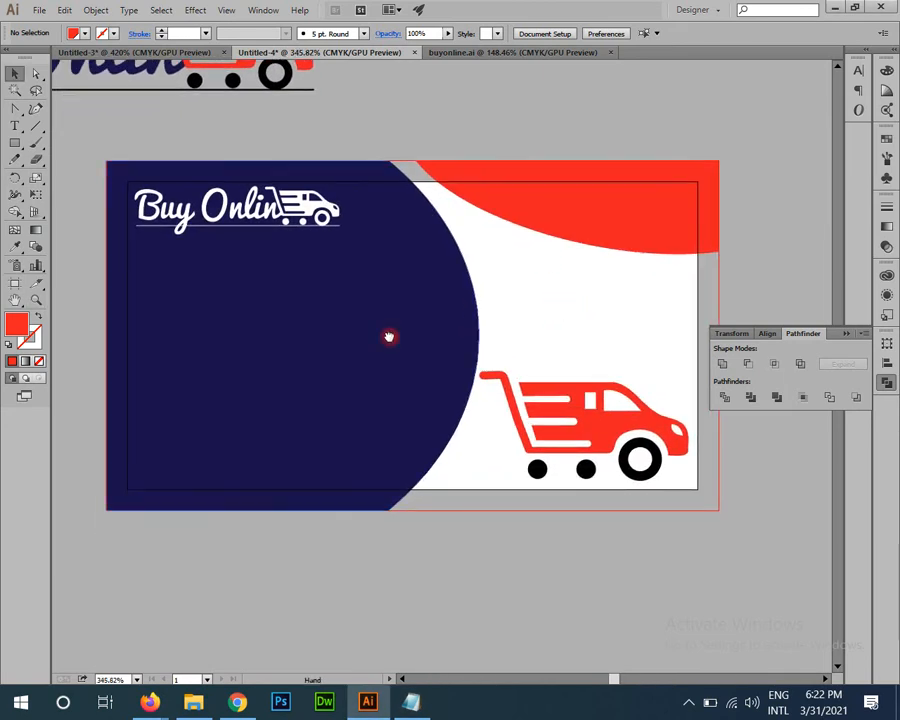
left_click_drag(390, 335, 454, 283)
left_click(14, 125)
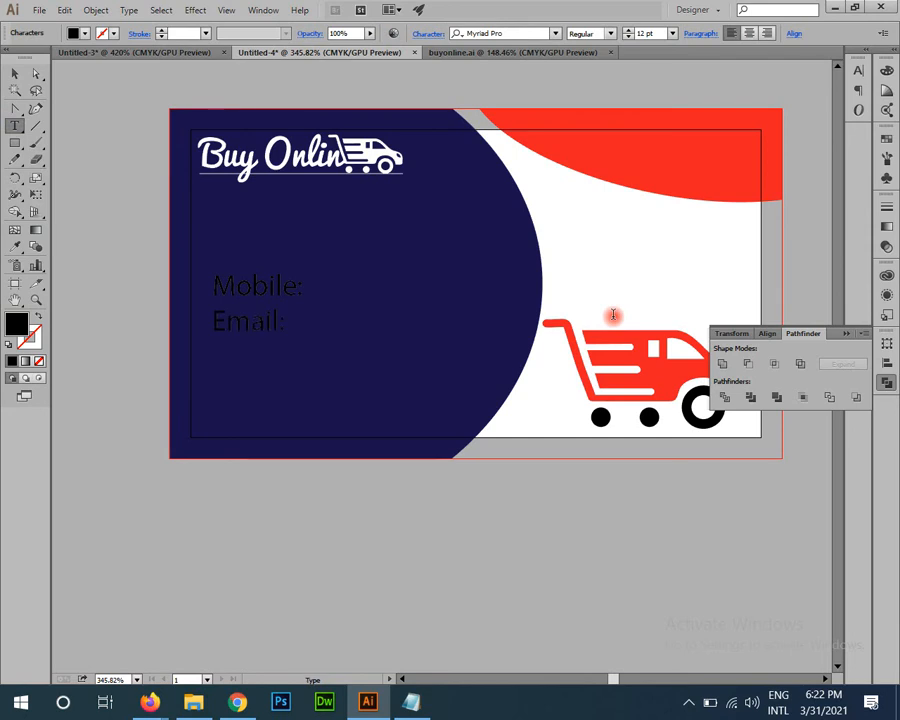
key("ctrl+a")
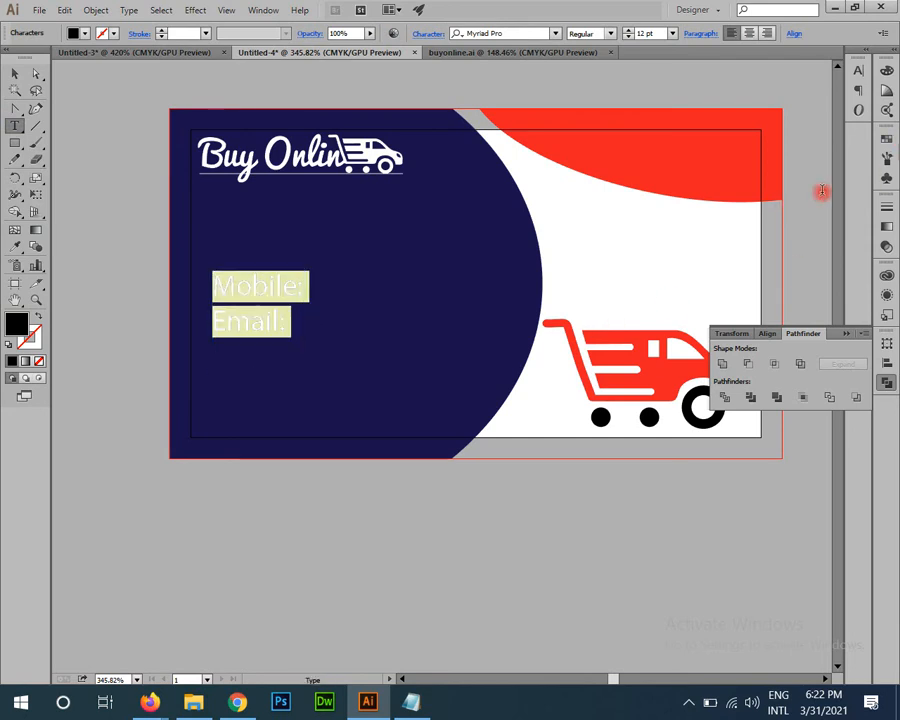
left_click(886, 160)
left_click(741, 171)
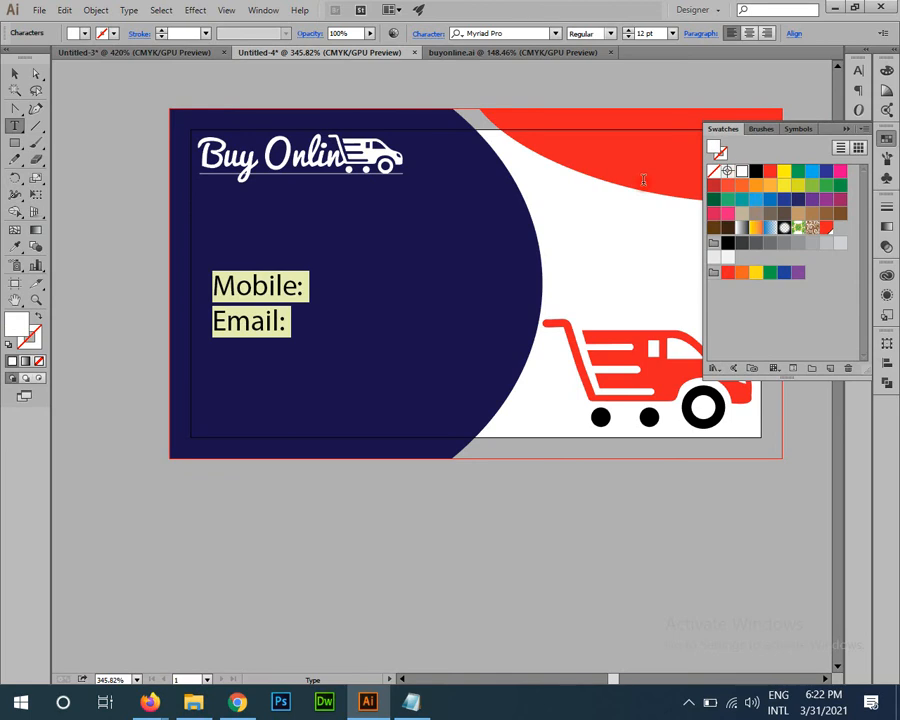
Step: Add the Add: label below Email: and select all four label lines
left_click(290, 316)
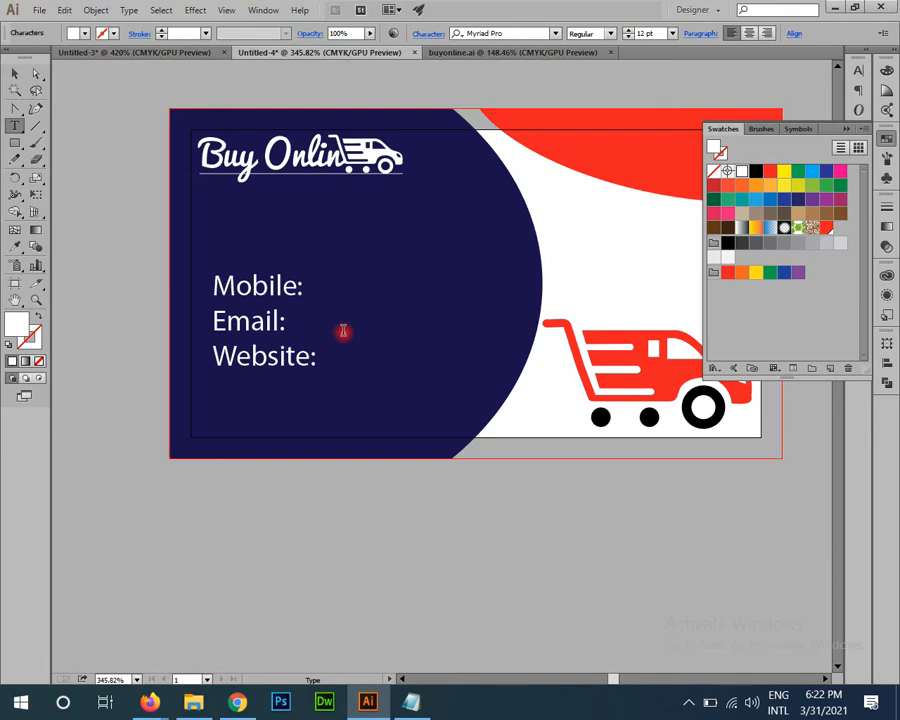
type("dd:")
key("Escape")
key("ctrl+a")
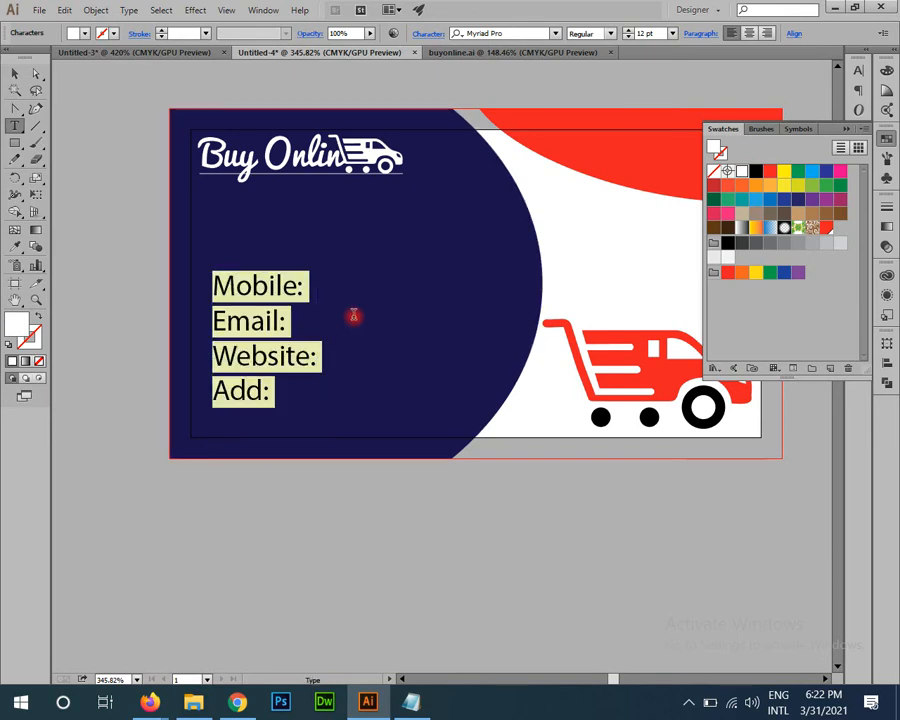
left_click(516, 33)
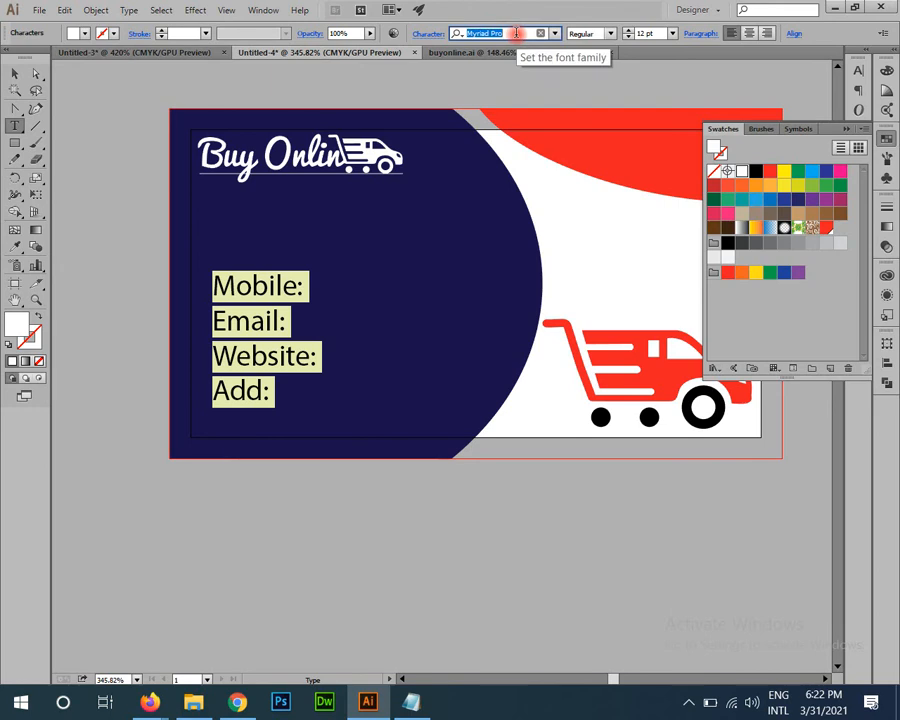
Step: Preview several fonts on the labels, then apply the abeatbyKai font
key("Down")
key("Down")
key("Down")
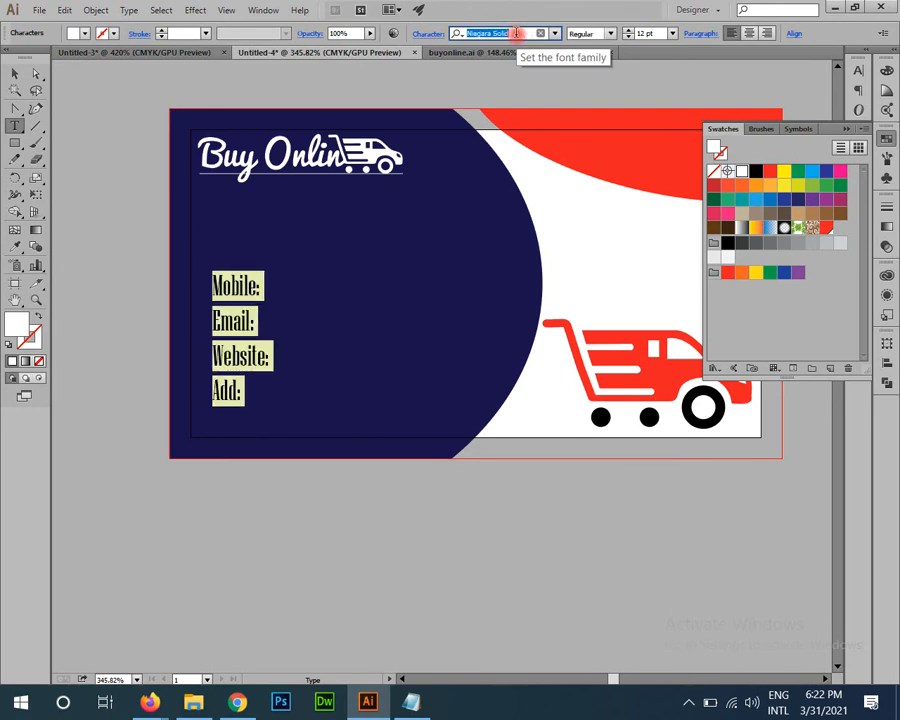
key("Down")
key("Down")
key("Down")
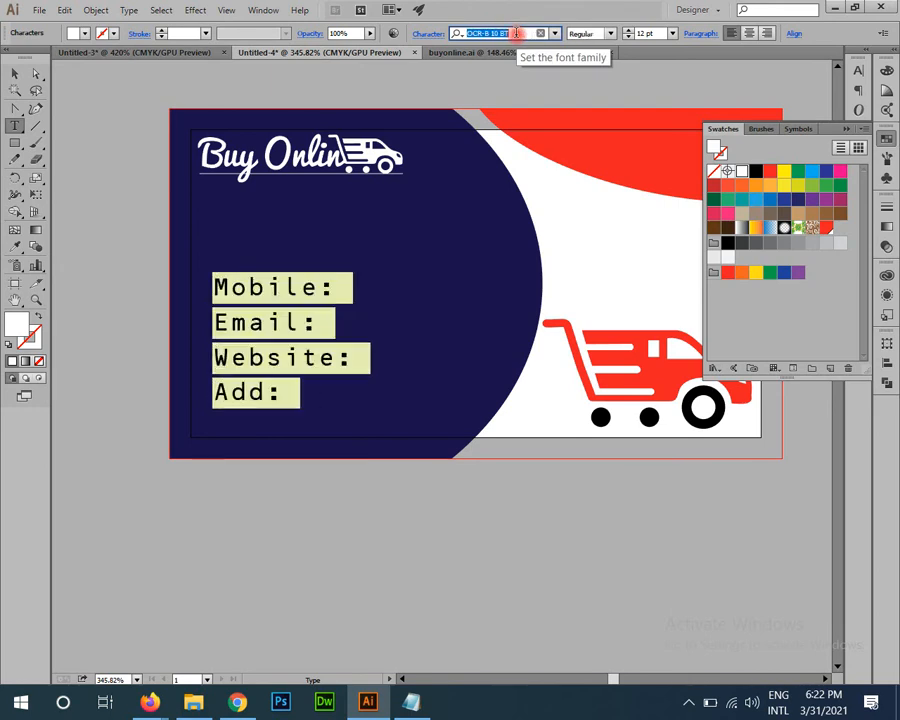
key("Down")
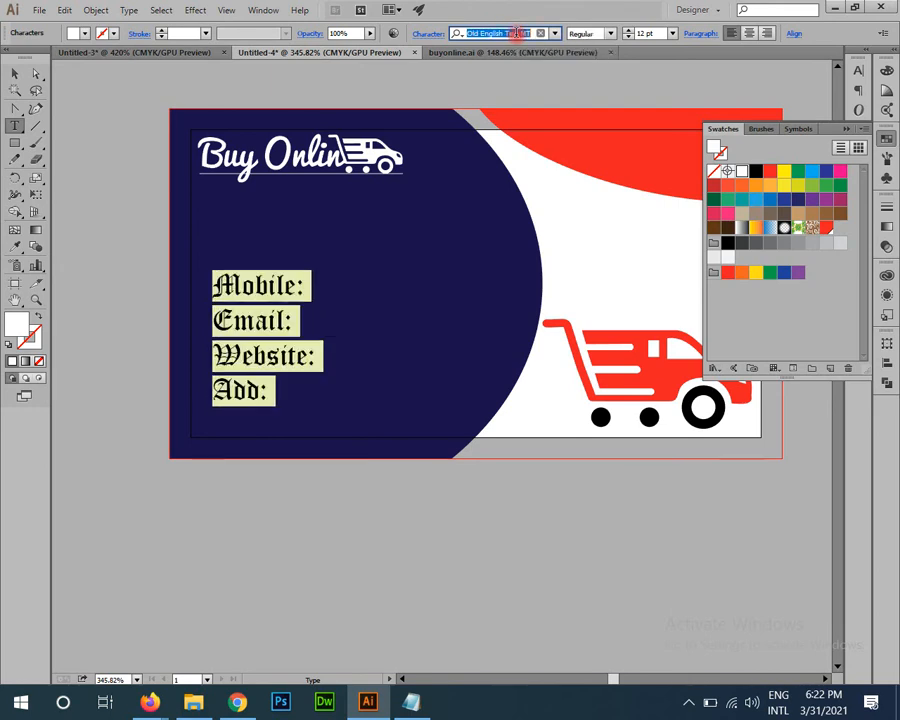
left_click(14, 74)
right_click(210, 258)
left_click(236, 366)
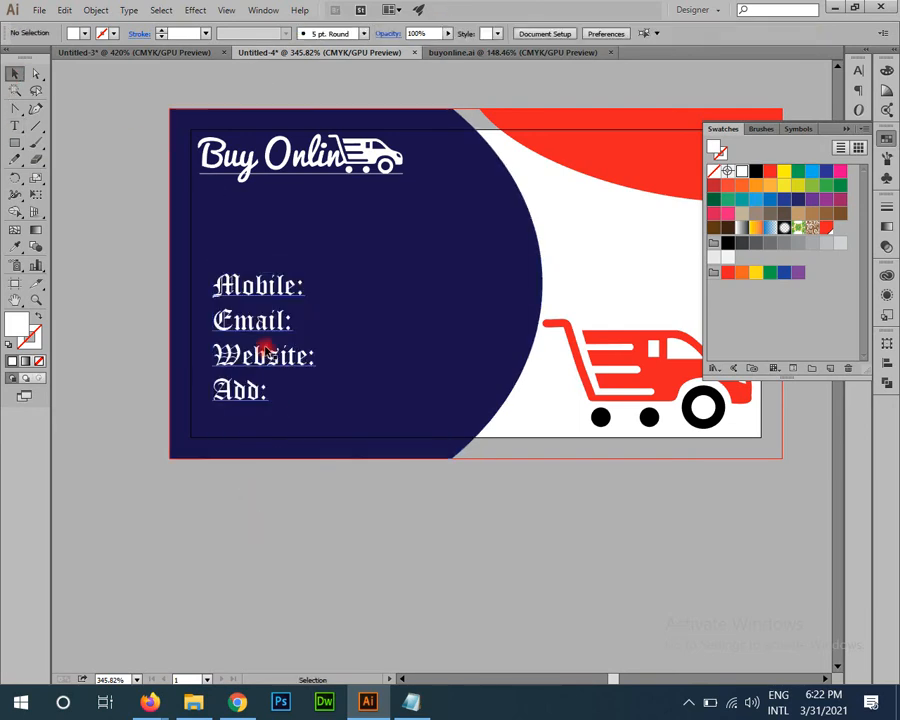
left_click(266, 350)
right_click(266, 346)
mouse_move(350, 396)
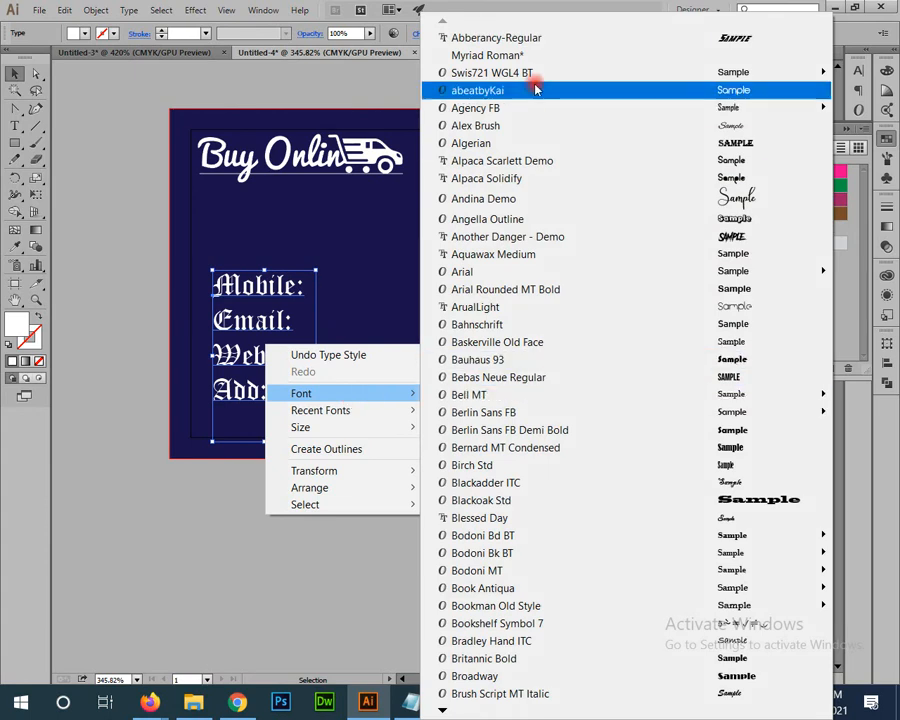
left_click(643, 91)
Step: Set the contact label block's font size to 7 pt
left_click(400, 494)
left_click(293, 362)
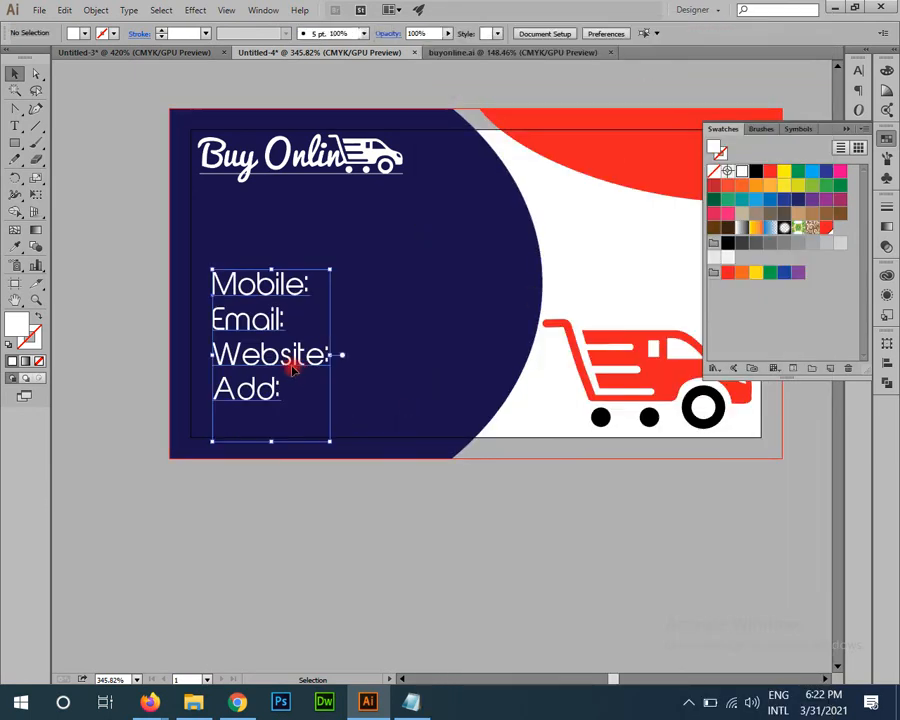
left_click_drag(645, 34, 605, 36)
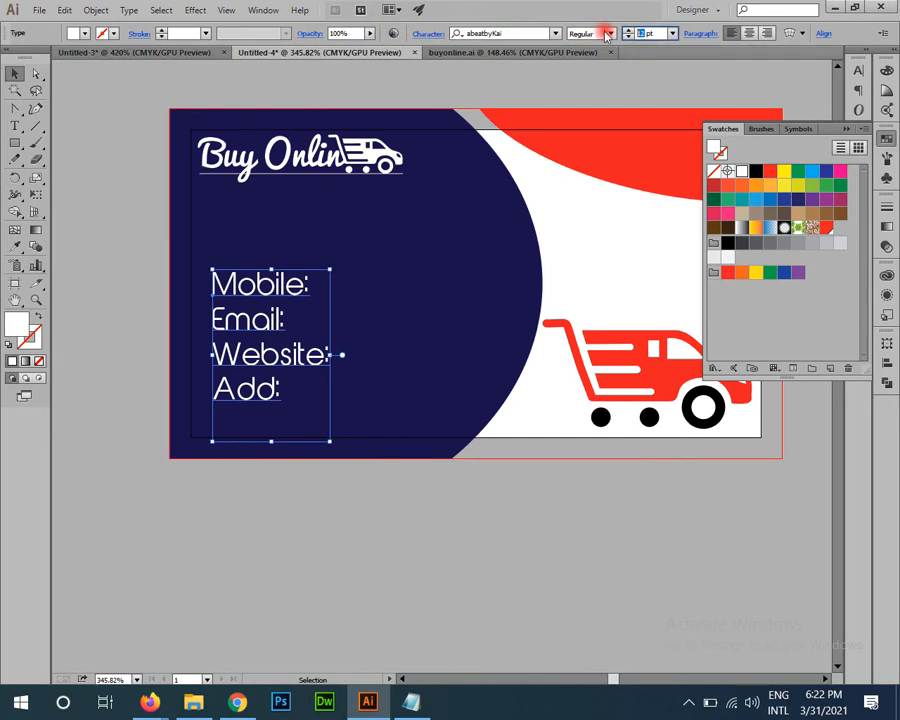
type("7")
key("Return")
Step: Raise the Leading of the four contact label lines in the Character panel
left_click(281, 580)
key("z")
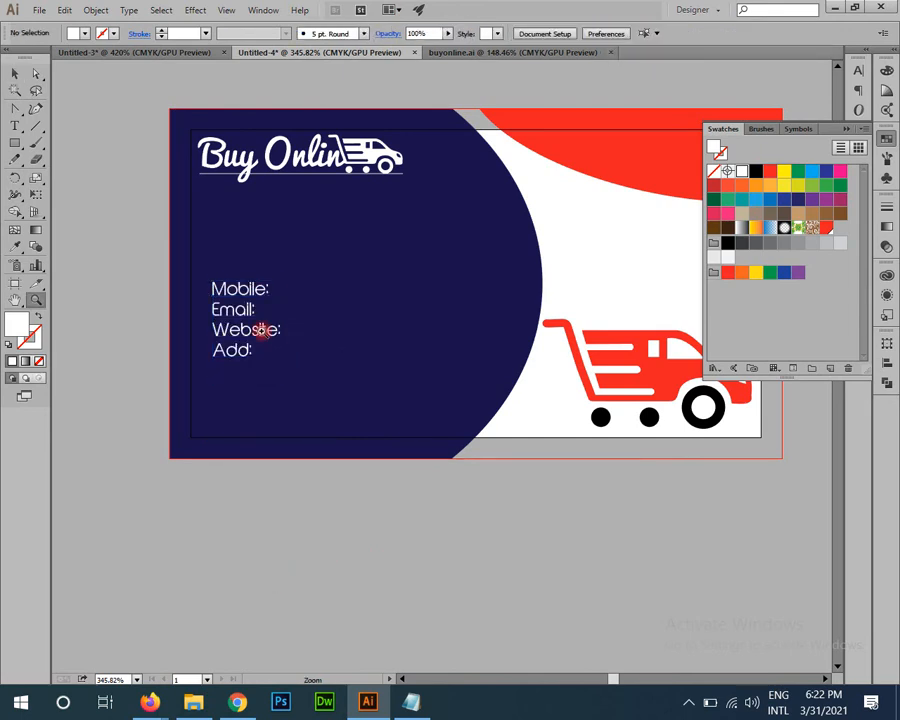
left_click_drag(262, 330, 325, 451)
key("v")
left_click(267, 296)
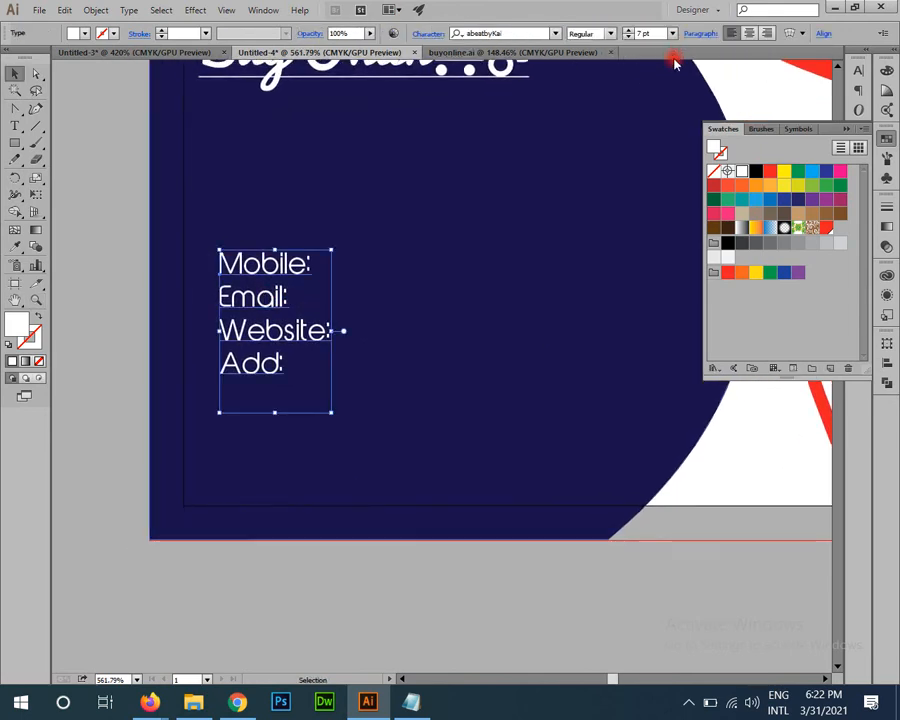
left_click(427, 33)
left_click(405, 121)
key("Up")
key("Up")
key("Up")
key("Up")
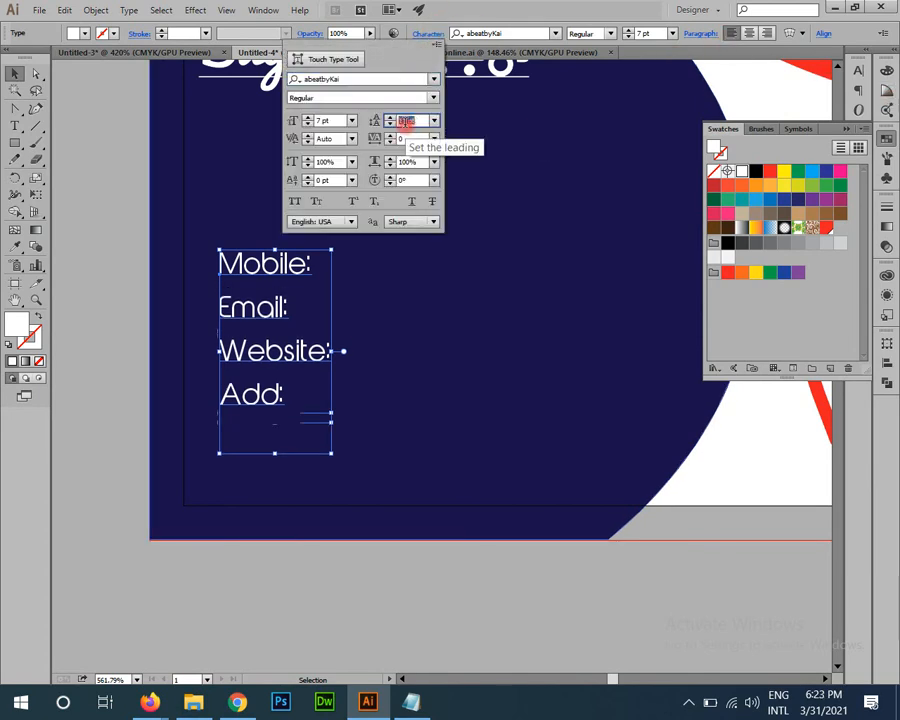
key("Down")
key("Down")
key("Return")
Step: Duplicate the contact label block just to the right of the original
left_click(285, 637)
scroll(285, 382, "up", 1)
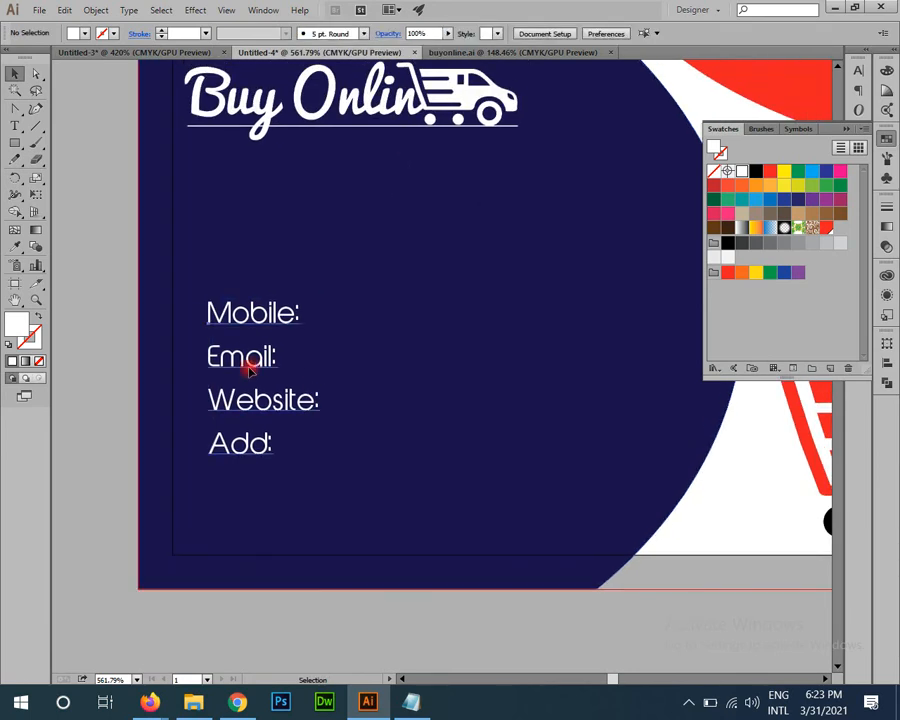
left_click(247, 368)
left_click_drag(255, 380, 371, 370)
Step: Replace the duplicated labels' text and set the copy's font to Century Gothic
double_click(364, 362)
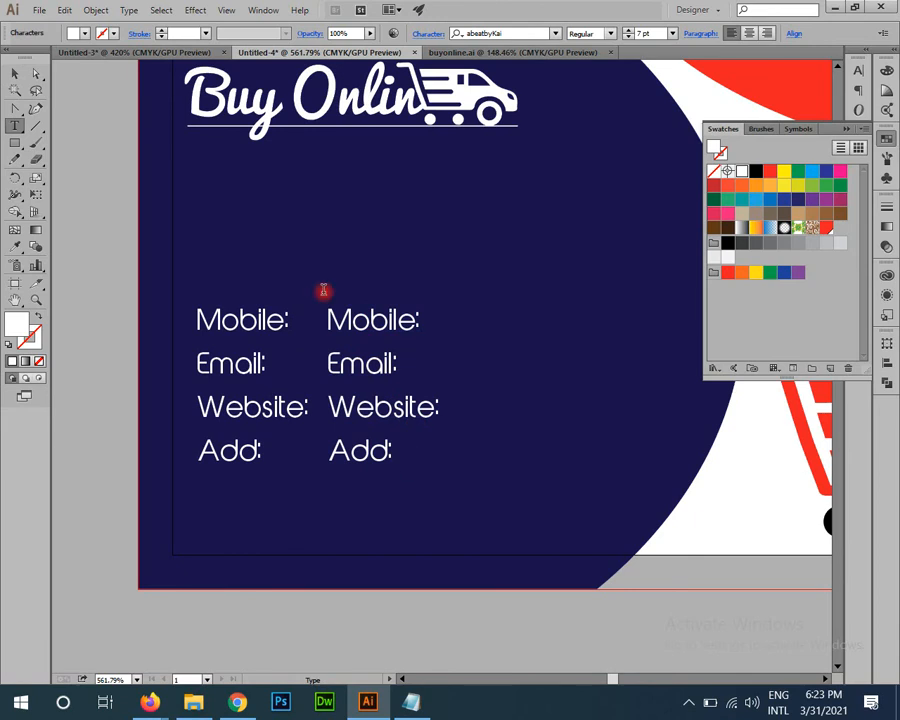
key("ctrl+a")
type("+-|? ®™© ,.:@")
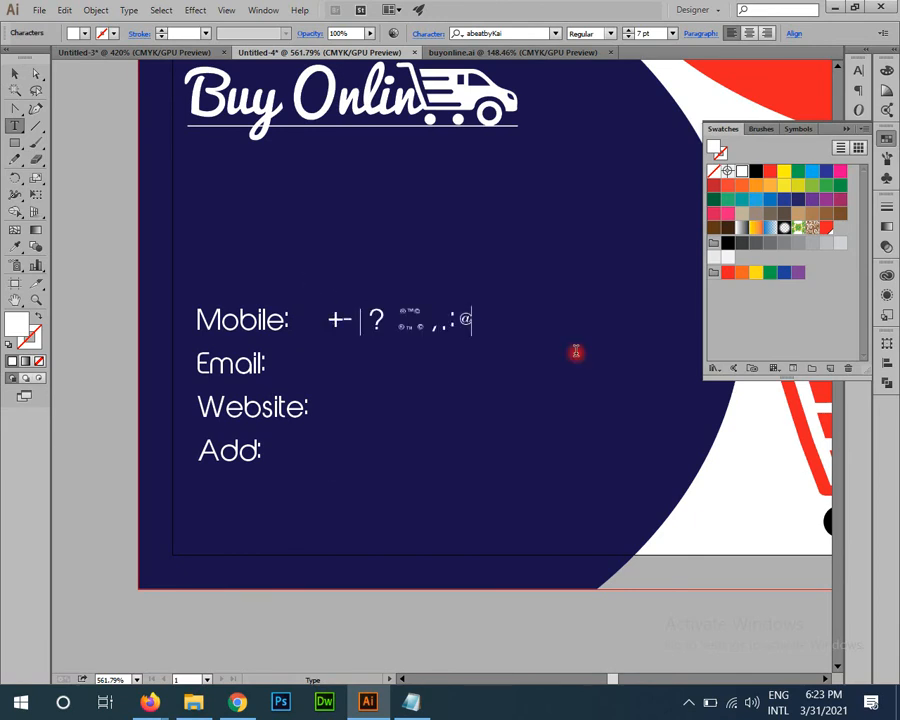
type("2")
key("ctrl+a")
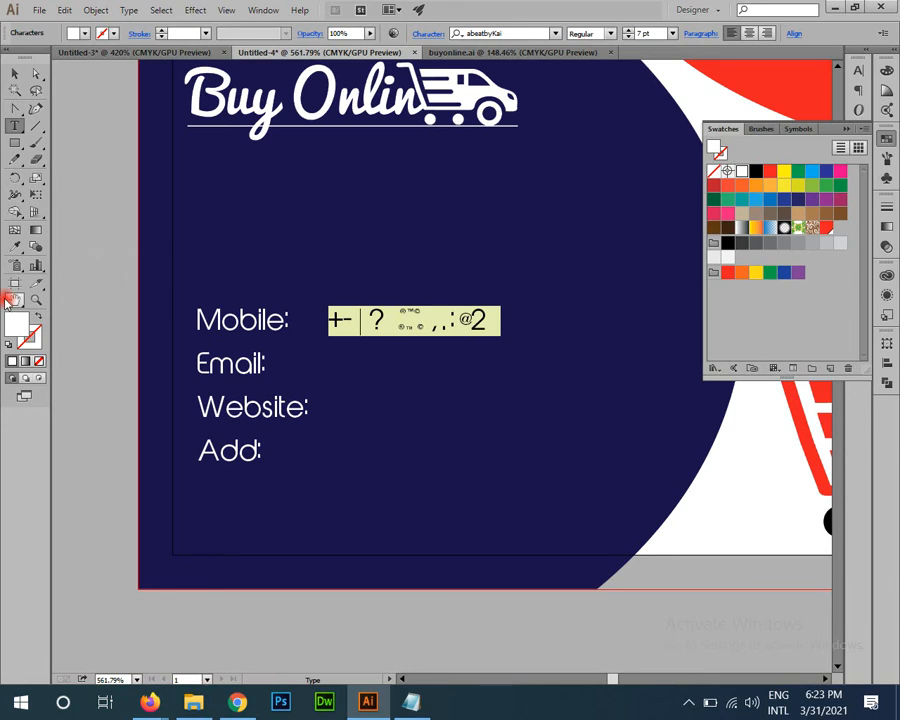
left_click(14, 73)
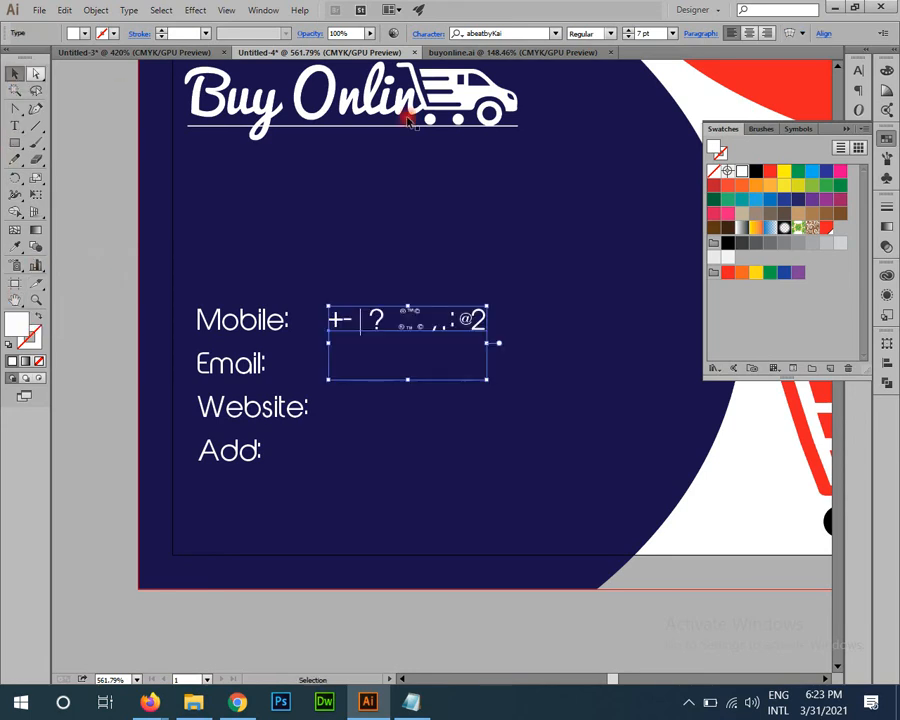
left_click(514, 33)
type("cen")
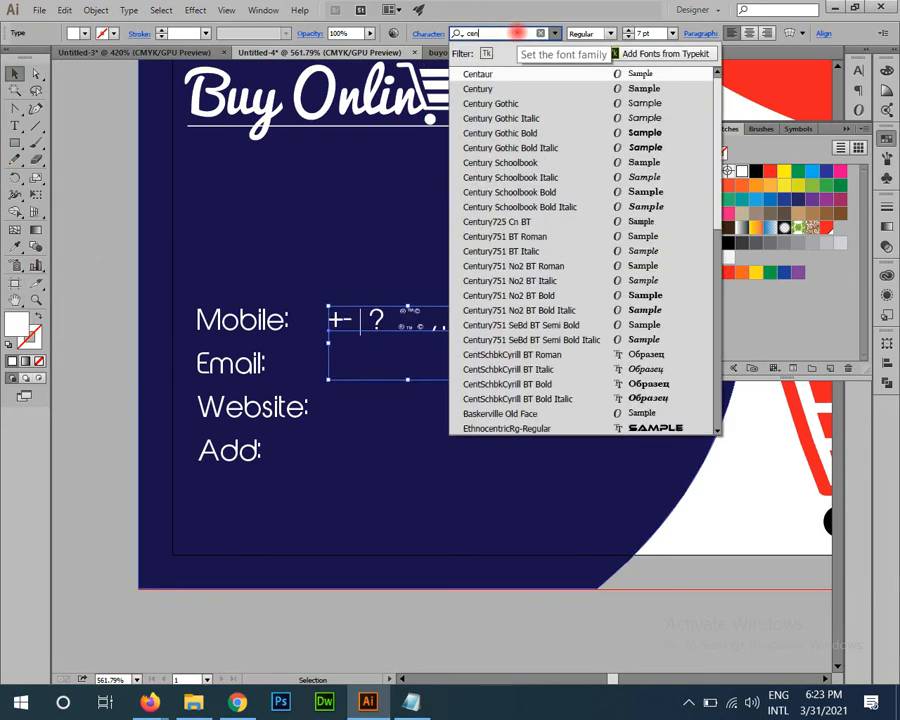
type("tury g")
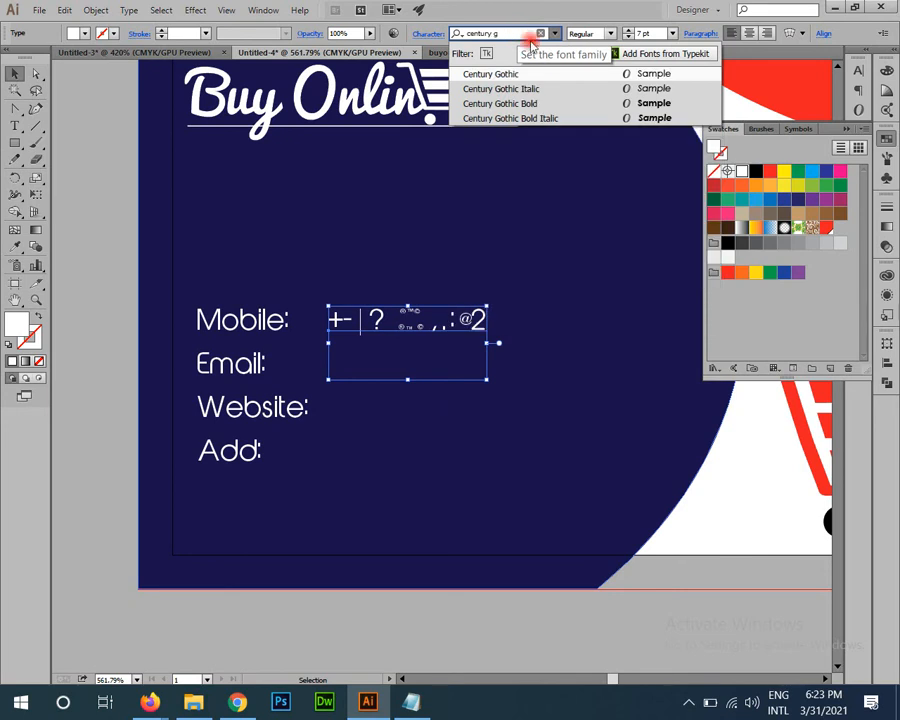
left_click(502, 73)
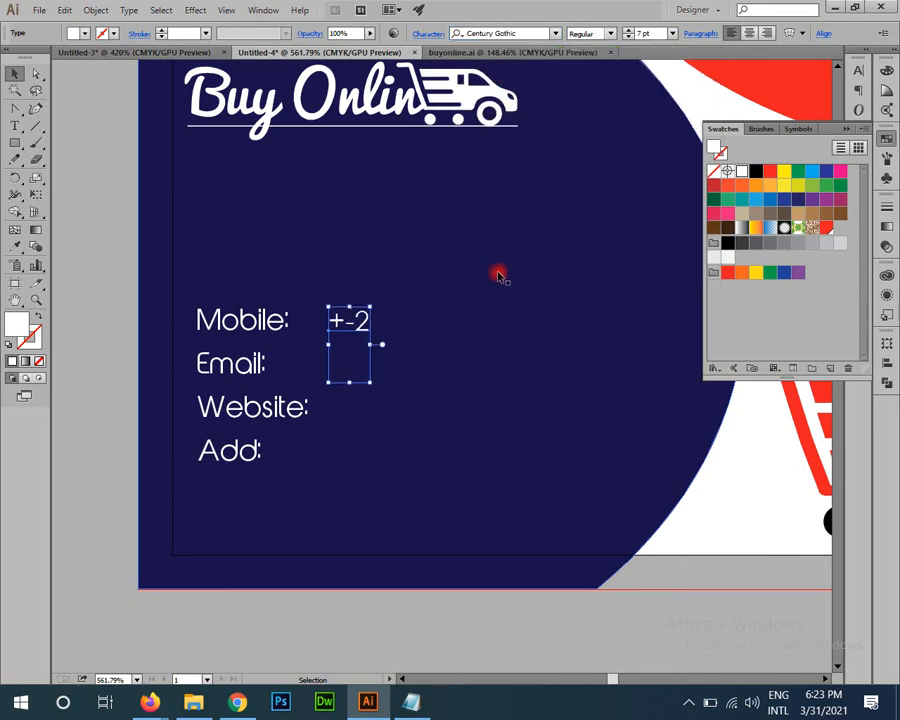
Step: Type the mobile number, e-mail address and www website values line by line
double_click(361, 318)
left_click_drag(372, 320, 310, 320)
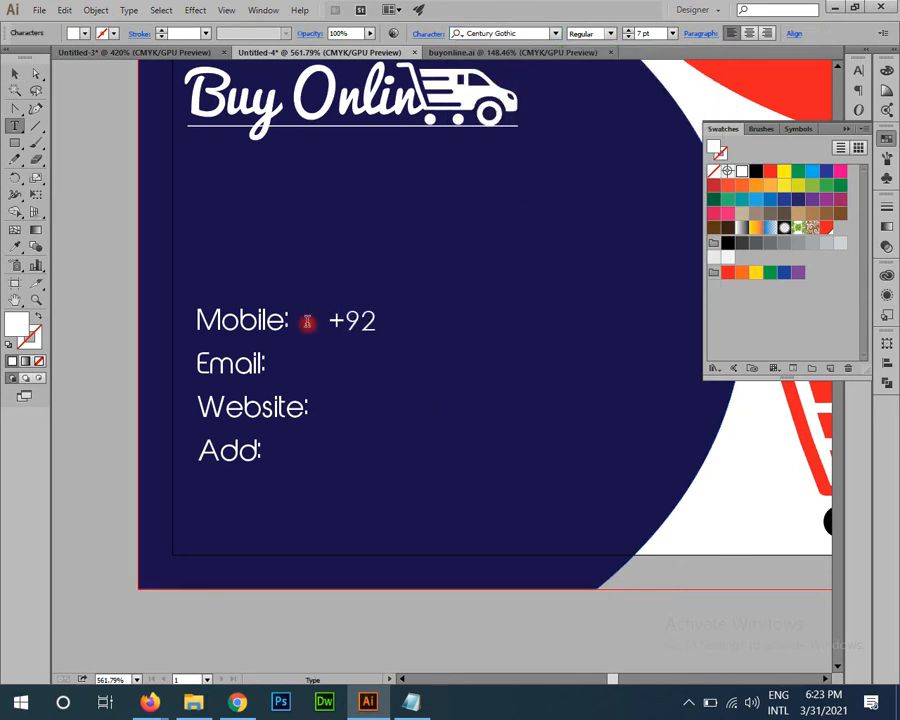
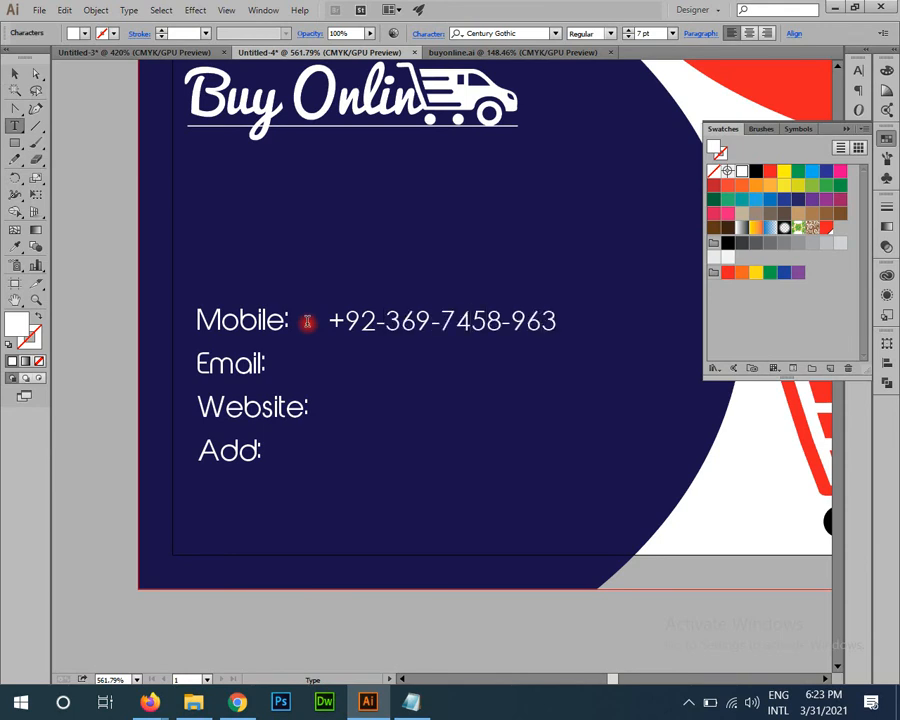
type("info@abc")
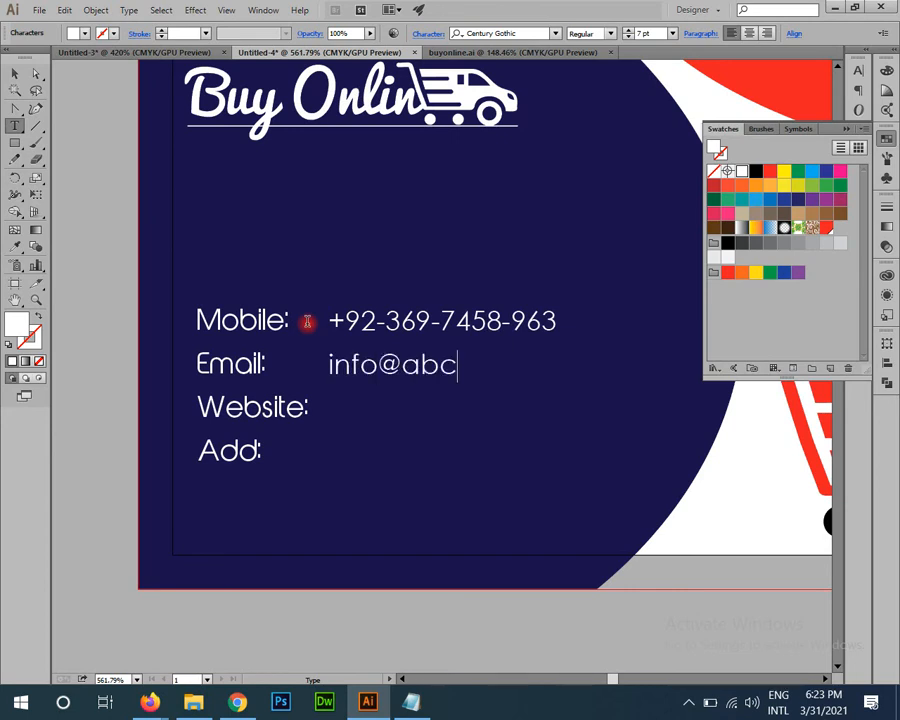
type(".com")
key("Return")
type("www")
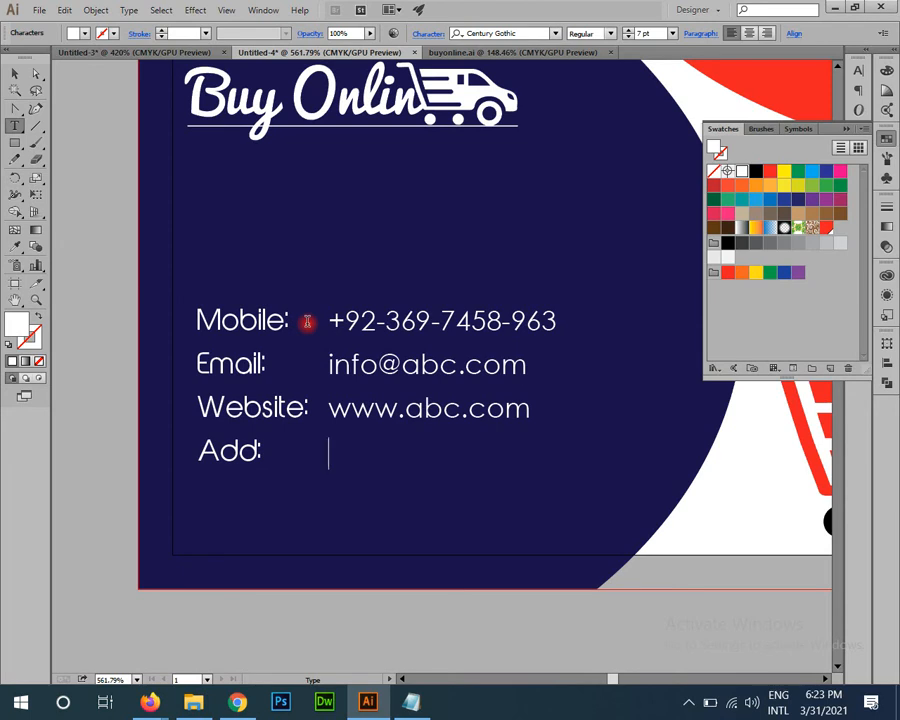
left_click(237, 702)
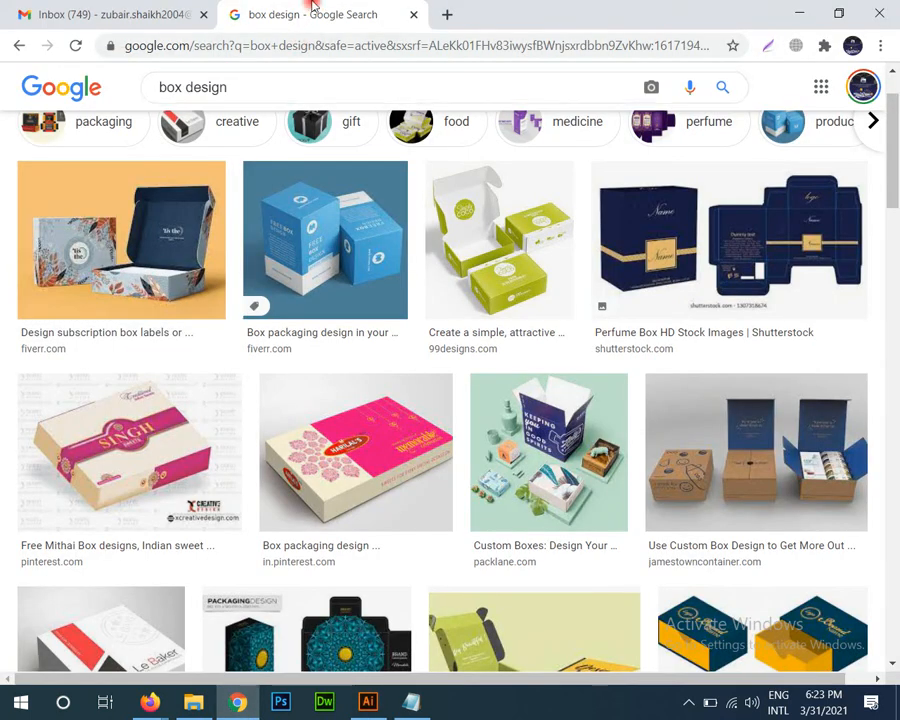
Step: Load fb.com in a new Chrome tab, close it, and return toward Illustrator
left_click(447, 14)
type("F")
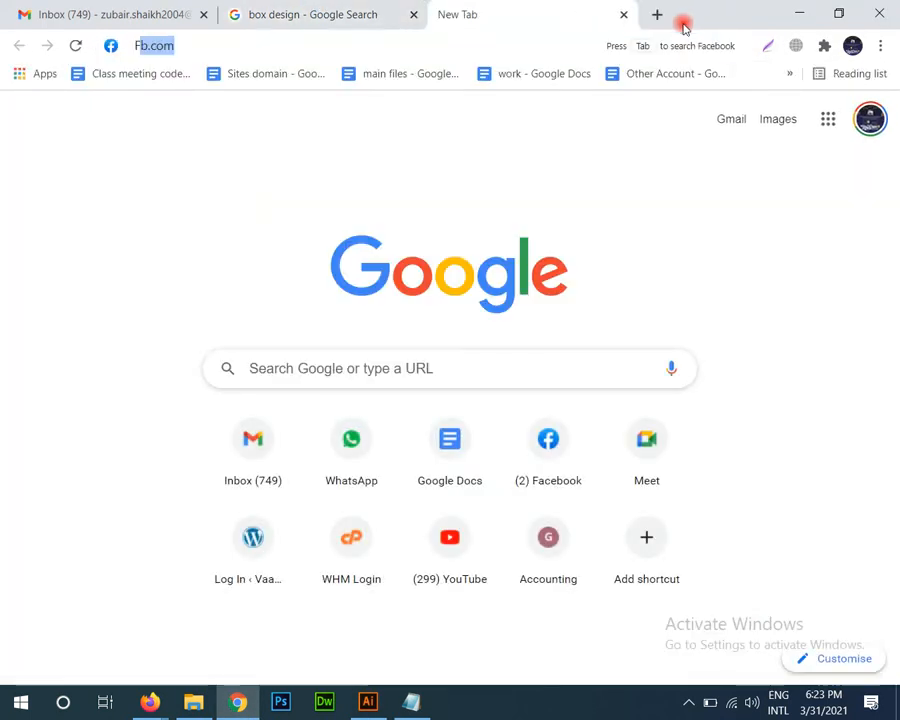
type("B")
key("Return")
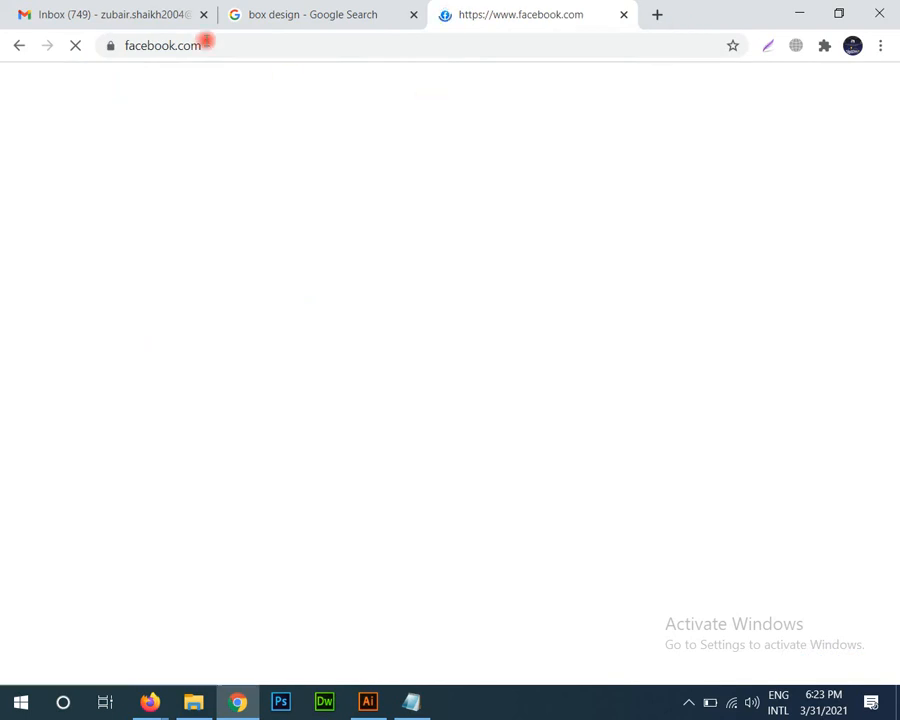
key("ctrl+w")
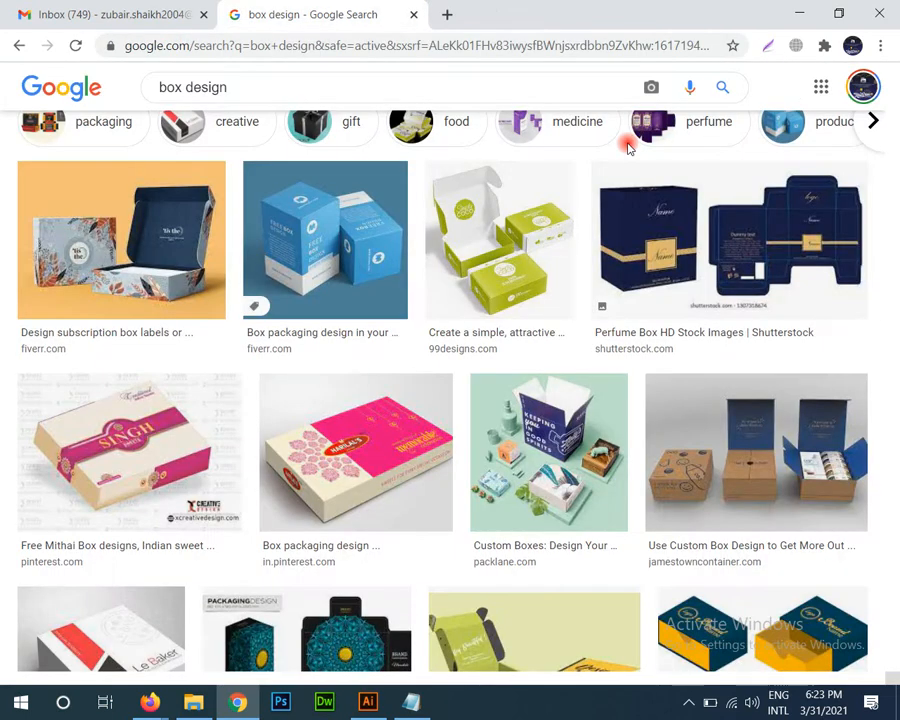
key("alt+Tab")
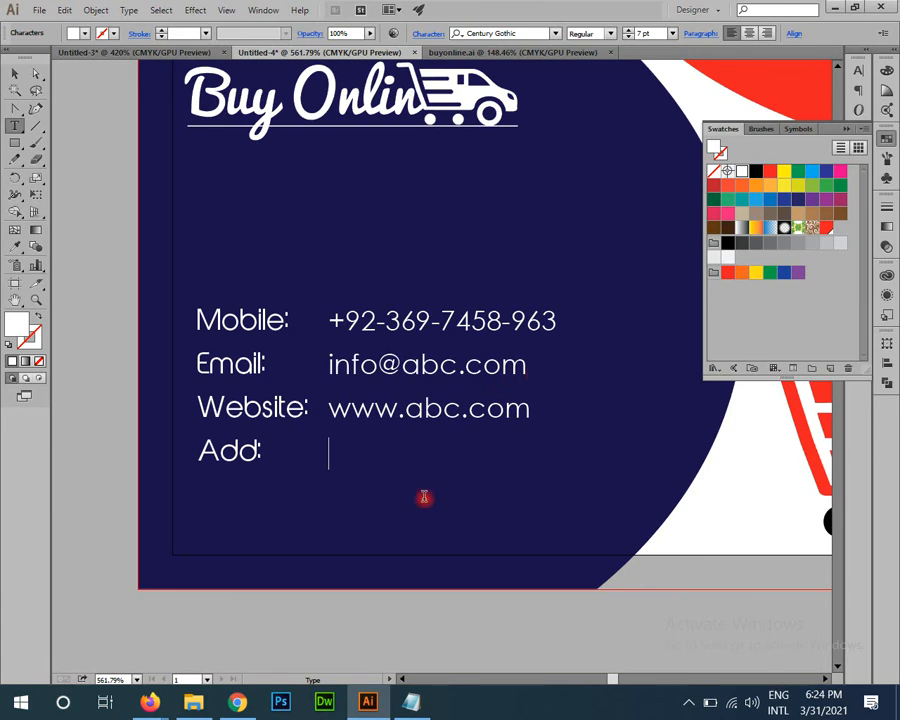
Step: Add FTP and URL lines below 7 pt in the Notepad notes
key("alt+Tab")
key("Return")
key("Return")
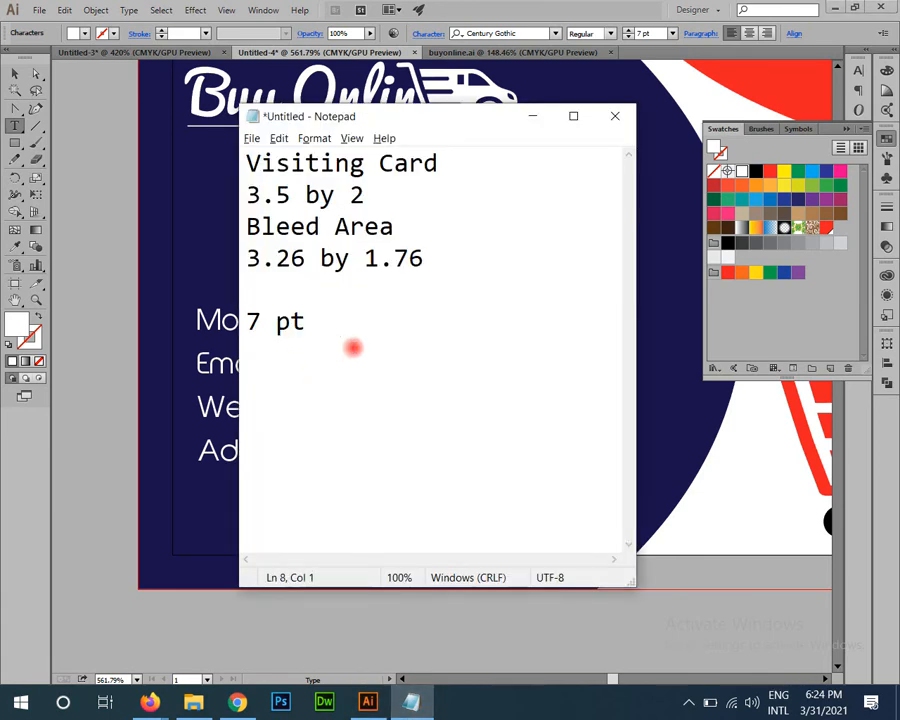
type("FTP")
key("Return")
type("URL")
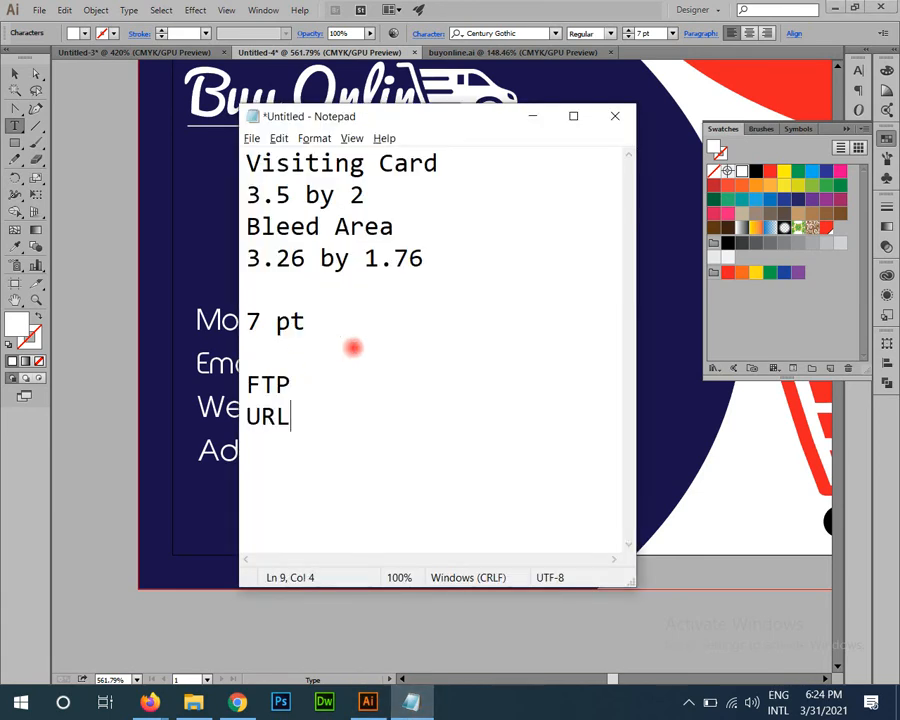
key("Return")
Step: Add an HTTP line below URL, then bring the Illustrator card forward
key("Up")
key("shift+Right")
key("shift+Right")
key("shift+Right")
key("shift+Right")
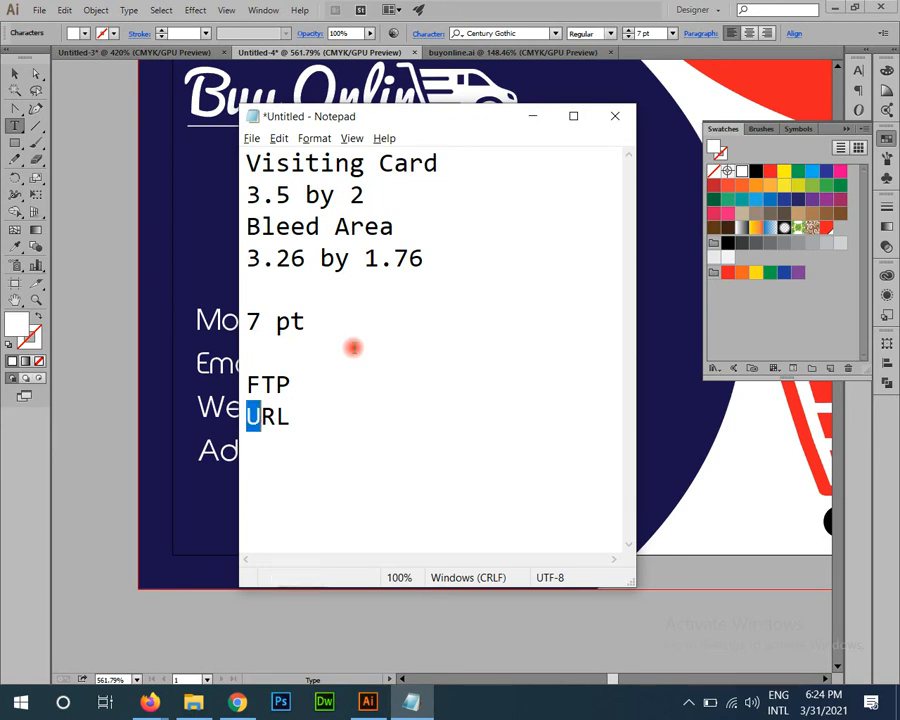
key("Left")
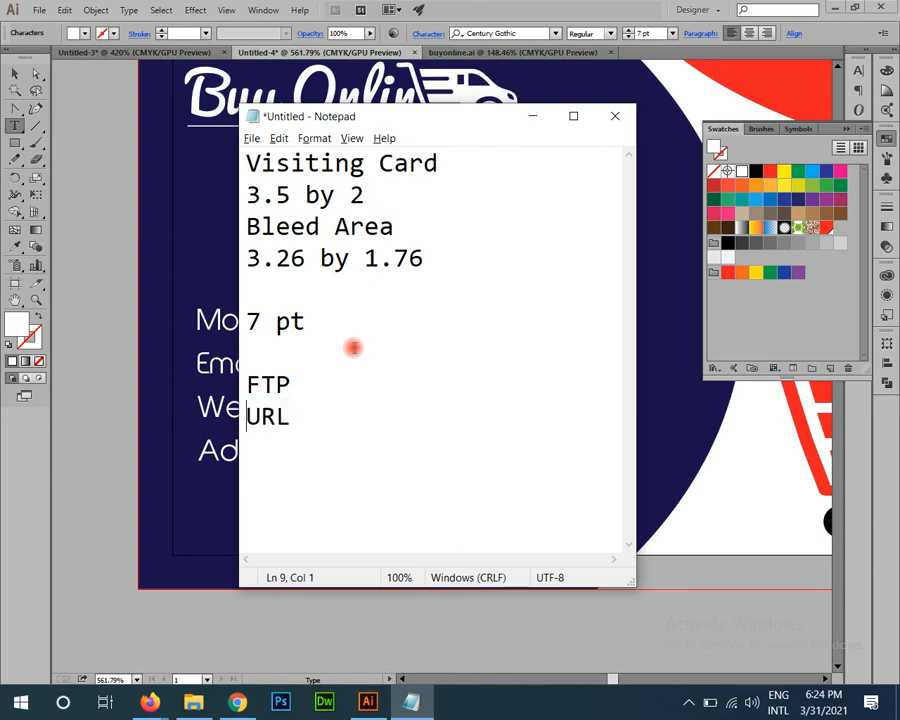
key("shift+Right")
key("shift+Right")
key("shift+Right")
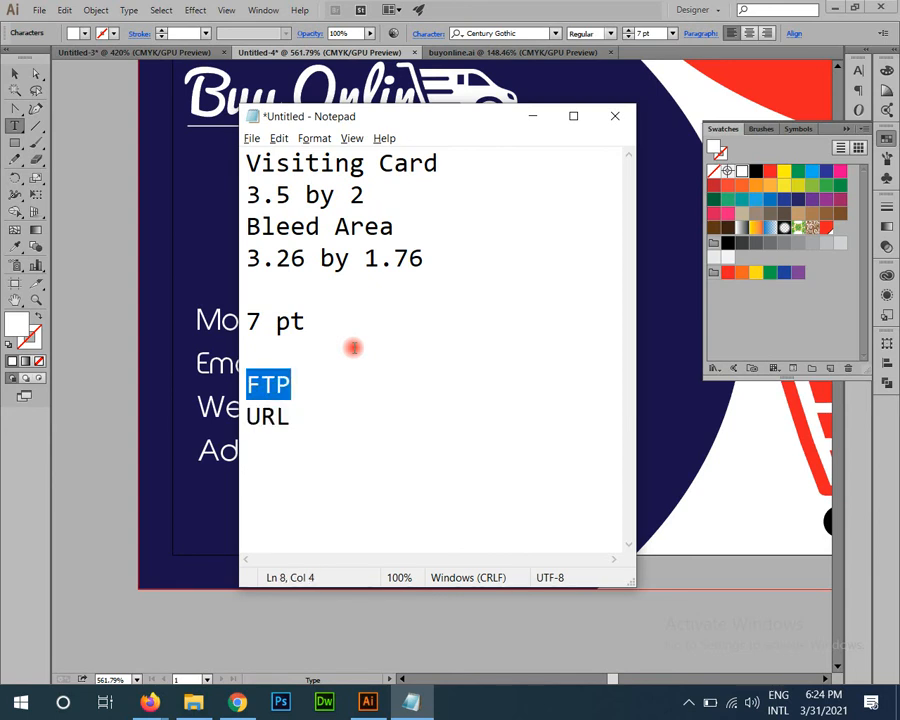
key("Down")
key("Down")
type("HT")
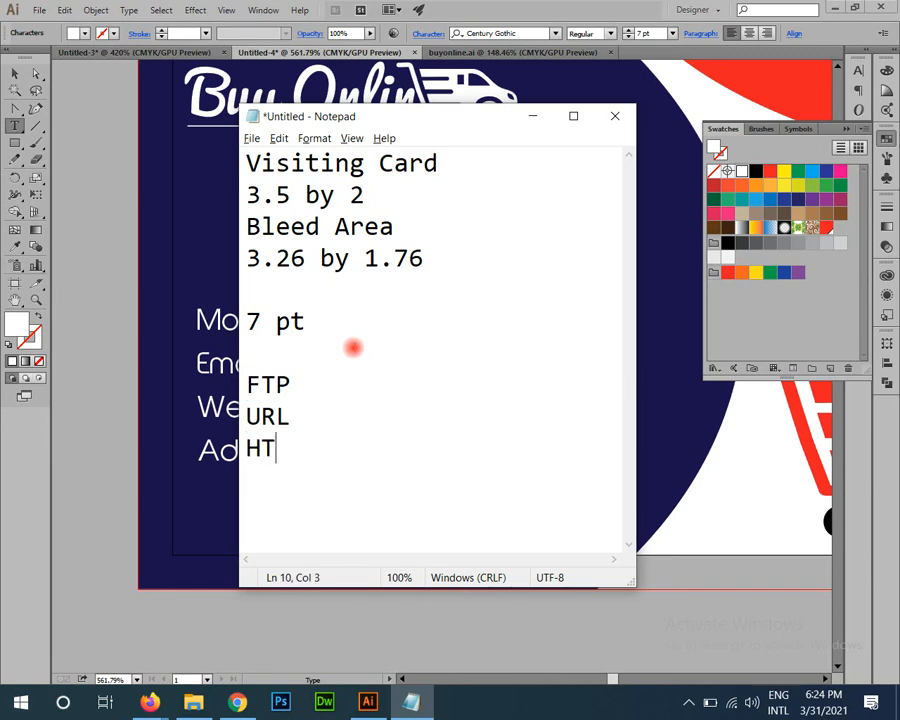
type("TP")
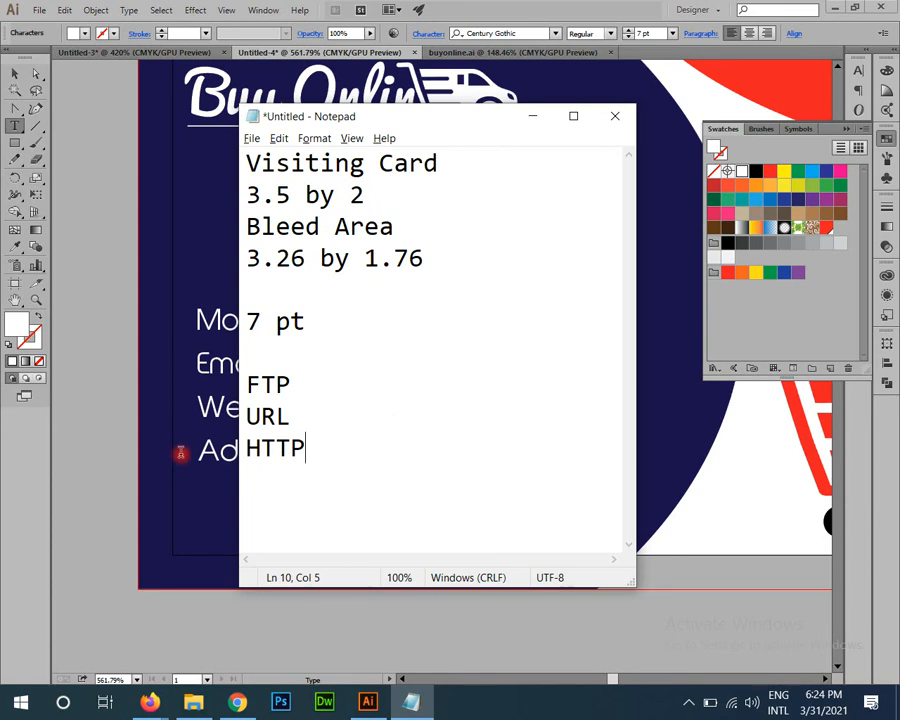
left_click(180, 453)
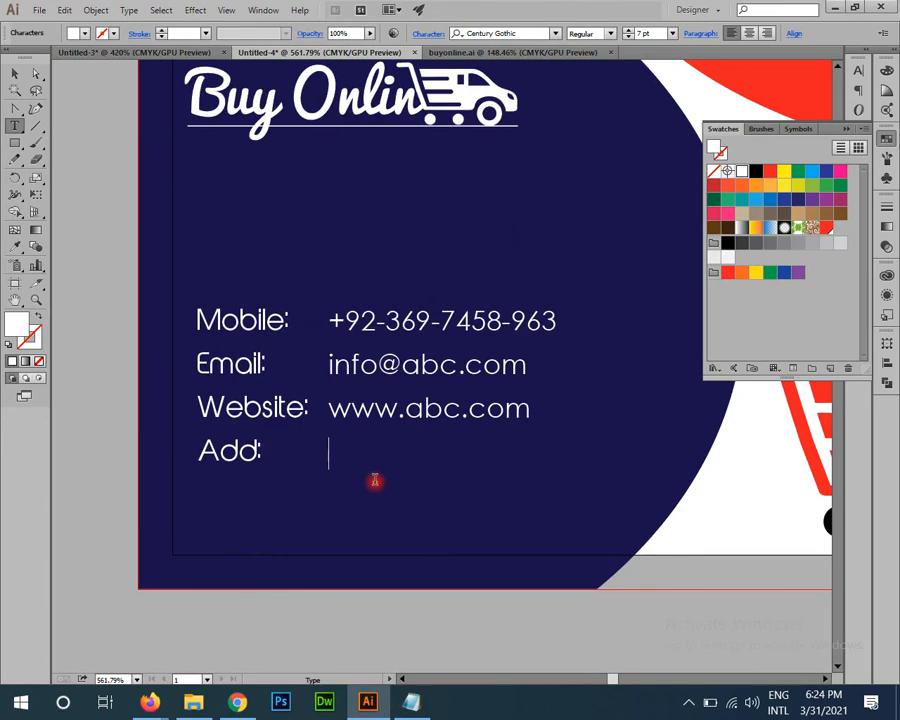
Step: Type the two-line address after Add:, then frame the card's right side
type("abc area xy")
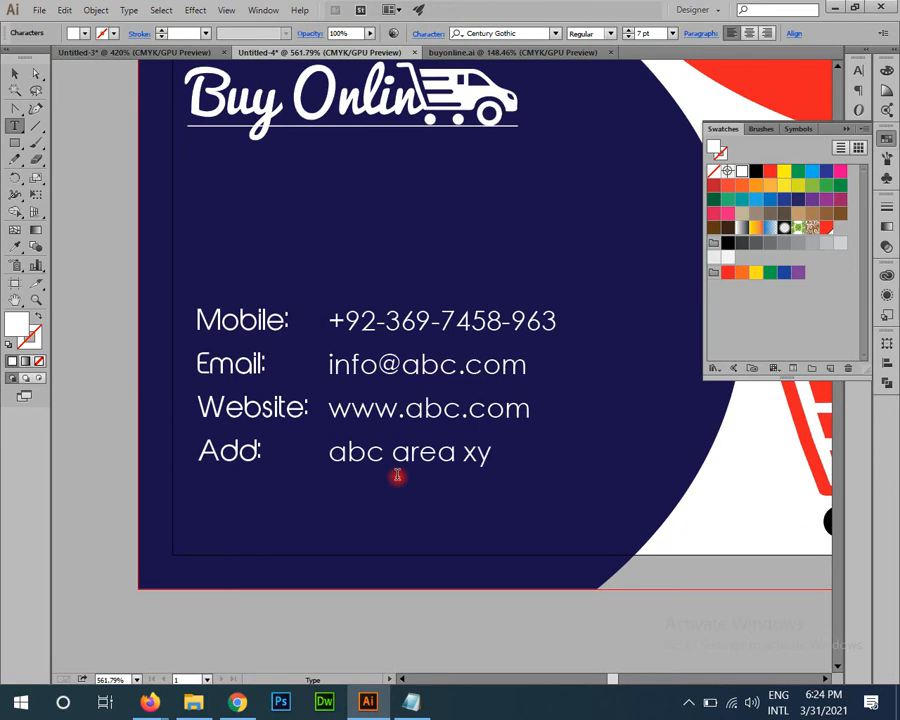
type("x colony")
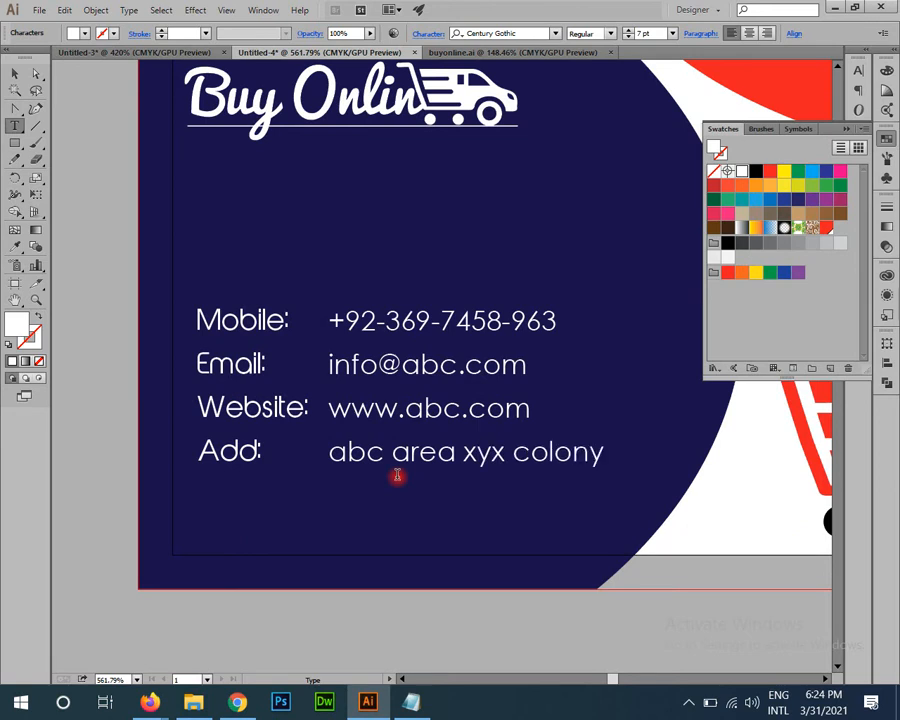
type(" Sindh Pa")
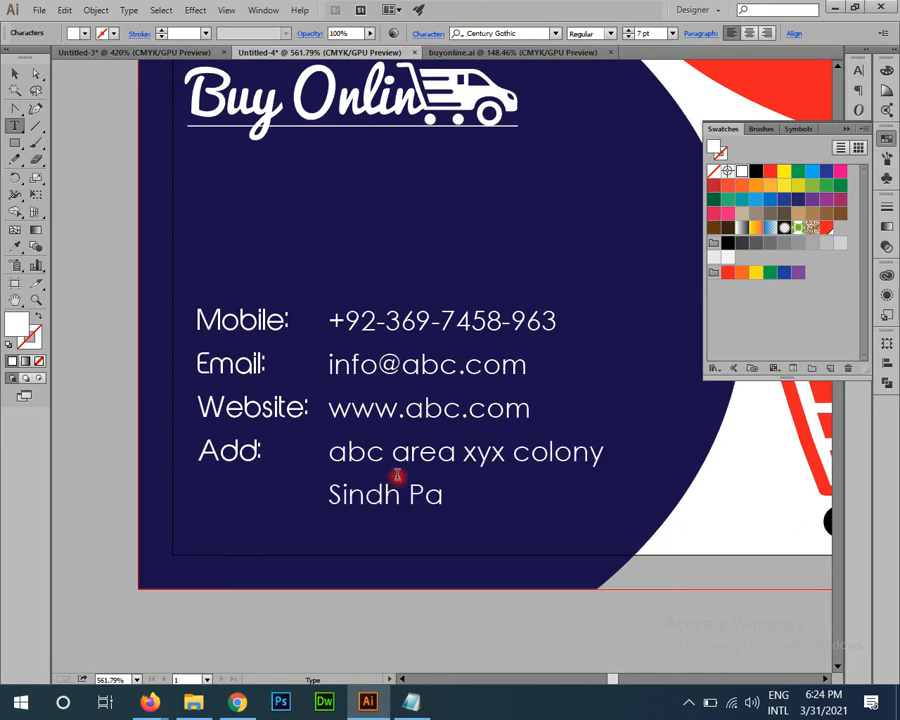
type("k")
key("Escape")
key("ctrl+minus")
key("ctrl+minus")
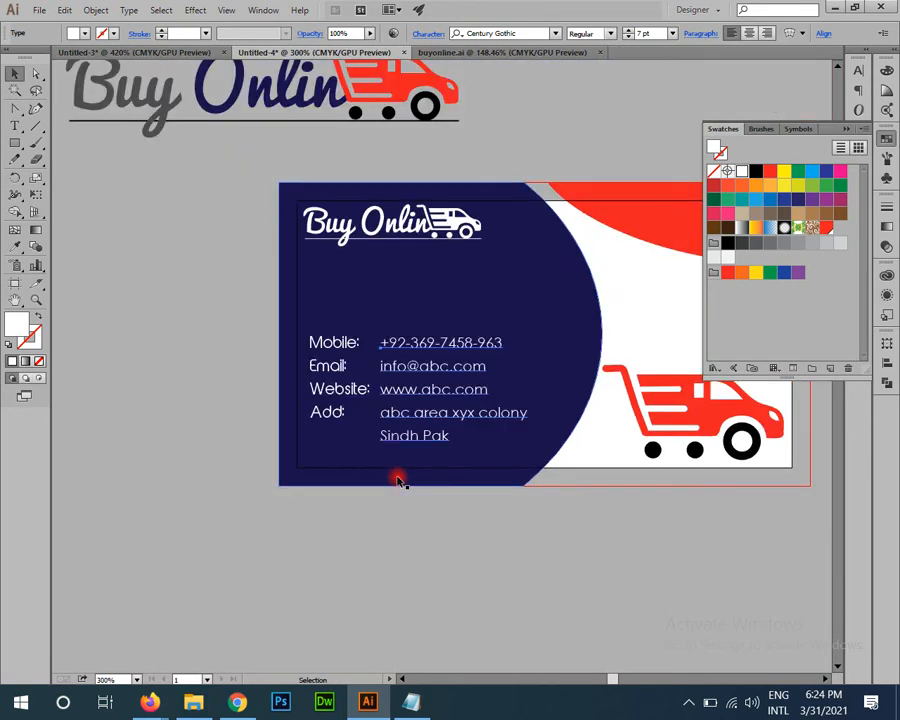
left_click(519, 662)
key("space")
left_click_drag(414, 556, 278, 560)
key("ctrl+space")
left_click_drag(456, 432, 528, 482)
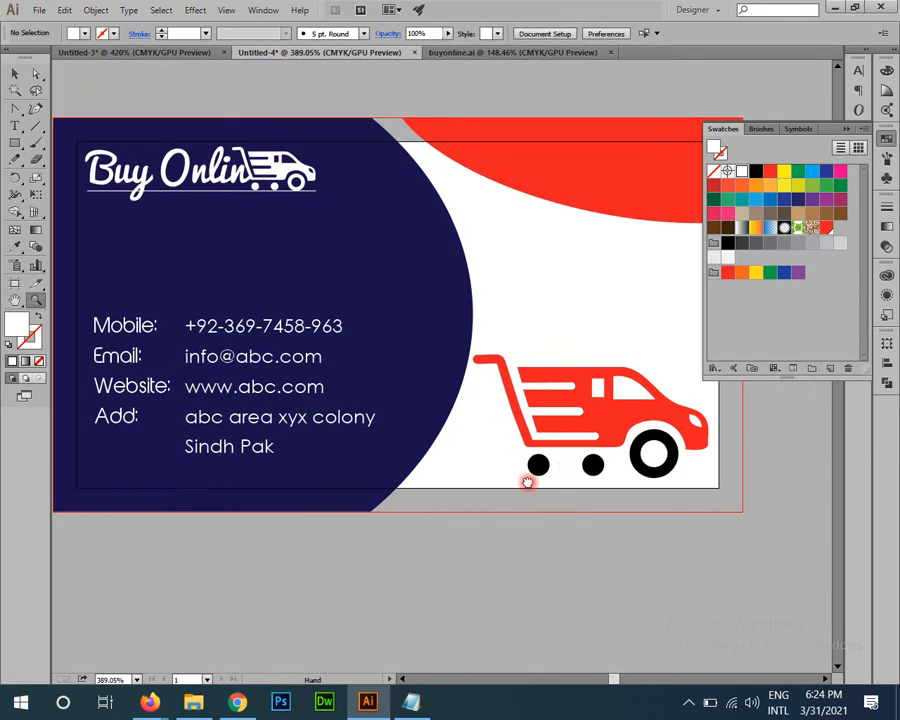
key("space")
left_click_drag(648, 261, 508, 321)
key("ctrl+space")
left_click_drag(440, 267, 545, 360)
Step: Type the cardholder's name and set it to Bold at 11 pt
left_click(16, 126)
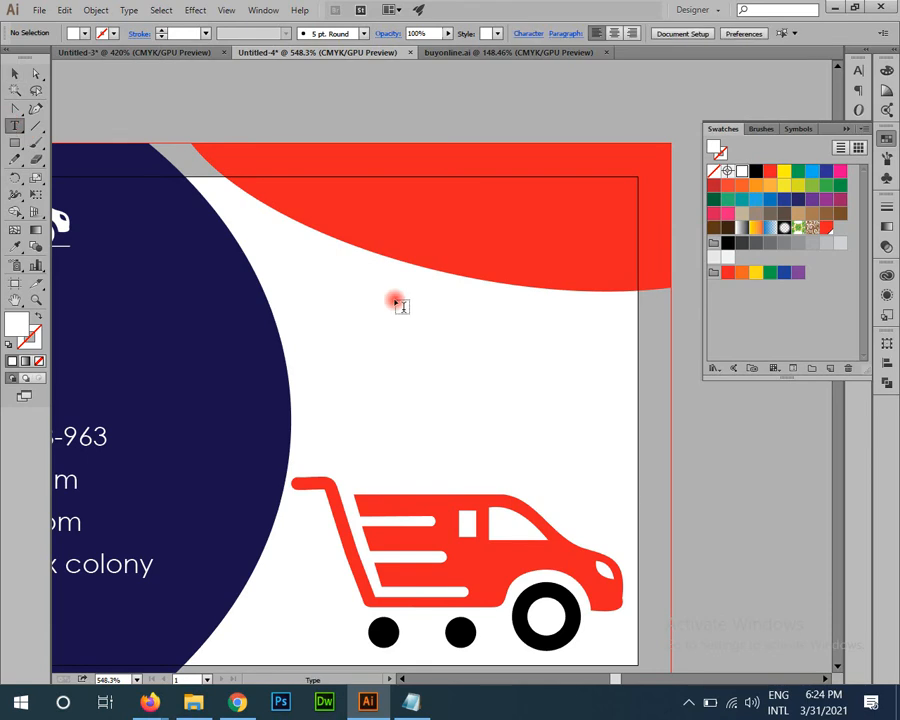
left_click(384, 333)
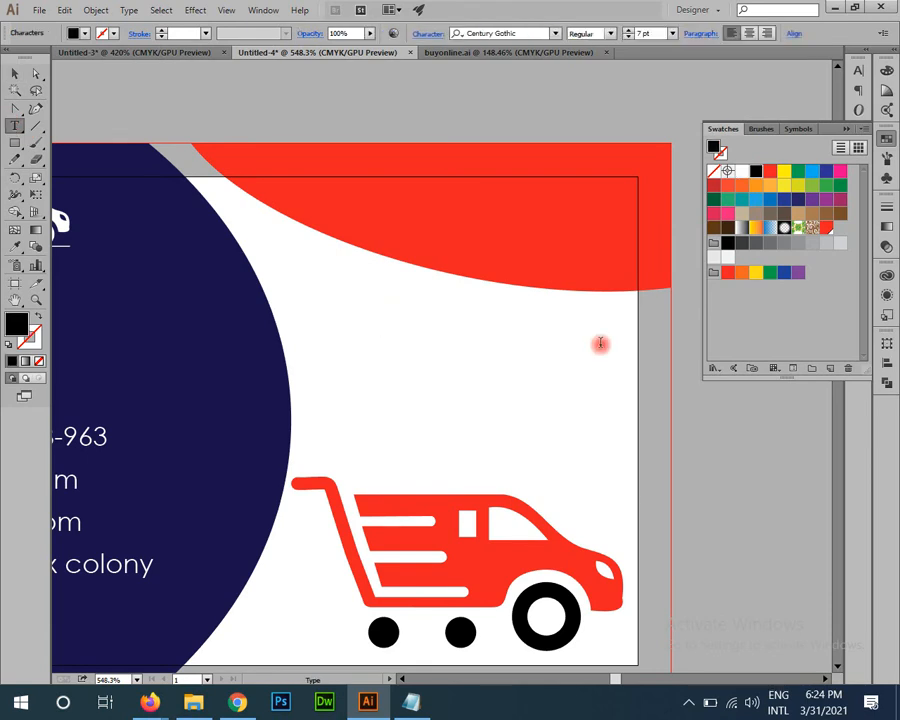
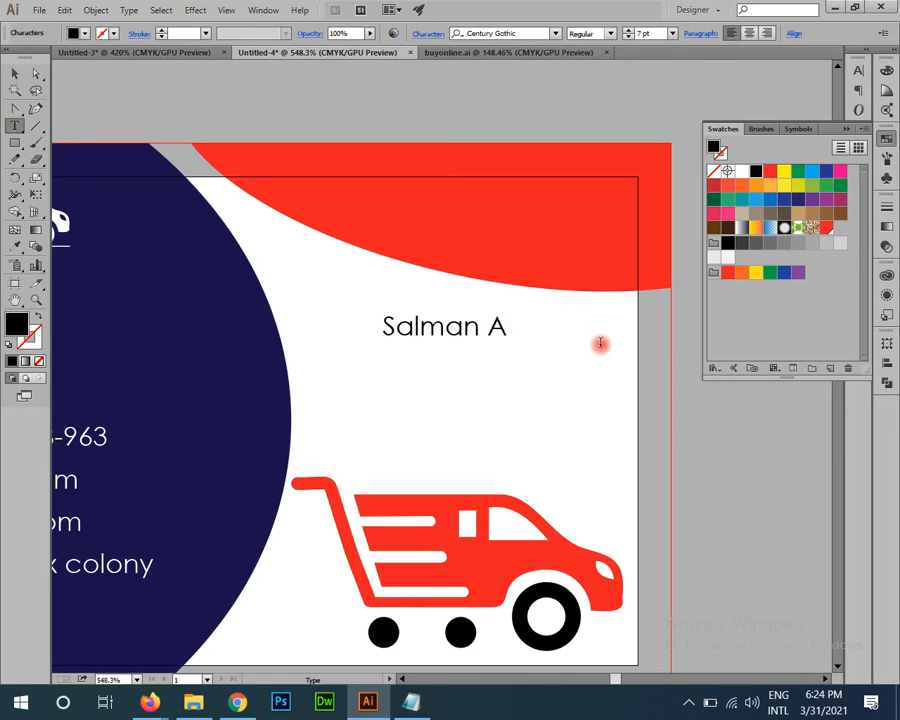
key("Escape")
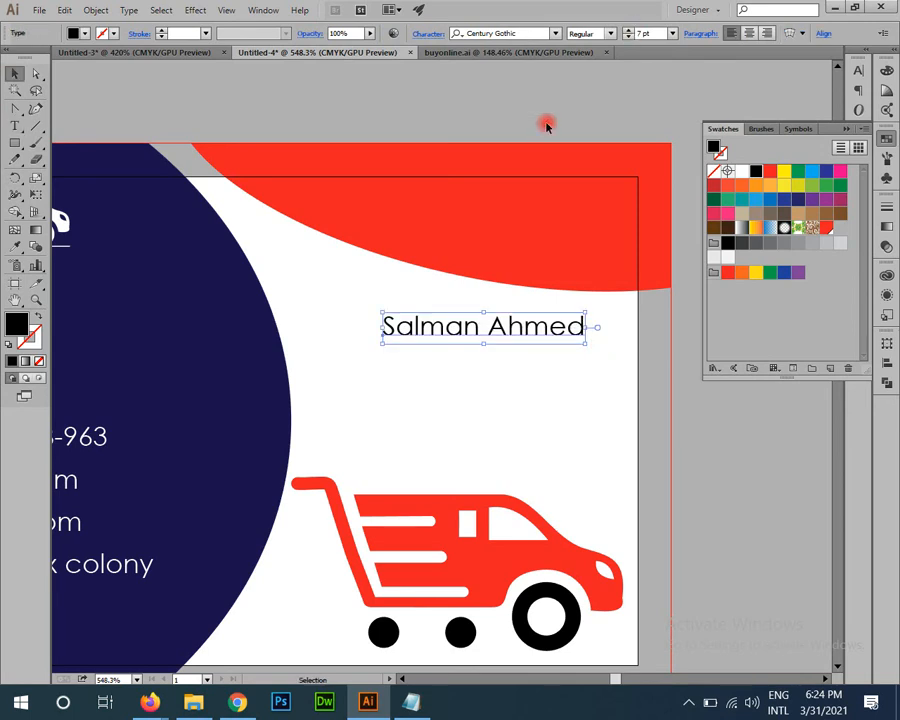
left_click_drag(516, 397, 540, 398)
left_click_drag(448, 394, 447, 498)
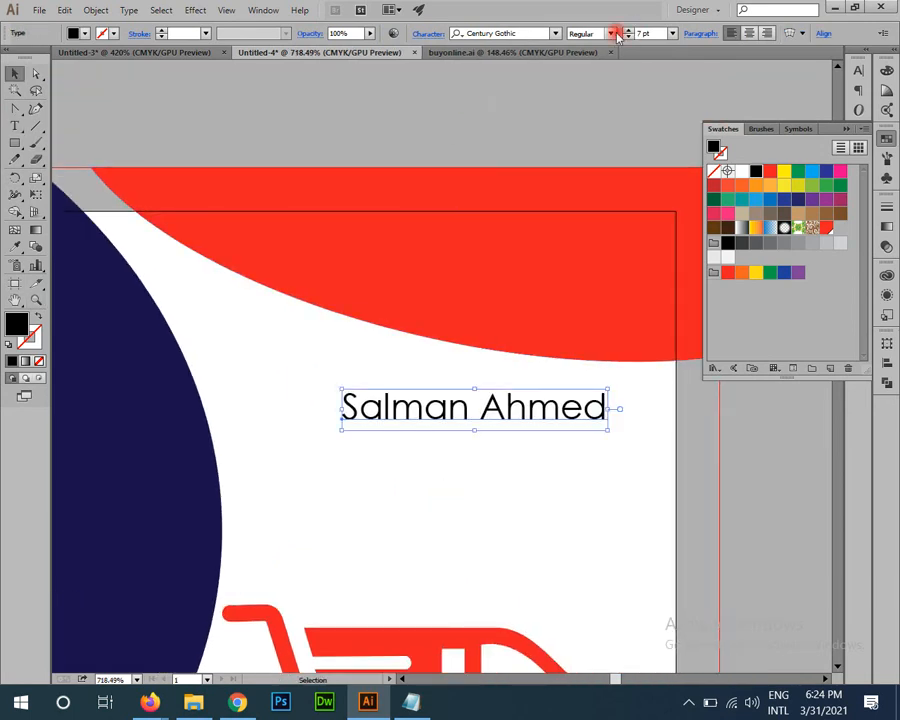
left_click(610, 33)
left_click(597, 74)
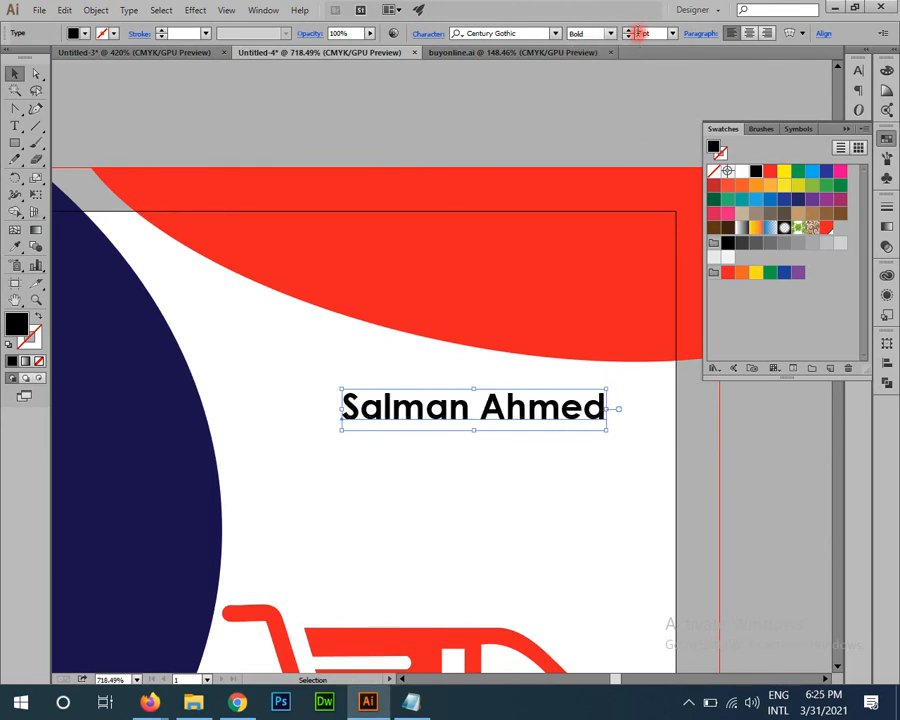
left_click(639, 33)
key("Up")
key("Up")
key("Up")
key("Up")
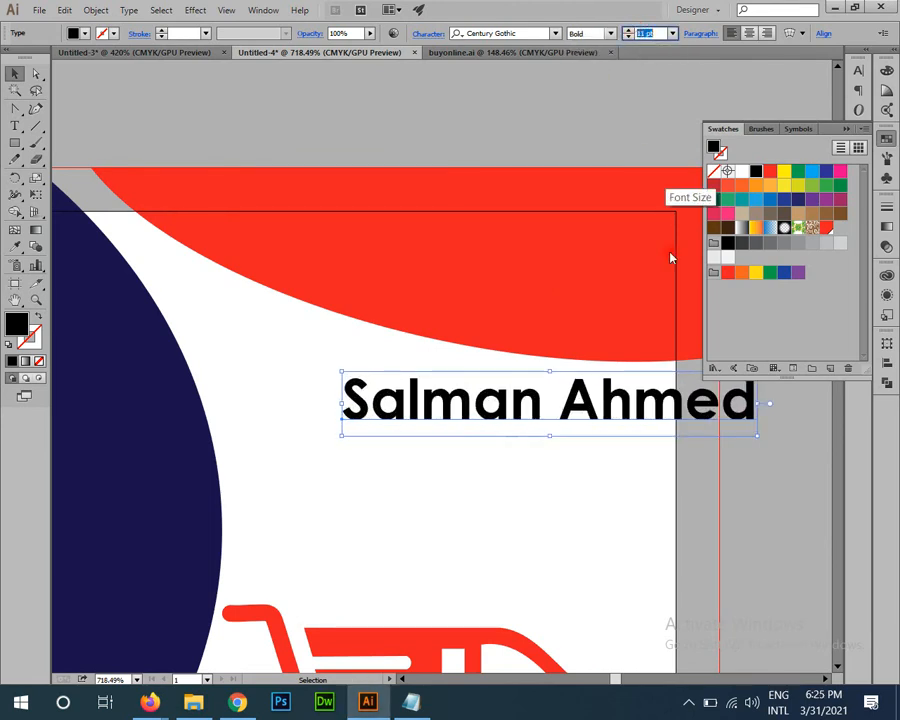
key("Return")
Step: Move the name up onto the red band and fill it white
left_click(455, 535)
left_click_drag(453, 535, 453, 637)
left_click_drag(465, 490, 374, 346)
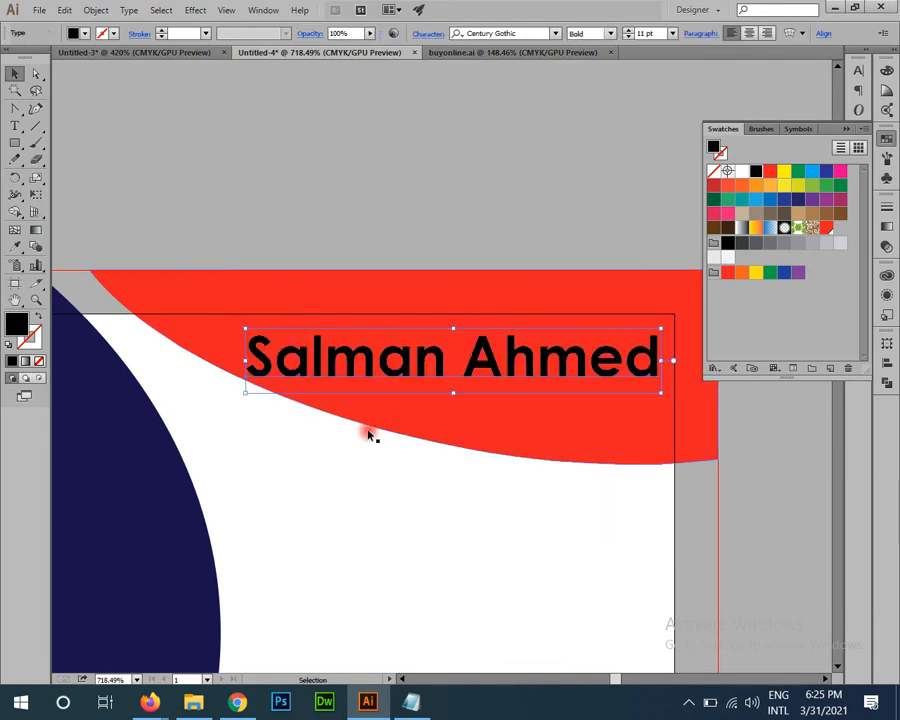
left_click(741, 171)
key("ctrl+shift+a")
Step: Duplicate the name below it, retype the copy as CEO at 7 pt, and position it
left_click_drag(518, 368, 518, 430)
triple_click(541, 419)
key("BackSpace")
type("CEO")
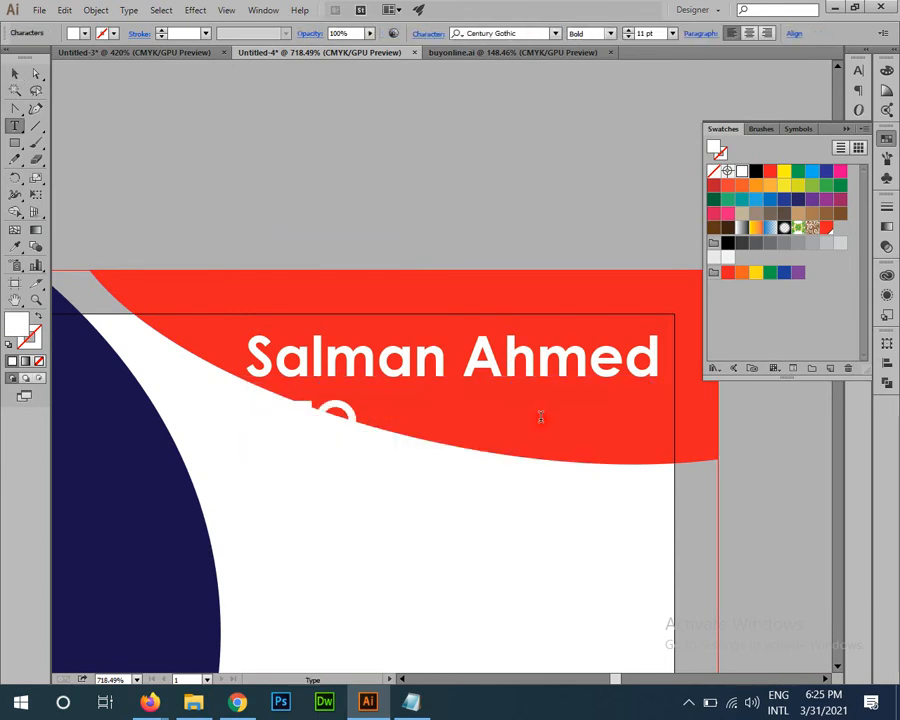
key("Escape")
type("7")
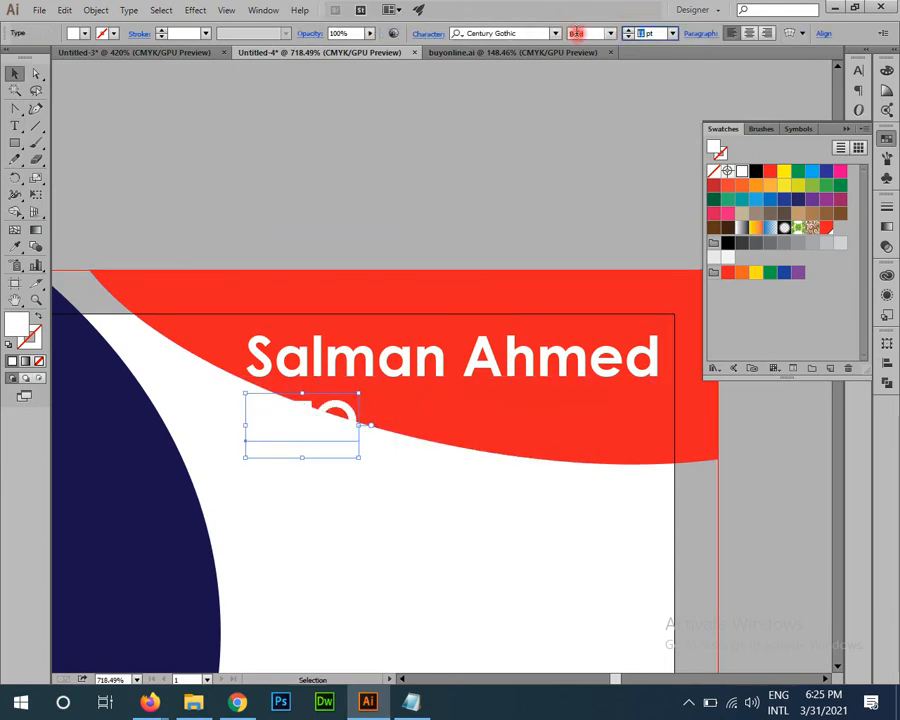
key("Return")
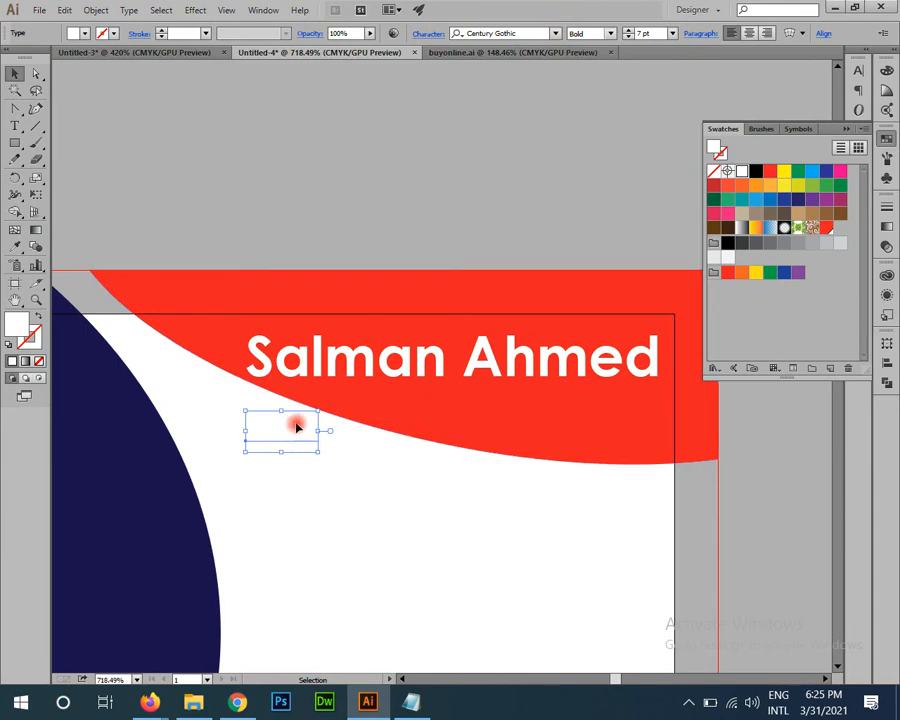
left_click_drag(291, 423, 706, 563)
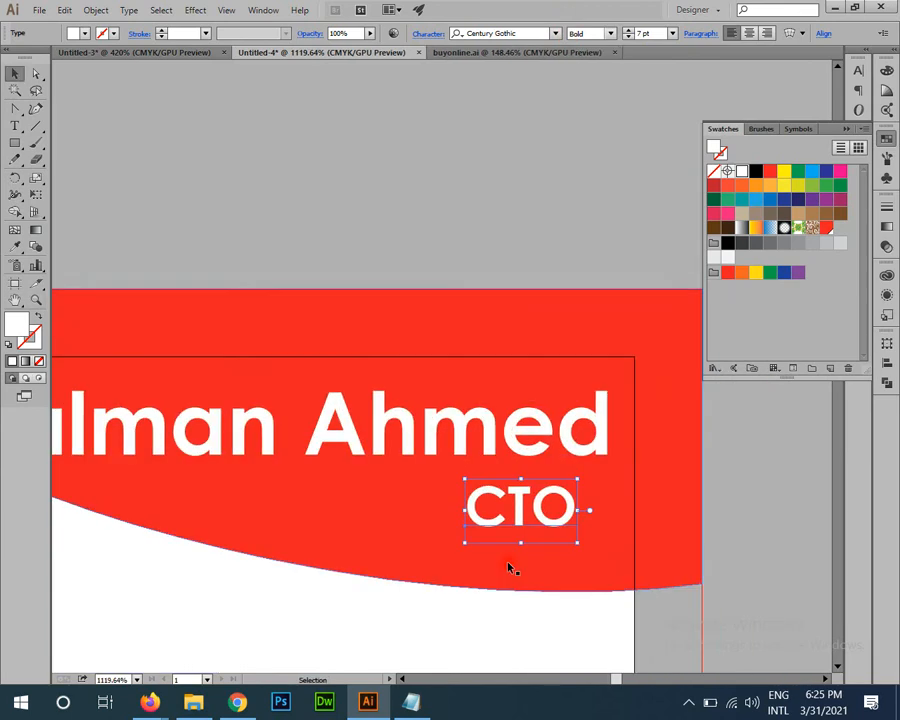
Step: Place the title under the name and eyedrop the header's red onto it
left_click_drag(522, 509, 563, 496)
left_click_drag(646, 556, 664, 328)
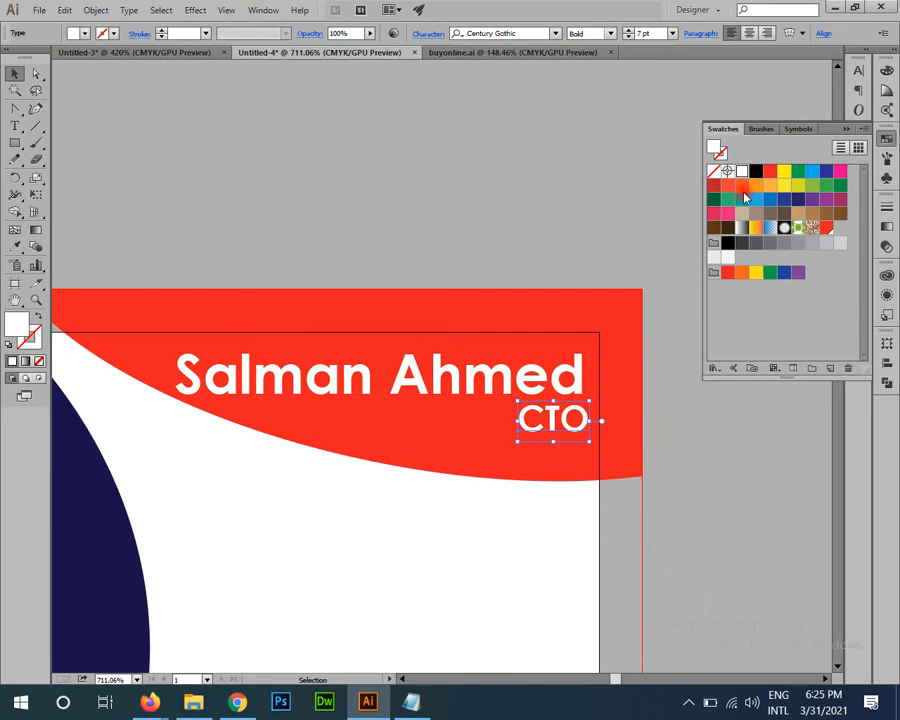
left_click(886, 72)
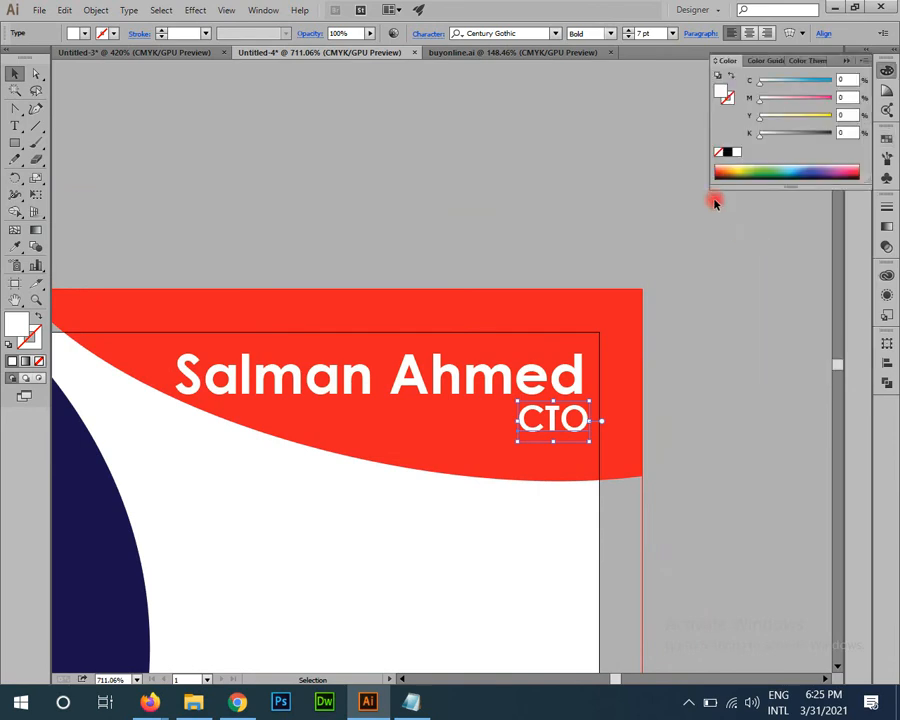
left_click(536, 305)
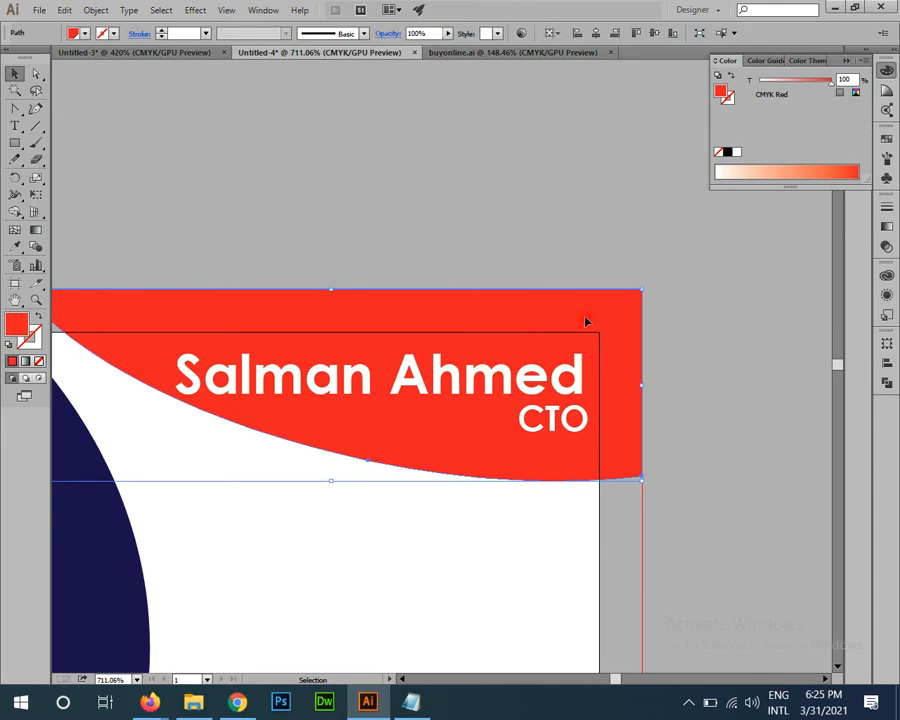
left_click(811, 437)
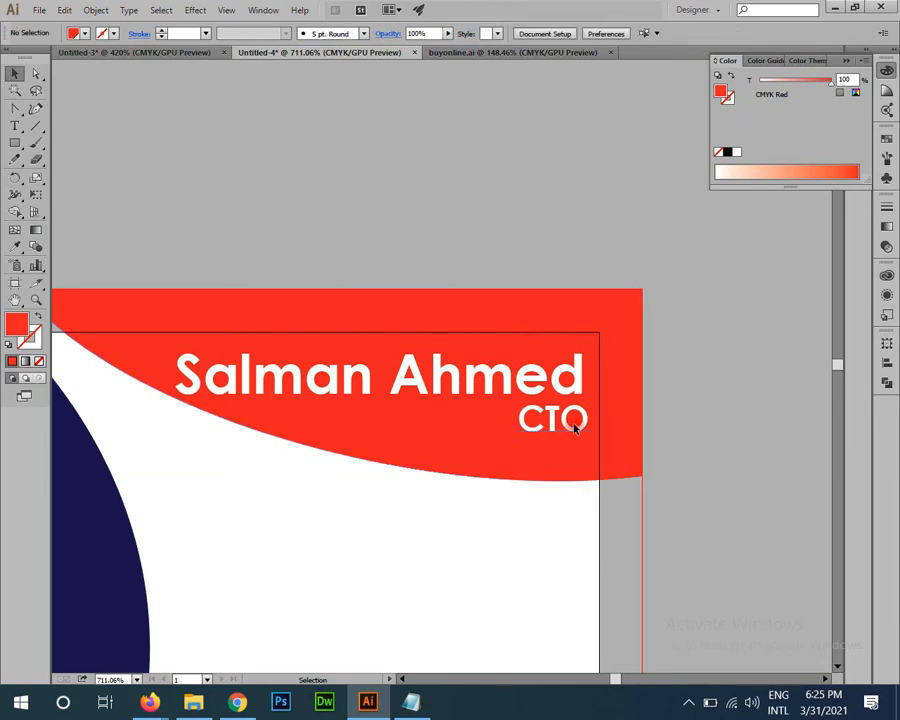
left_click(575, 424)
key("i")
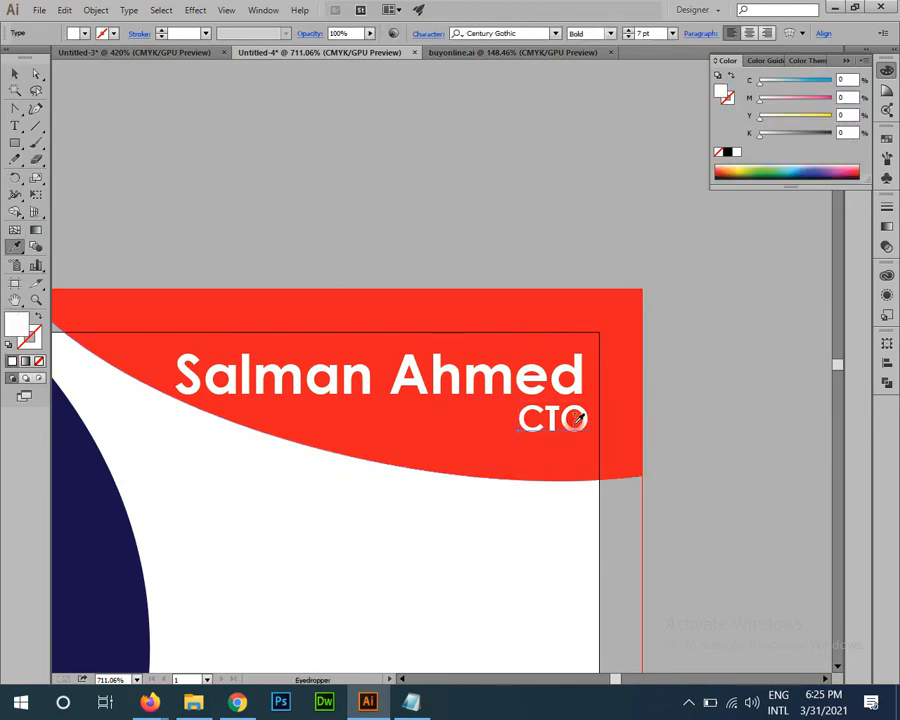
left_click(524, 310)
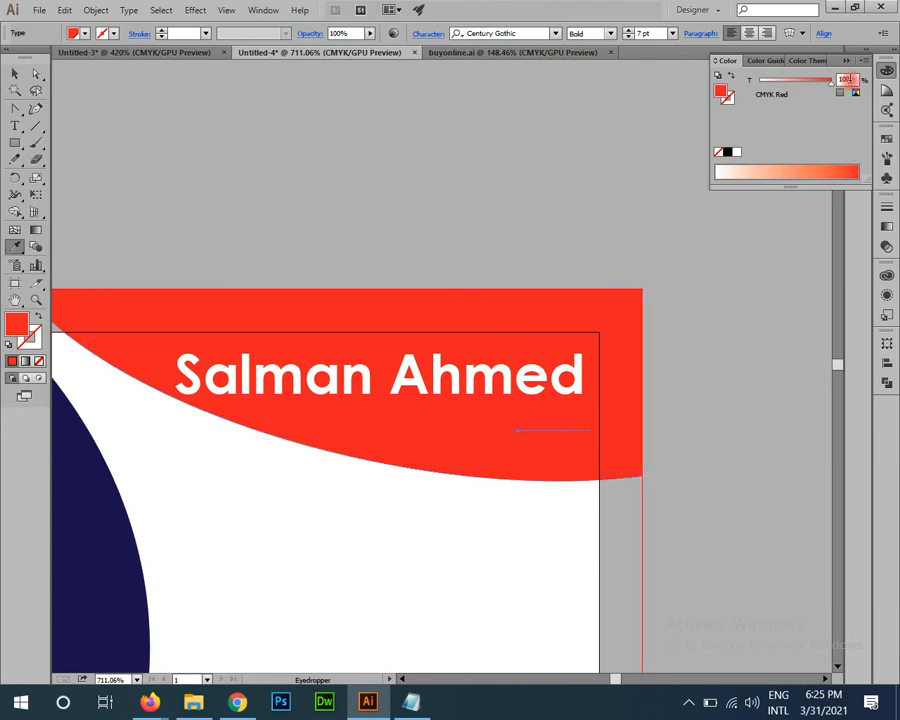
Step: Switch the Color panel to CMYK and darken the title red with K 35
left_click(867, 63)
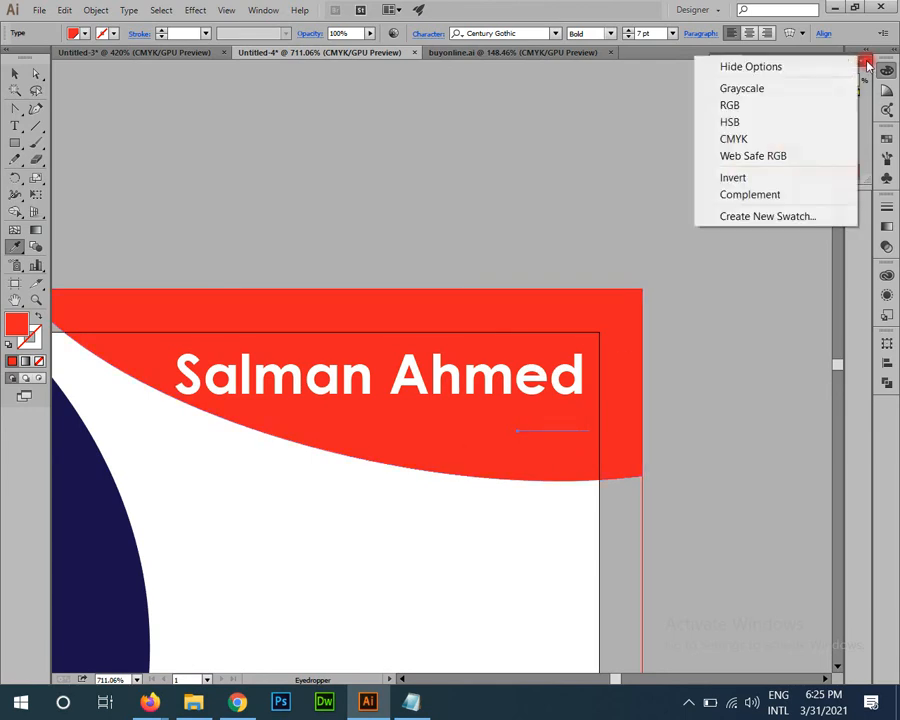
left_click(745, 139)
left_click(855, 133)
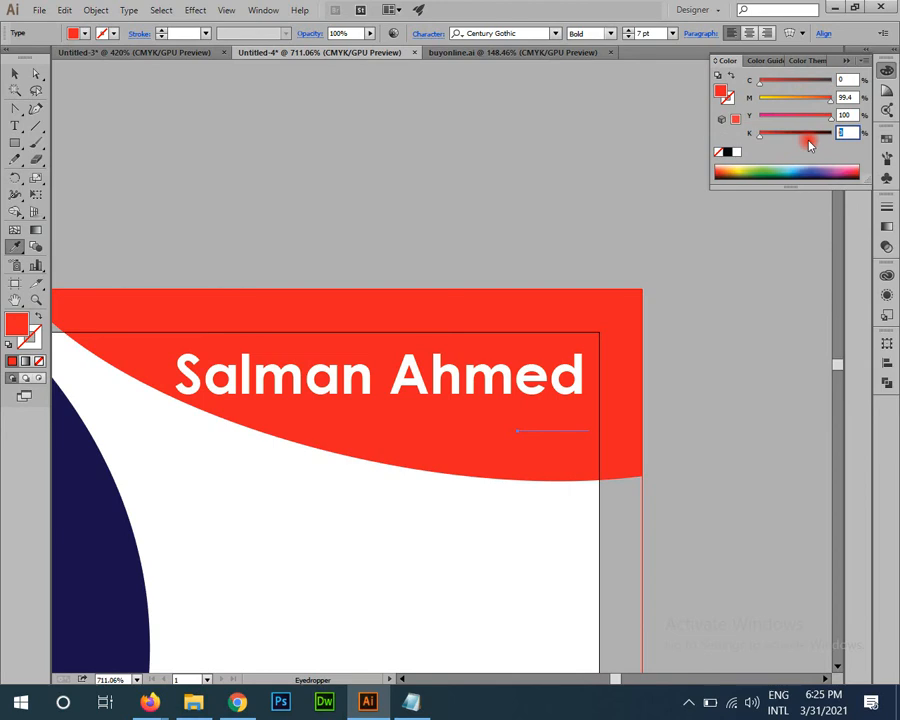
key("Return")
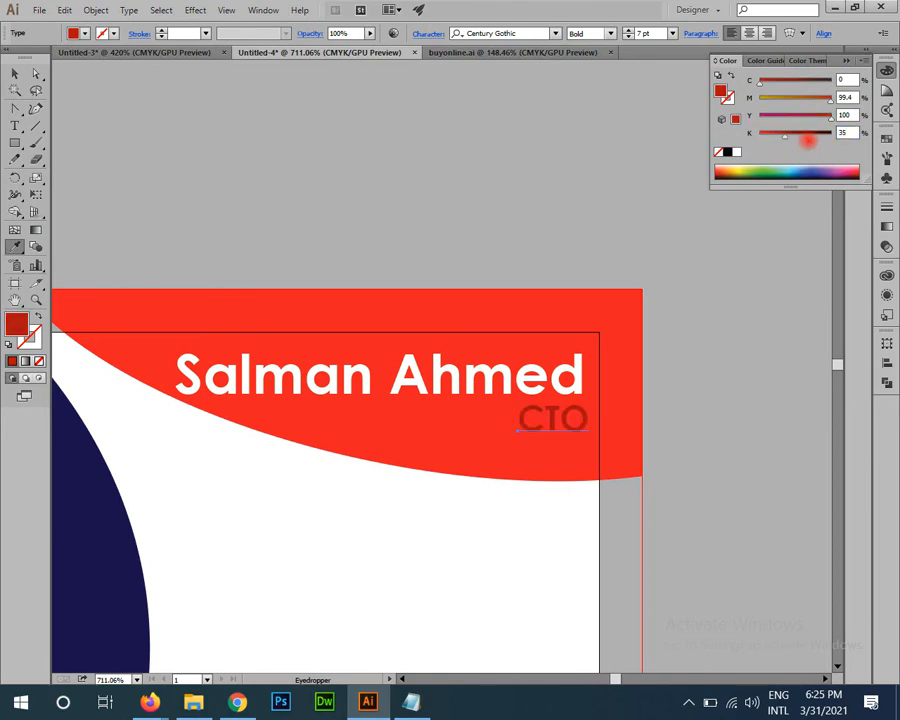
left_click(15, 74)
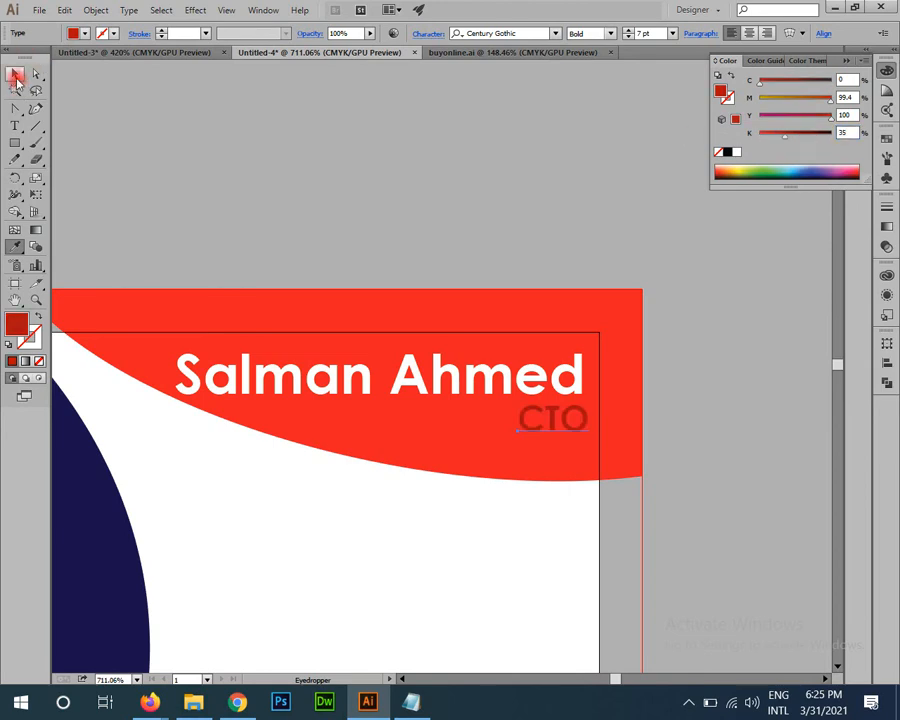
left_click(616, 276)
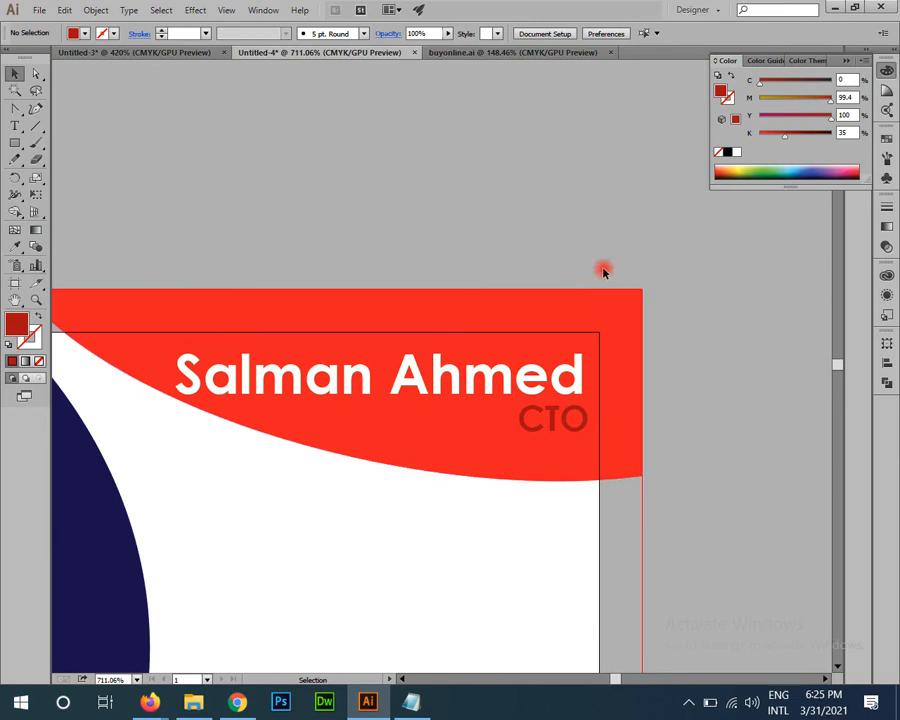
scroll(575, 295, "down", 2)
left_click(572, 292)
Step: Draw a rectangle below the red header and fill it light gray with M 0, Y 0
scroll(482, 397, "down", 1)
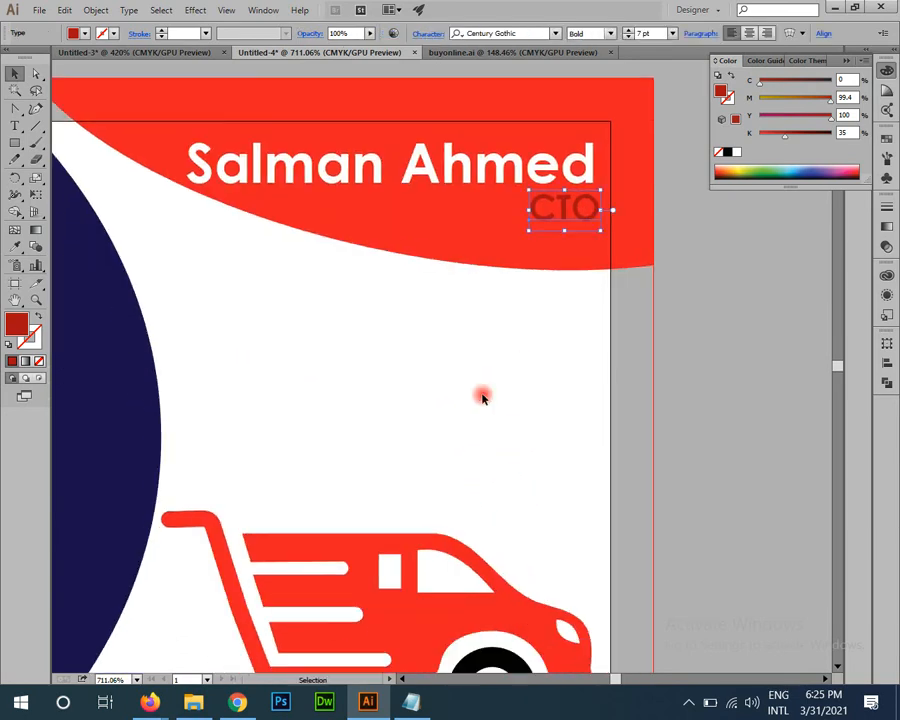
left_click(15, 142)
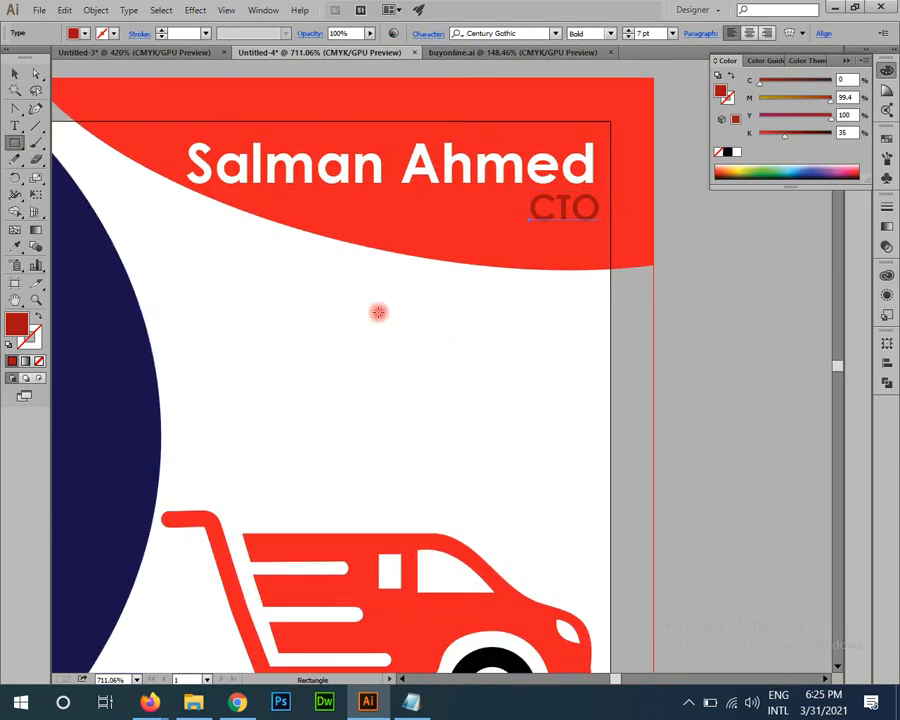
left_click_drag(363, 287, 495, 457)
left_click_drag(790, 106, 709, 129)
left_click_drag(778, 138, 769, 140)
Step: Zoom and pan to inspect the gray rectangle beneath the name header
key("v")
left_click(577, 387)
key("z")
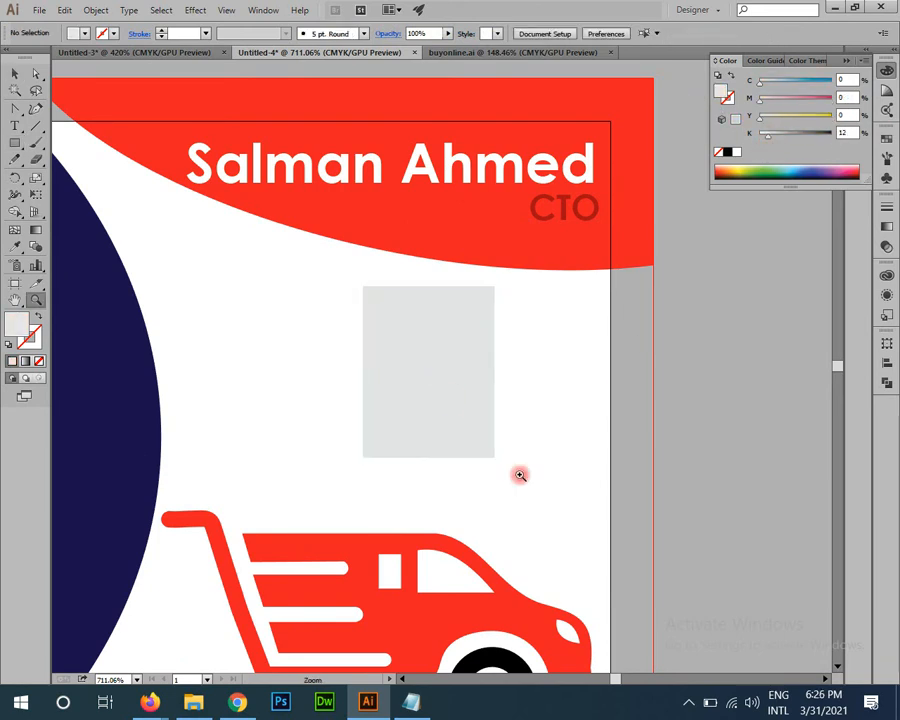
left_click(517, 474)
key("v")
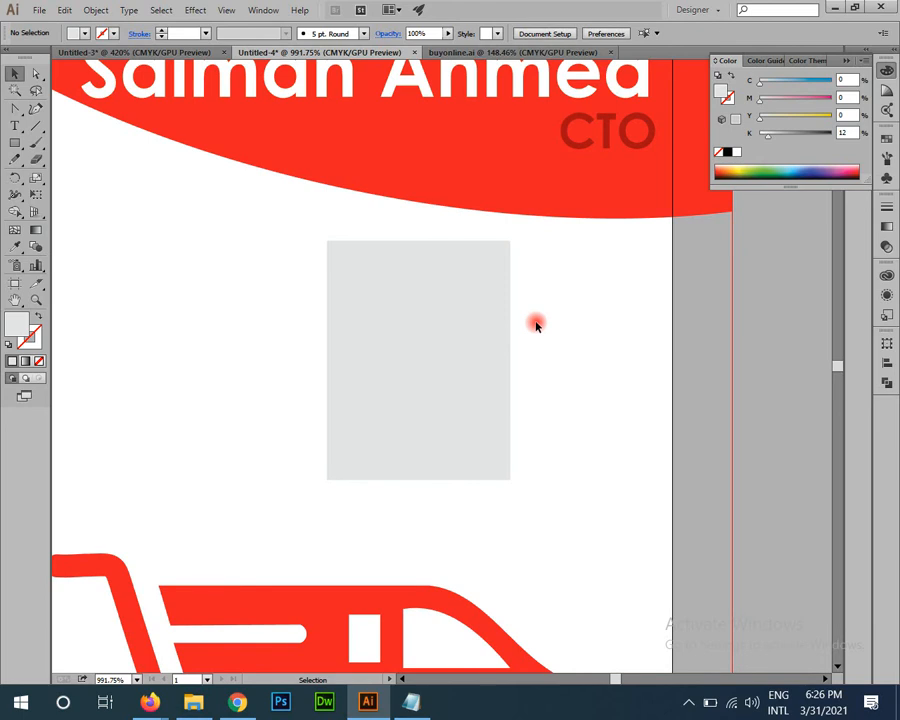
left_click_drag(392, 104, 402, 314)
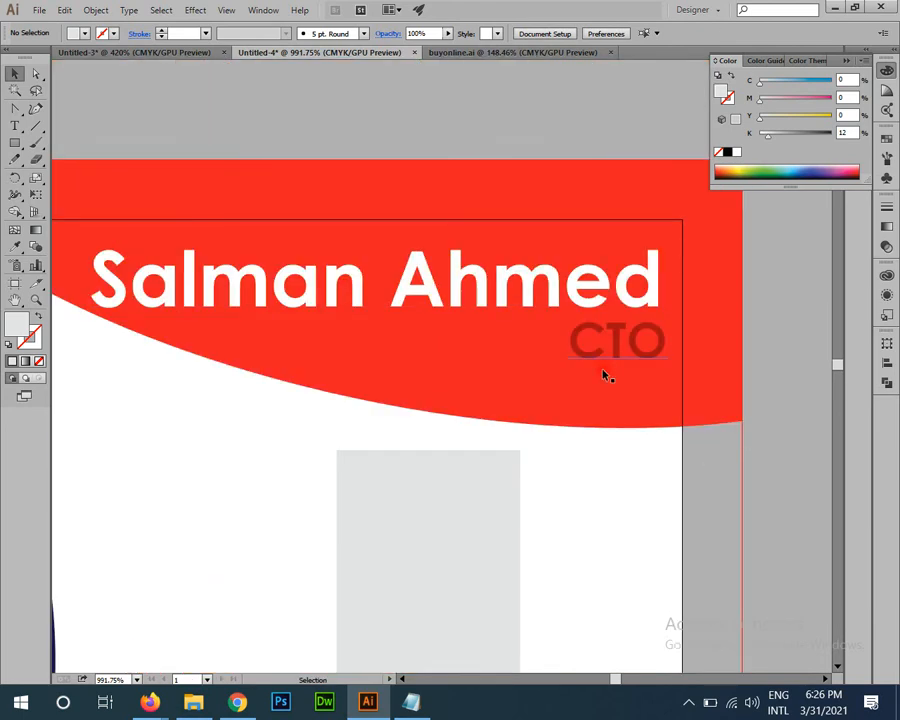
left_click_drag(542, 478, 567, 293)
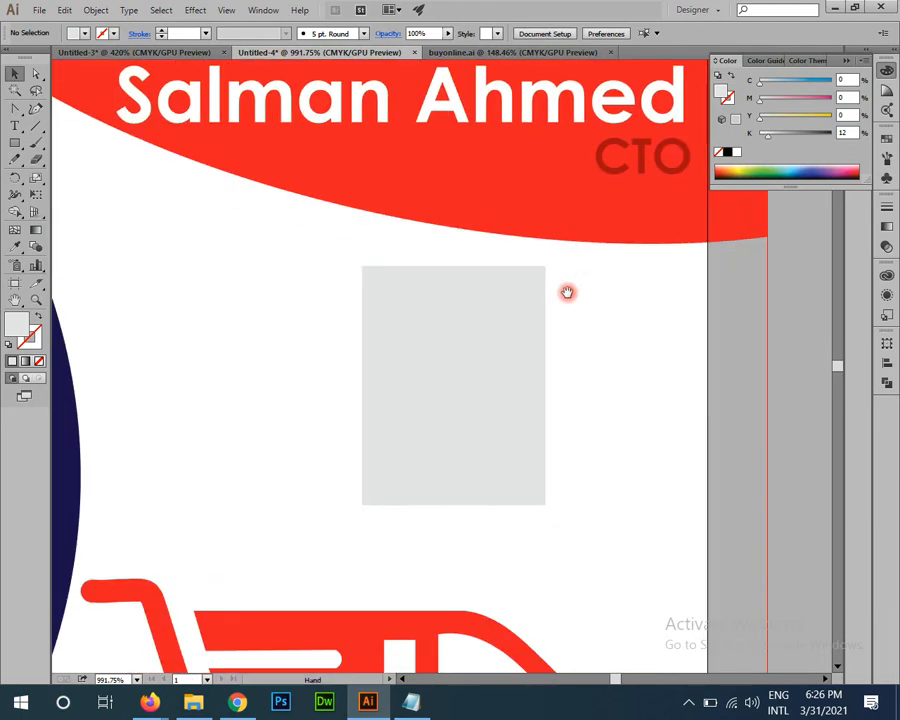
key("z")
left_click_drag(479, 452, 408, 376)
key("v")
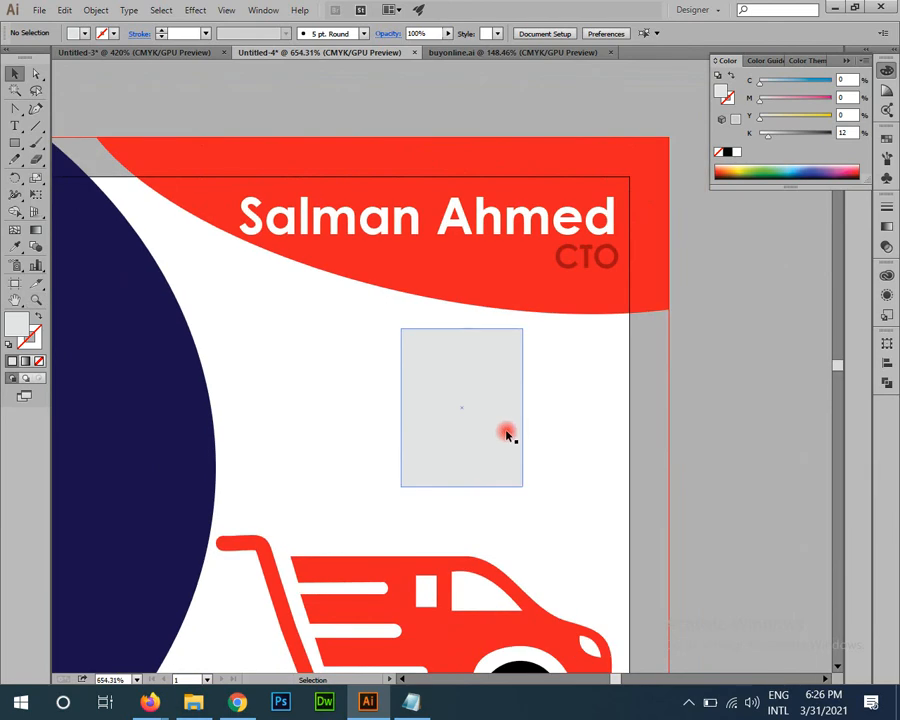
scroll(518, 466, "down", 4)
Step: Lower the red cart logo's opacity to 33% in the Transparency panel
left_click(395, 445)
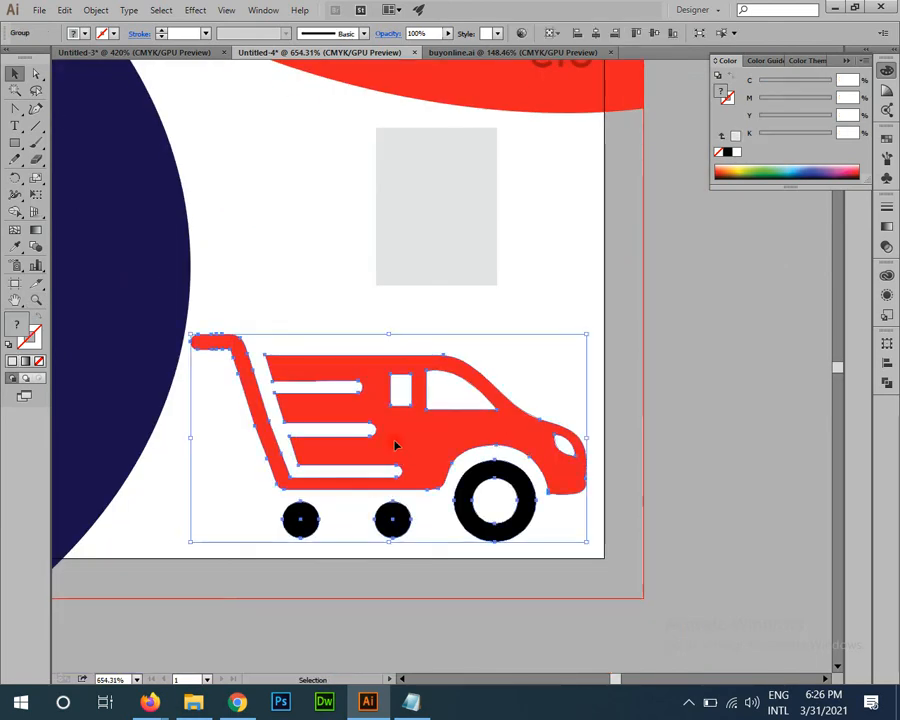
left_click(886, 245)
left_click(820, 215)
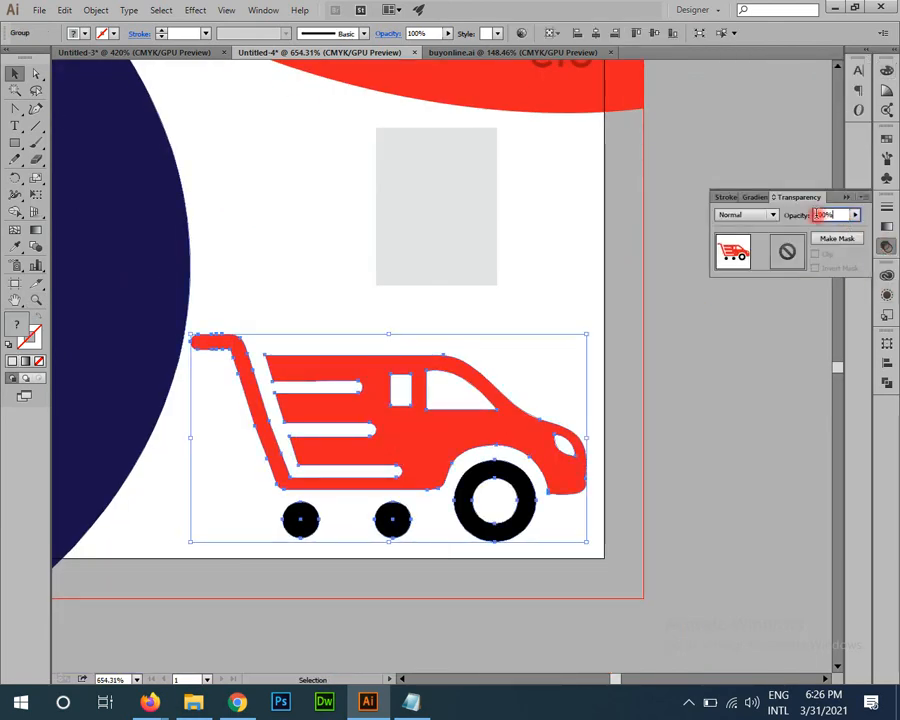
type("33")
key("Return")
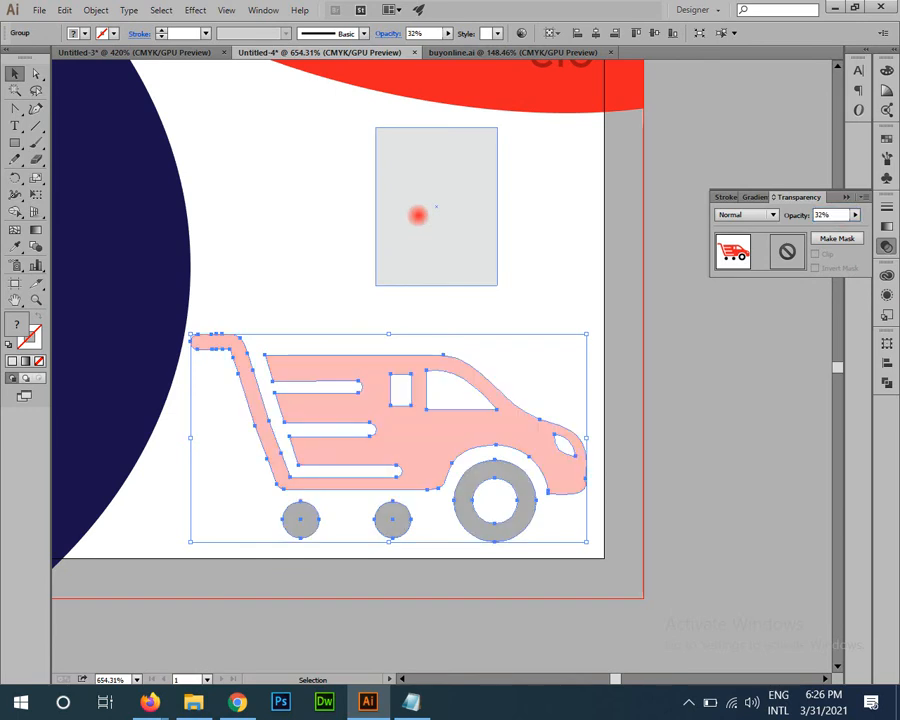
left_click(719, 523)
Step: View the whole card and adjust the cart logo's opacity again
key("z")
left_click_drag(540, 516, 557, 444)
key("space")
key("v")
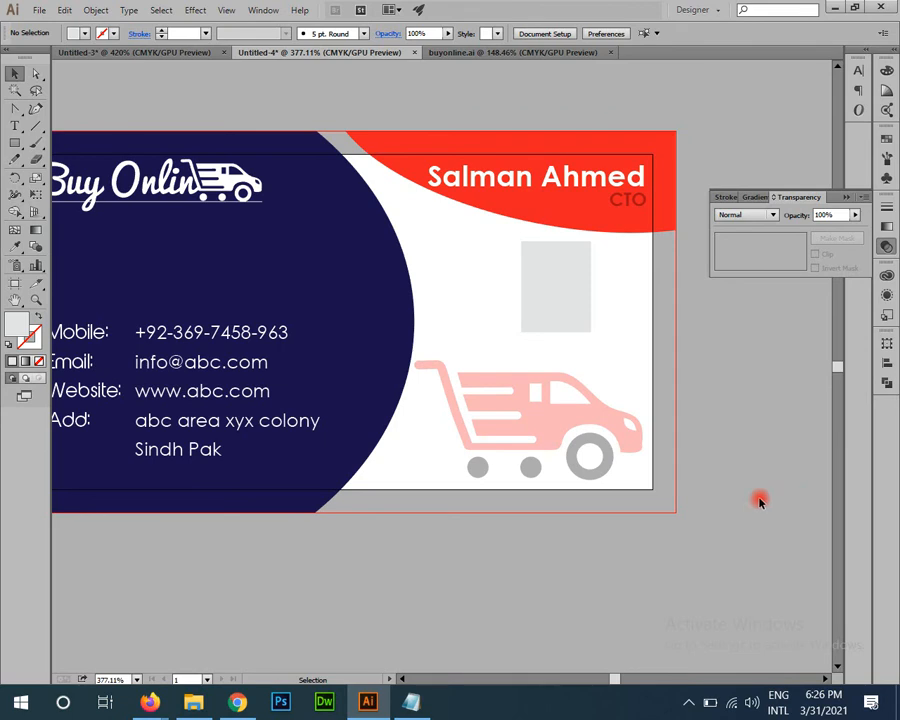
left_click(576, 418)
left_click(846, 214)
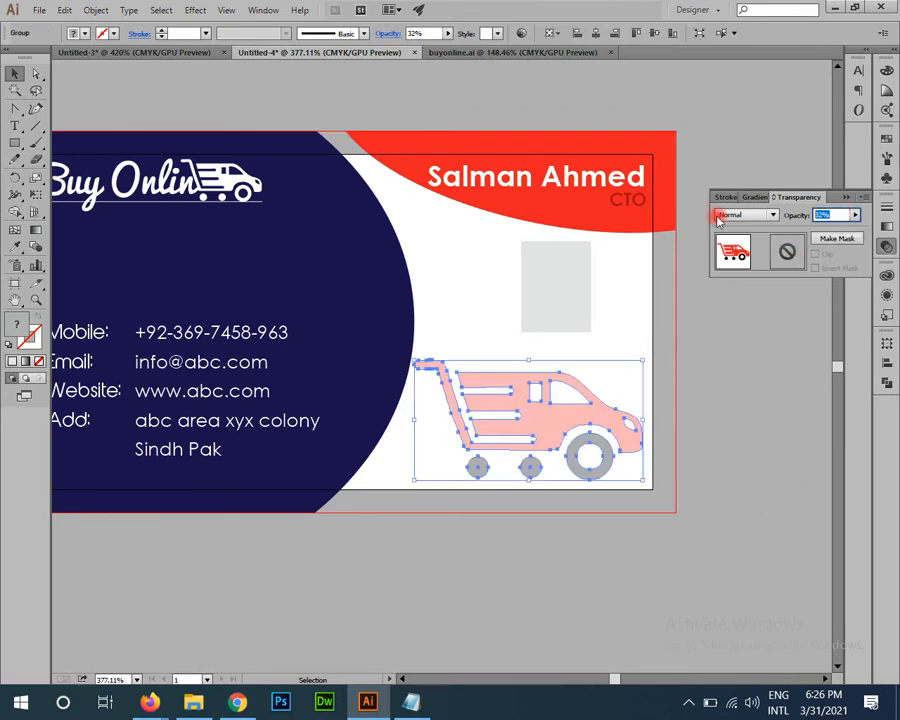
left_click(722, 556)
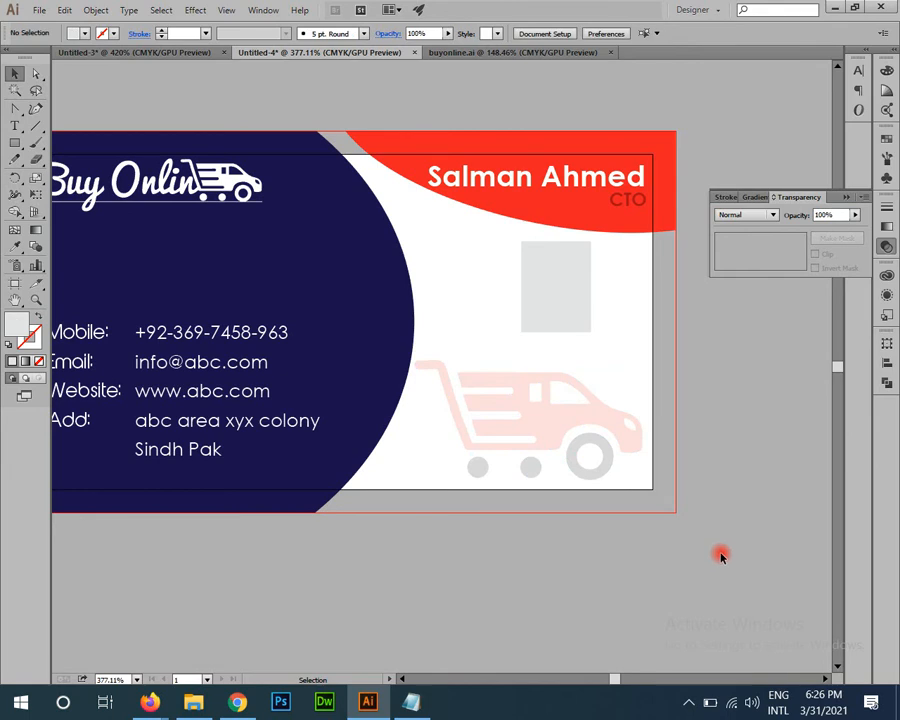
key("space")
left_click_drag(559, 530, 655, 546)
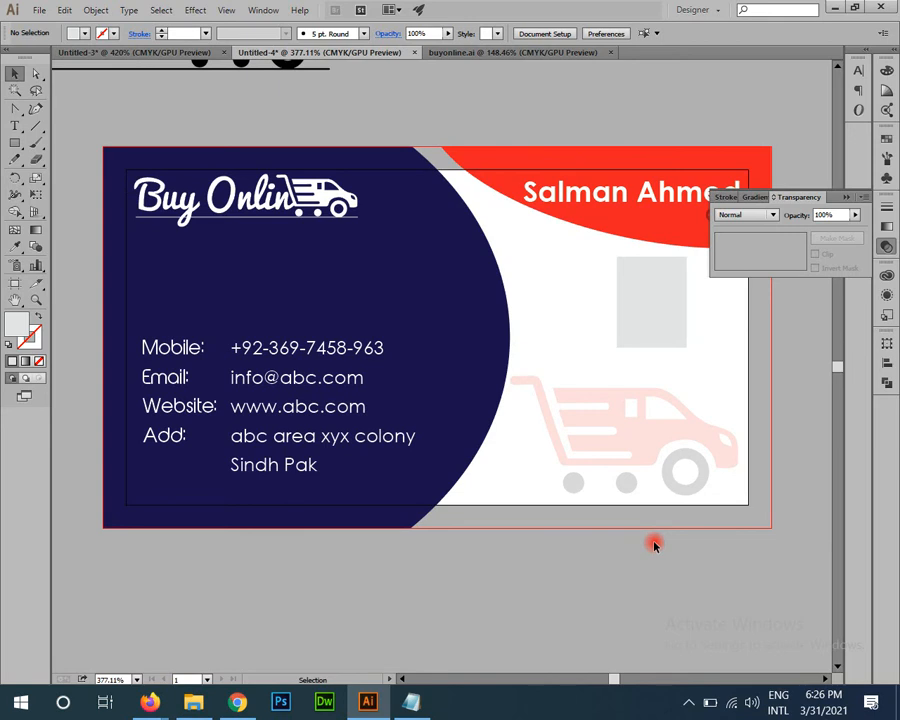
Step: Zoom in on the name header and select the title text
left_click(639, 412)
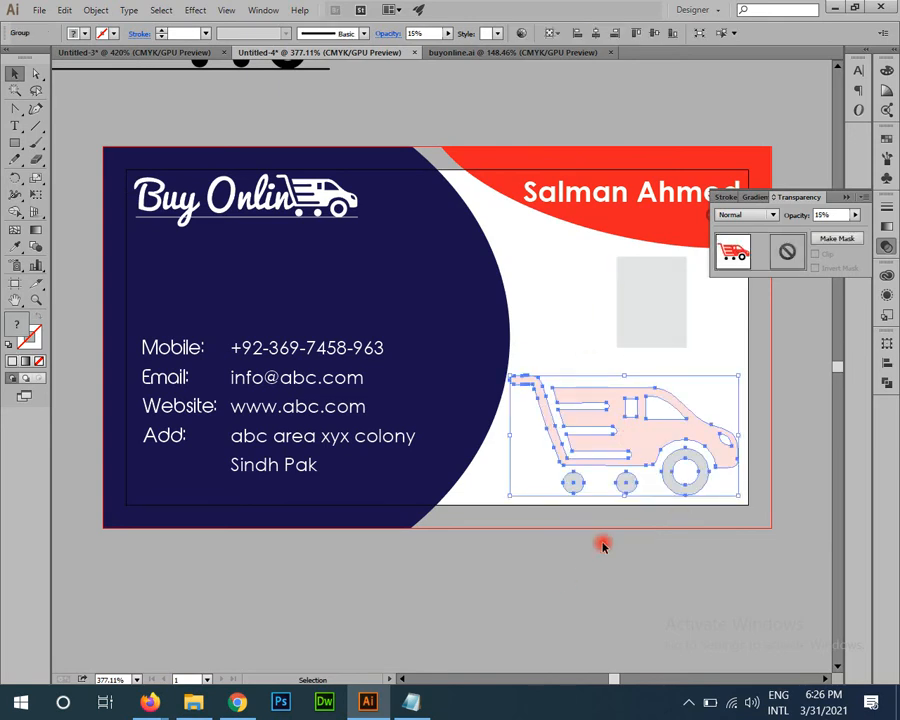
left_click(447, 413)
key("z")
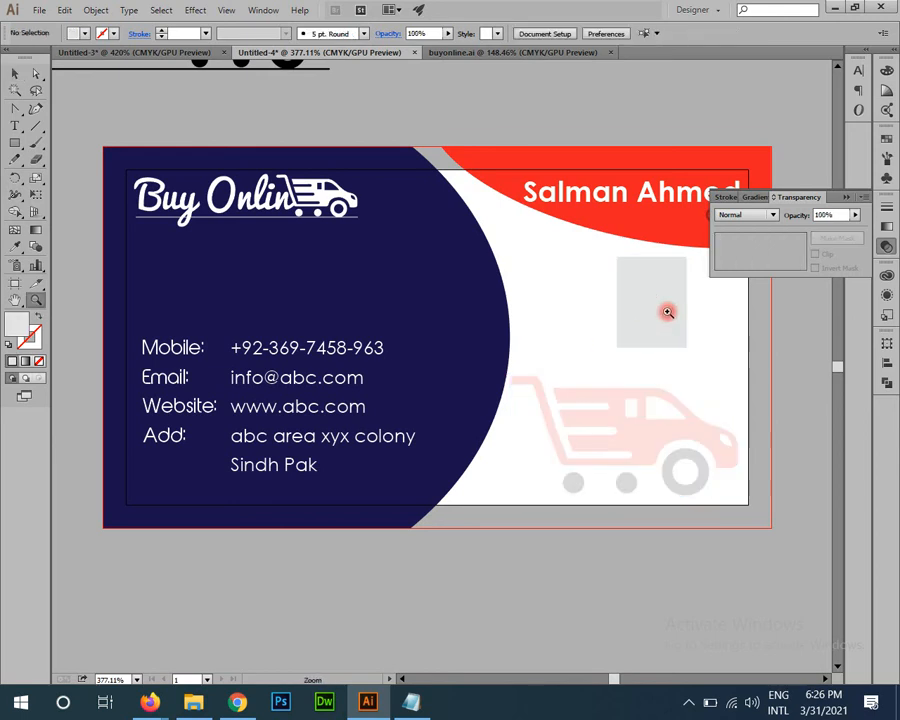
left_click(776, 323)
left_click_drag(650, 338, 506, 398)
left_click(208, 318)
key("v")
left_click_drag(321, 365, 568, 292)
left_click(512, 260)
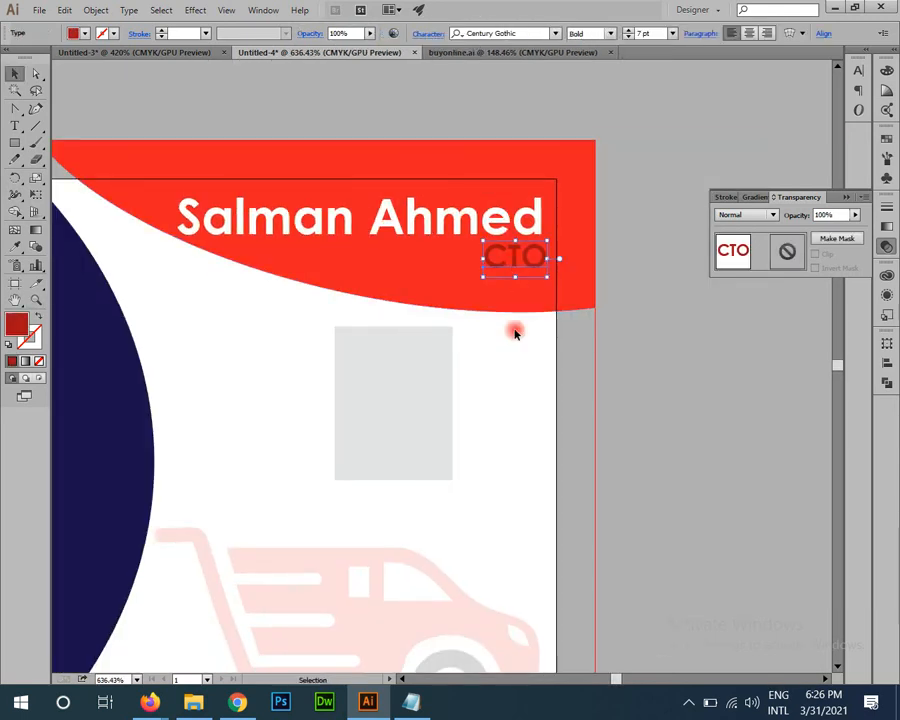
left_click(883, 94)
left_click(856, 111)
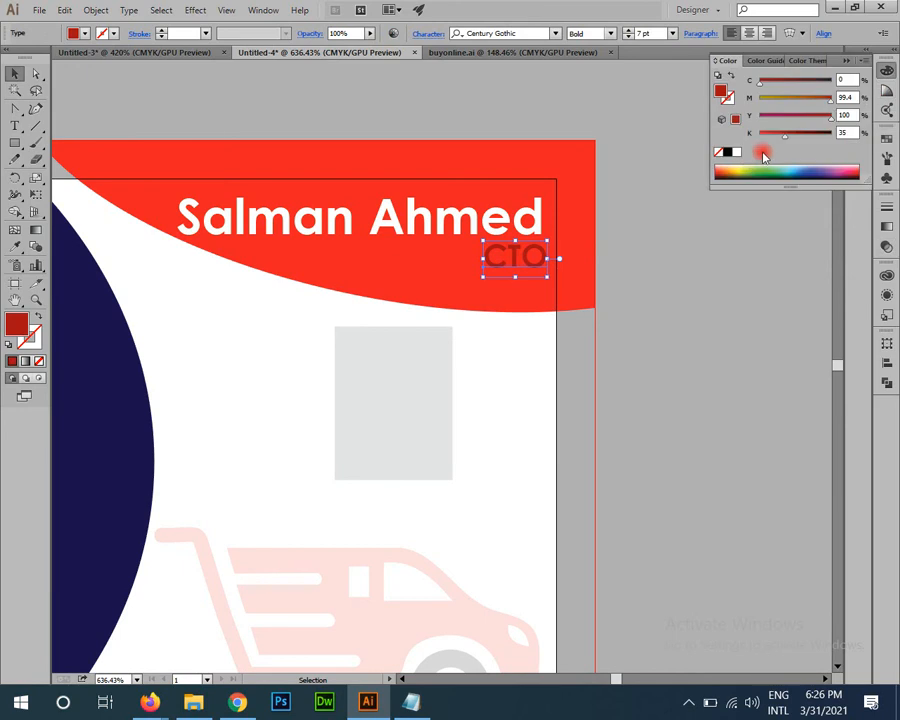
left_click(845, 132)
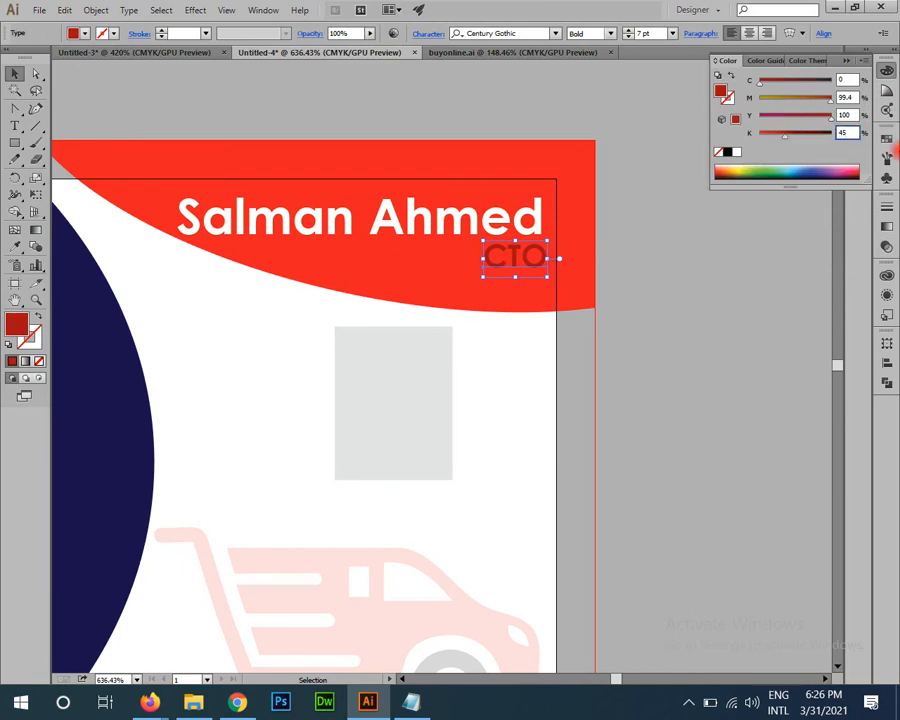
left_click(775, 412)
scroll(476, 346, "down", 2)
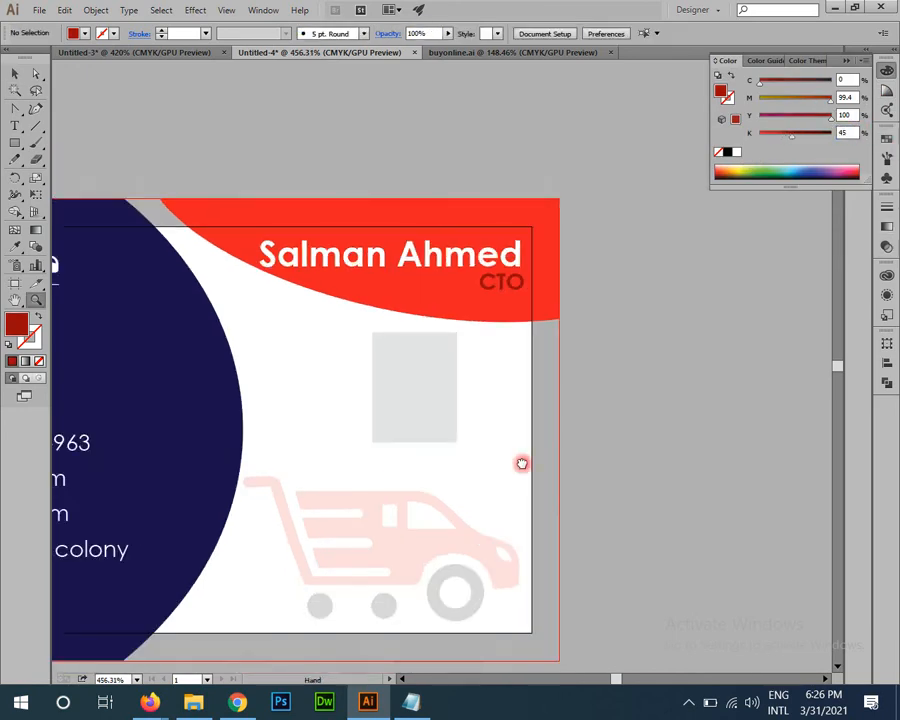
left_click_drag(522, 464, 672, 430)
left_click_drag(632, 391, 542, 351)
left_click_drag(677, 561, 630, 524)
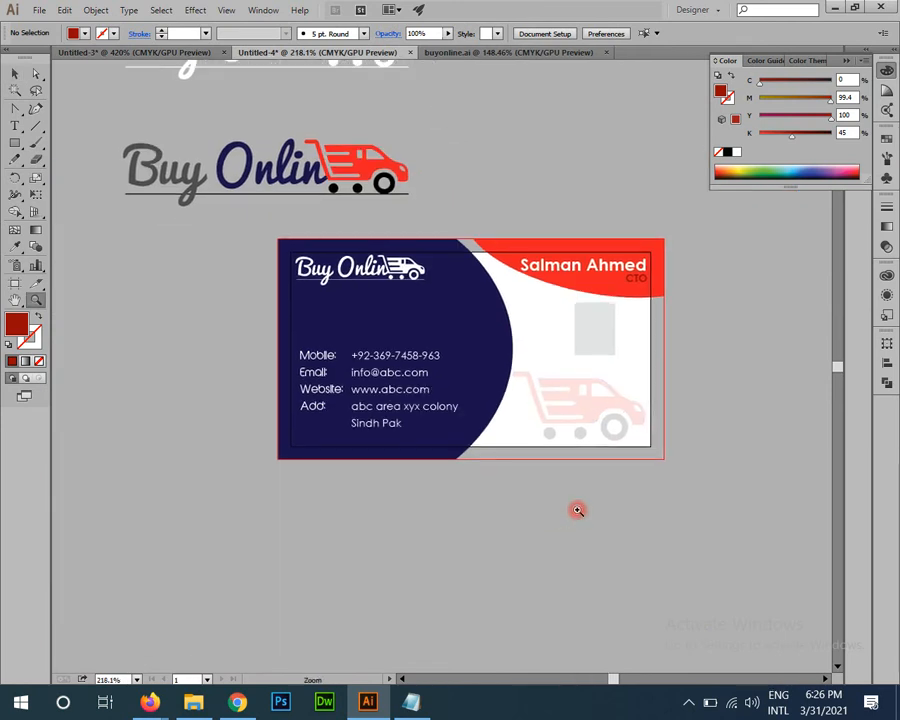
left_click_drag(577, 510, 617, 589)
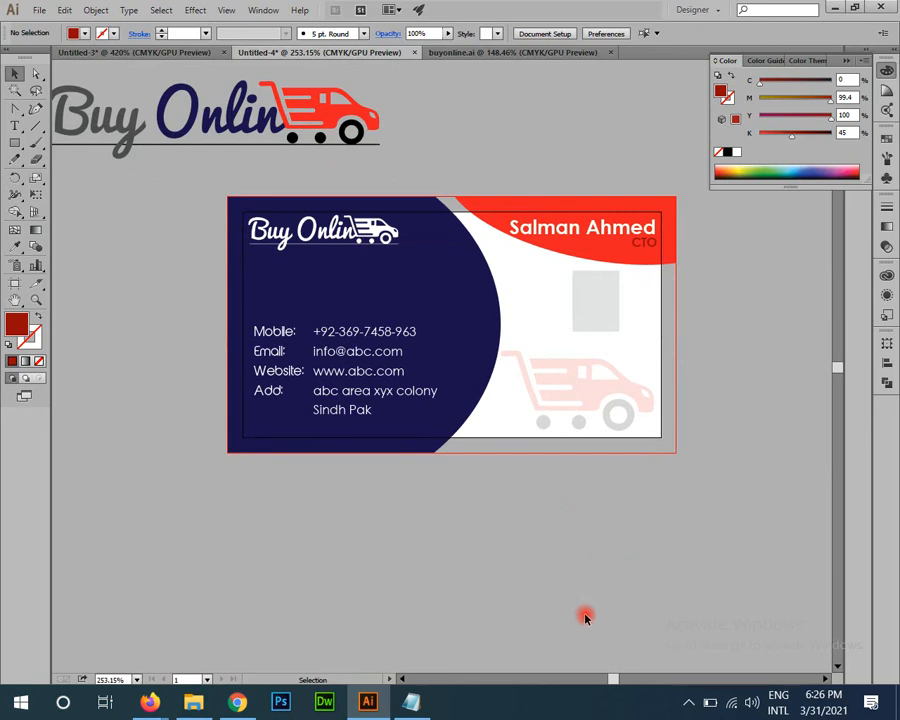
left_click_drag(577, 587, 500, 522)
left_click(495, 515, "ctrl+alt")
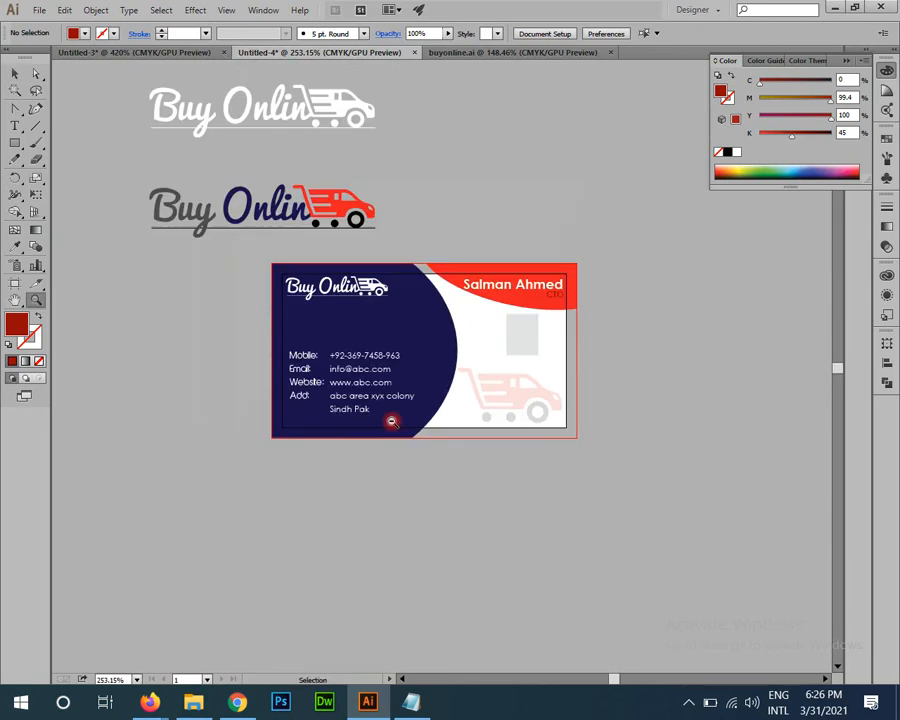
left_click(391, 421, "ctrl+alt")
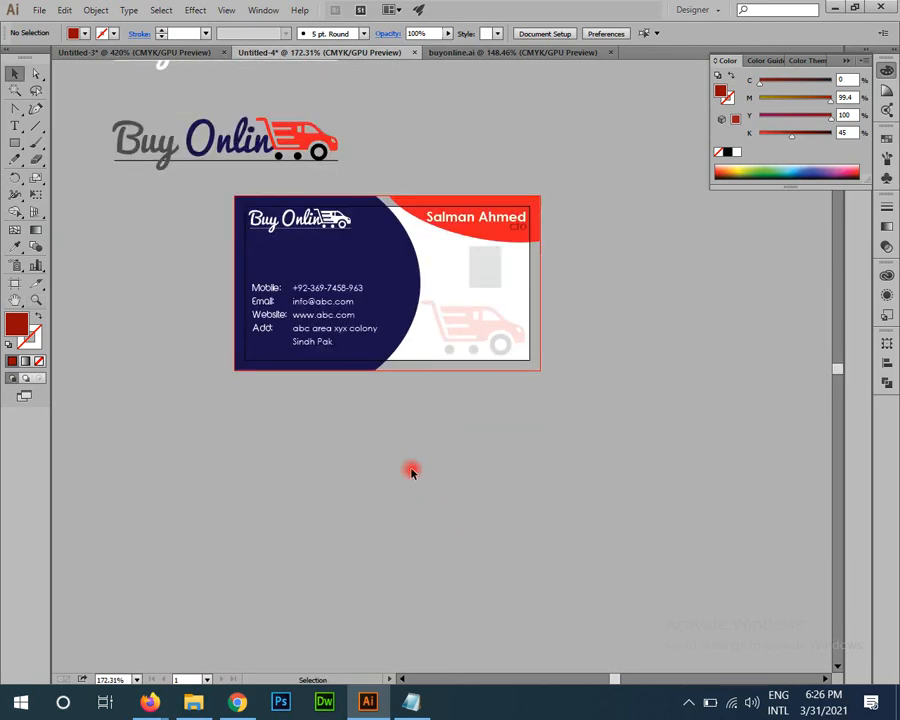
Step: Duplicate the card artboard to make a second card artboard below the front
key("shift+o")
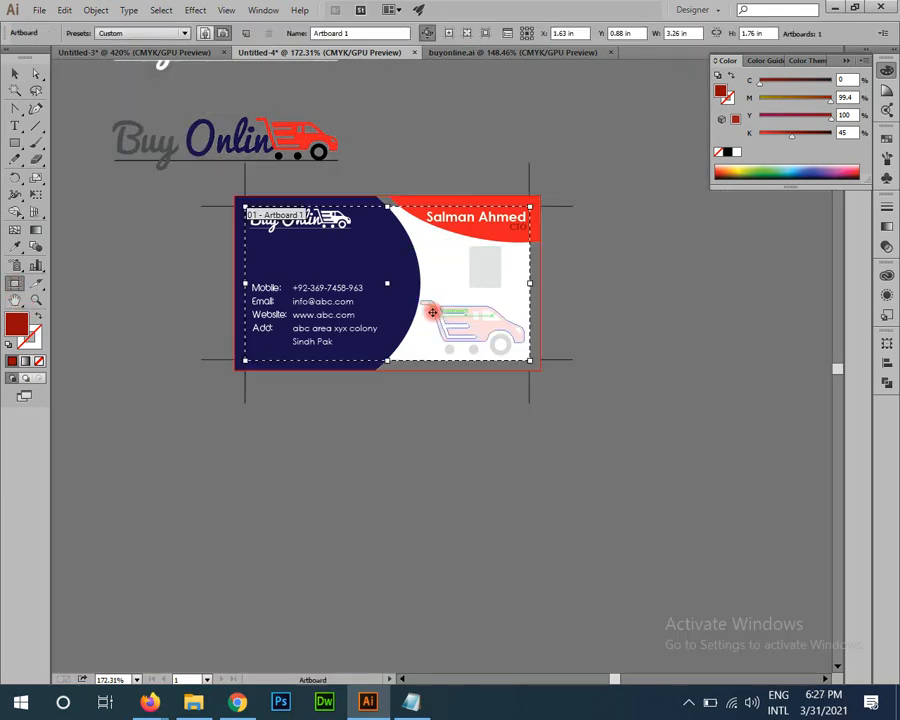
left_click_drag(406, 374, 418, 498)
key("z")
left_click(418, 498)
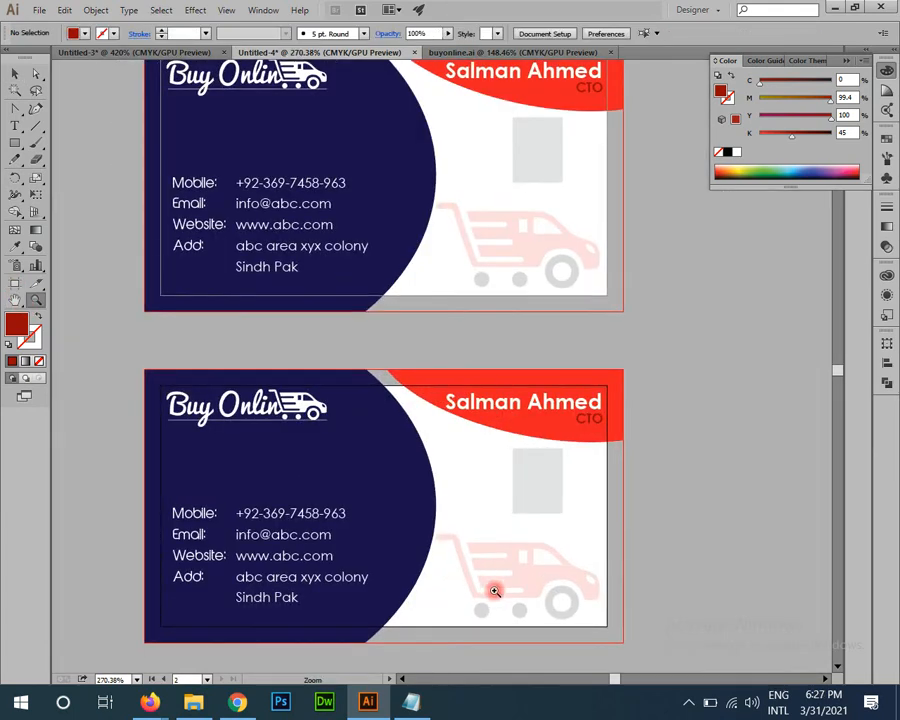
scroll(414, 370, "down", 3)
key("v")
scroll(537, 320, "up", 1)
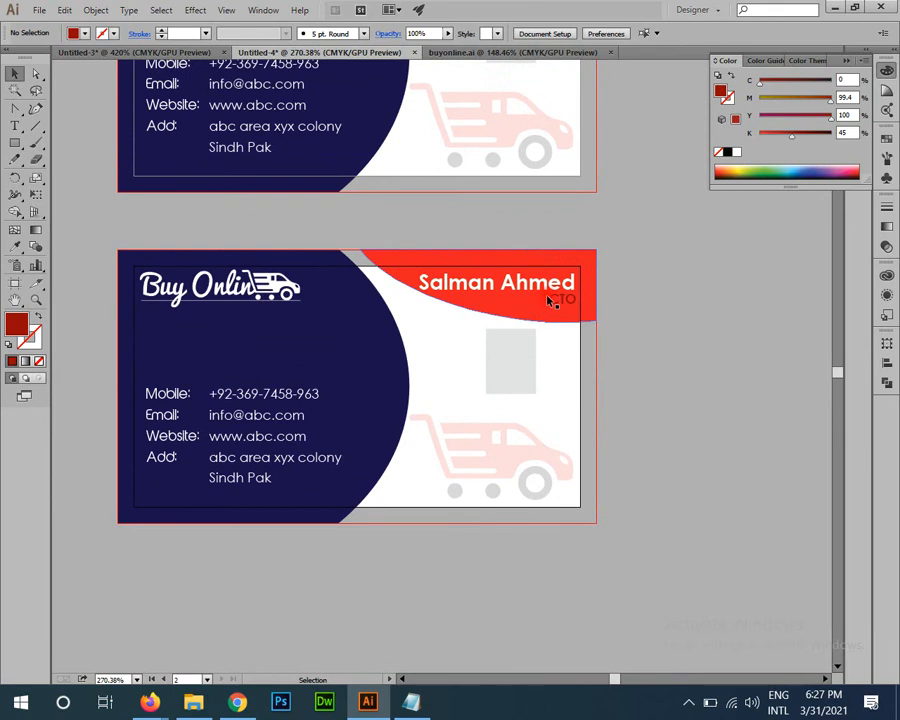
key("z")
left_click_drag(519, 359, 264, 211)
key("v")
Step: Copy the full-colour logo down beside the lower card and group it
left_click(349, 147)
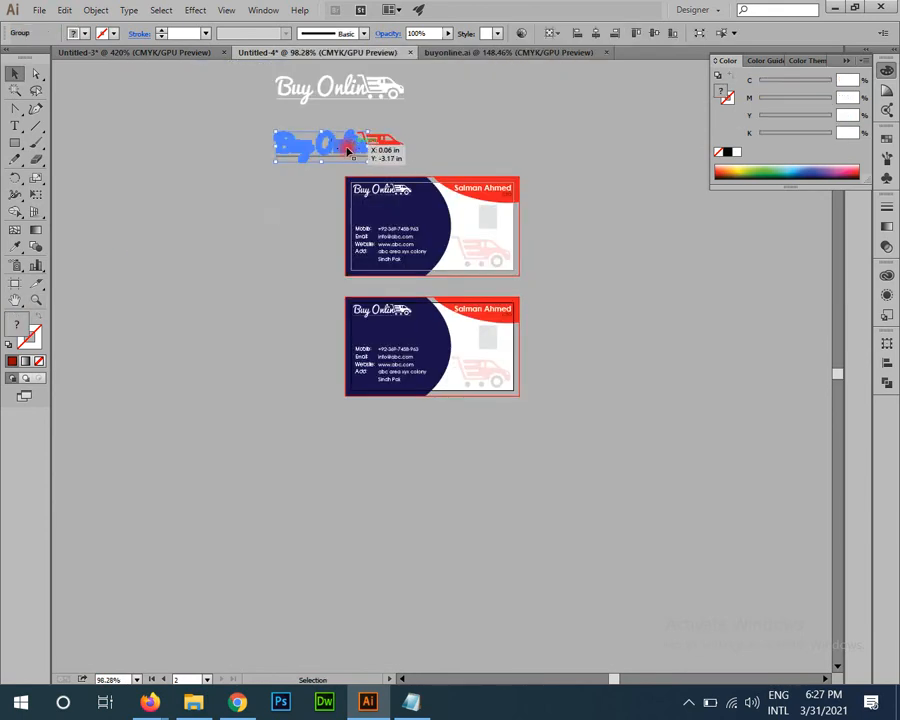
left_click_drag(230, 122, 357, 165)
left_click_drag(410, 152, 333, 391)
key("ctrl+g")
left_click(333, 385)
Step: Clear the lower card by moving its copied contents off below it
key("z")
left_click_drag(333, 376, 490, 516)
key("v")
left_click_drag(377, 429, 247, 398)
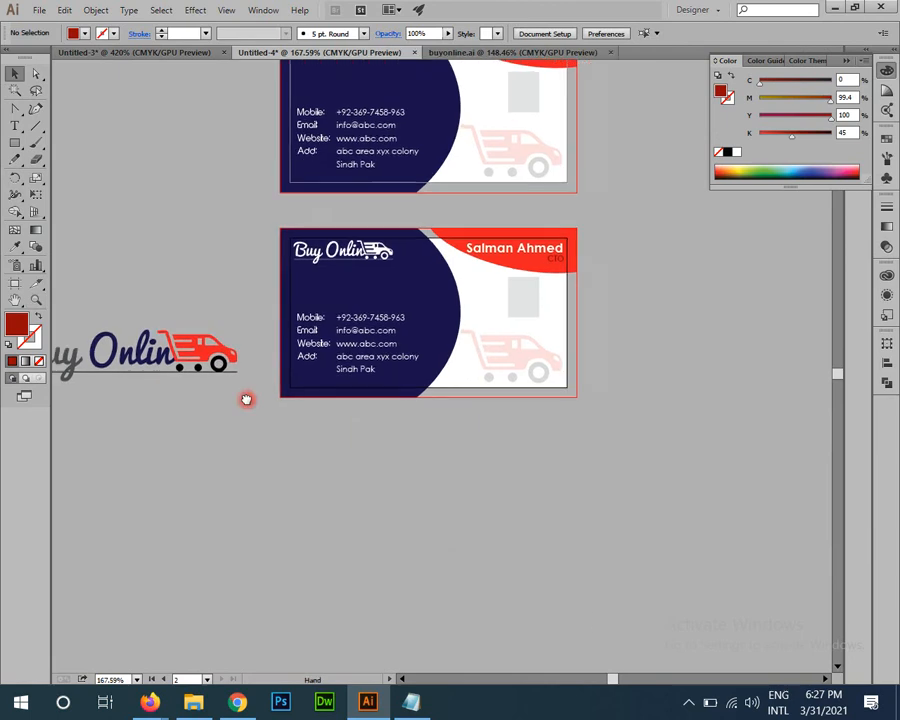
left_click_drag(247, 247, 541, 420)
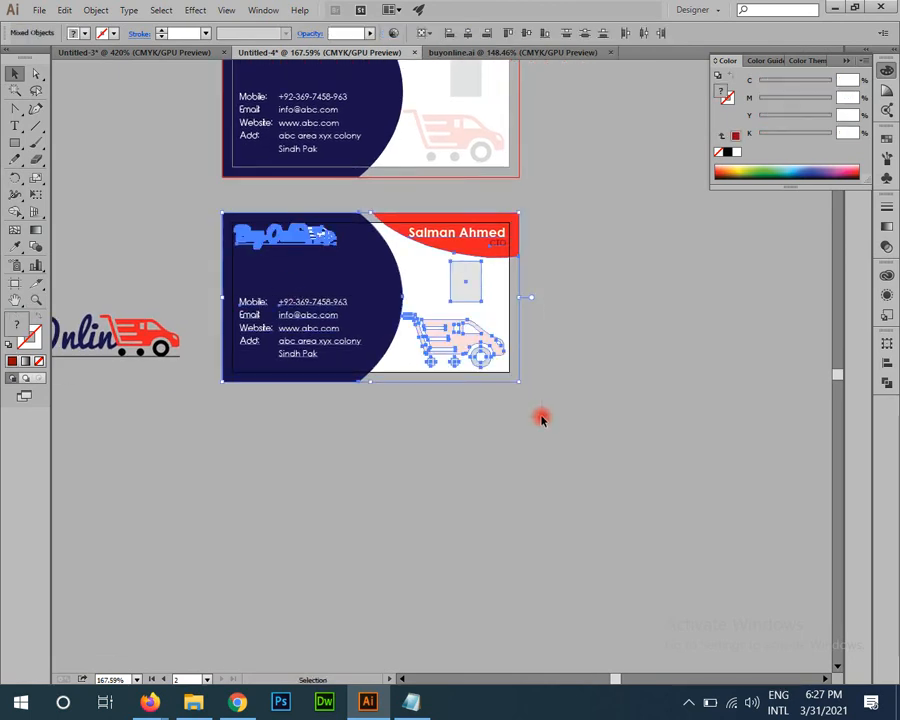
key("Delete")
left_click_drag(284, 474, 454, 496)
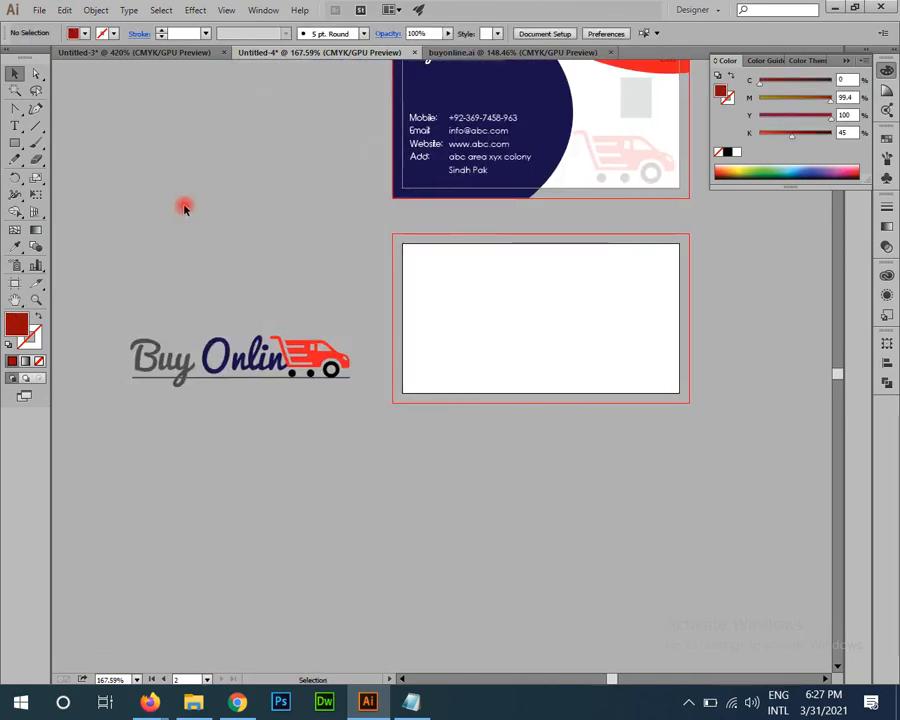
key("ctrl+z")
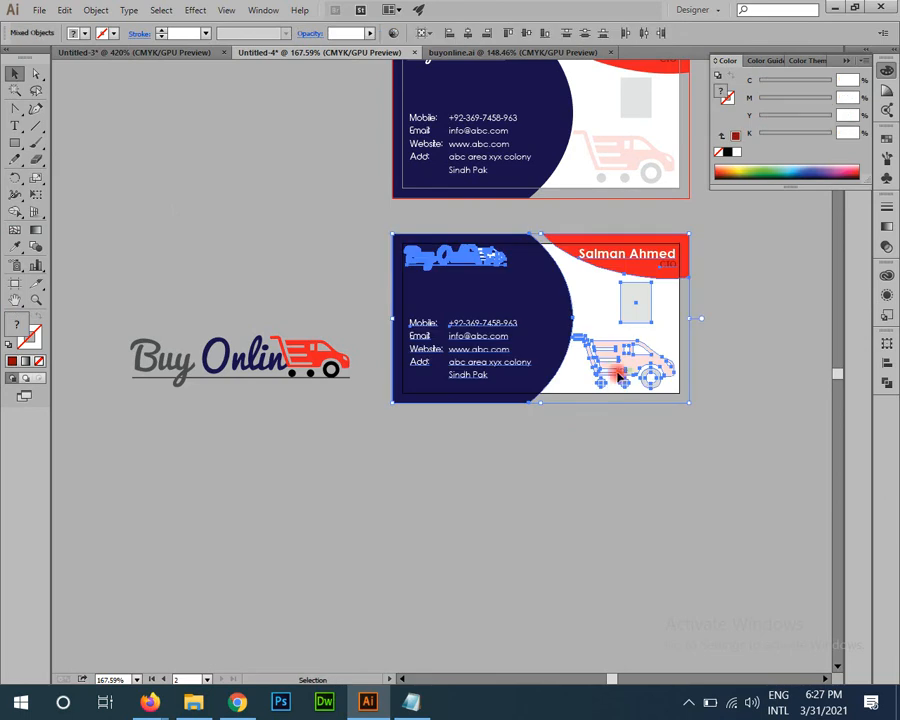
left_click_drag(628, 358, 456, 583)
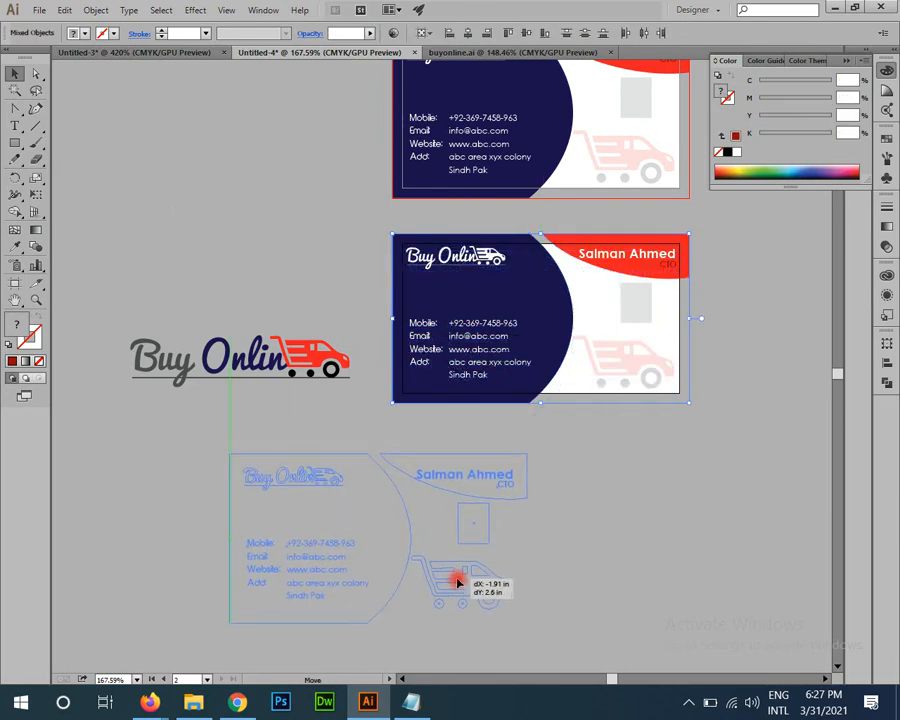
left_click(699, 537)
Step: Draw a 3.5 × 2 in rectangle for the blank lower card
left_click(15, 143)
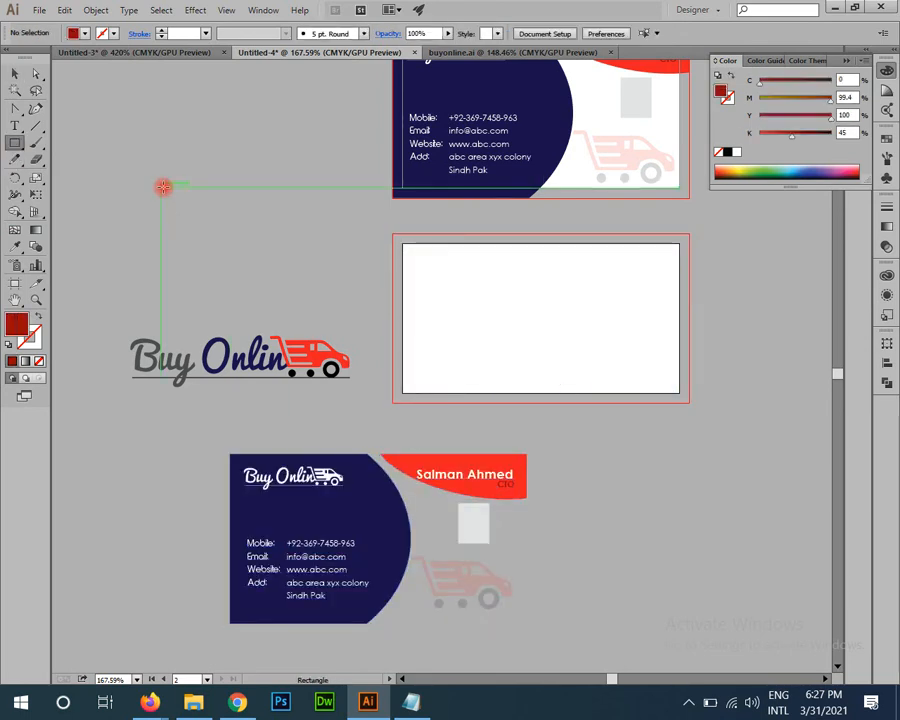
left_click(164, 187)
type("3.5")
key("Tab")
type("2")
key("Return")
key("v")
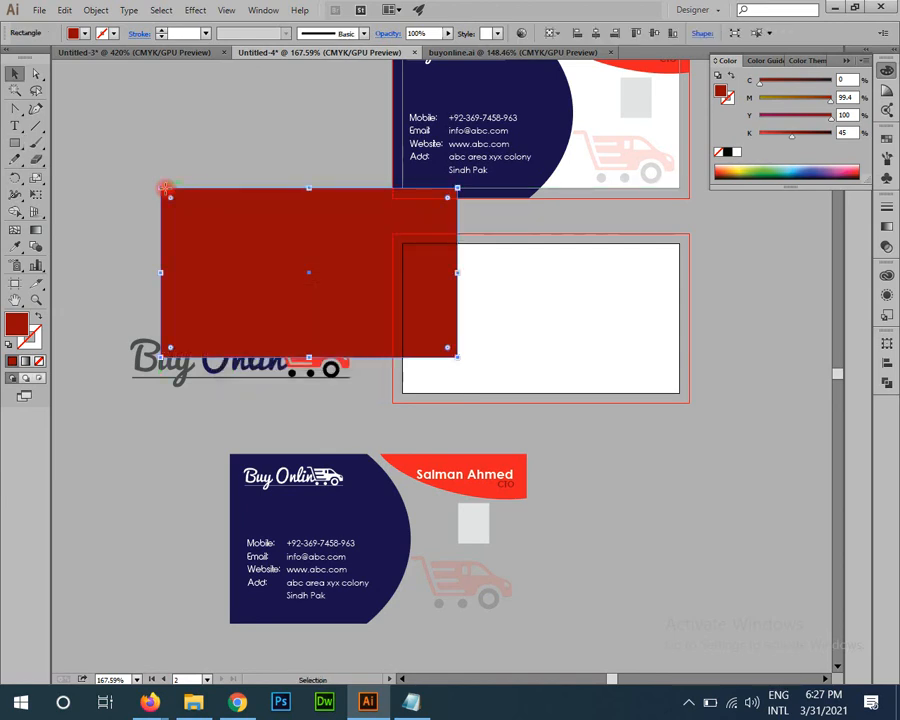
left_click_drag(450, 365, 317, 394)
left_click_drag(415, 348, 455, 347)
Step: Fill the rectangle bright red and centre it horizontally and vertically on the card
key("i")
left_click(464, 166)
key("v")
left_click(622, 395)
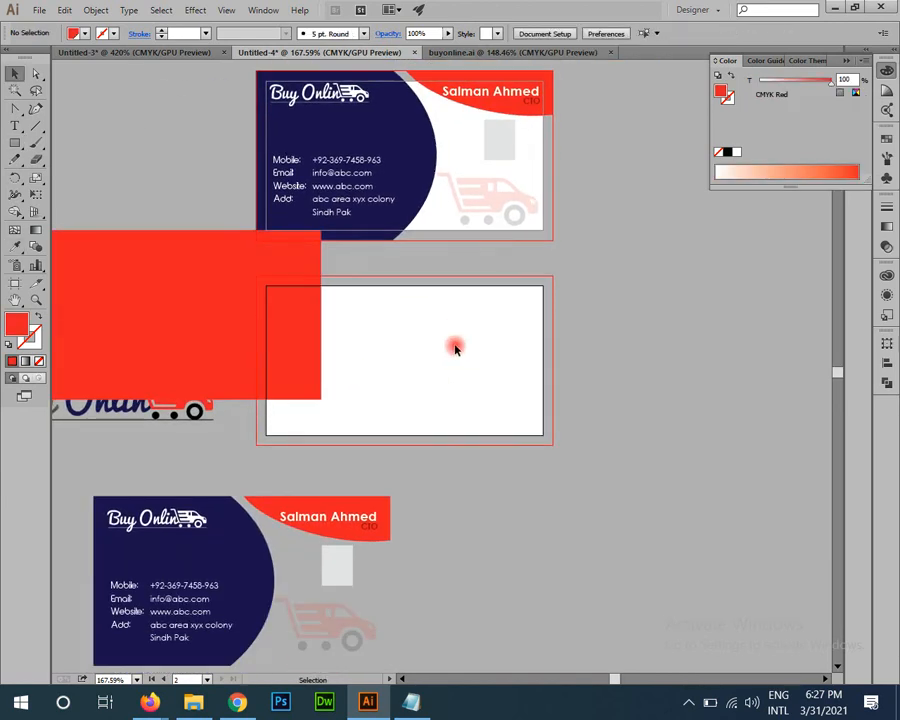
left_click(248, 344)
left_click(397, 332)
left_click(310, 340)
left_click(886, 362)
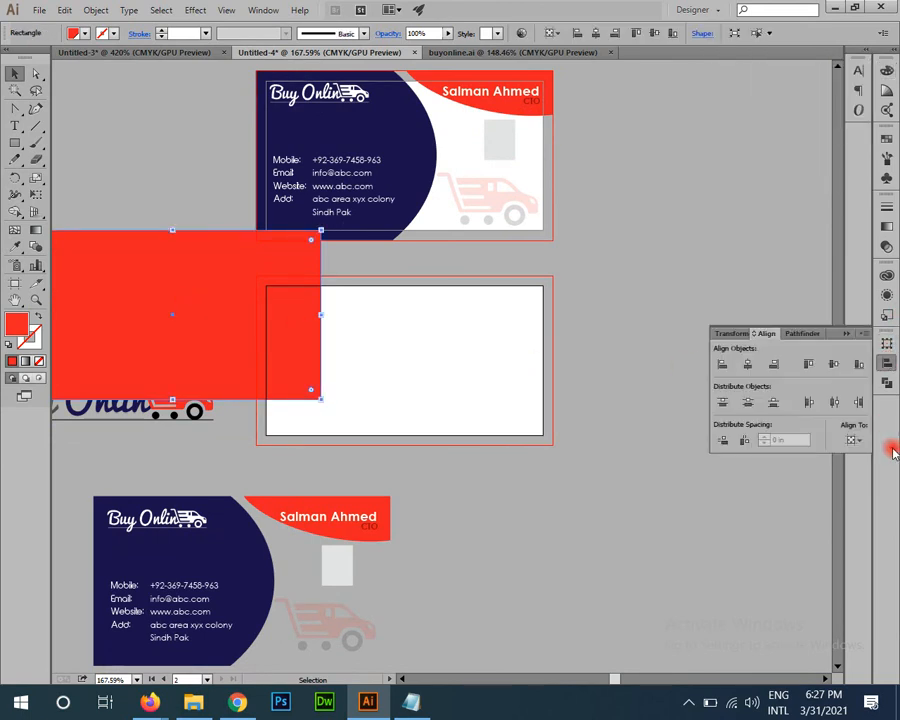
left_click(775, 363)
left_click(836, 363)
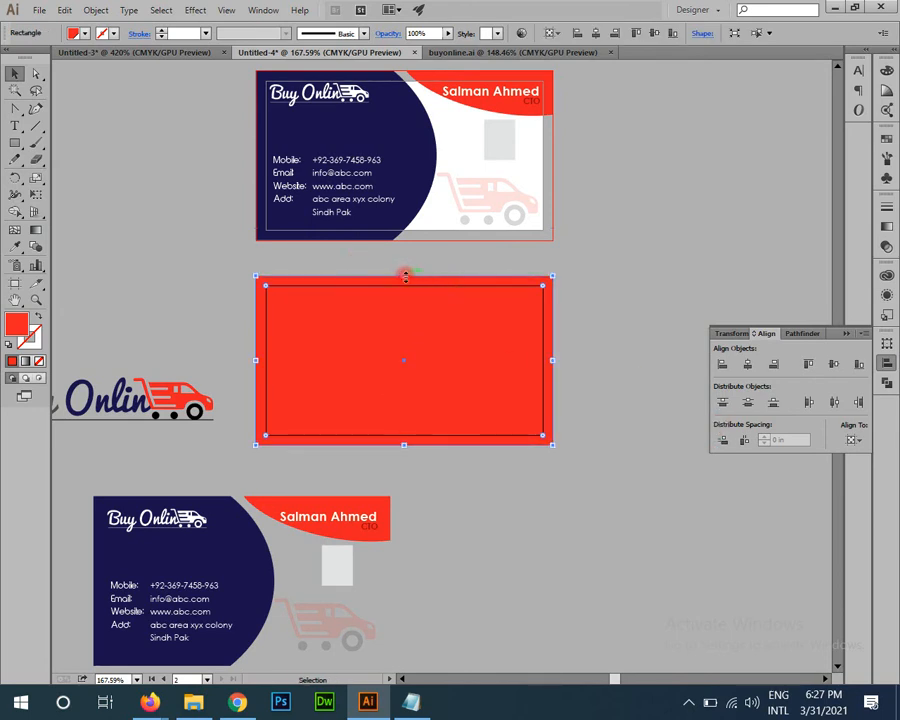
Step: Shrink a rectangle copy into a white band across the card's middle
left_click_drag(405, 276, 403, 325)
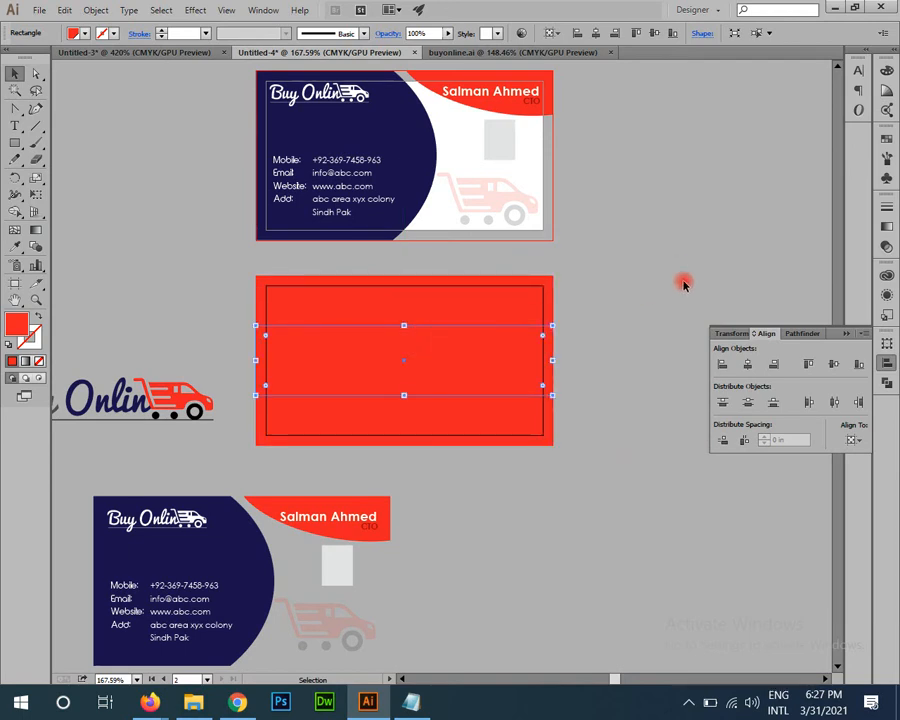
key("i")
left_click(442, 117)
key("v")
left_click(706, 257)
Step: Zoom in on the red card and select the full-colour logo
key("z")
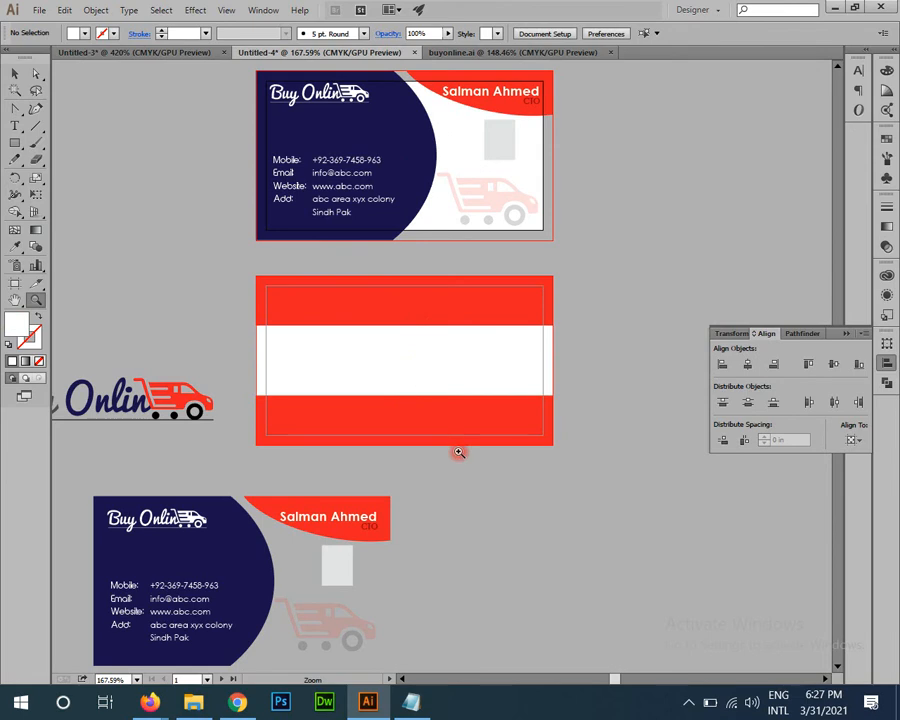
left_click_drag(459, 452, 468, 464)
left_click_drag(430, 500, 462, 442)
key("v")
left_click_drag(310, 400, 230, 427)
left_click(367, 369)
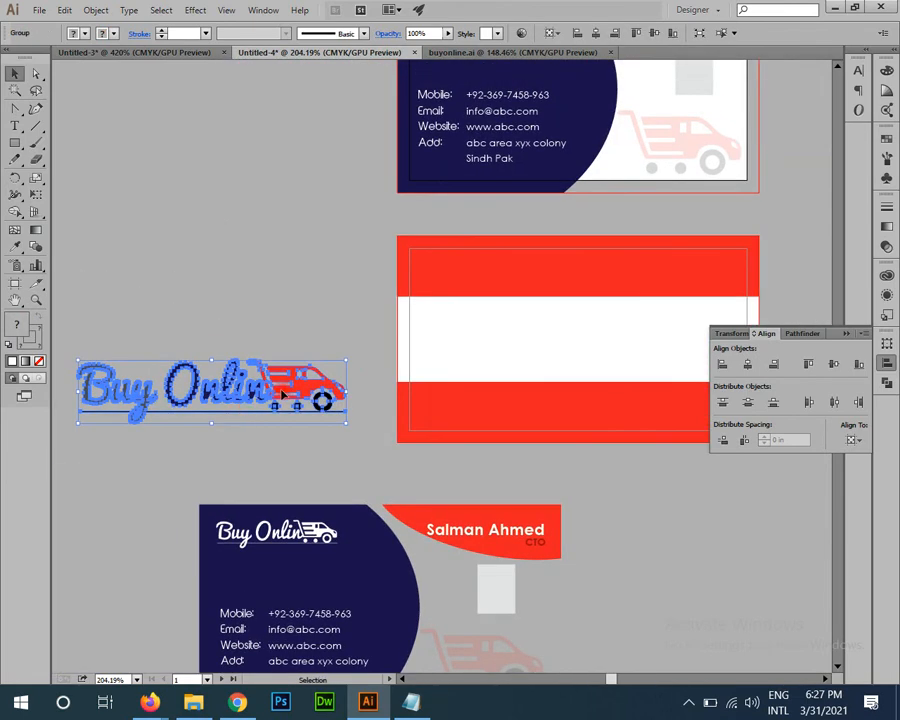
Step: Place the colour logo on the white band and nudge both up together
left_click_drag(283, 395, 648, 350)
left_click_drag(548, 361, 480, 333)
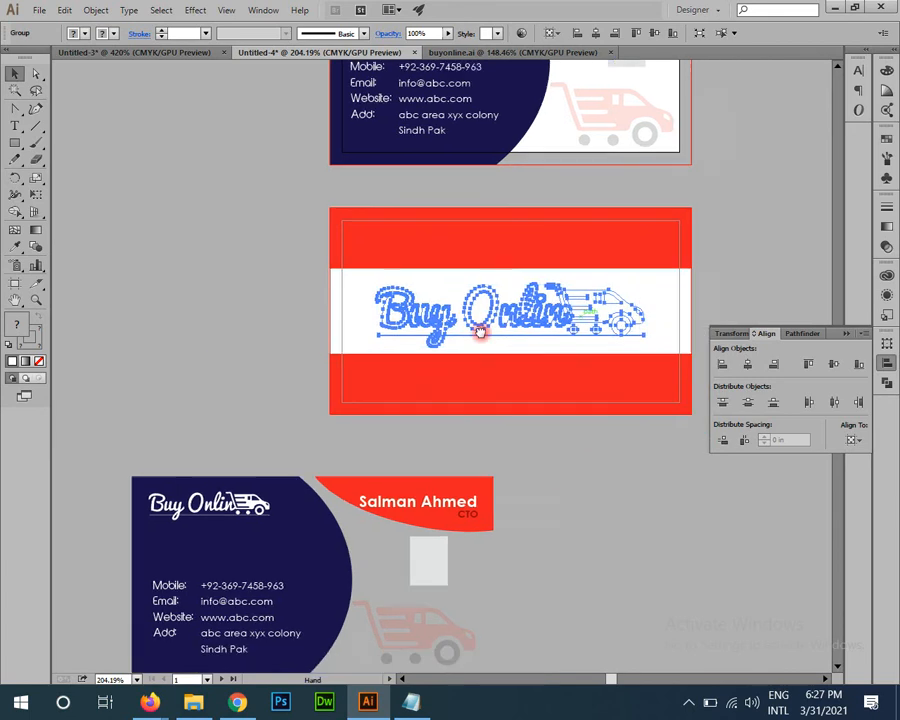
left_click(582, 301, "shift")
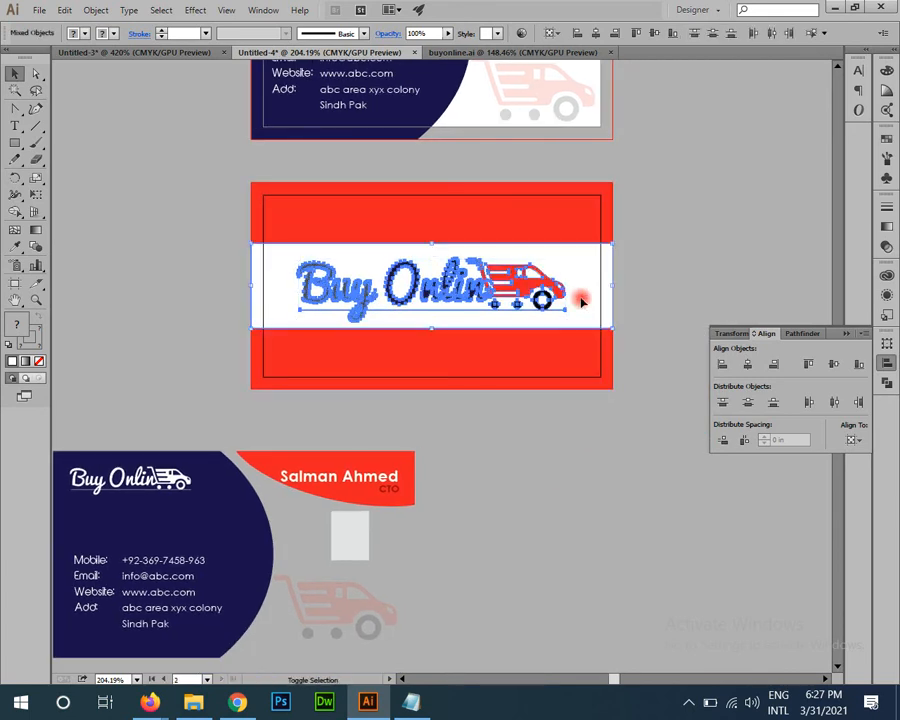
key("Up")
key("Up")
key("Up")
key("Up")
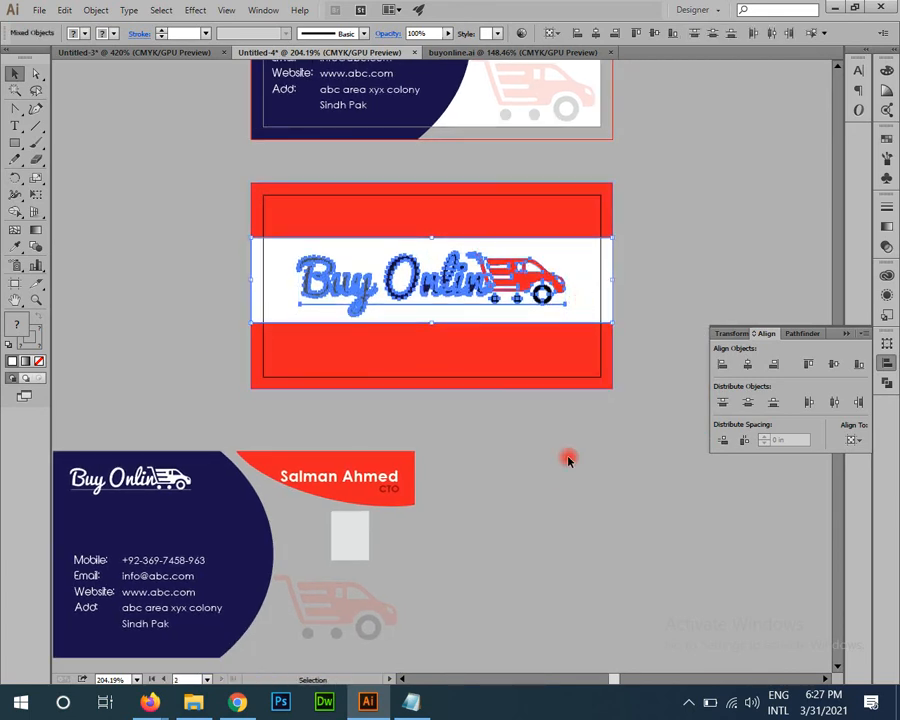
left_click(568, 460)
Step: Enlarge the logo to fill the white band
left_click(518, 296)
left_click_drag(562, 311, 552, 314)
left_click(512, 424)
left_click_drag(512, 424, 494, 345)
left_click(416, 390, "ctrl")
left_click_drag(418, 384, 433, 557)
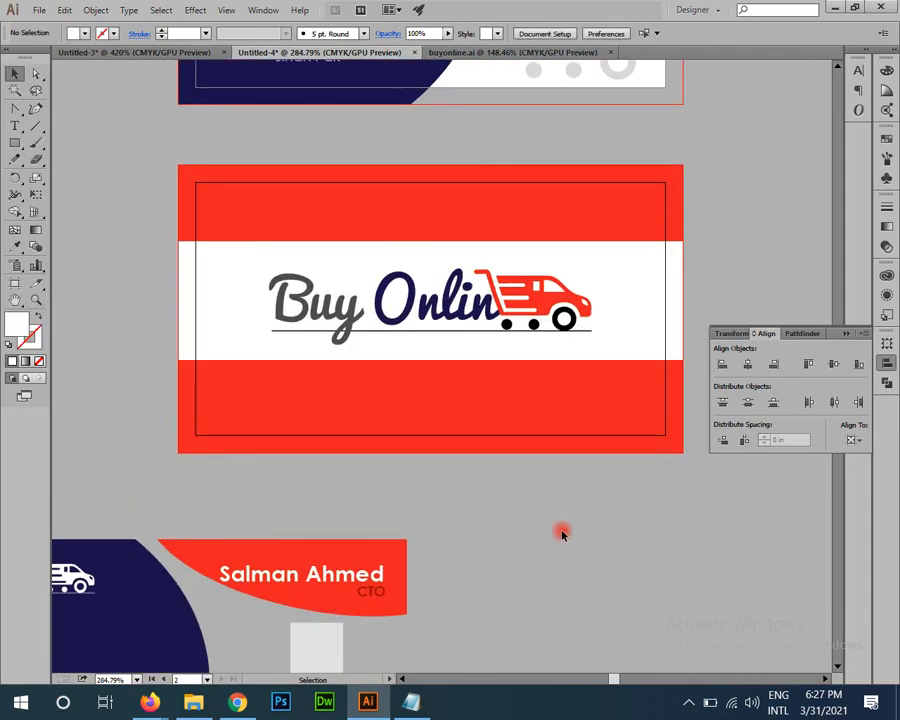
Step: Copy the white band straight down lower on the back card
left_click(653, 251)
left_click_drag(513, 189, 514, 406)
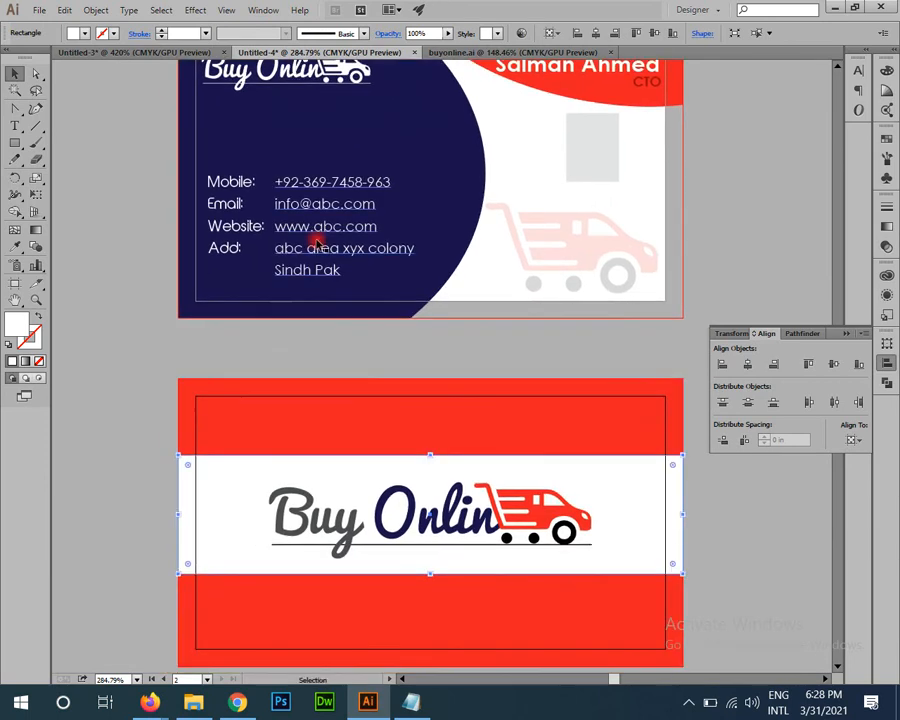
left_click_drag(352, 668, 355, 560)
left_click_drag(470, 555, 450, 472)
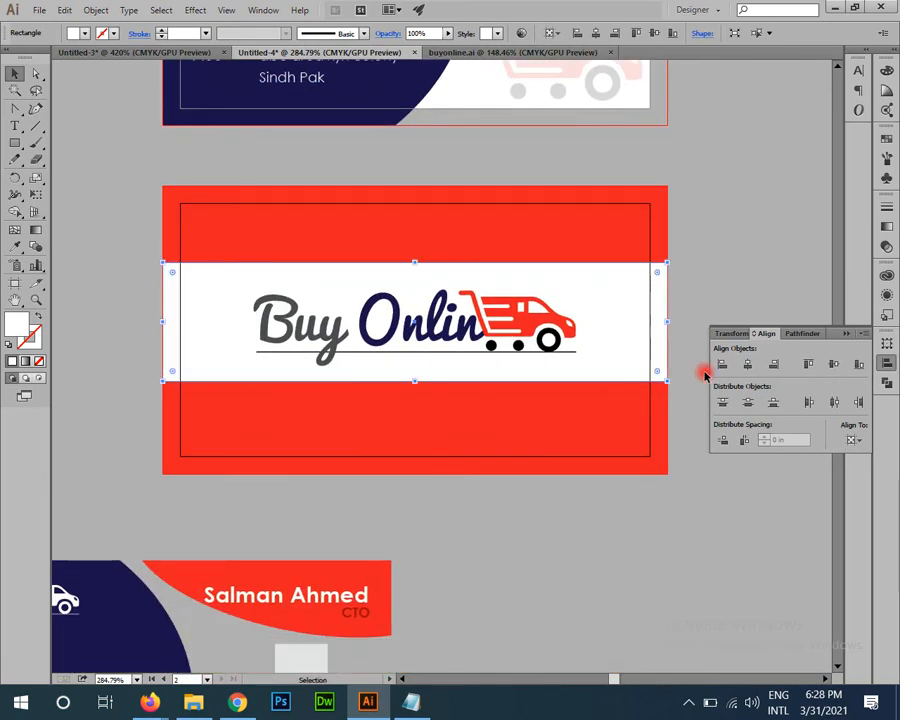
left_click(567, 300, "shift")
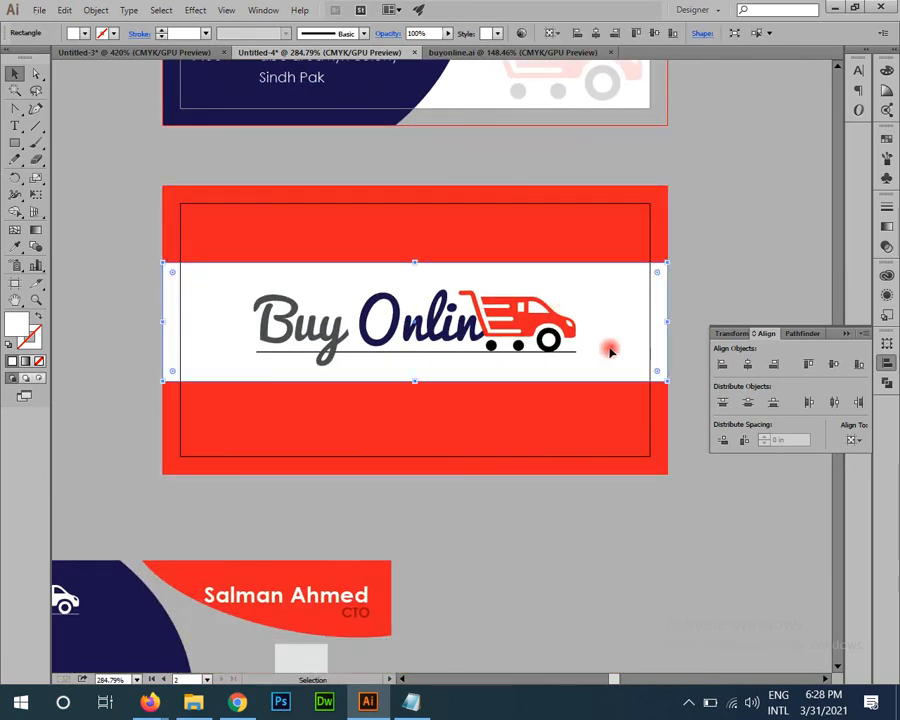
left_click_drag(606, 345, 524, 455)
Step: Move the copied white bar down 0.2 in
left_click(572, 497)
left_click_drag(466, 476, 486, 408)
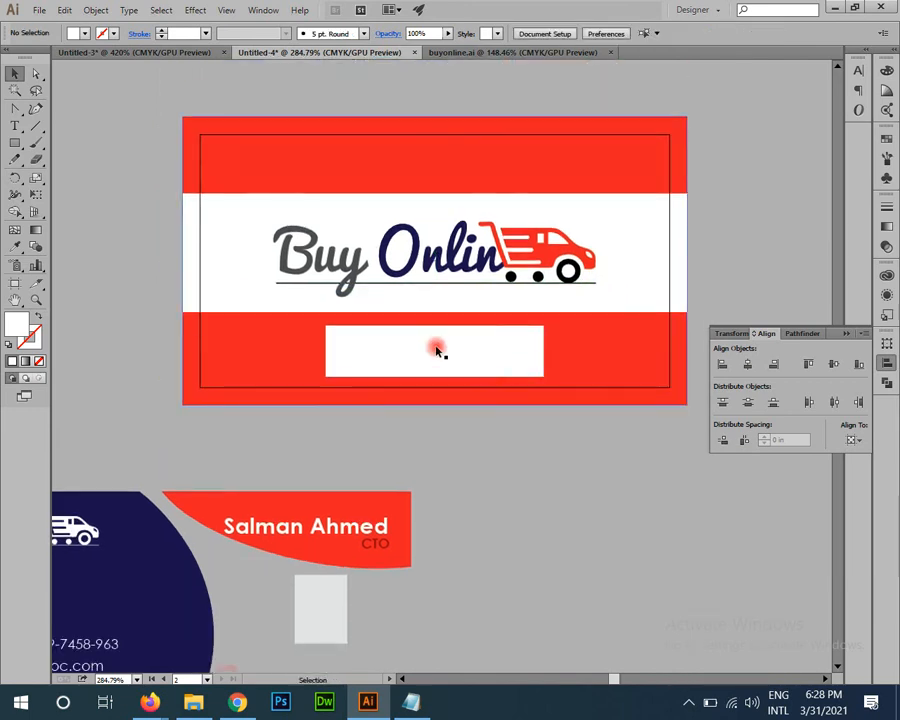
left_click_drag(436, 353, 434, 383)
left_click(509, 456)
scroll(555, 482, "up", 5)
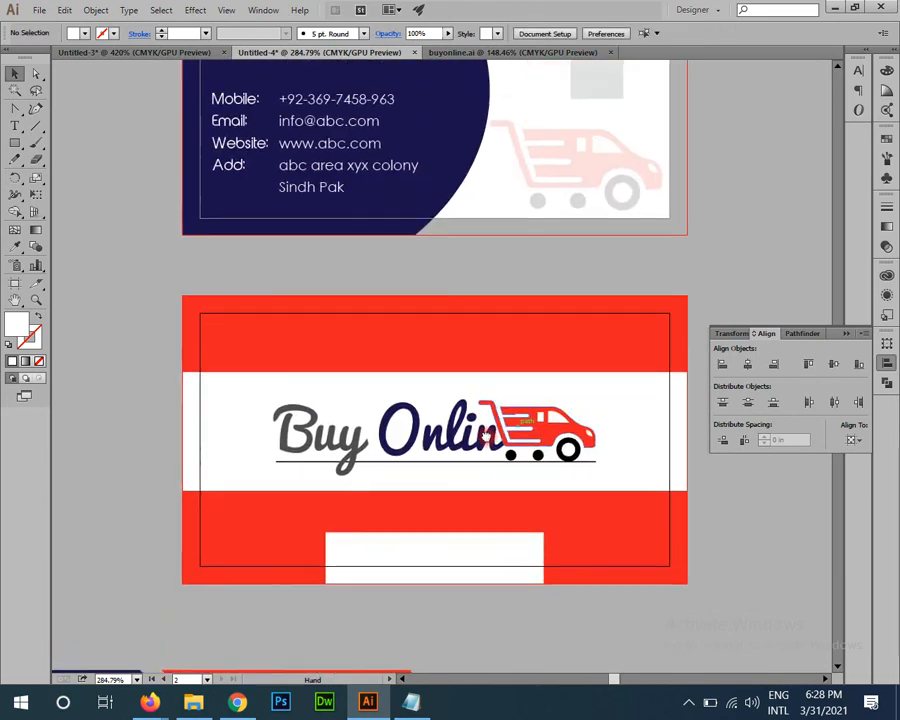
Step: Fill the bottom bar with the front card's navy using the Eyedropper
key("i")
left_click_drag(483, 237, 422, 286)
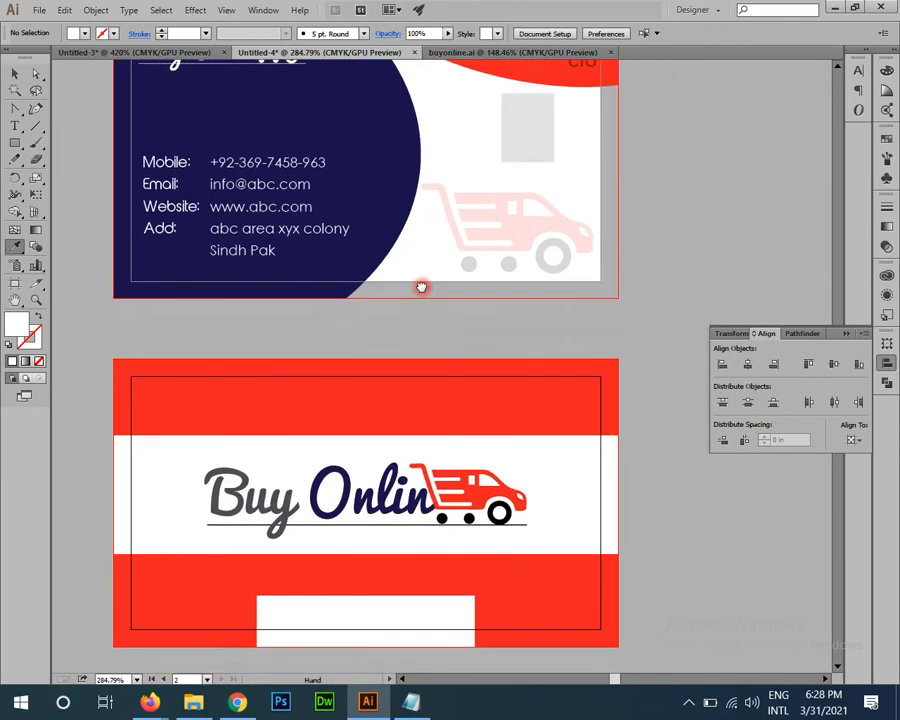
left_click_drag(455, 450, 464, 386)
left_click(391, 200)
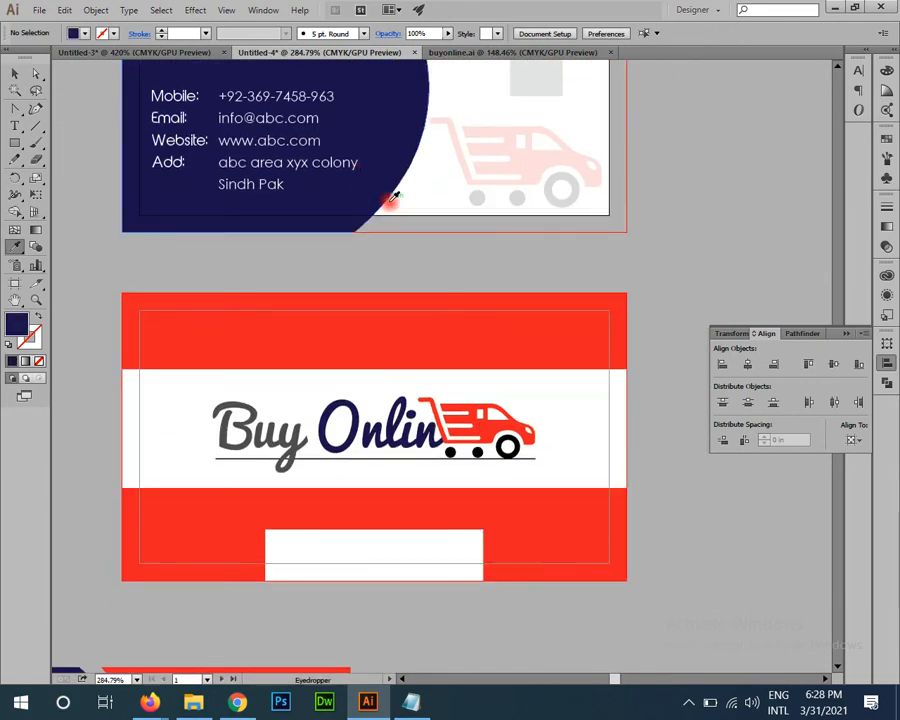
key("z")
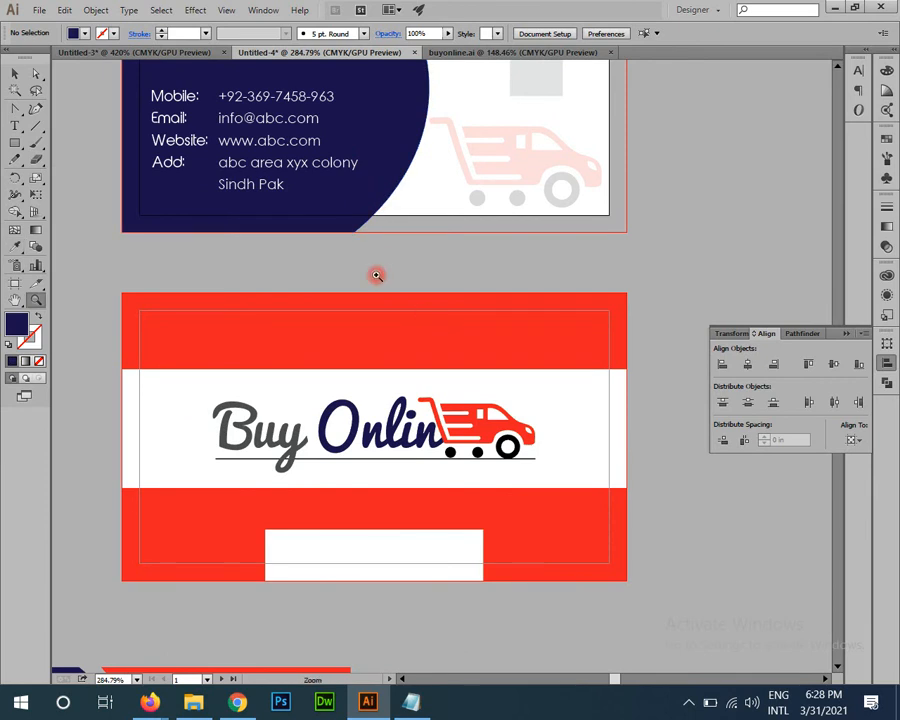
left_click(450, 545, "ctrl")
key("i")
left_click(337, 207)
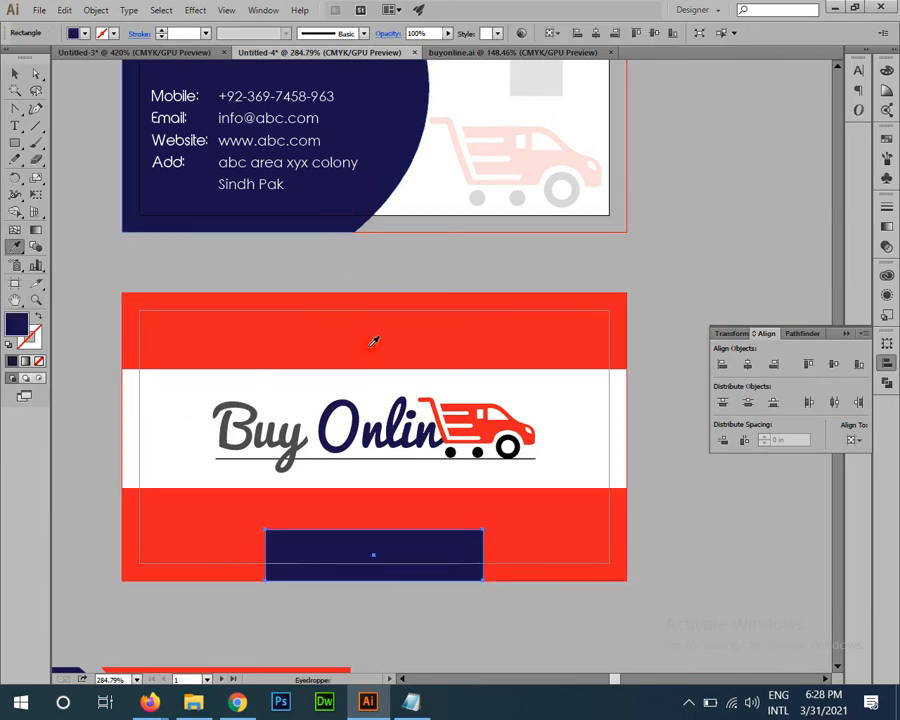
Step: Shorten the navy bar by dragging its top edge down
key("z")
left_click_drag(355, 446, 403, 299)
key("v")
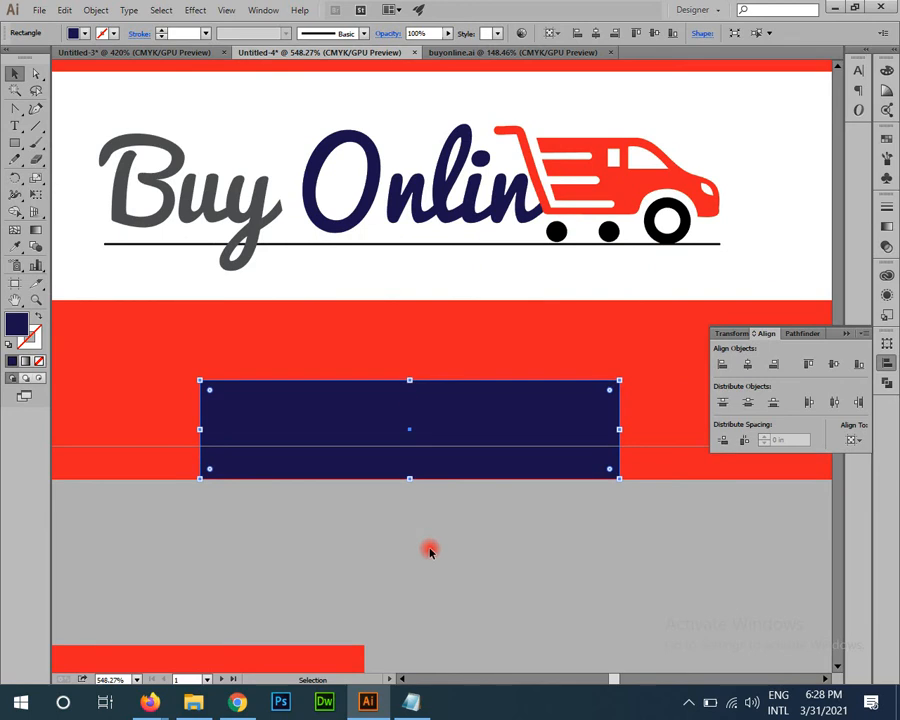
left_click_drag(410, 382, 414, 397)
Step: Copy the front's contact text block down onto the card back
left_click(468, 520)
left_click_drag(298, 367, 275, 180)
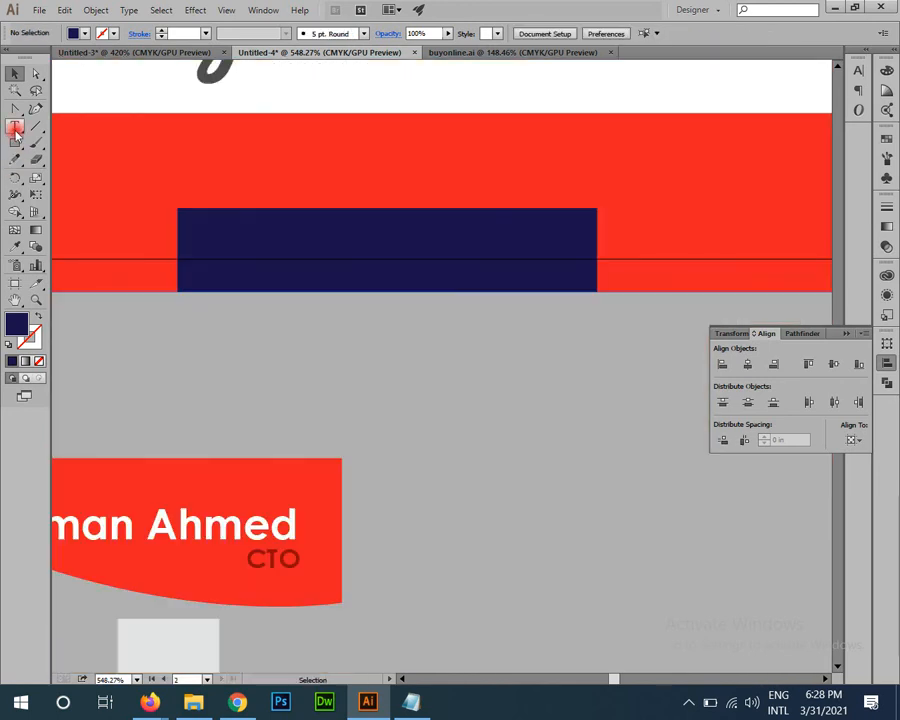
left_click(15, 131)
key("z")
left_click_drag(325, 335, 130, 222)
left_click_drag(382, 267, 404, 431)
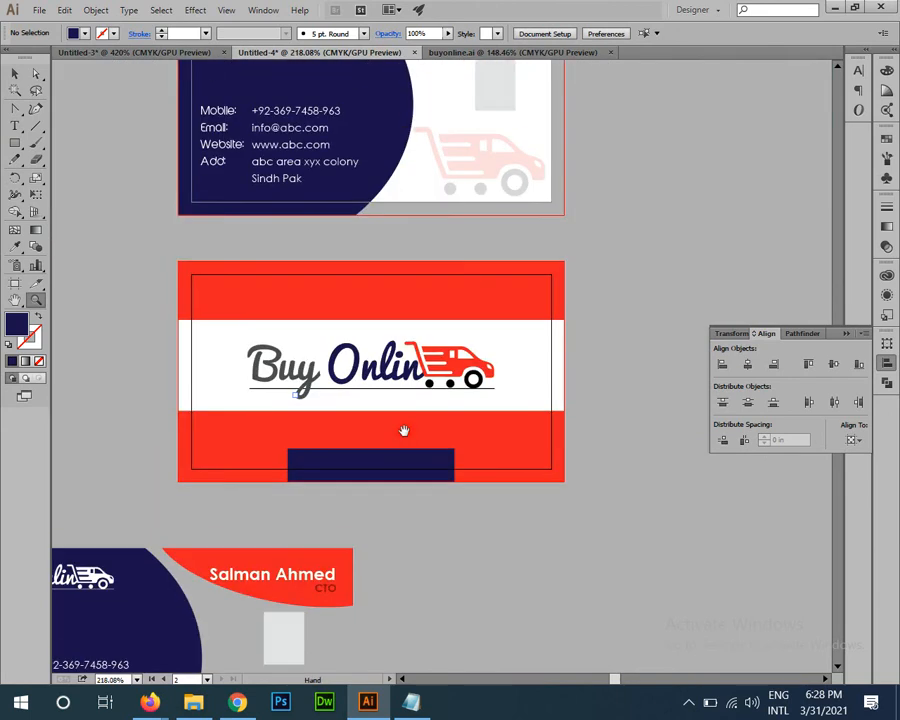
key("v")
left_click_drag(293, 144, 394, 515)
left_click_drag(356, 376, 303, 183)
key("ctrl+space")
left_click_drag(338, 314, 437, 440)
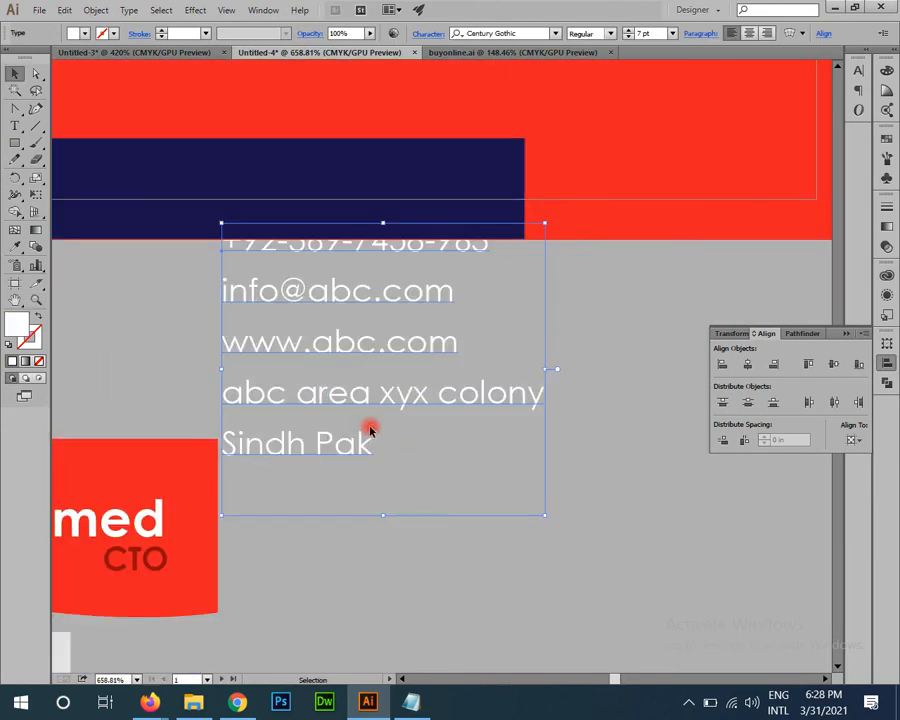
key("t")
left_click_drag(372, 446, 197, 402)
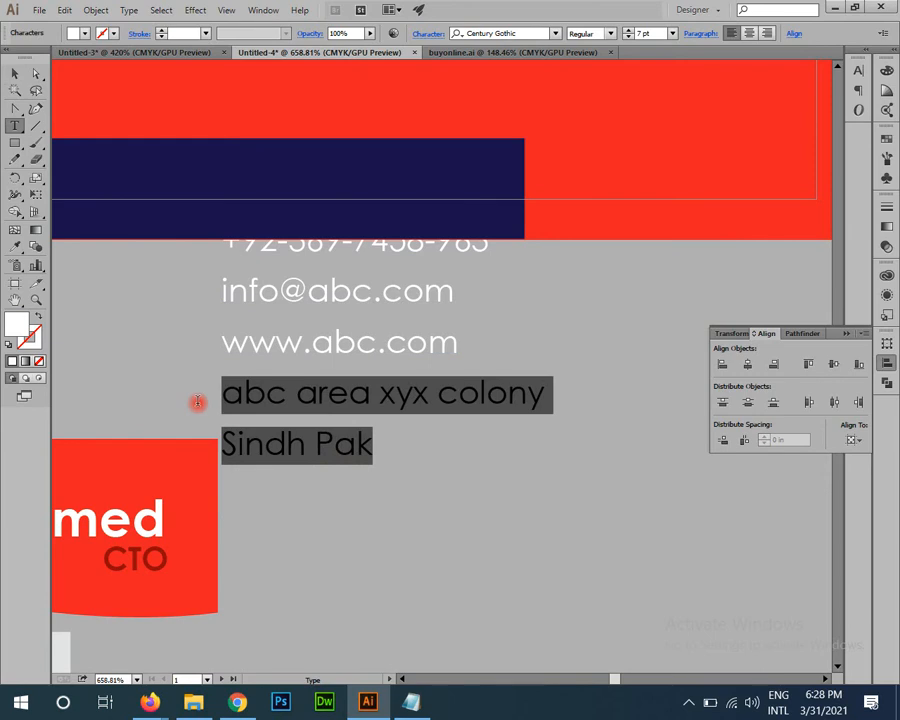
key("BackSpace")
left_click_drag(455, 292, 100, 228)
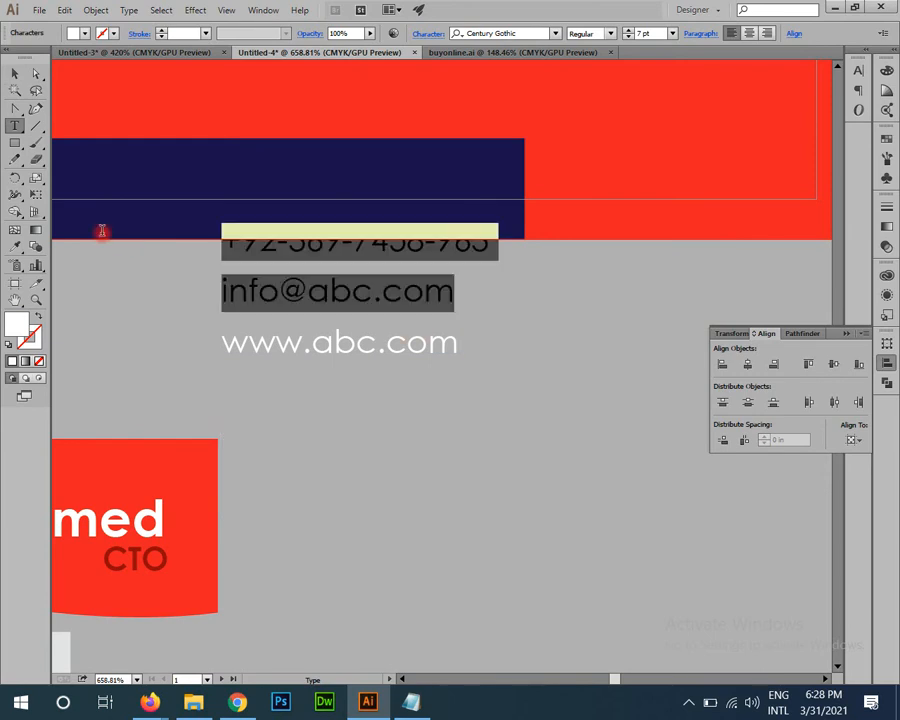
key("BackSpace")
key("Delete")
key("Escape")
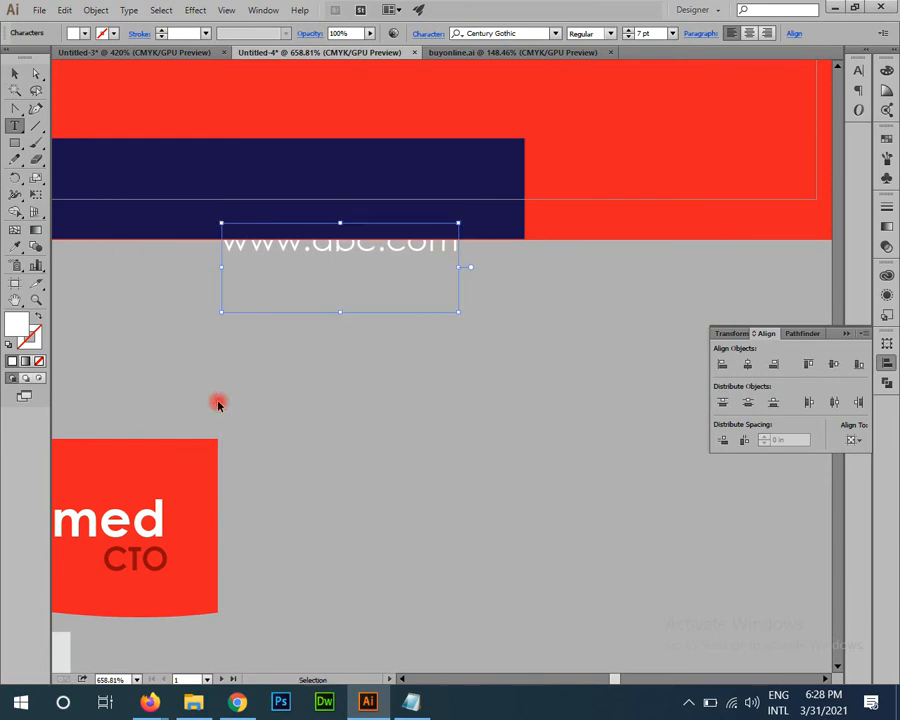
left_click_drag(357, 444, 421, 623)
left_click_drag(445, 430, 364, 366)
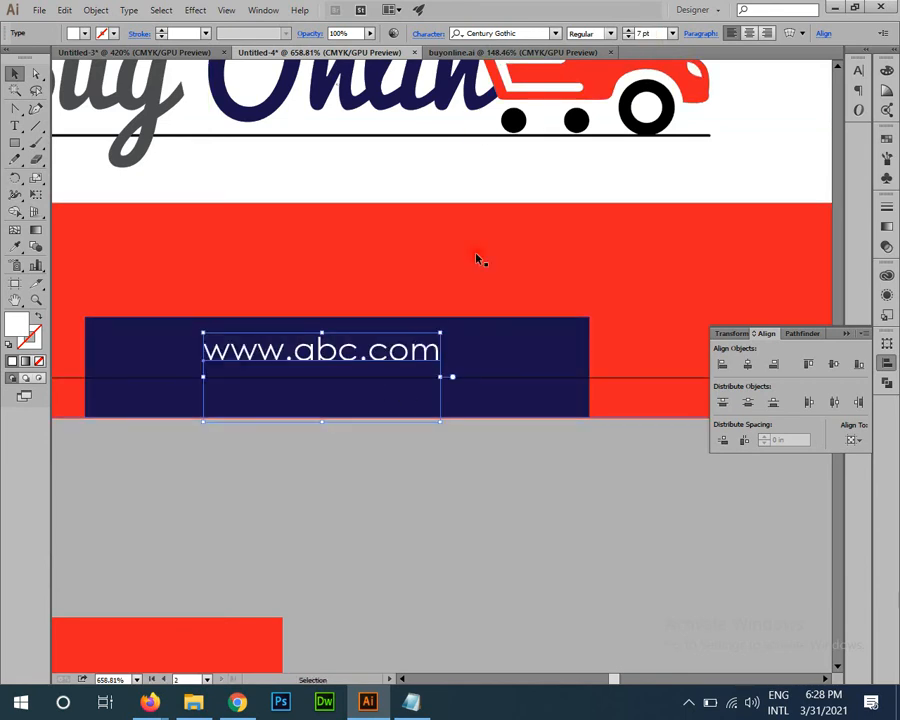
double_click(418, 347)
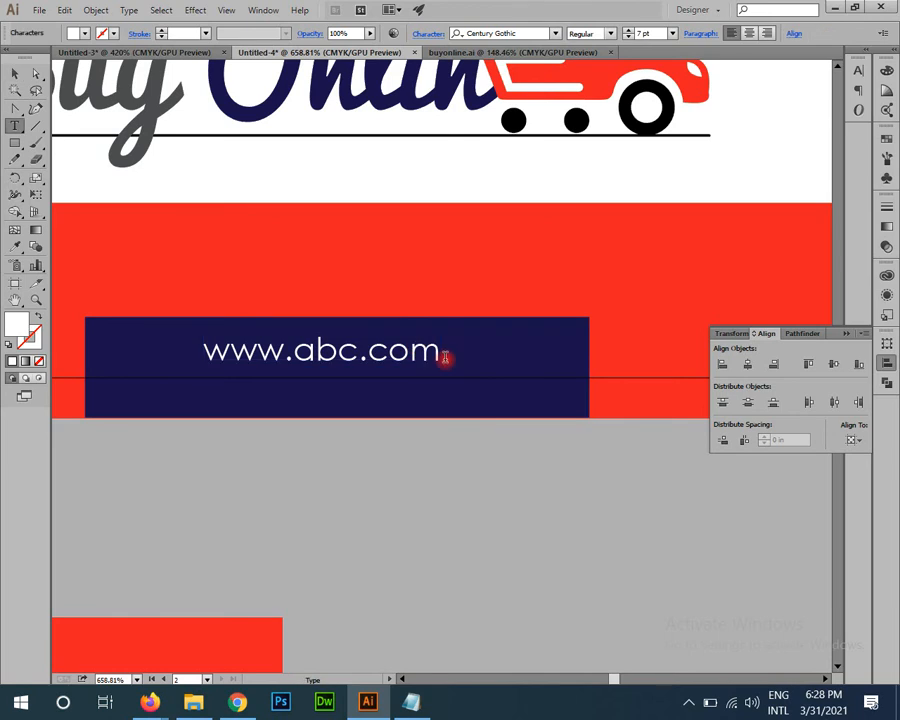
key("Escape")
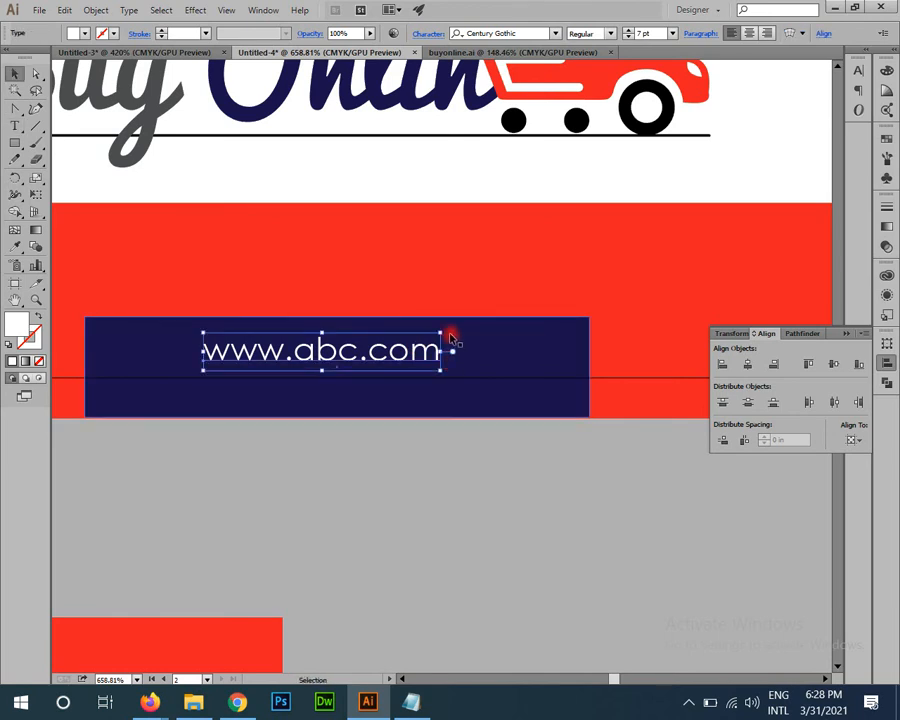
scroll(640, 32, "up", 2)
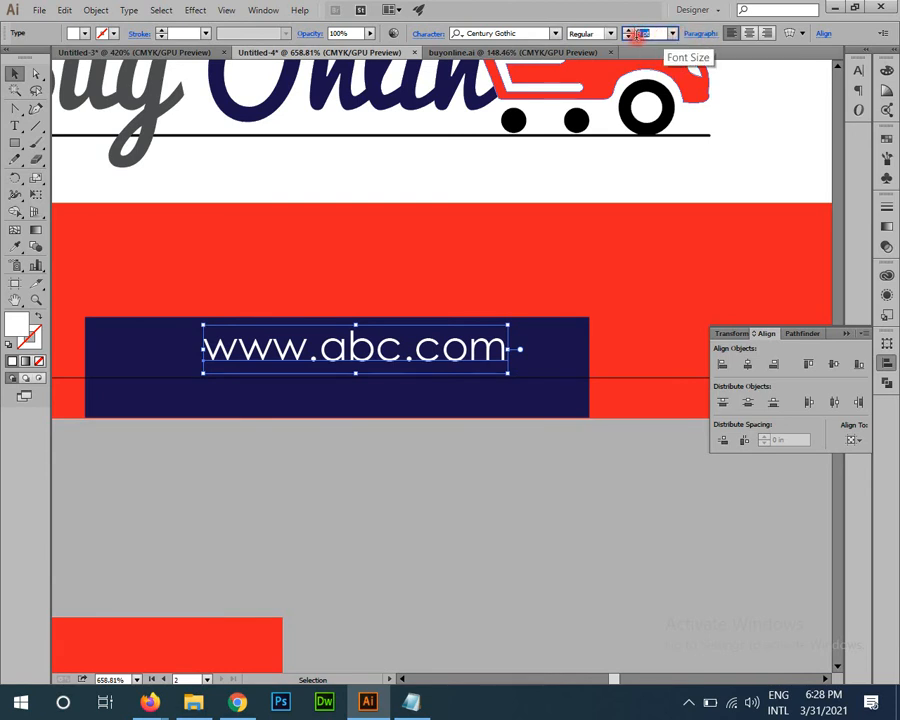
left_click(610, 33)
left_click(592, 79)
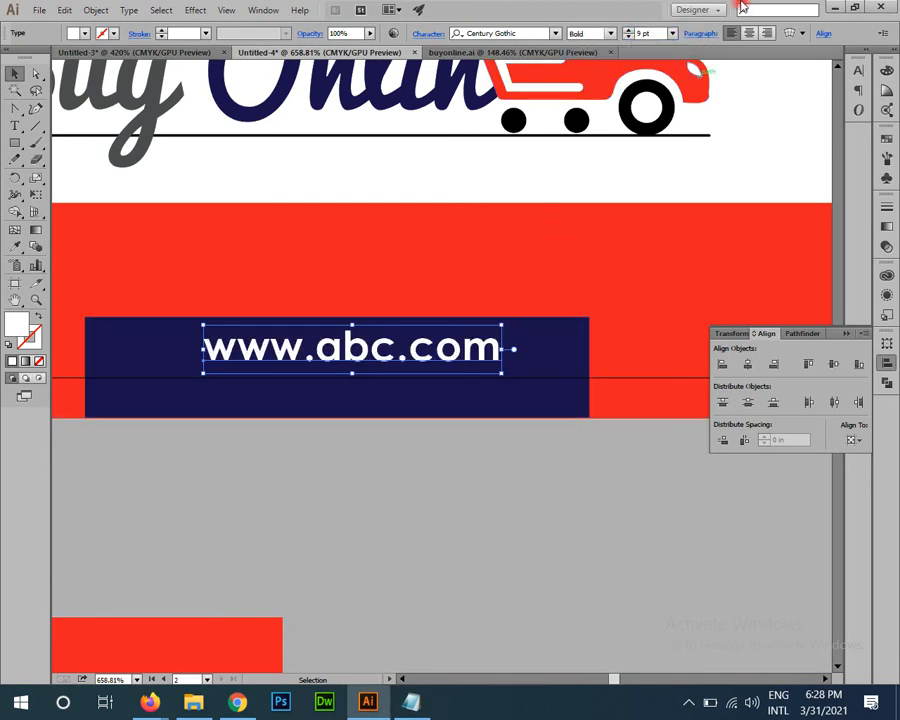
key("a")
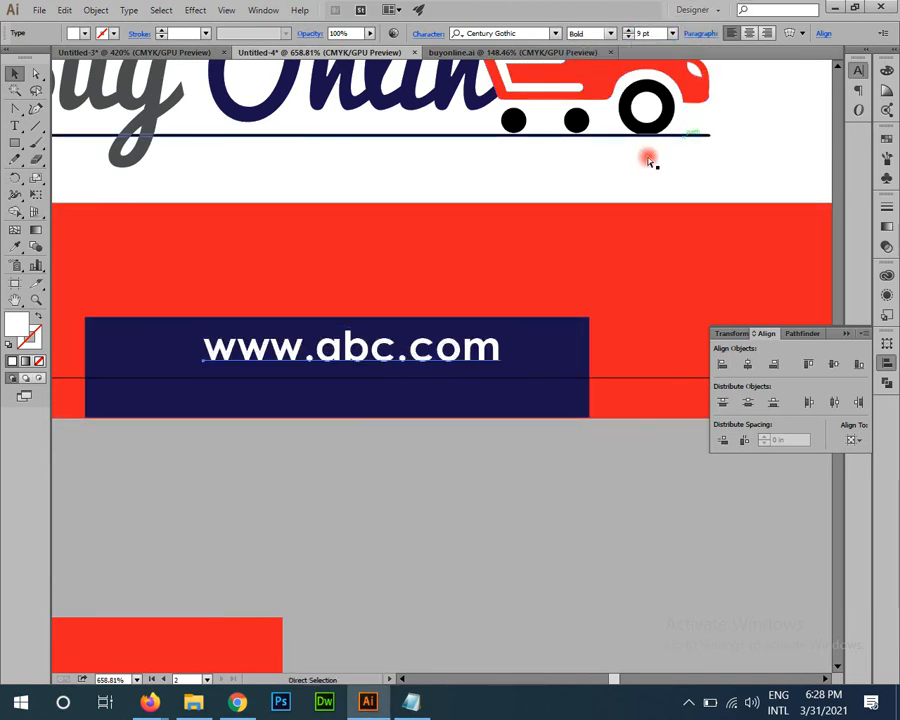
key("ctrl+t")
key("v")
left_click(812, 160)
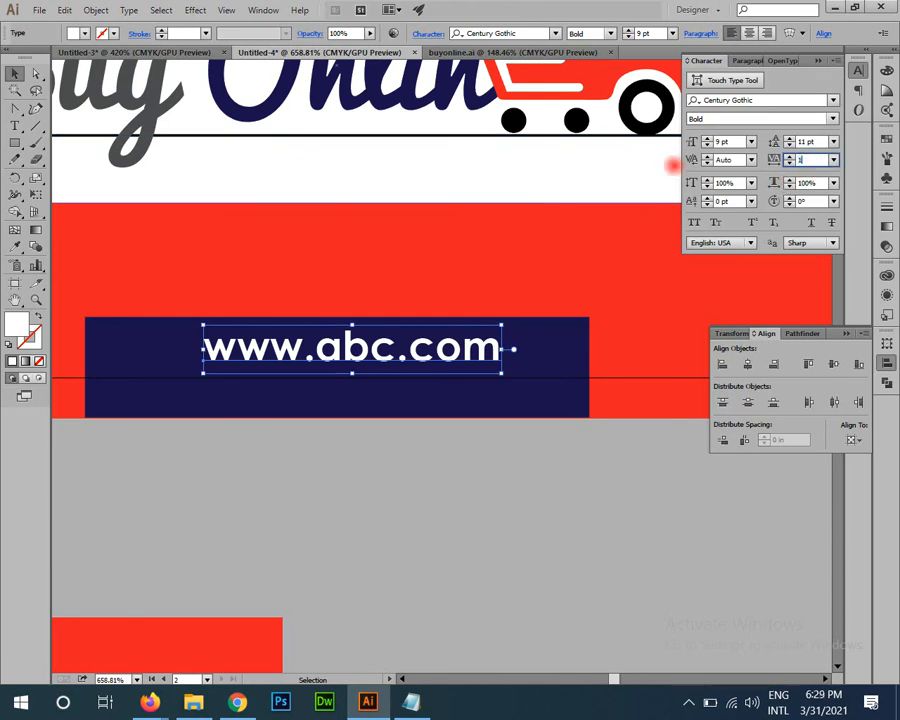
key("Return")
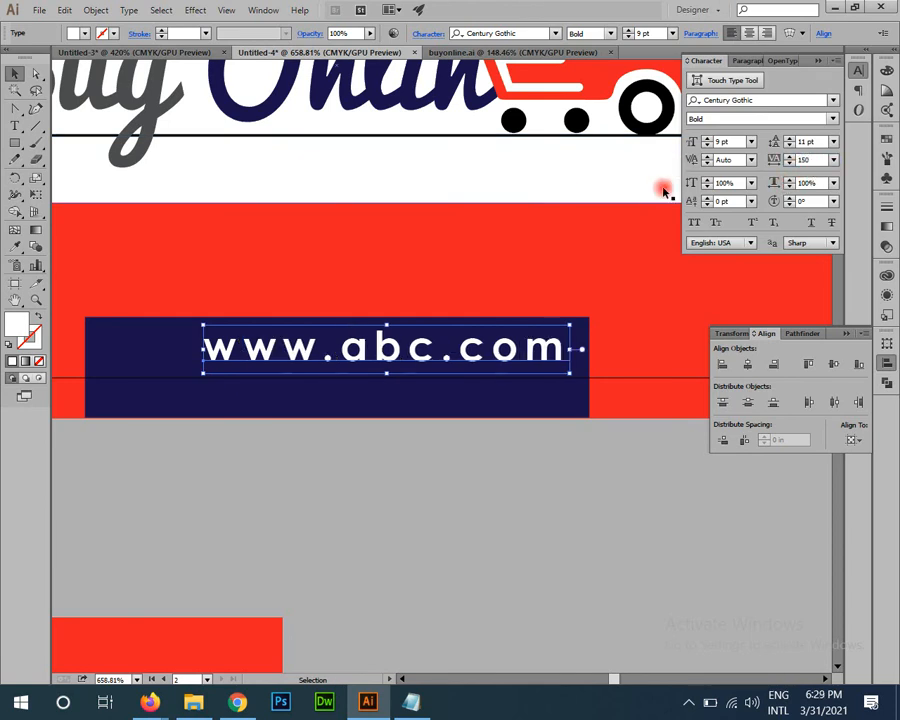
left_click(812, 161)
type("250")
key("Return")
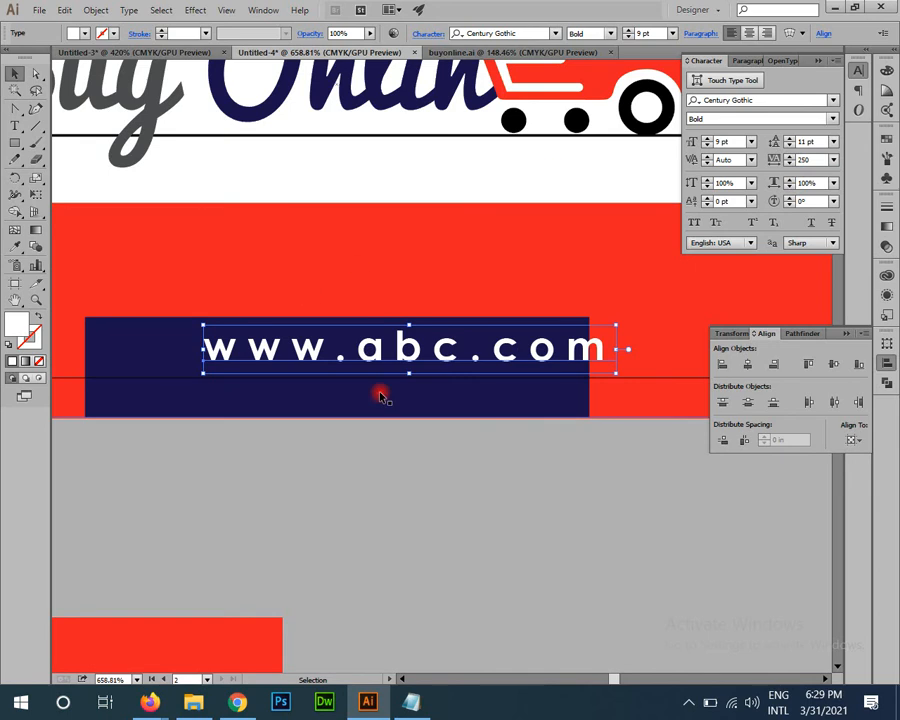
left_click_drag(442, 362, 390, 366)
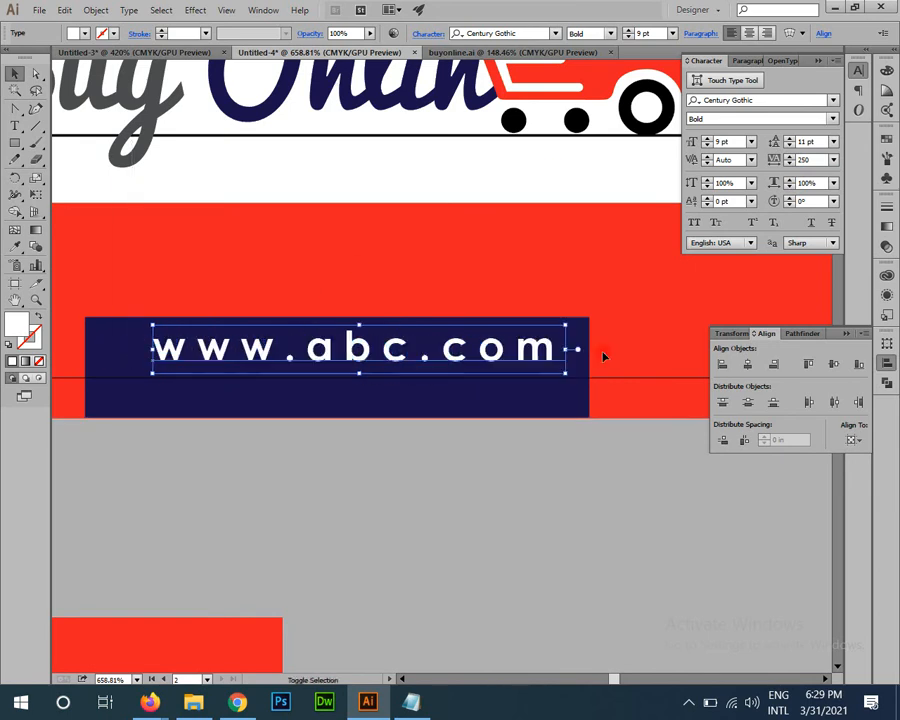
left_click(747, 364)
left_click(627, 553)
left_click_drag(581, 539, 435, 353)
left_click(519, 407)
left_click(492, 380, "shift")
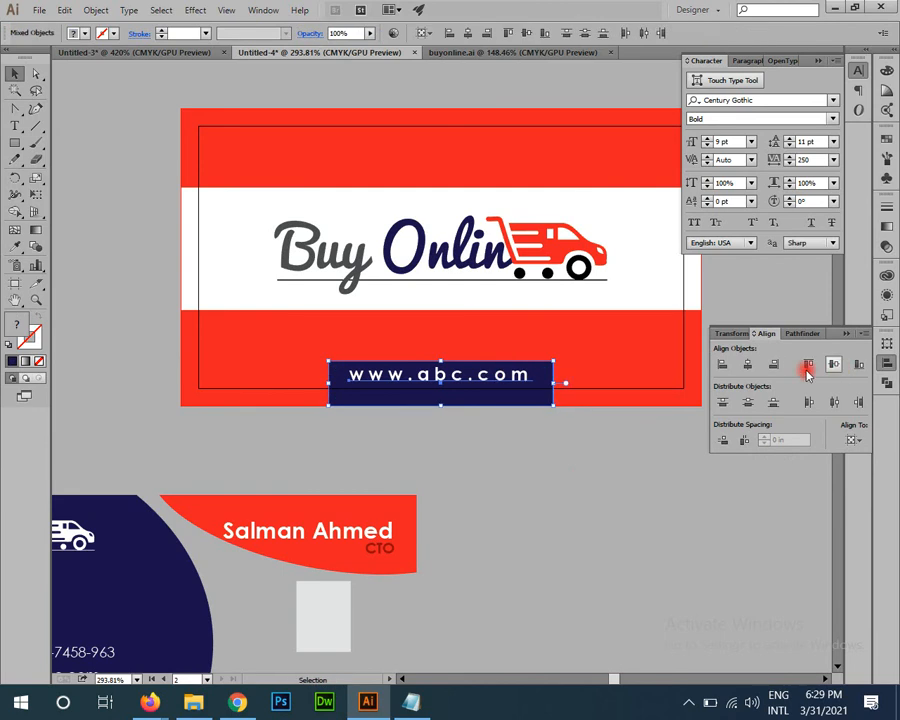
left_click(750, 364)
Step: Deselect and frame the view so both card sides are visible for review
left_click(667, 526)
left_click_drag(591, 507, 565, 534)
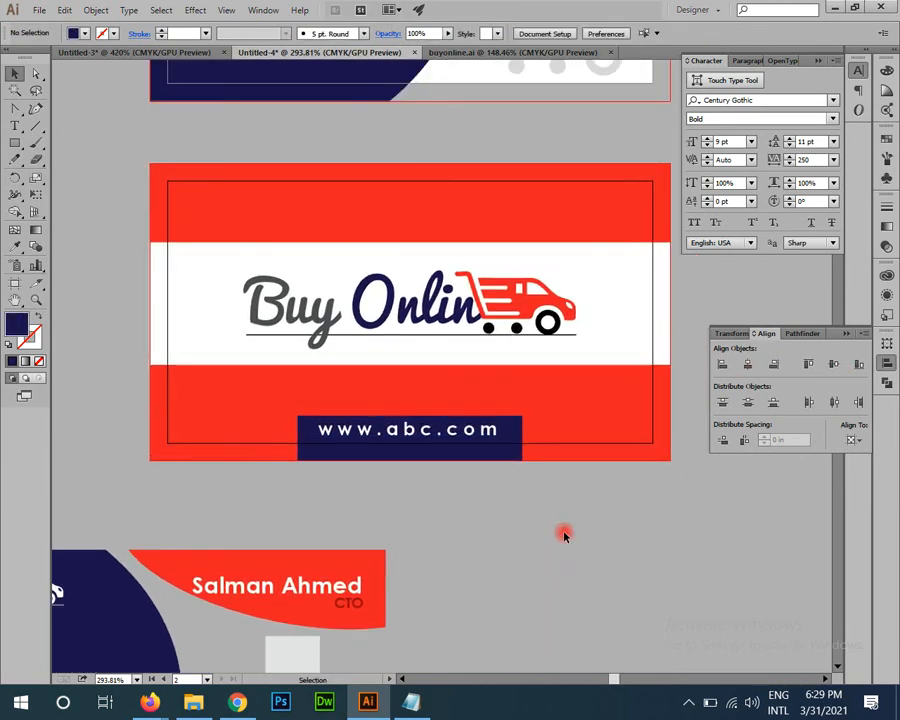
left_click_drag(630, 511, 548, 508)
left_click_drag(641, 458, 625, 616)
left_click_drag(429, 388, 408, 372)
left_click_drag(504, 373, 263, 416)
left_click_drag(284, 310, 498, 364)
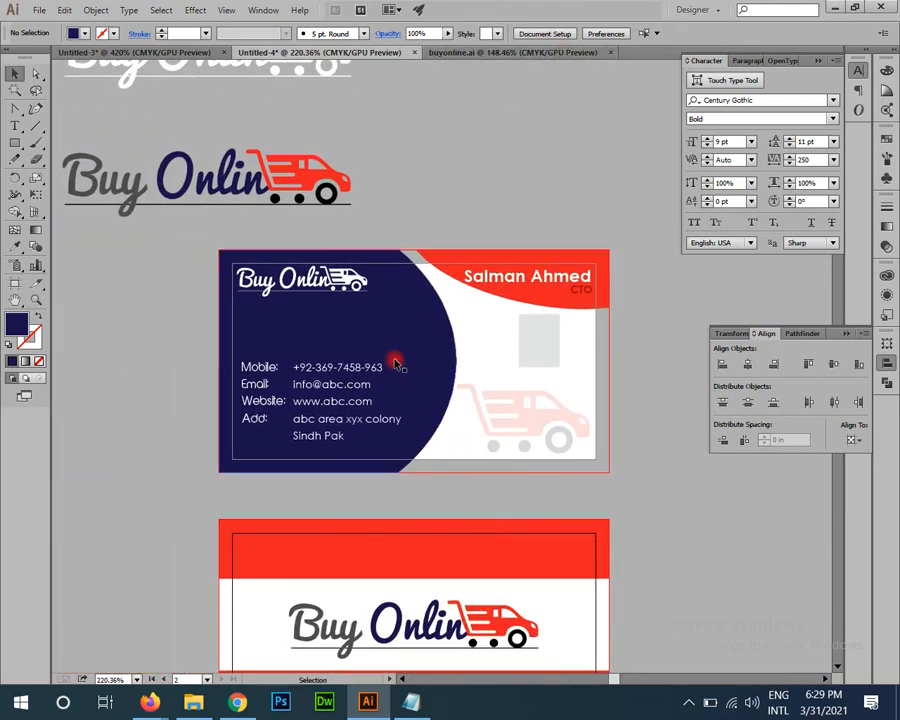
left_click_drag(264, 414, 258, 250)
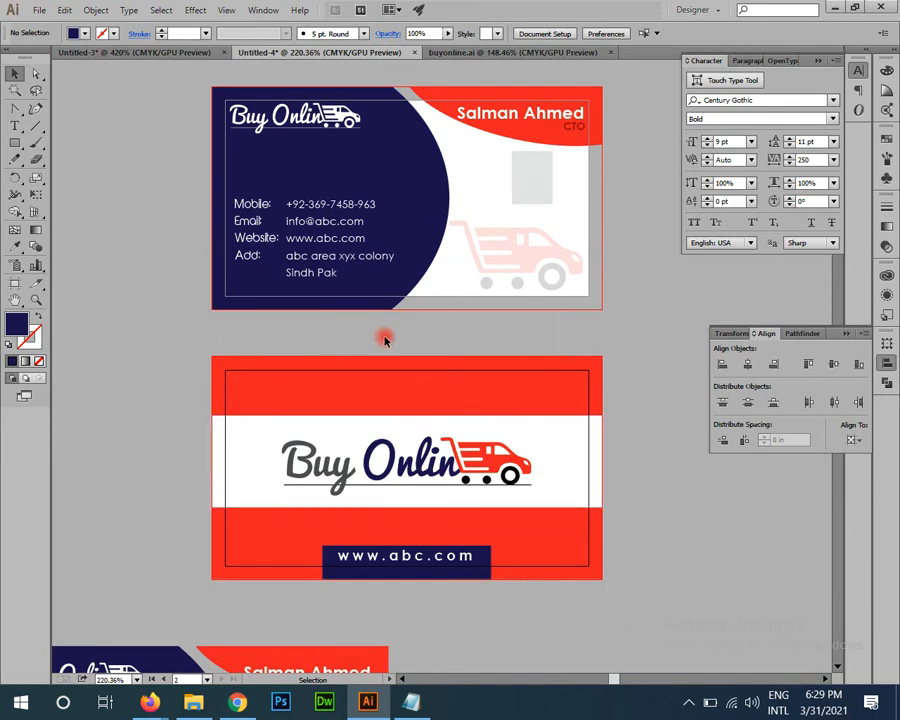
left_click_drag(293, 348, 210, 509)
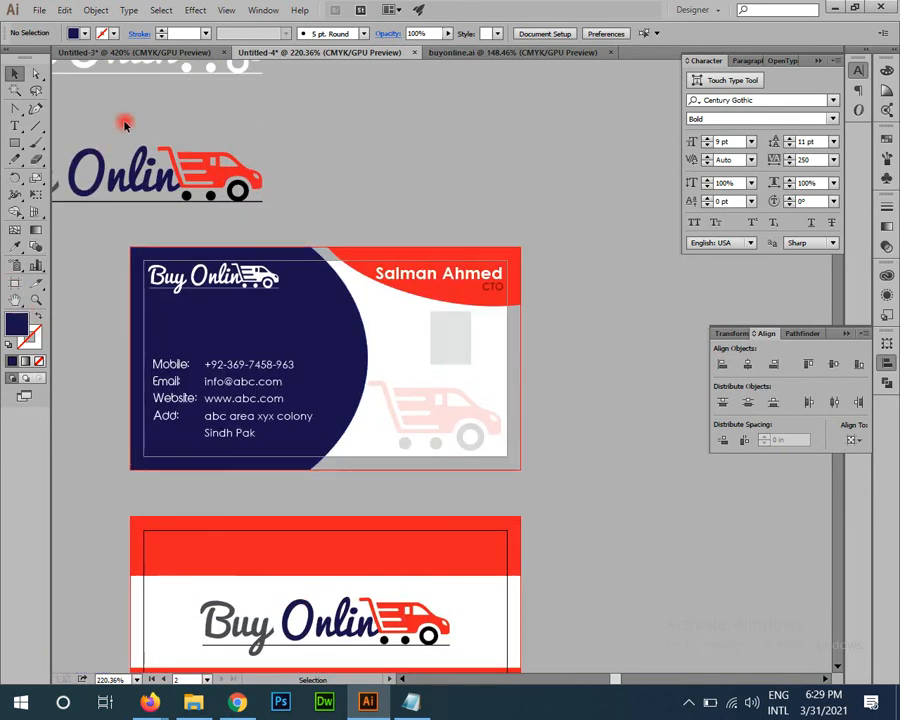
Step: Inspect the pink-band card in Untitled-3, then return to the Untitled-4 business card
left_click(130, 52)
left_click_drag(352, 372, 152, 397)
left_click_drag(472, 418, 287, 355)
left_click(287, 355)
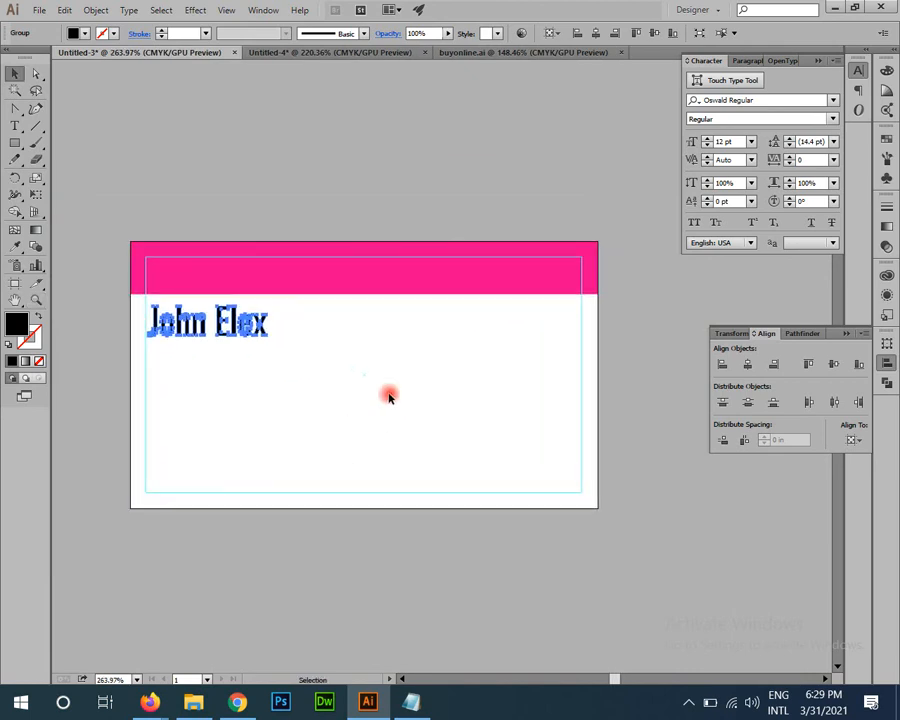
left_click(415, 392)
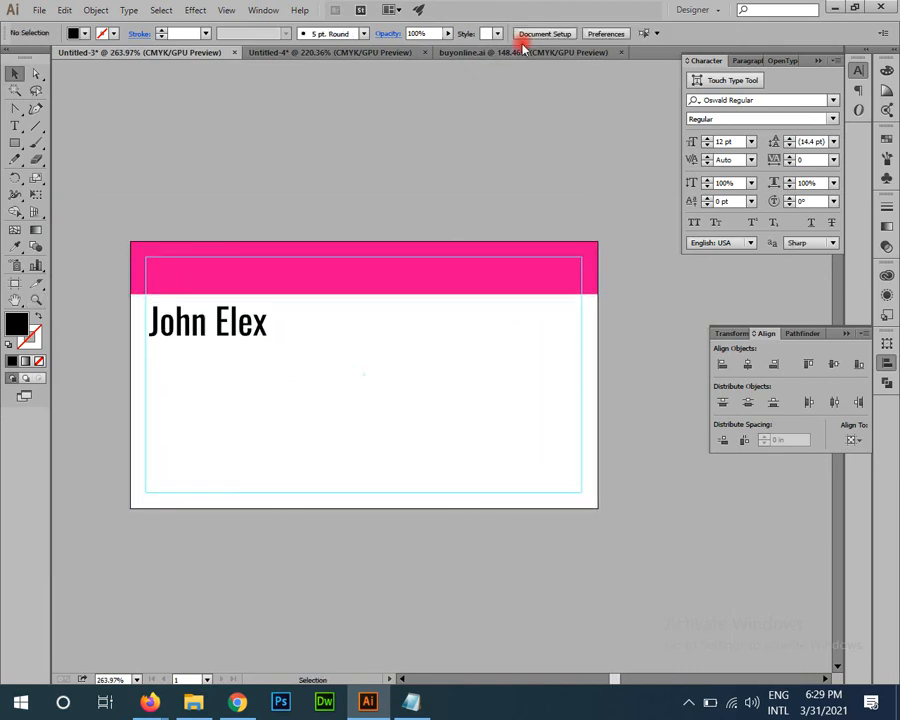
left_click(365, 52)
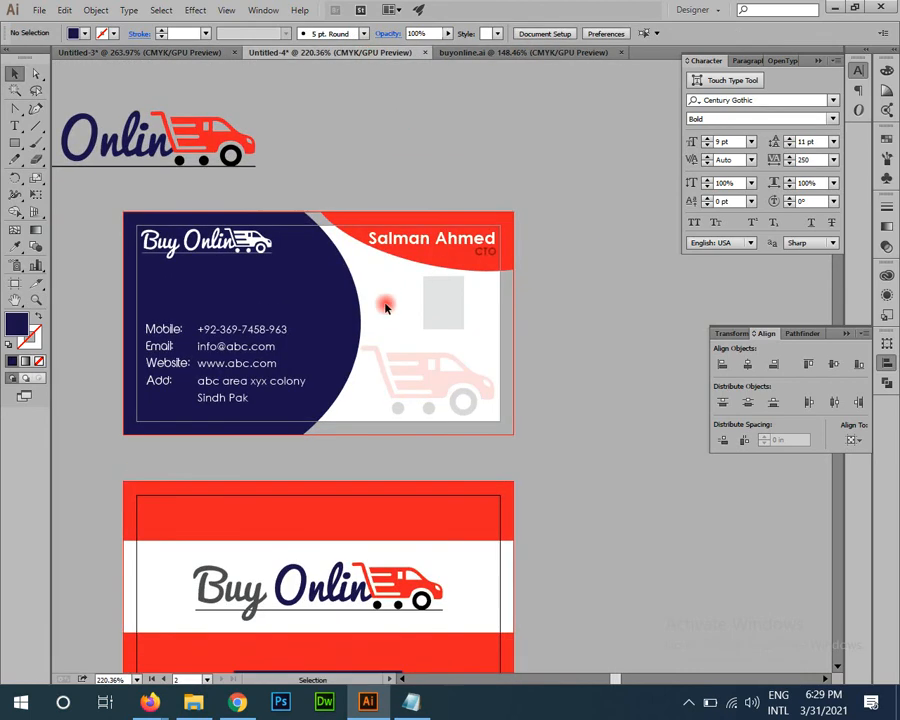
Step: Launch File Explorer from the taskbar and maximize its Downloads window
left_click(197, 699)
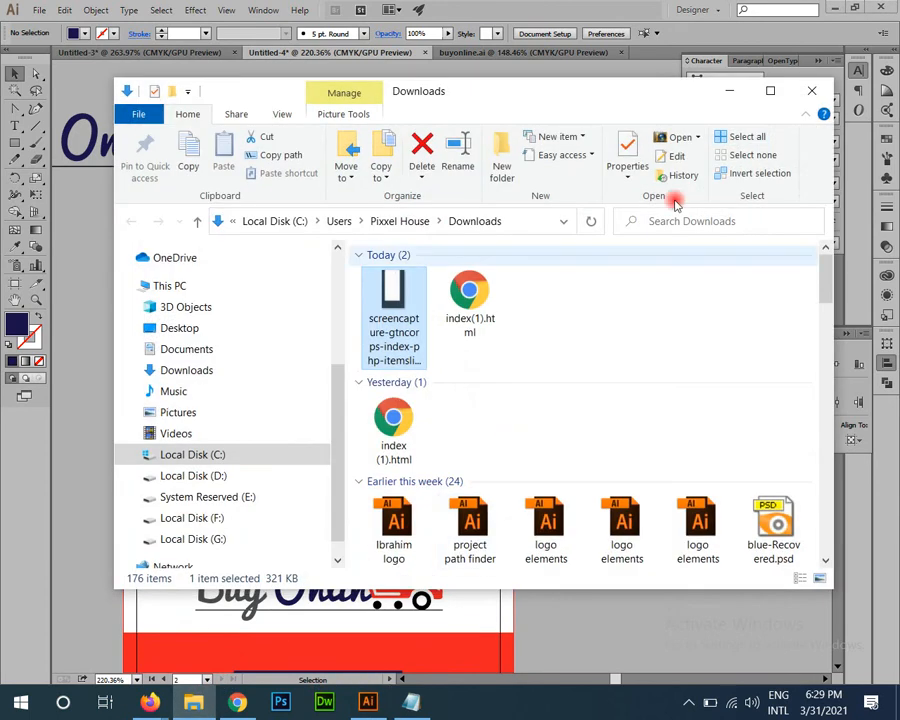
left_click(770, 91)
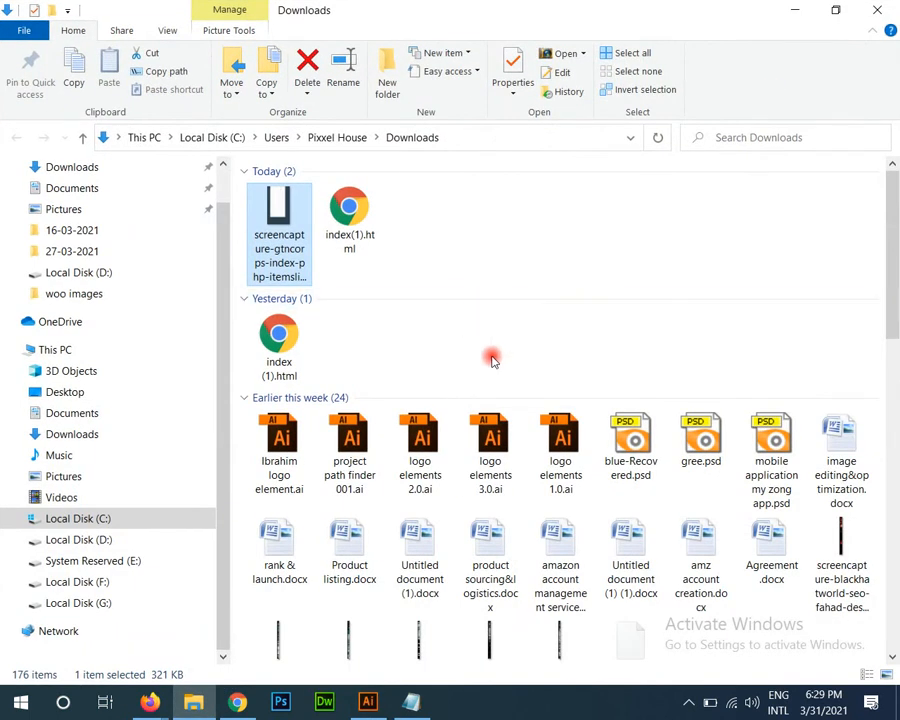
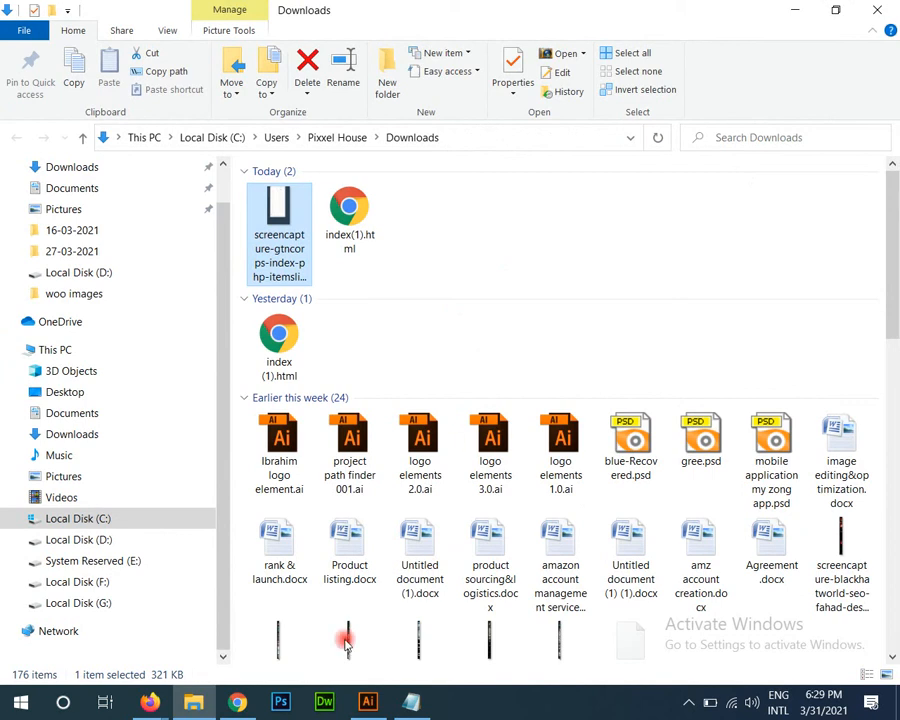
Step: Scroll through Downloads, then open Local Disk (D:) and look through its contents
scroll(482, 458, "down", 15)
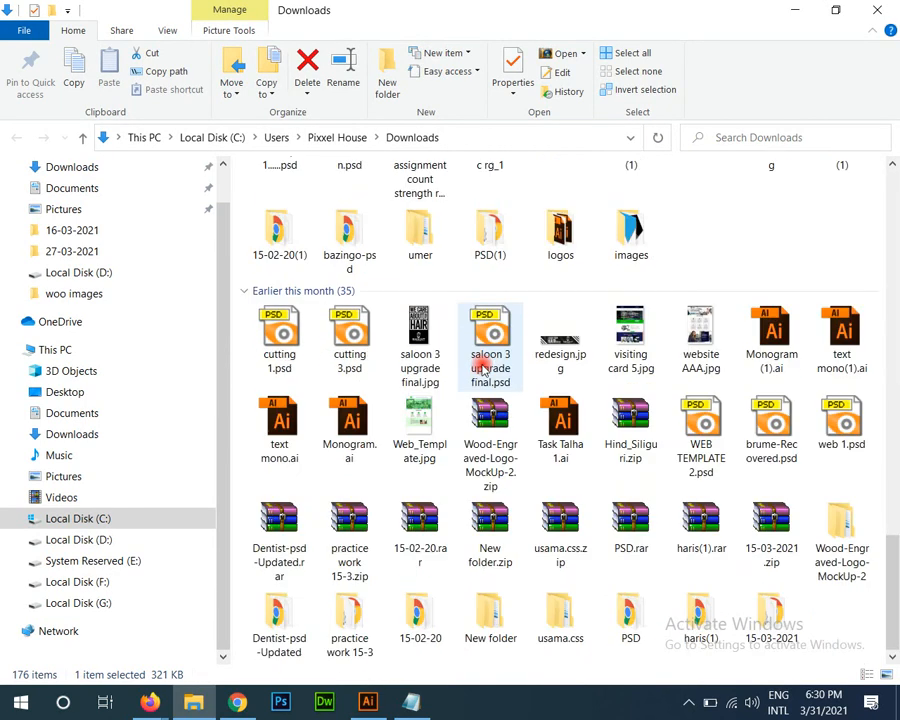
left_click(80, 539)
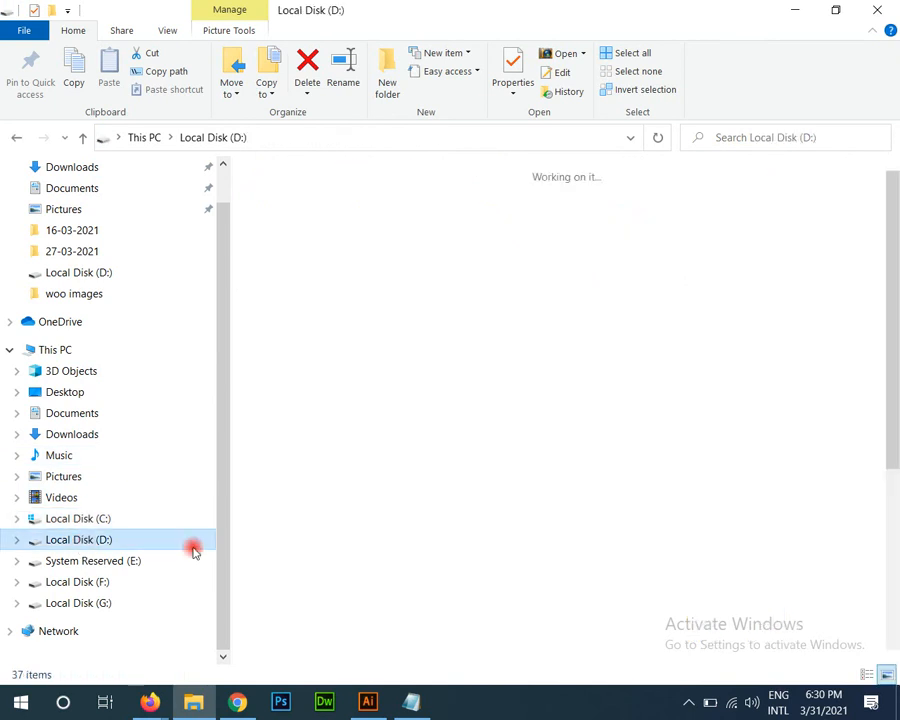
scroll(613, 418, "down", 3)
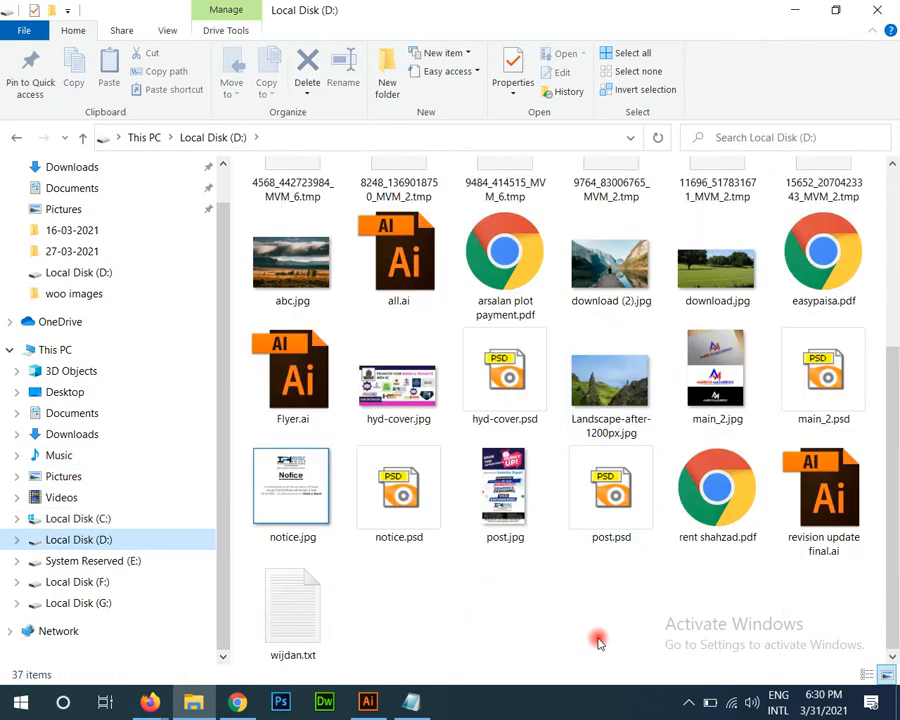
scroll(597, 613, "up", 3)
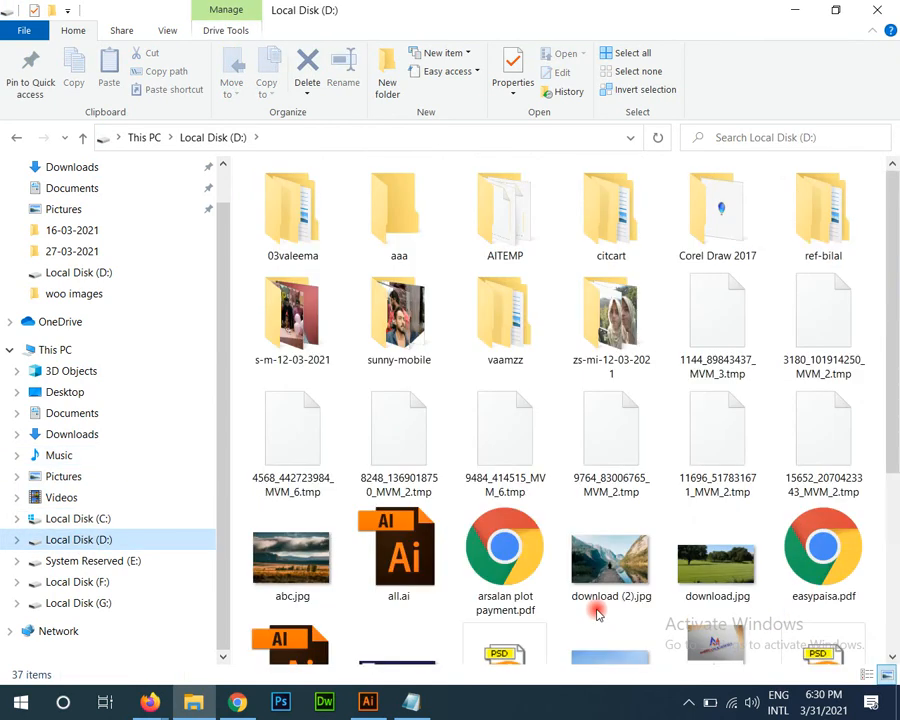
scroll(597, 613, "down", 3)
Step: Look through drives F: and G:, then Alt+Tab back to the Illustrator business card
left_click(81, 581)
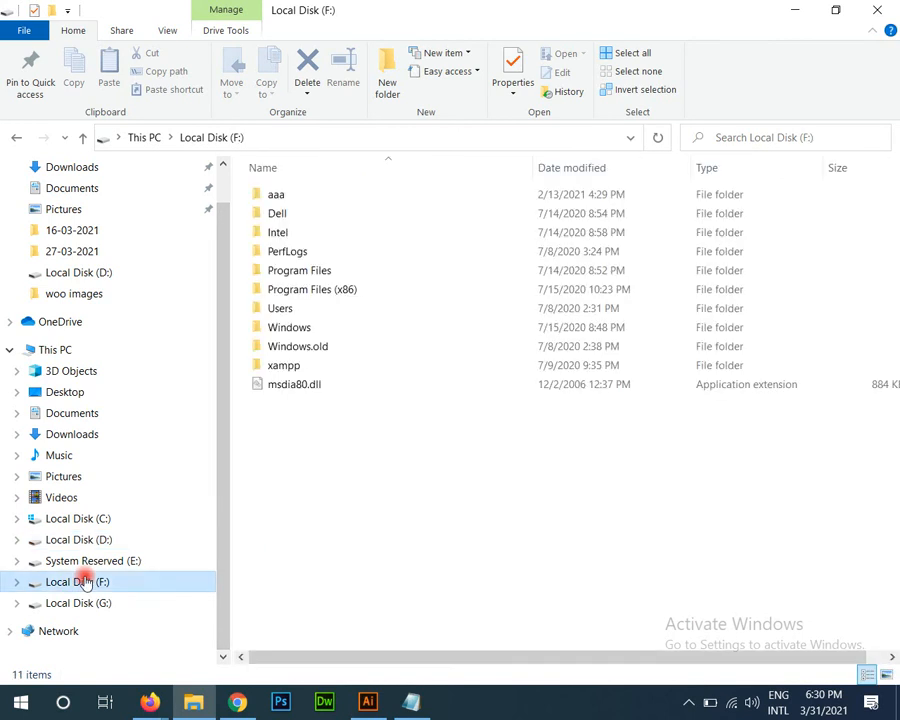
left_click(112, 601)
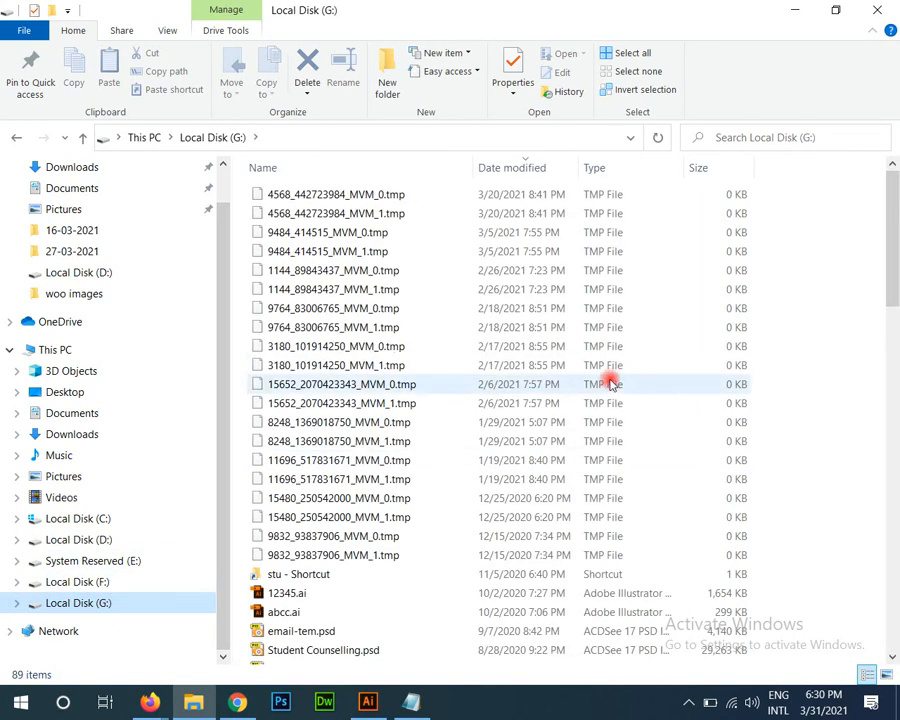
scroll(607, 388, "down", 7)
scroll(607, 402, "up", 4)
scroll(607, 405, "down", 3)
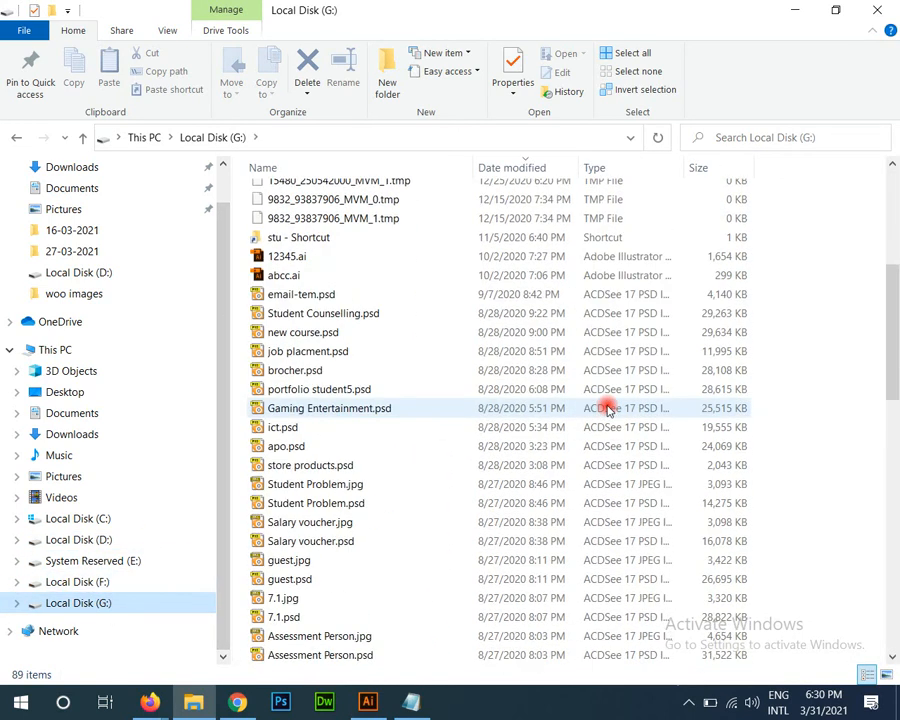
scroll(605, 405, "down", 15)
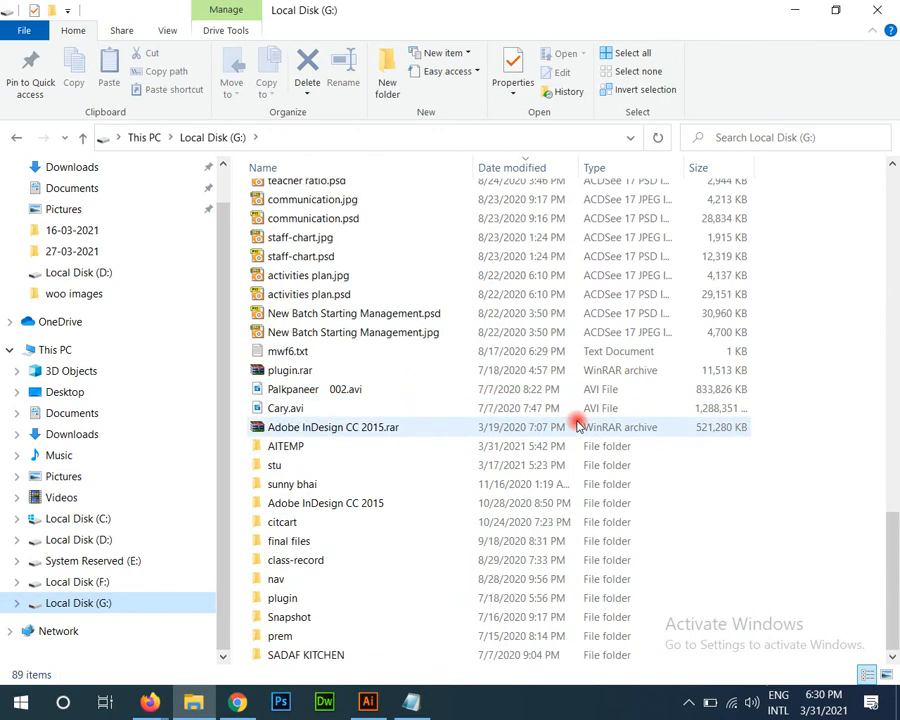
key("alt+Tab")
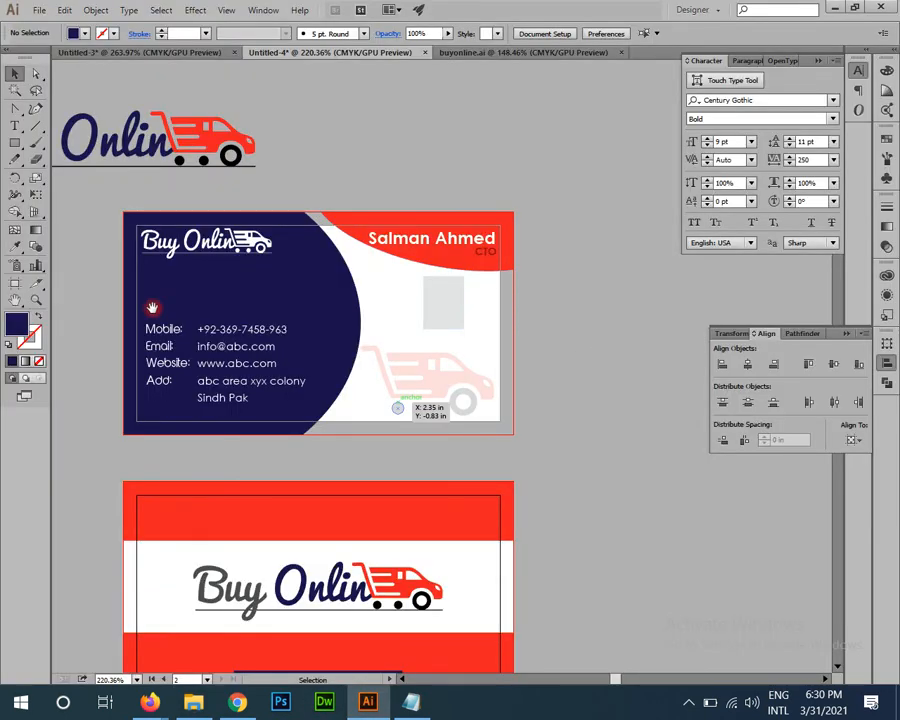
Step: Zoom in on the card's Mobile, Email, Website and Add labels, then zoom out to all artboards
left_click_drag(152, 308, 214, 235)
left_click_drag(150, 209, 444, 502)
left_click_drag(503, 430, 424, 311)
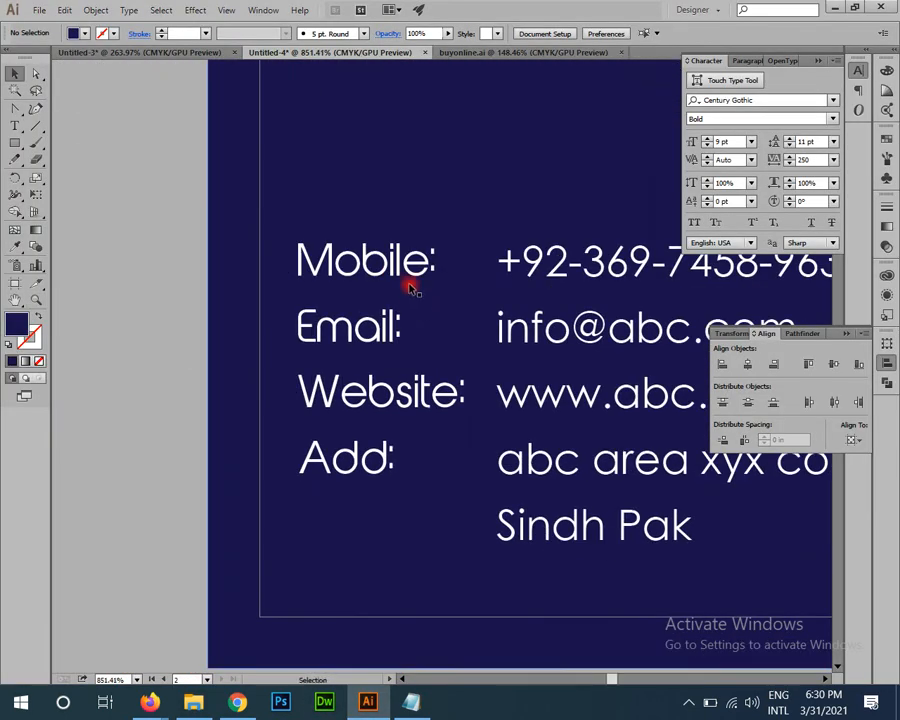
left_click(405, 278)
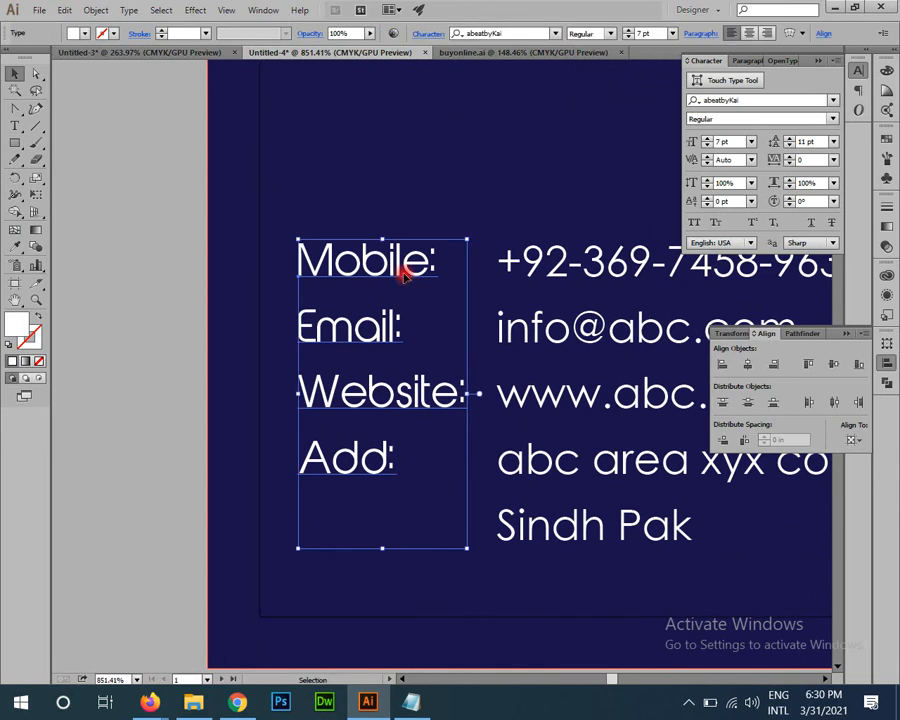
key("ctrl+minus")
key("ctrl+minus")
key("ctrl+minus")
left_click_drag(464, 357, 182, 260)
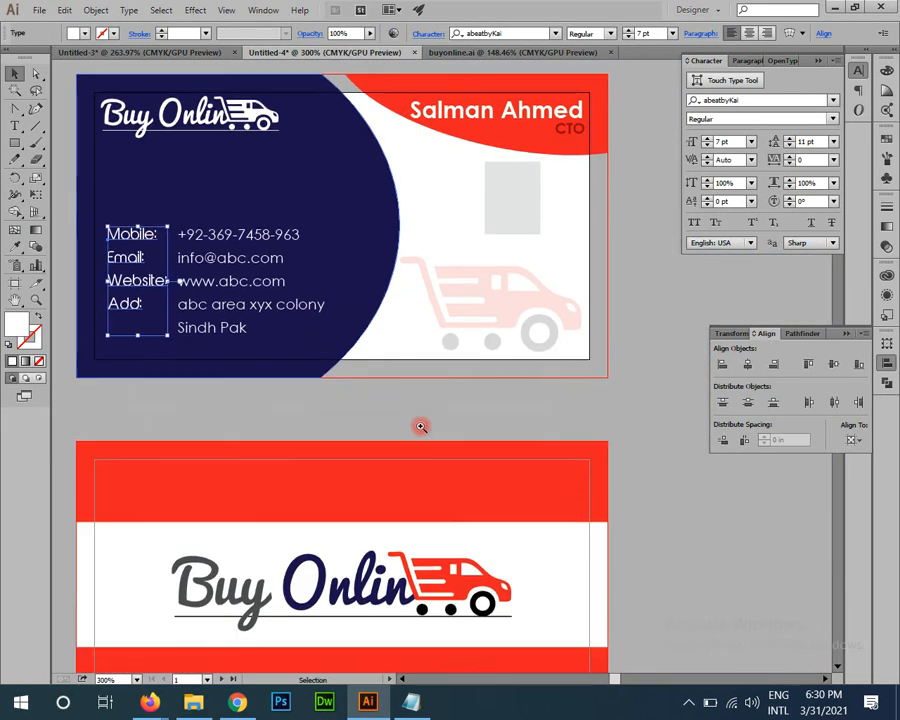
left_click_drag(420, 427, 42, 312)
Step: Alt-drag Artboard 1 with the Artboard tool to create a duplicate card to the right
left_click(17, 288)
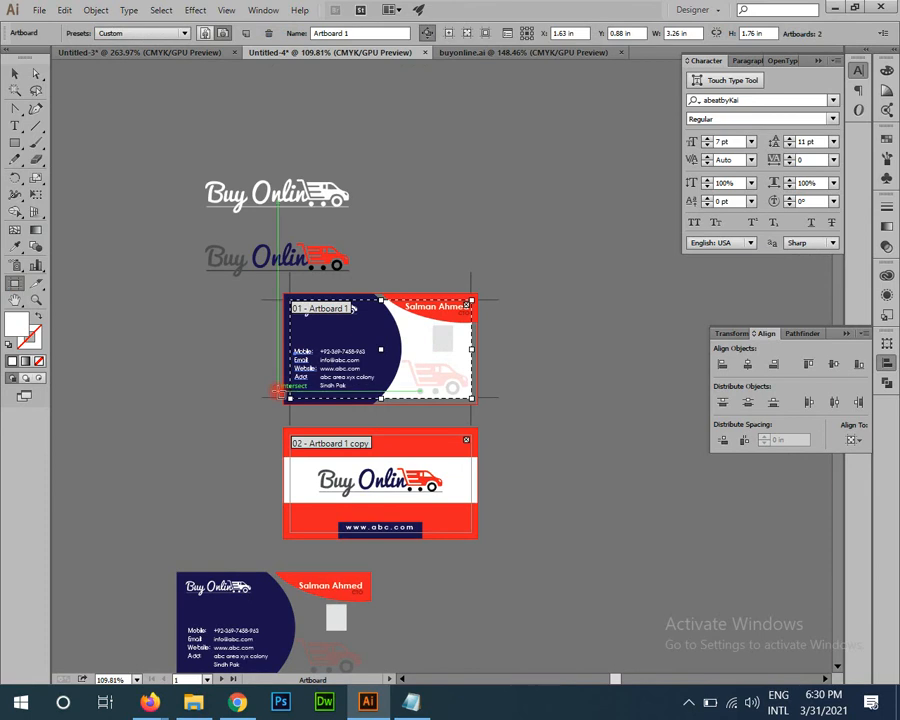
left_click_drag(367, 343, 731, 608)
key("z")
Step: Delete the Mobile, Email, Website and Add labels from the copied card
left_click_drag(652, 581, 301, 462)
key("v")
key("z")
left_click_drag(75, 176, 281, 301)
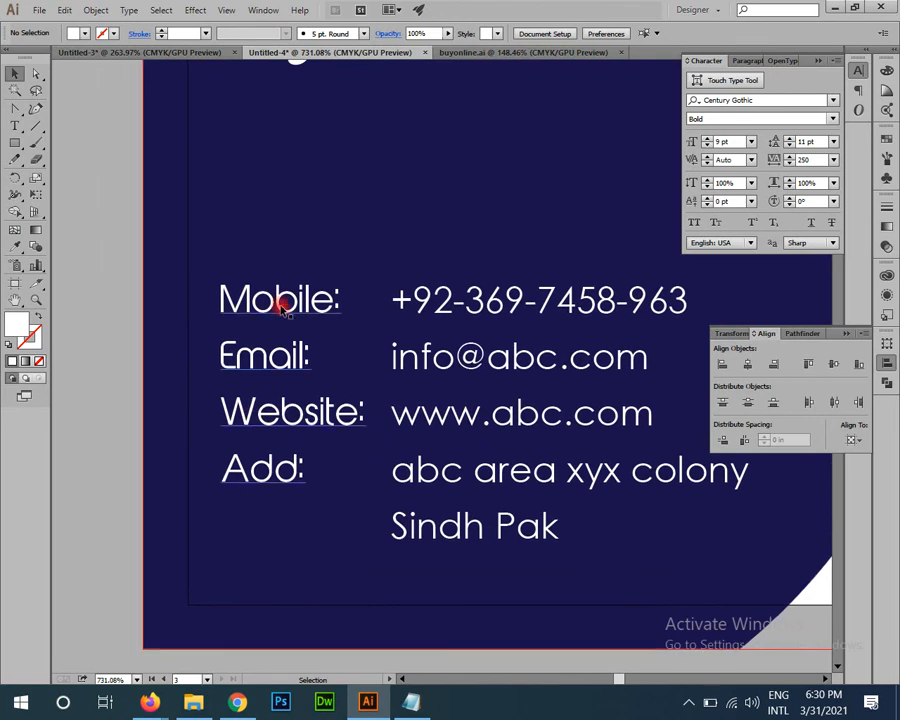
key("v")
left_click(281, 301)
key("Delete")
left_click_drag(239, 352, 428, 389)
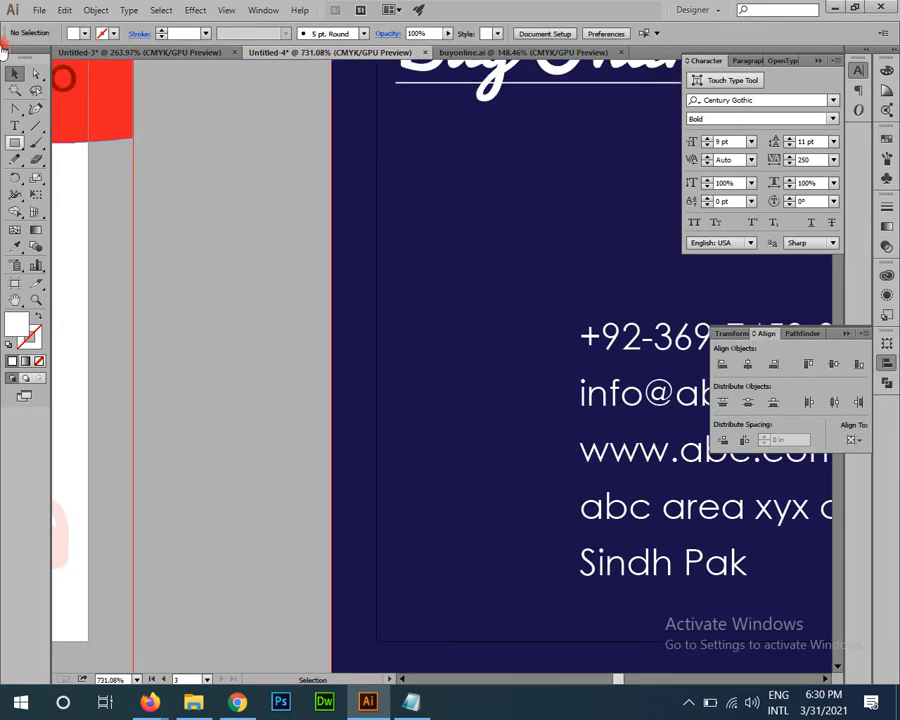
Step: Draw a tall white rectangle beside the copied card with the Rounded Rectangle Tool
left_click(16, 141)
left_click(42, 160)
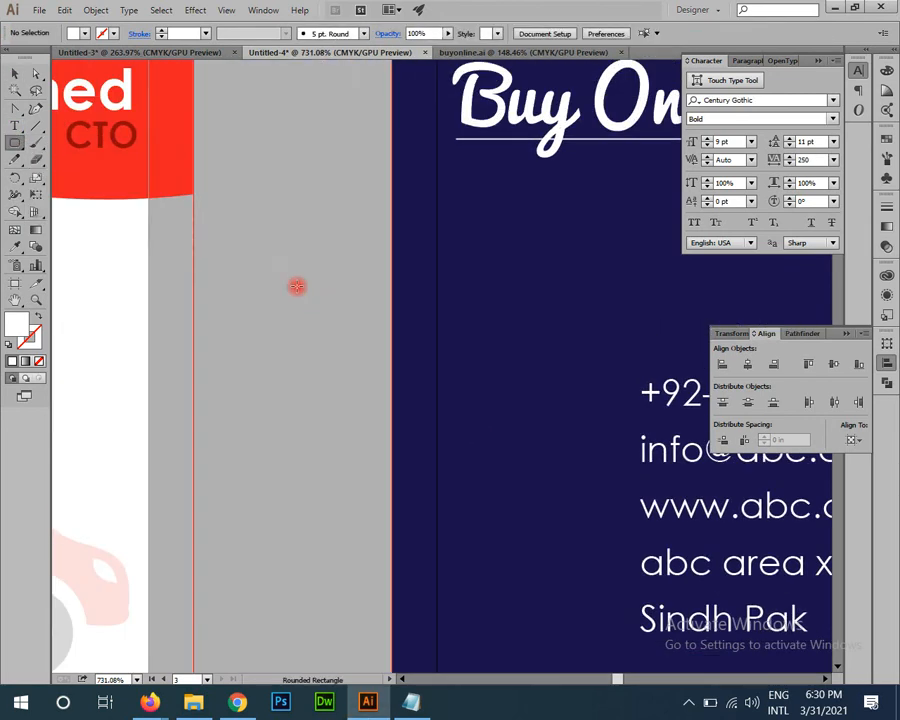
left_click_drag(266, 244, 333, 342)
key("Left")
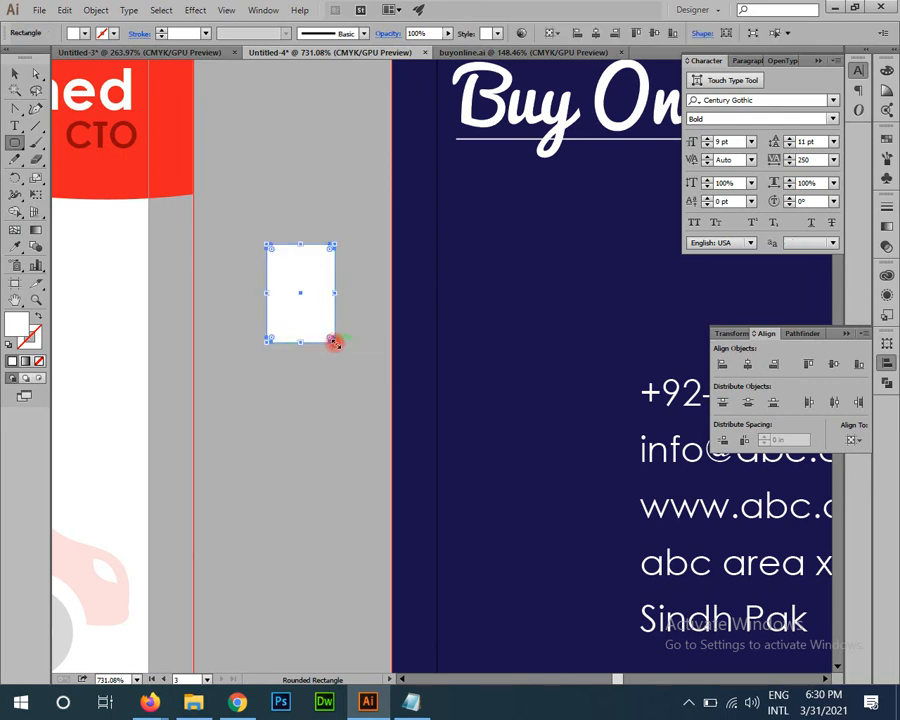
key("z")
left_click(331, 440)
key("v")
left_click(337, 430)
left_click_drag(319, 302, 309, 364)
left_click(323, 390)
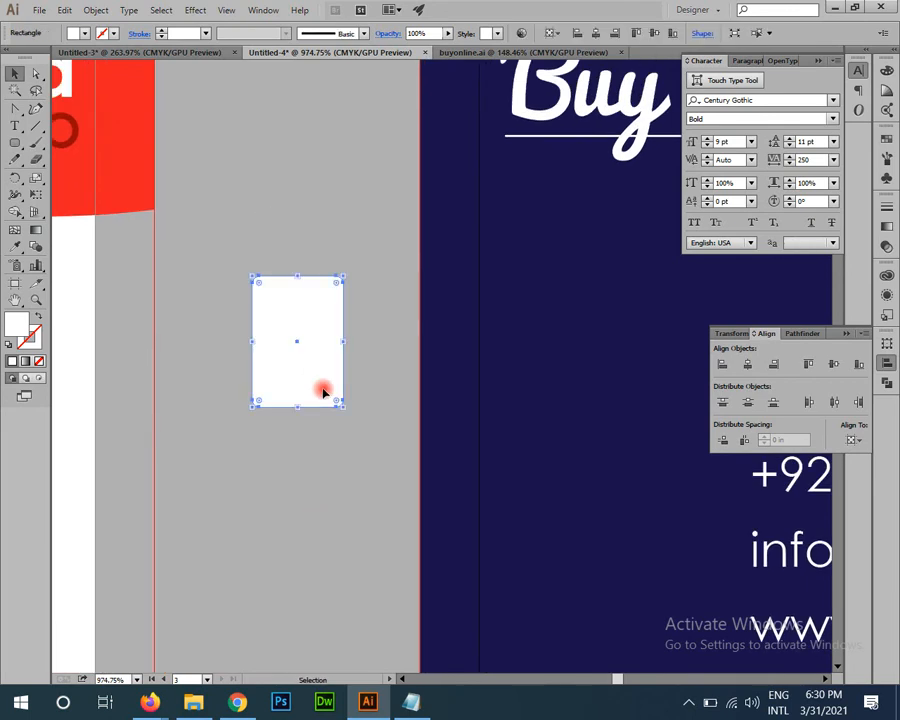
scroll(374, 410, "up", 2)
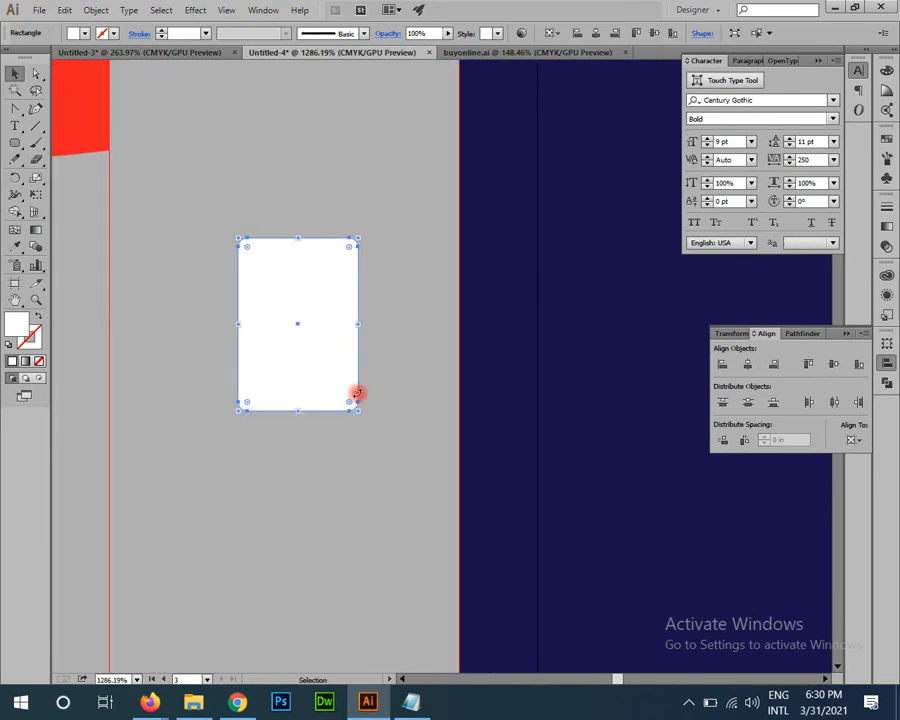
Step: Round the rectangle's corners to 0.02 in and drag its right handle in to narrow it
left_click_drag(348, 245, 343, 252)
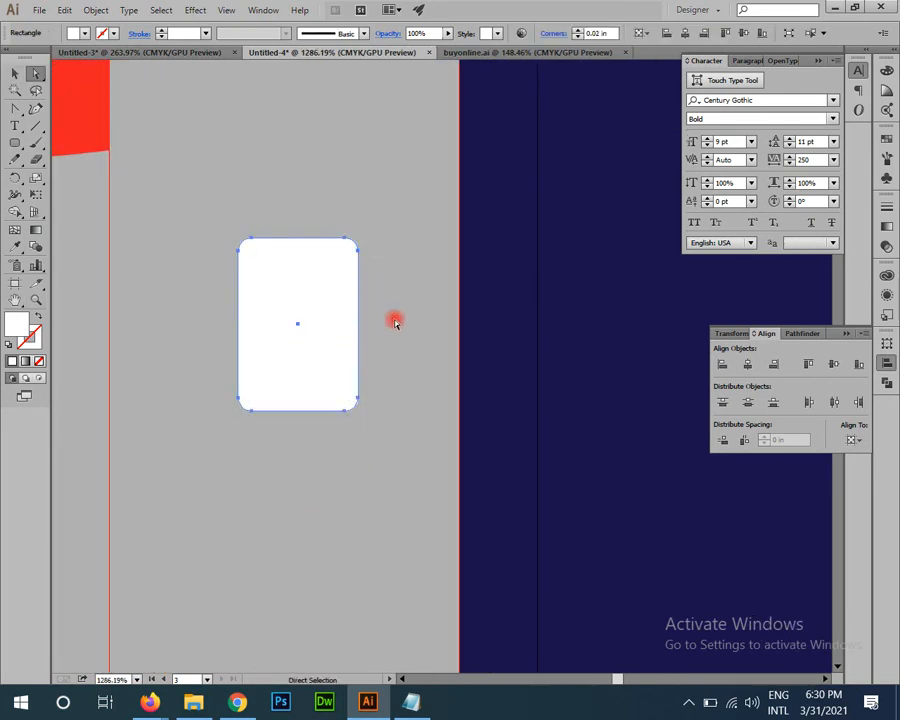
left_click_drag(357, 324, 346, 318)
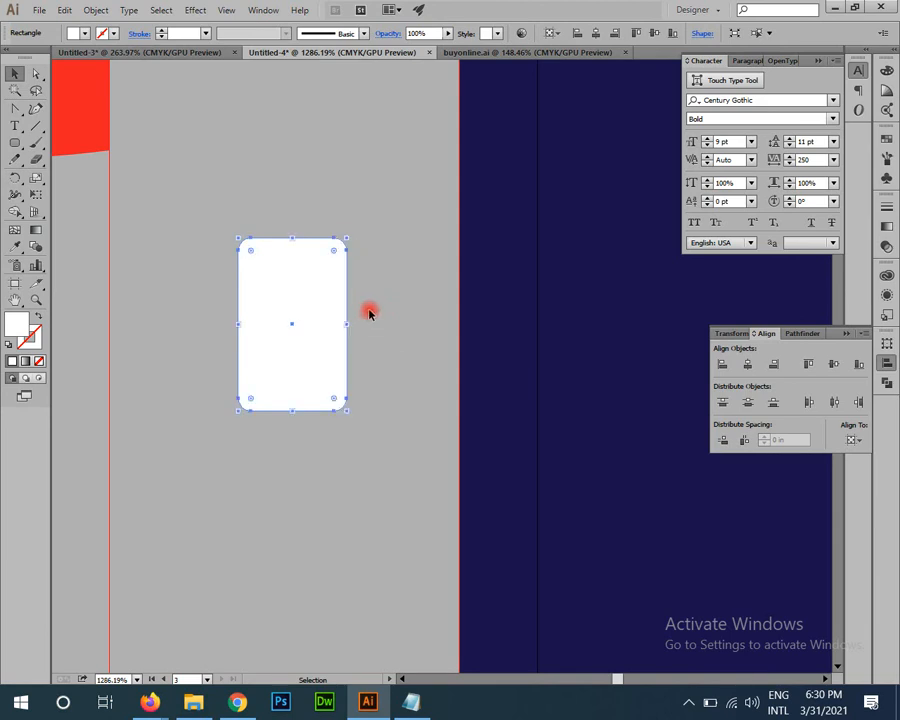
left_click(369, 311)
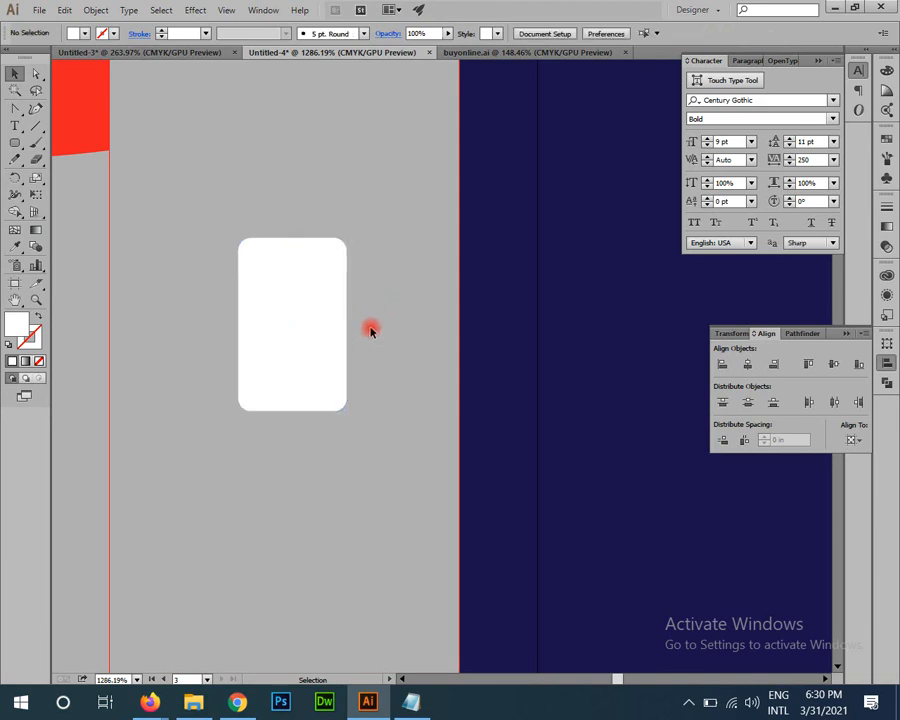
left_click(276, 336)
scroll(290, 345, "up", 1)
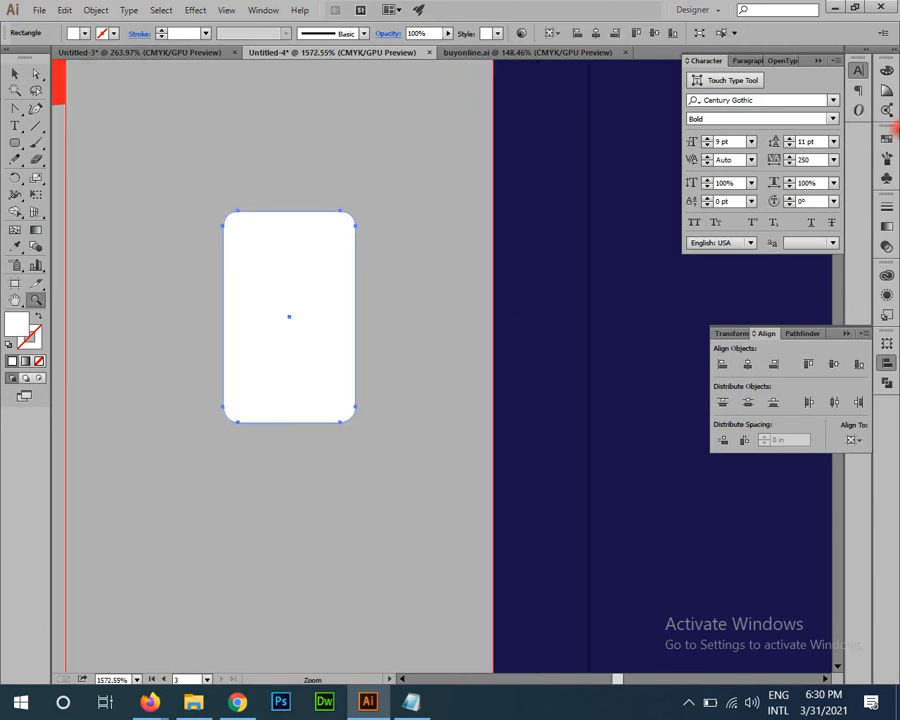
Step: Place a smaller rounded rectangle inside the outer one and nudge it slightly upward
left_click(885, 140)
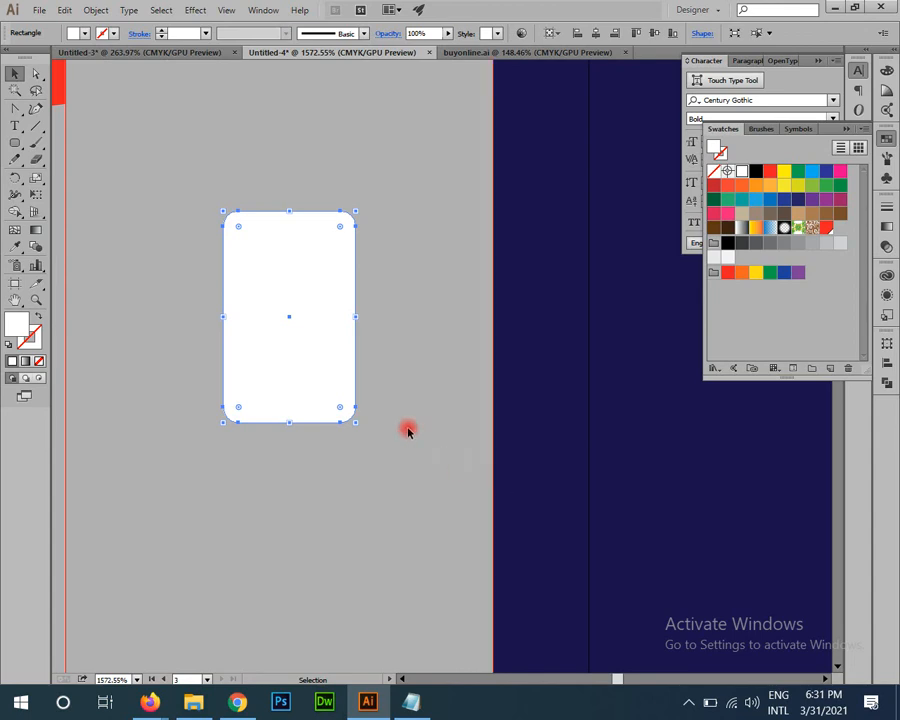
key("v")
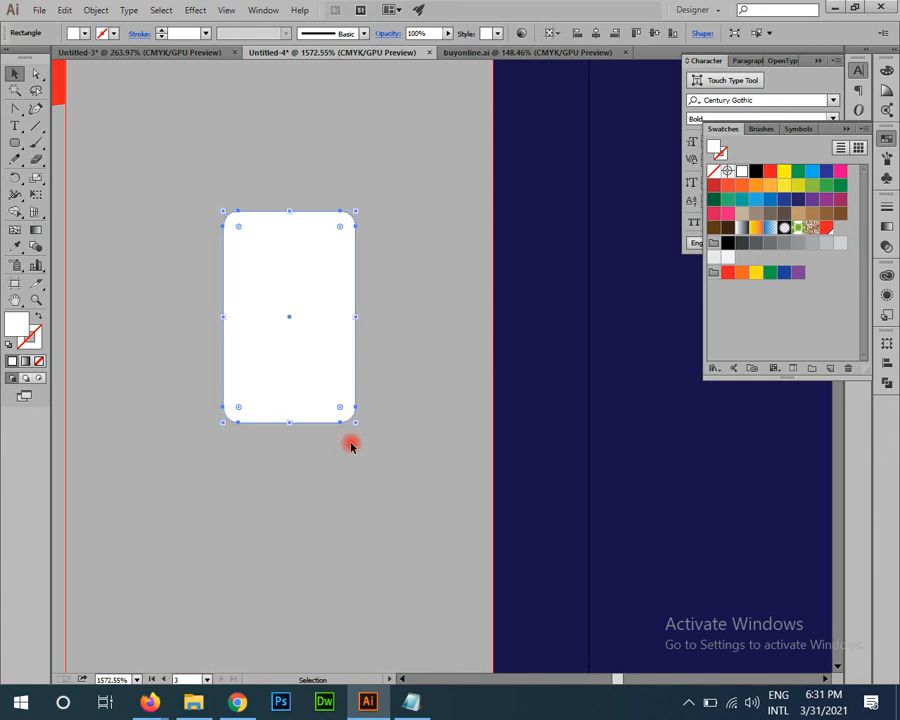
mouse_move(357, 426)
left_mouse_down()
mouse_move(335, 404)
mouse_move(347, 431)
left_mouse_up()
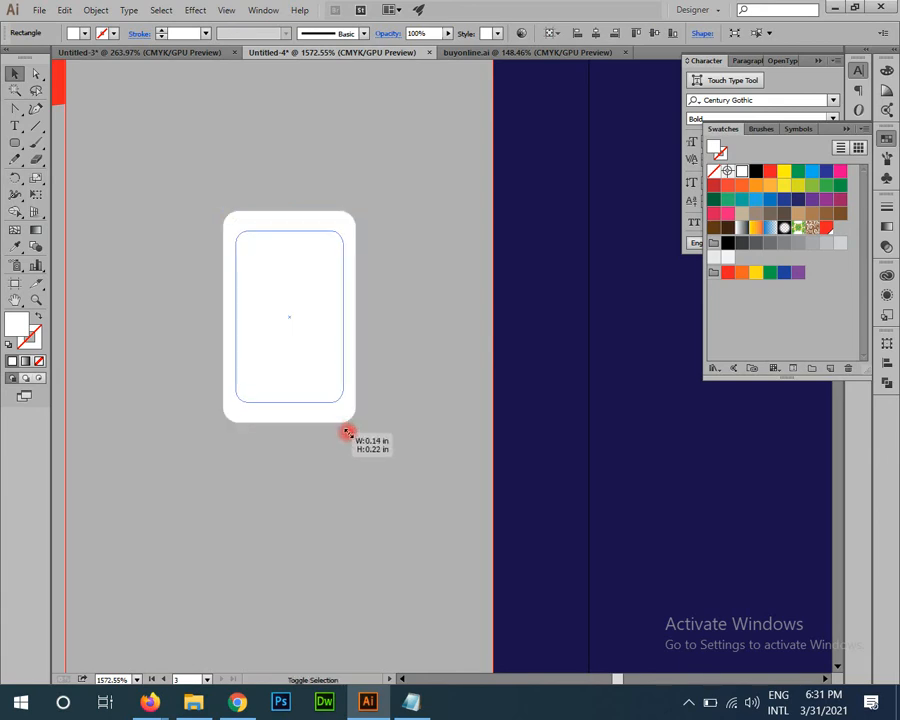
key("z")
left_click_drag(243, 302, 311, 430)
key("v")
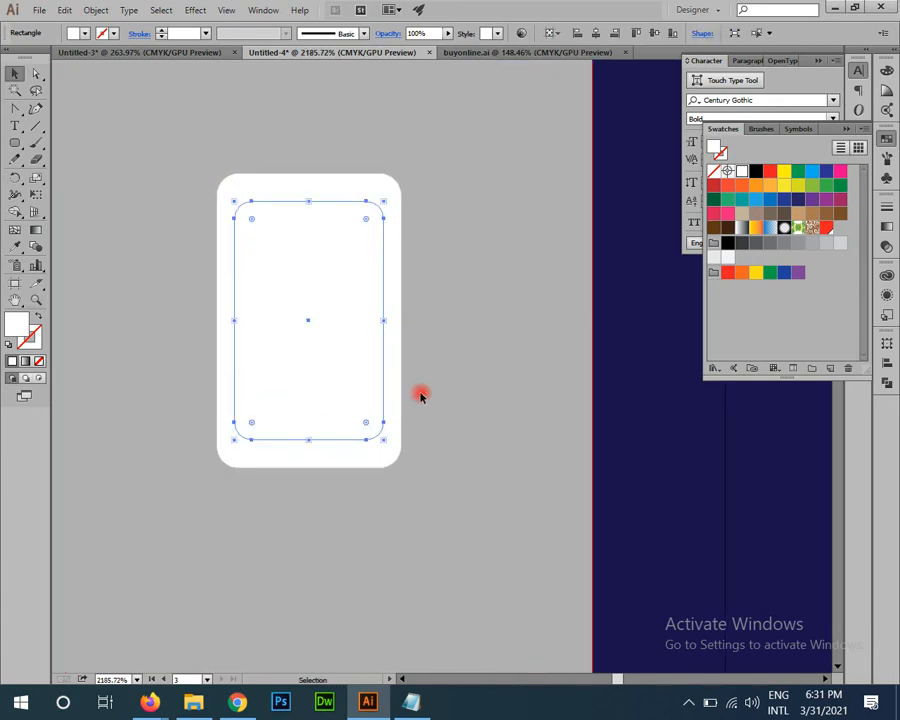
key("Up")
key("Up")
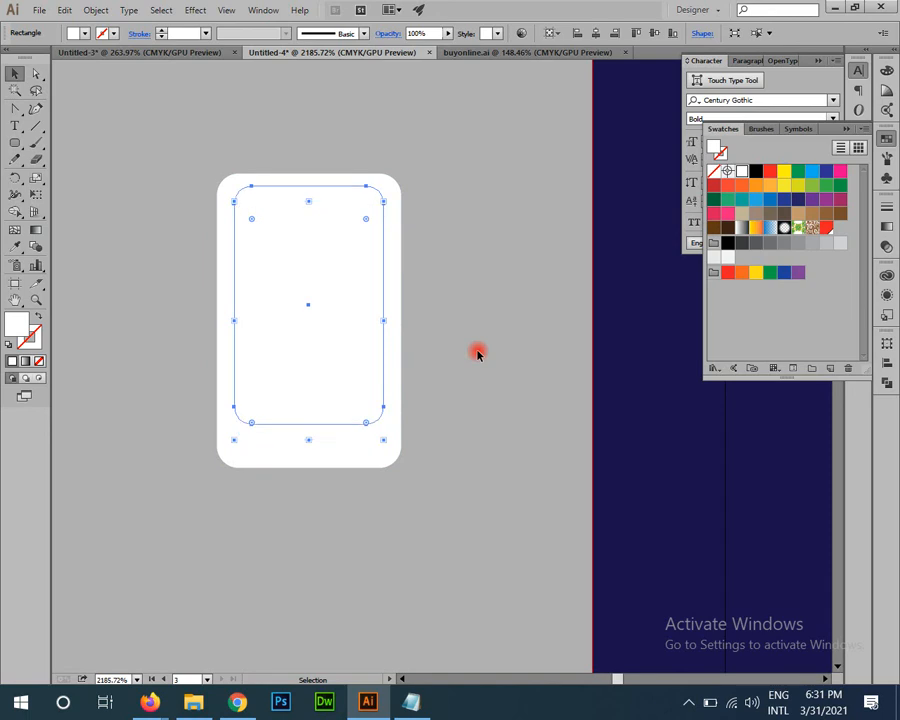
key("Down")
key("Down")
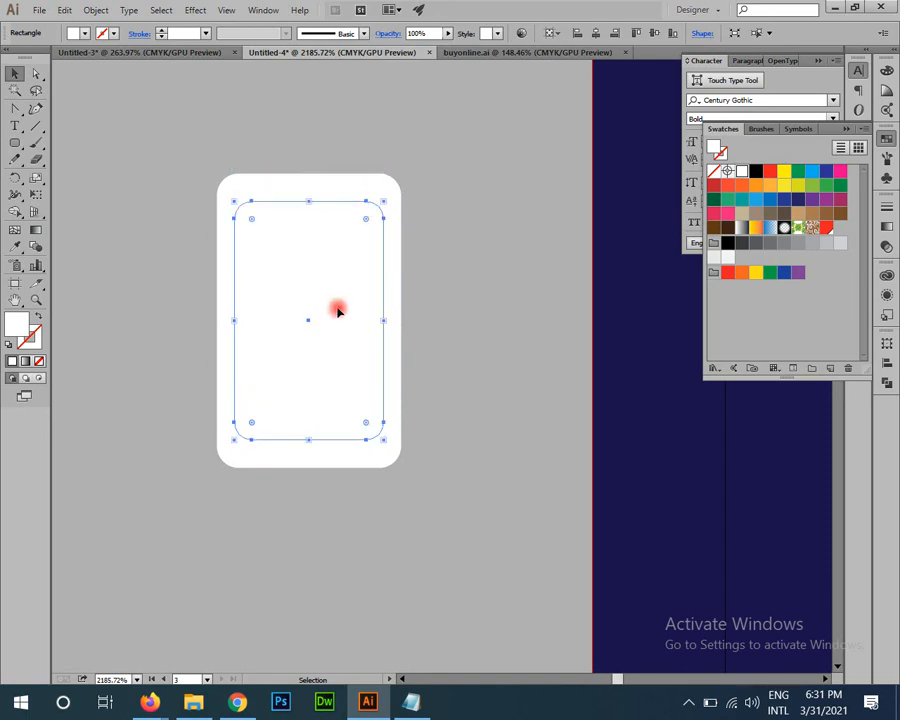
left_click_drag(334, 303, 334, 296)
Step: Select both rectangles and apply Pathfinder Minus Front to leave a hollow frame
left_click_drag(457, 262, 364, 316)
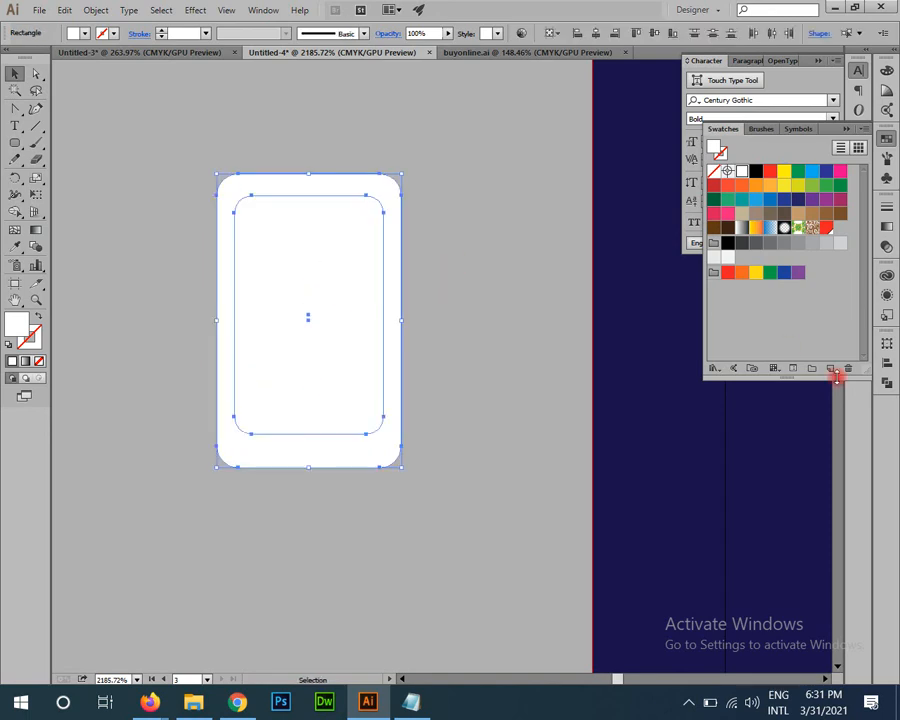
left_click(885, 386)
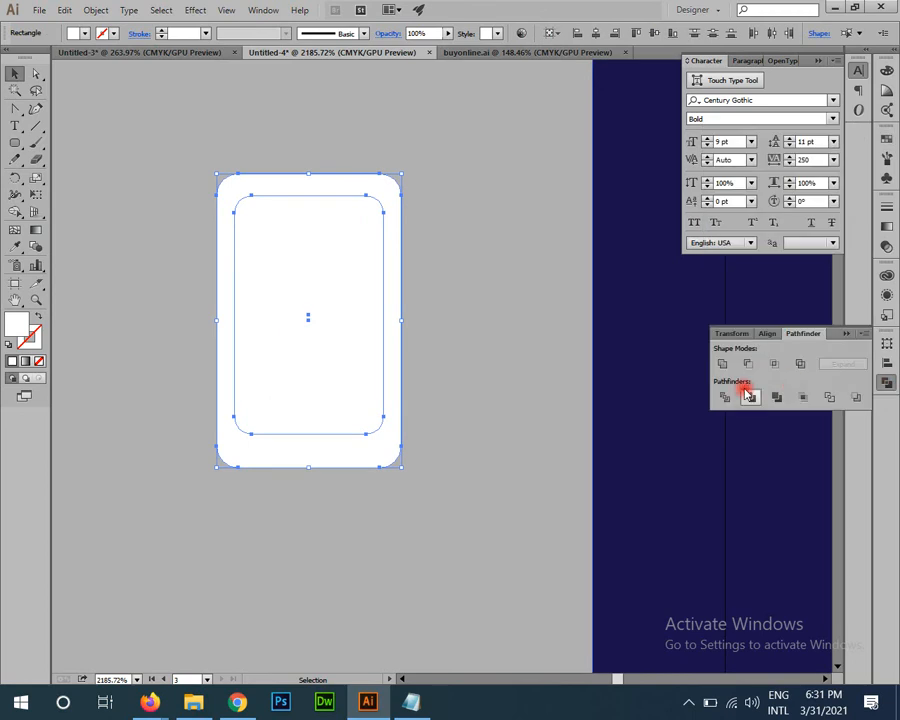
left_click(747, 360)
left_click(458, 370)
left_click(375, 442)
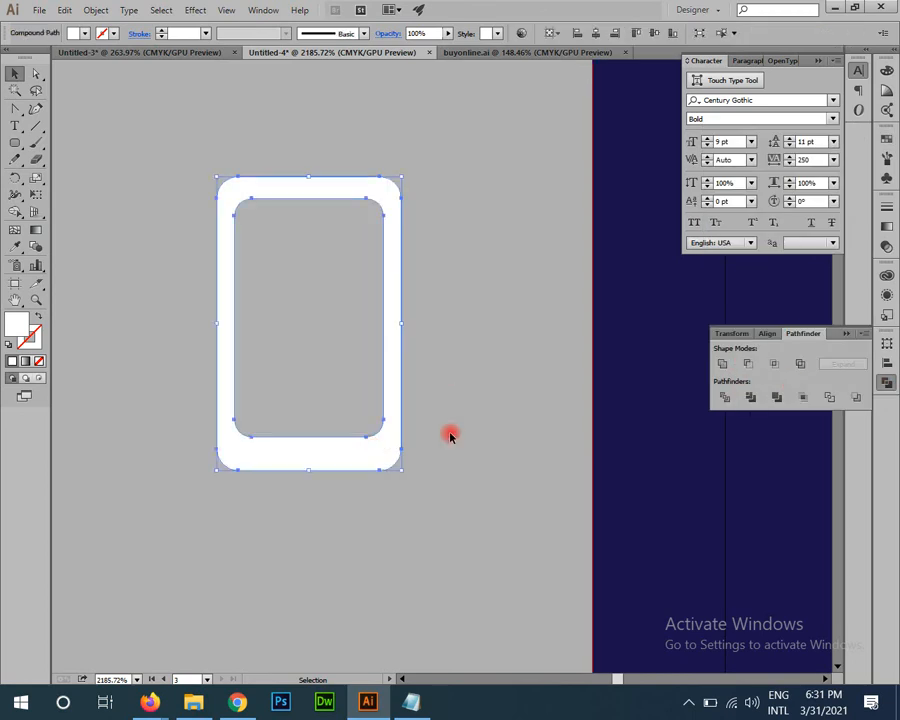
left_click_drag(356, 445, 430, 562)
left_click_drag(420, 506, 455, 565)
Step: Draw a small circle near the frame's bottom and centre it horizontally, aligned to selection
key("a")
left_click(578, 489)
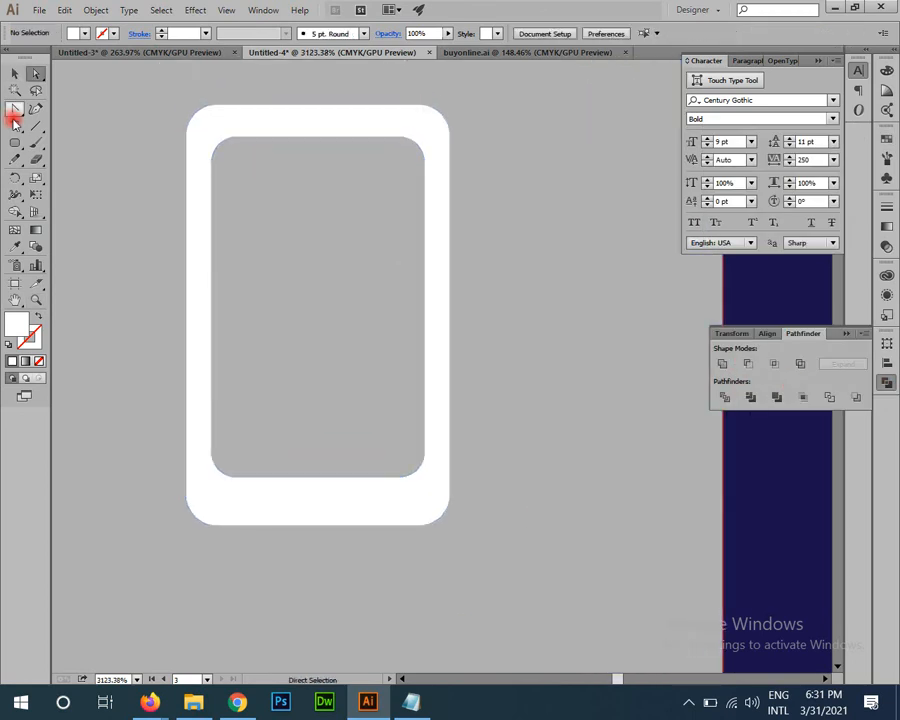
left_click_drag(14, 142, 60, 177)
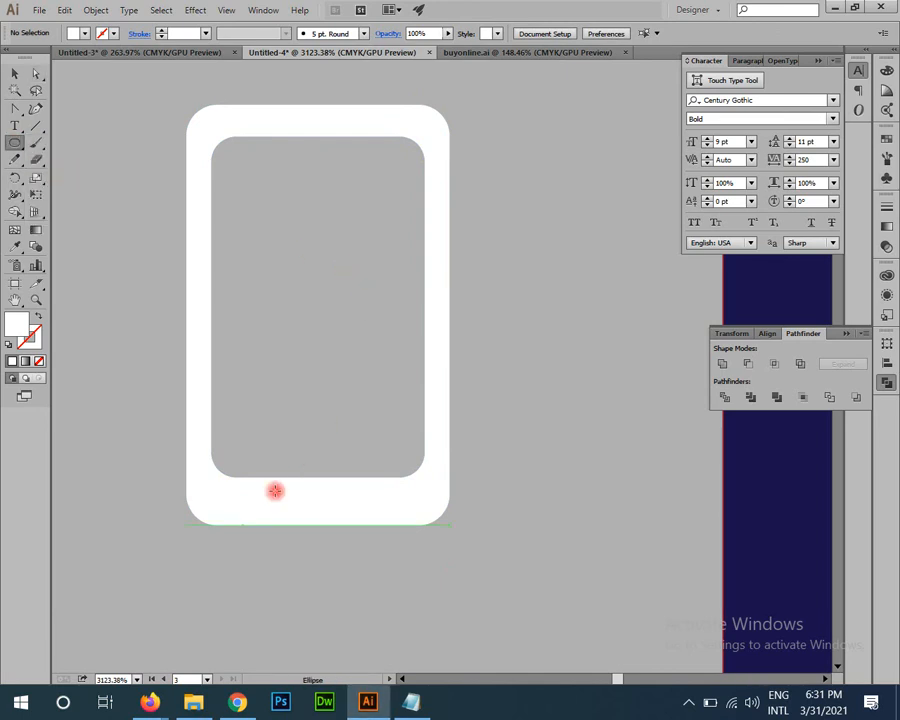
left_click_drag(297, 490, 331, 518)
key("v")
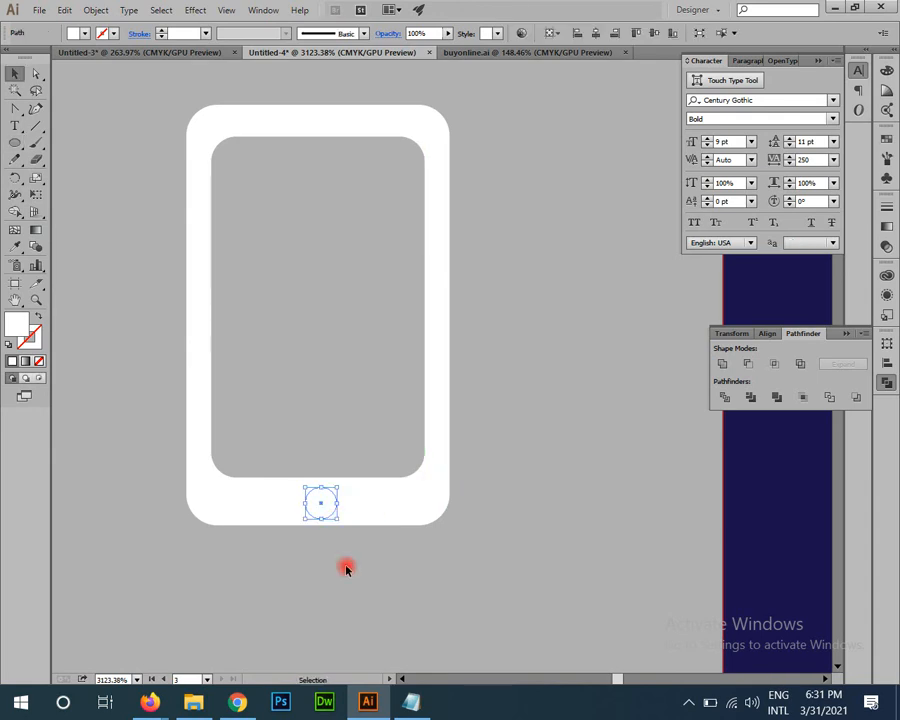
key("ctrl+a")
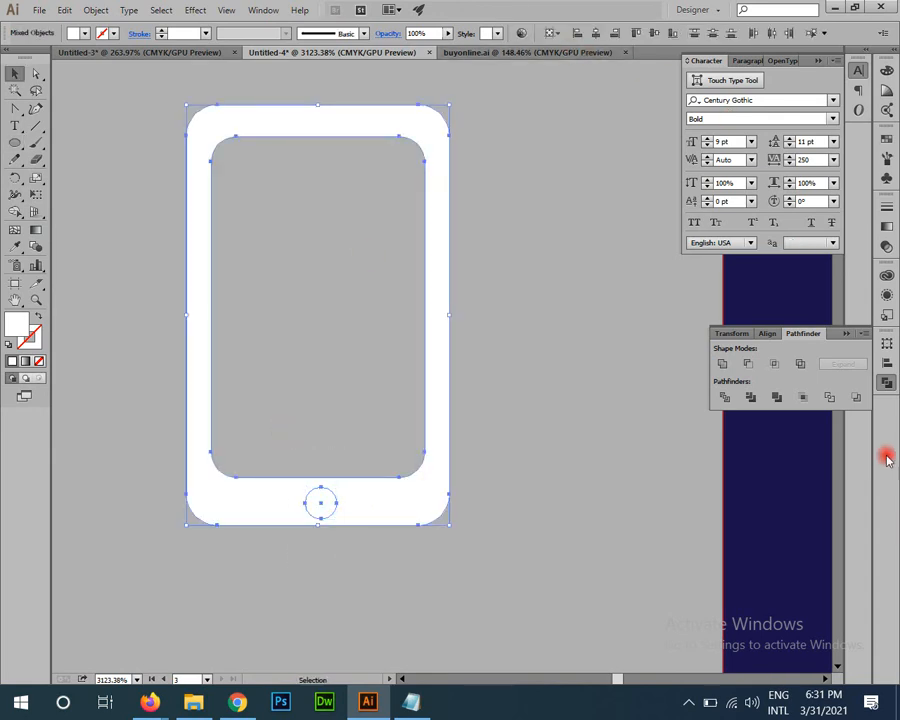
left_click(885, 365)
left_click(852, 442)
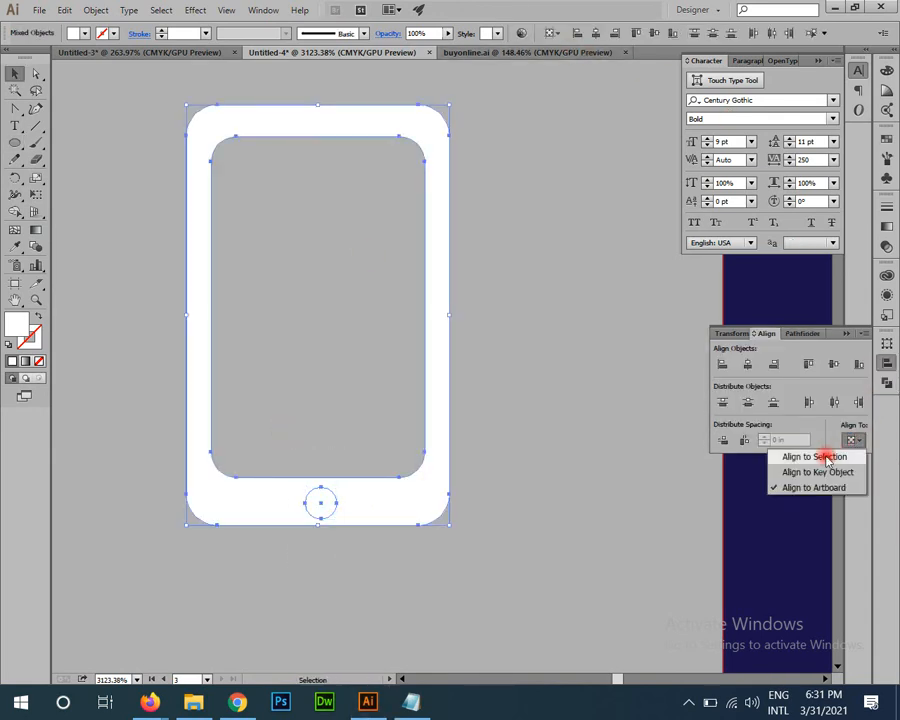
left_click(790, 513)
left_click(748, 364)
Step: Punch the circle out of the phone frame with Minus Front as the home button
left_click(349, 556)
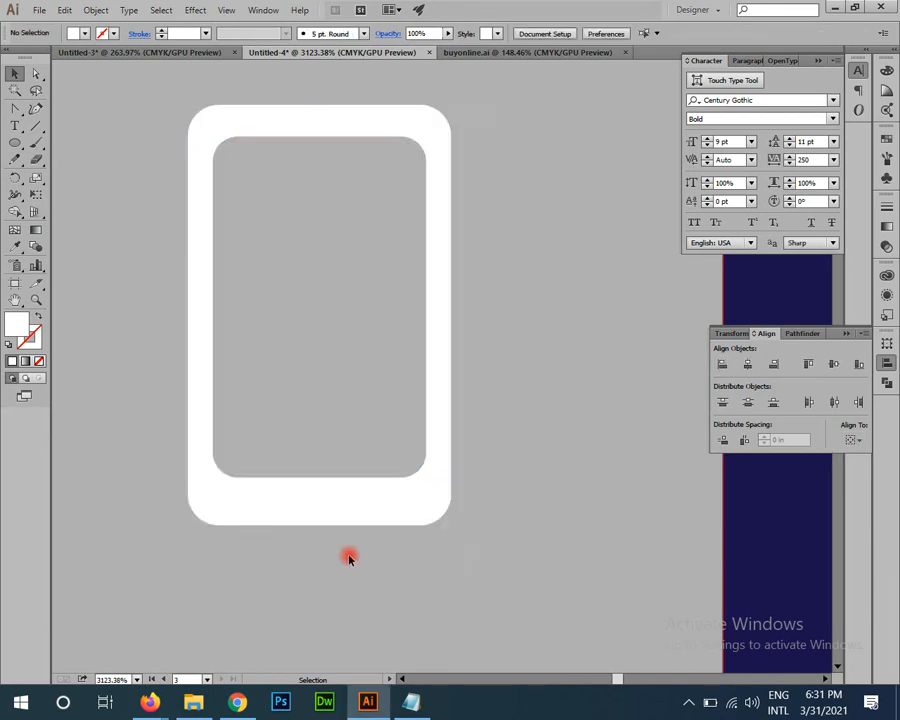
key("ctrl+a")
left_click(802, 333)
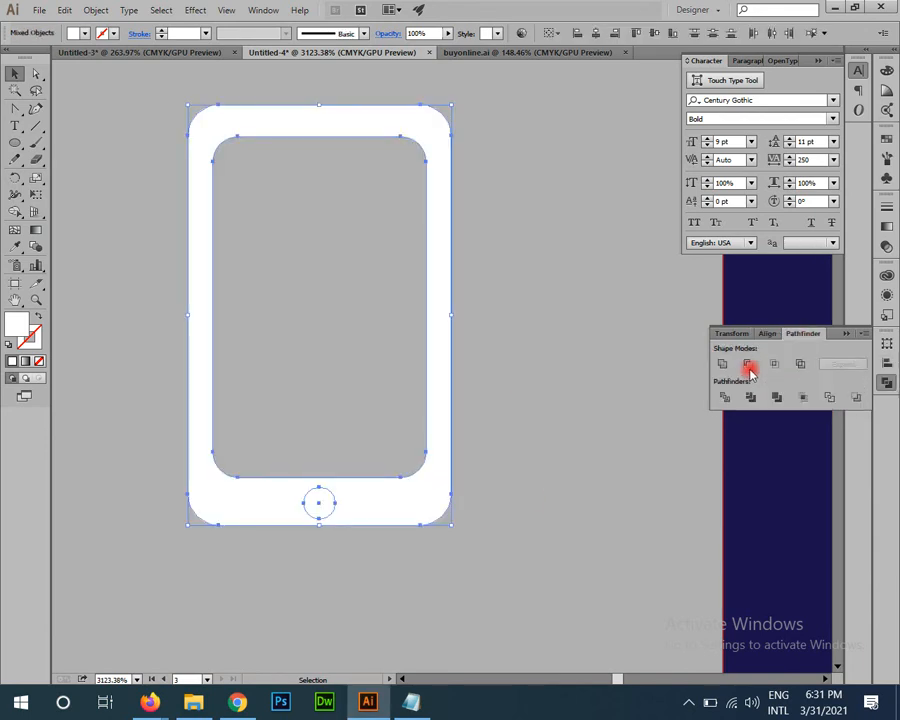
left_click(748, 363)
left_click(498, 352)
Step: Draw a thin rounded slot at the phone's top and punch it out with Minus Front
left_click_drag(285, 250, 319, 438)
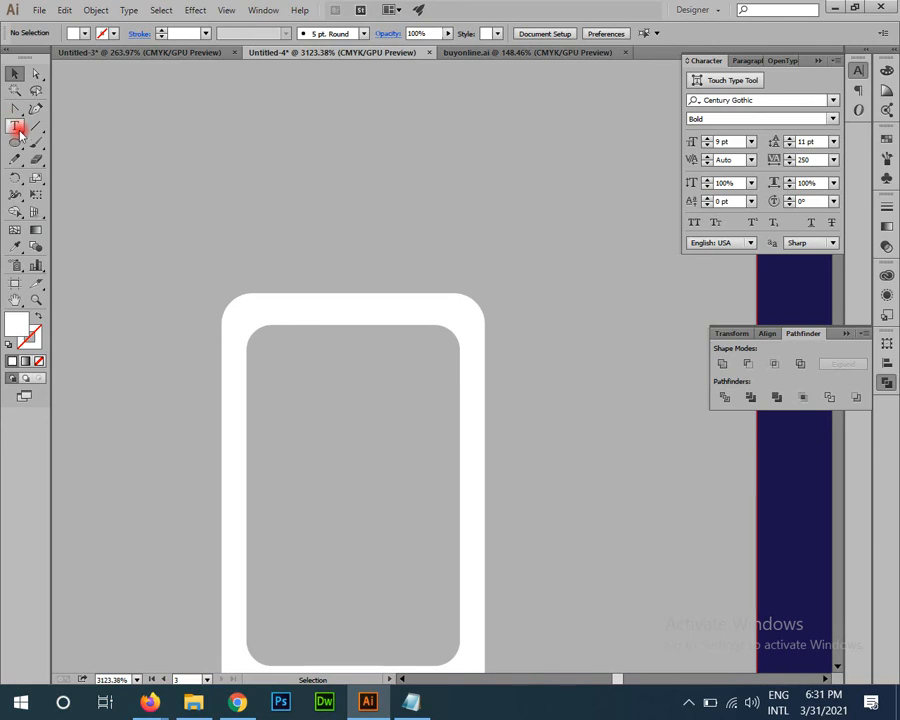
left_click_drag(18, 143, 82, 160)
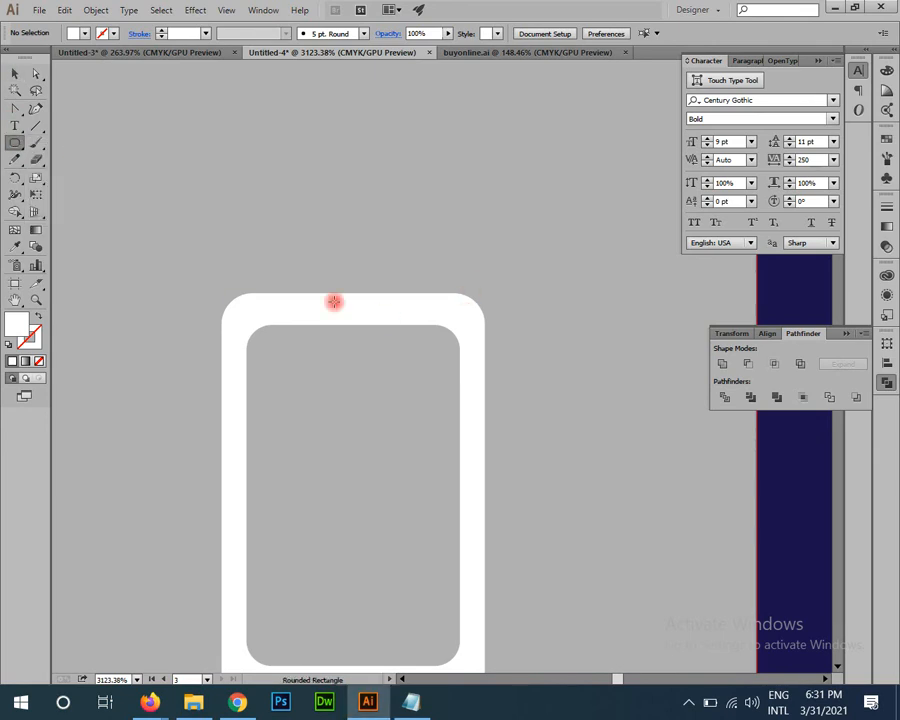
left_click_drag(315, 309, 395, 314)
key("v")
left_click_drag(386, 254, 343, 408)
left_click(767, 333)
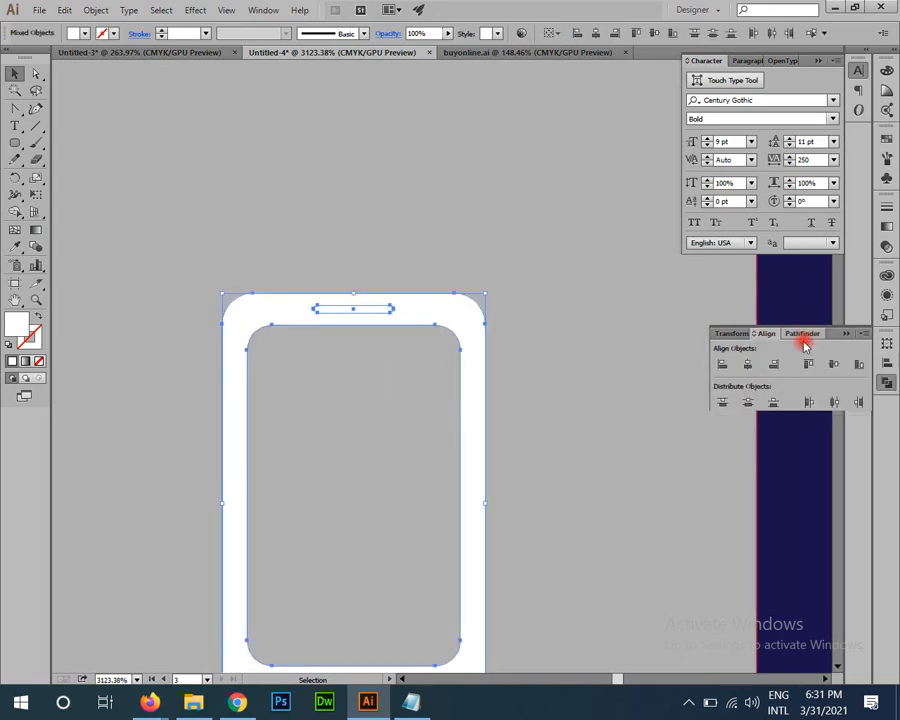
left_click(801, 333)
left_click(746, 362)
Step: Scale the phone icon down and move it beside the card's phone number
key("z")
left_click_drag(605, 423, 458, 366)
key("v")
left_click(623, 575)
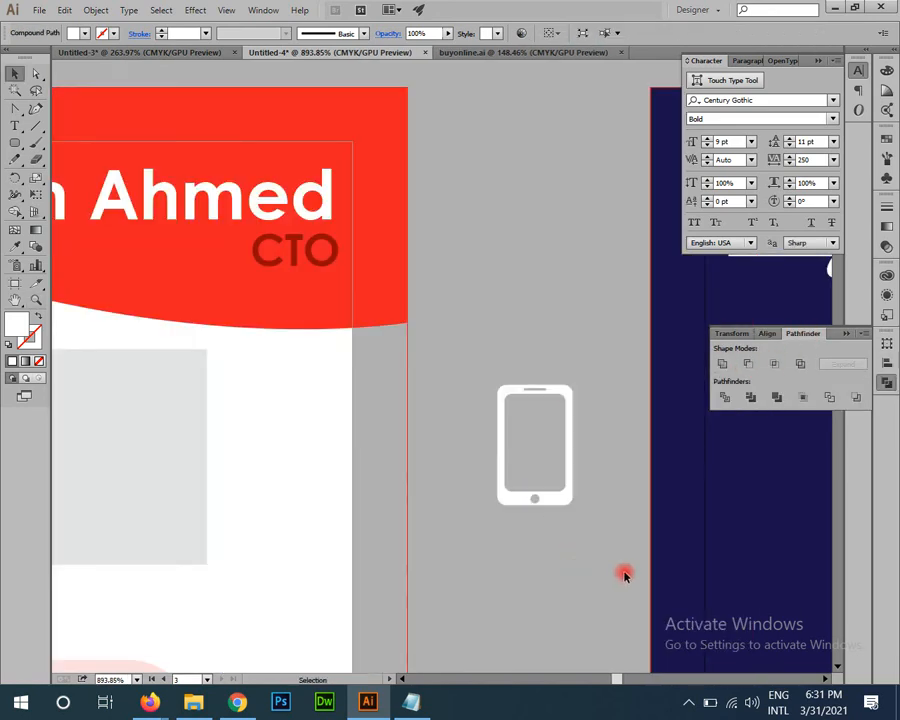
left_click_drag(468, 434, 331, 285)
key("z")
left_click_drag(505, 352, 610, 505)
key("v")
left_click_drag(422, 398, 421, 489)
key("z")
left_click_drag(572, 467, 346, 400)
key("v")
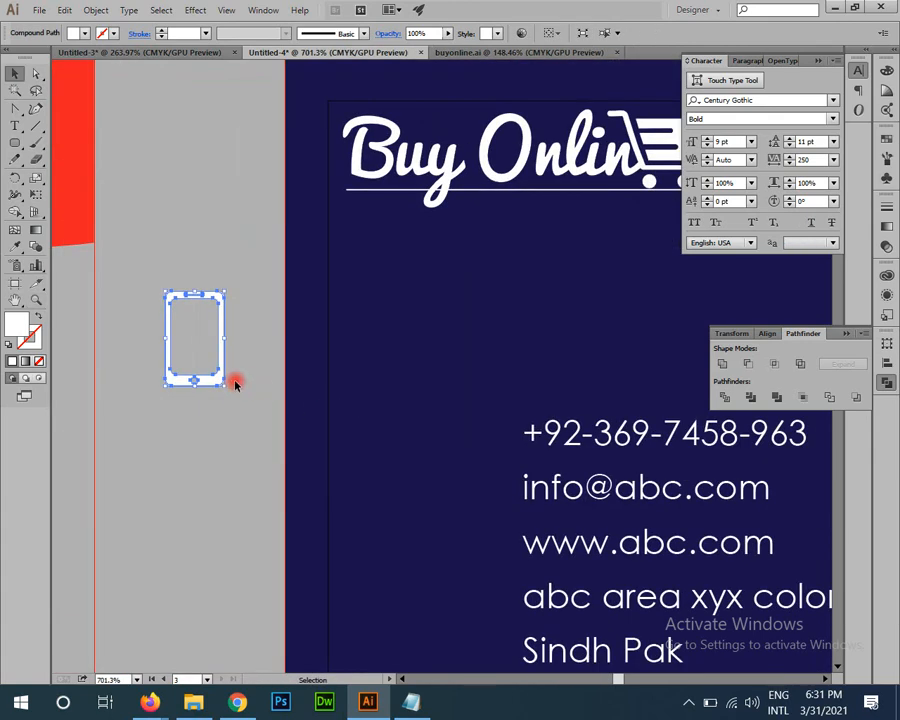
left_click_drag(226, 387, 272, 460)
left_click(232, 383)
key("z")
key("v")
left_click_drag(209, 364, 528, 491)
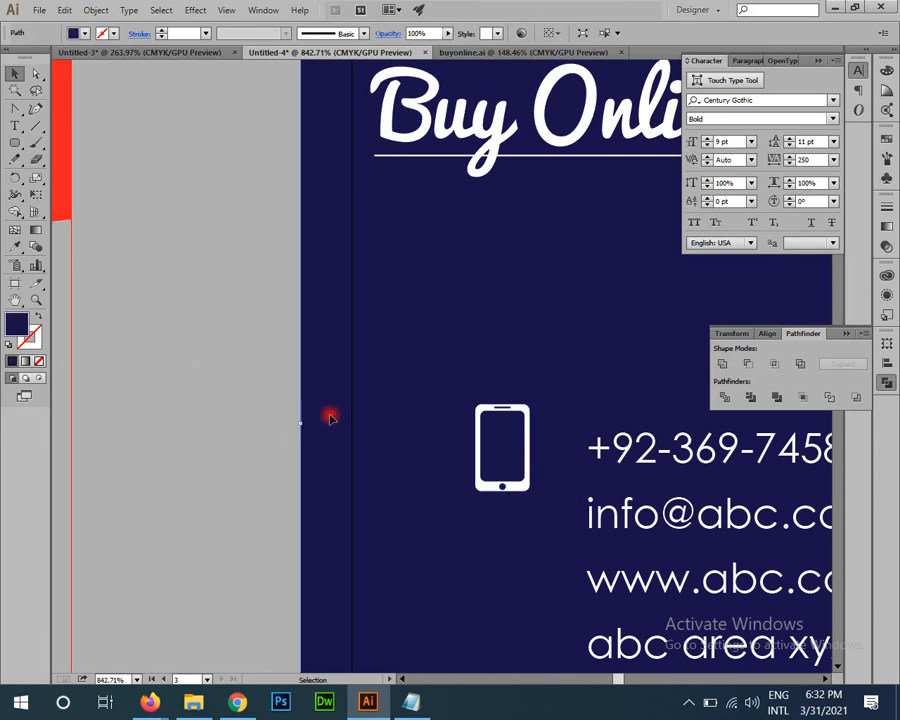
Step: Draw a navy rounded square, rotate it 45° into a diamond, and move it above the phone icon
left_click_drag(374, 483, 361, 420)
left_click_drag(13, 146, 84, 160)
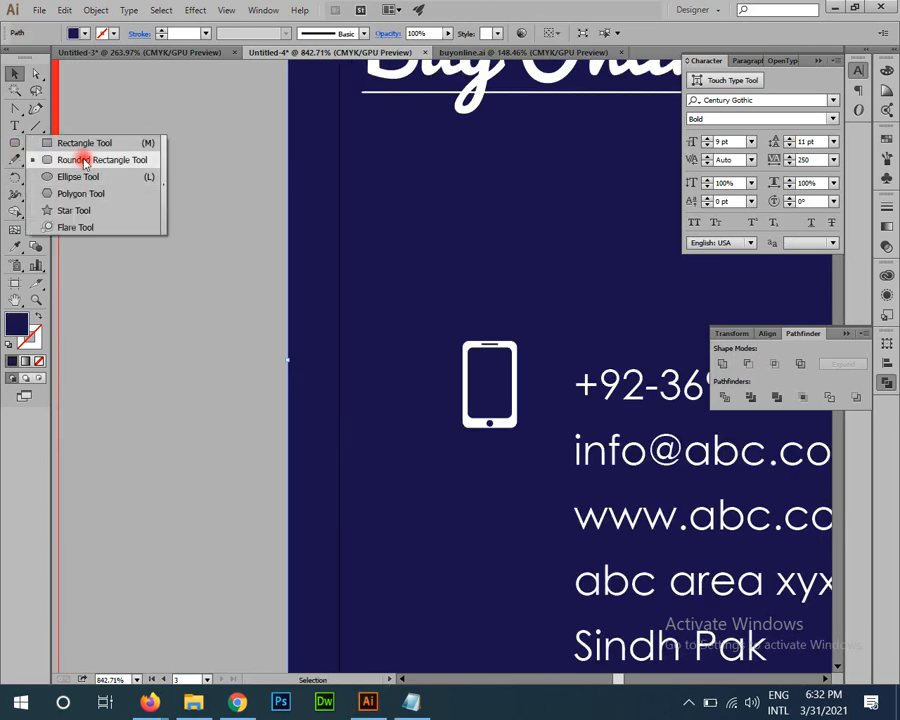
left_click_drag(116, 225, 191, 334)
left_click_drag(164, 270, 253, 357)
key("v")
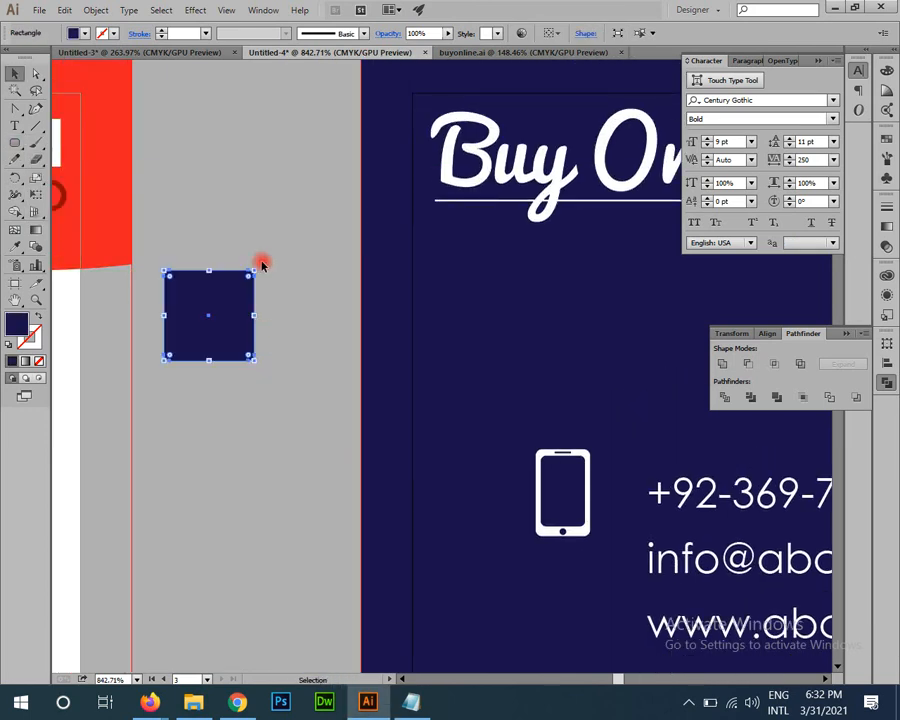
left_click_drag(272, 285, 284, 328)
left_click(285, 353)
left_click_drag(157, 430, 154, 430)
left_click_drag(168, 328, 471, 397)
left_click_drag(458, 396, 218, 379)
Step: Darken the diamond's fill by raising K in the Color panel and round its corners
left_click(887, 158)
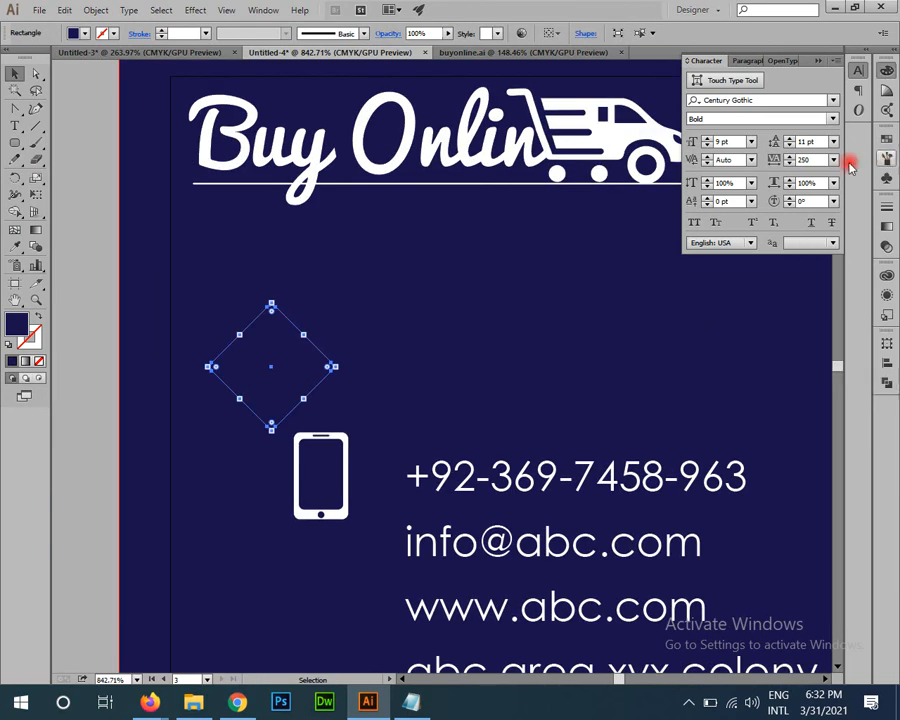
left_click_drag(810, 138, 816, 139)
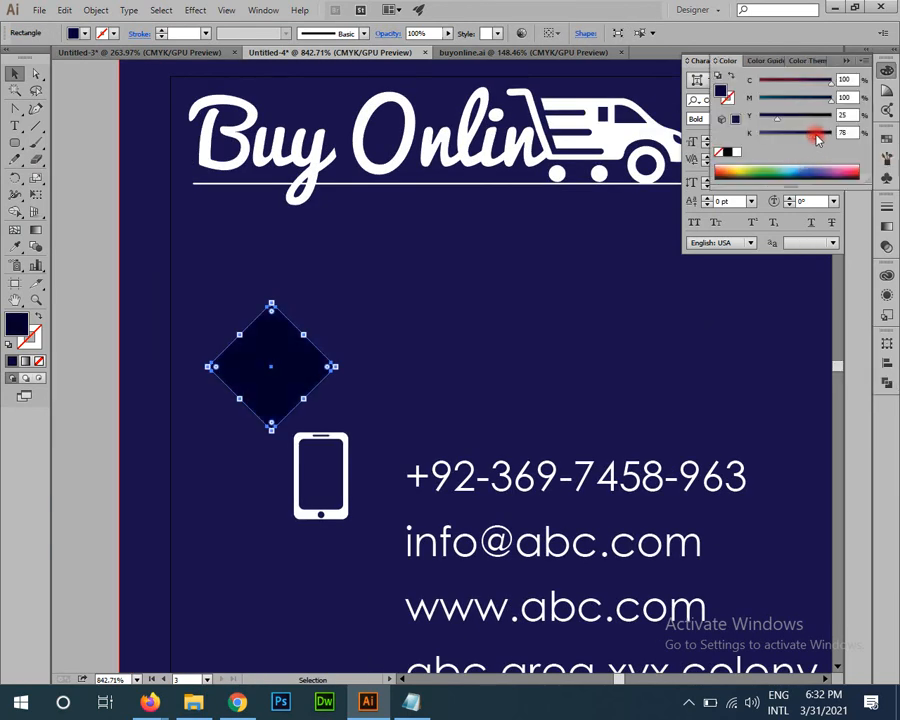
left_click(90, 422)
scroll(180, 360, "down", 2)
left_click(276, 285)
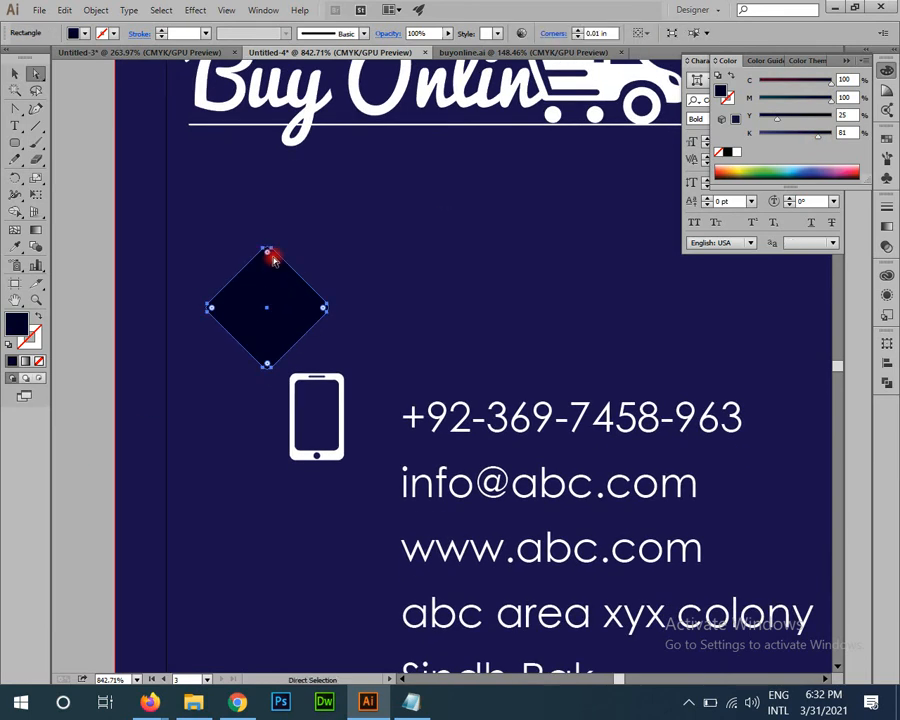
left_click_drag(270, 250, 271, 257)
left_click_drag(128, 520, 142, 551)
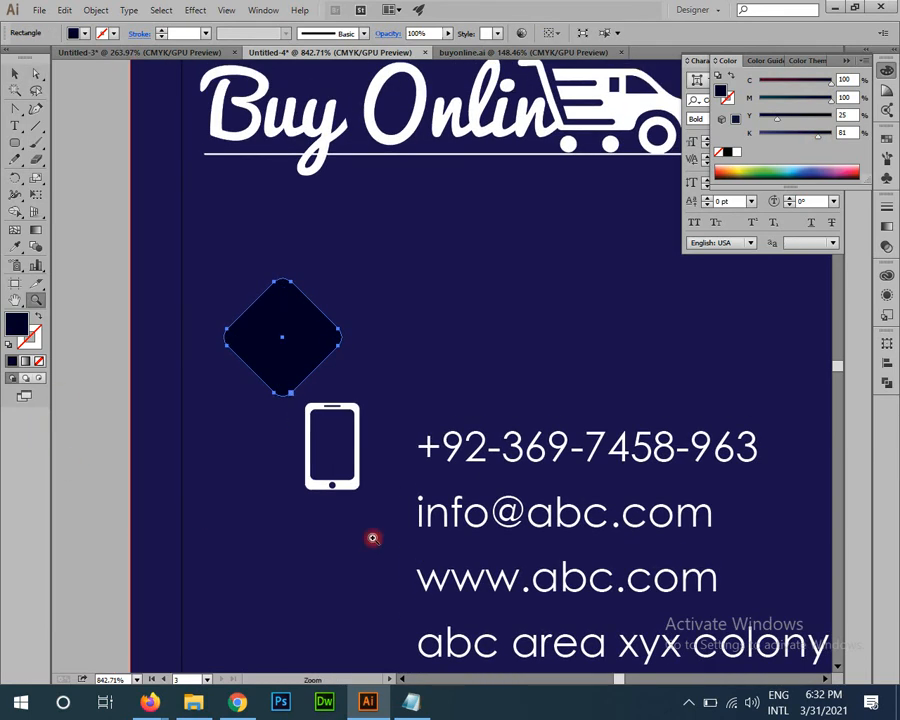
left_click_drag(281, 391, 335, 398)
left_click(226, 406)
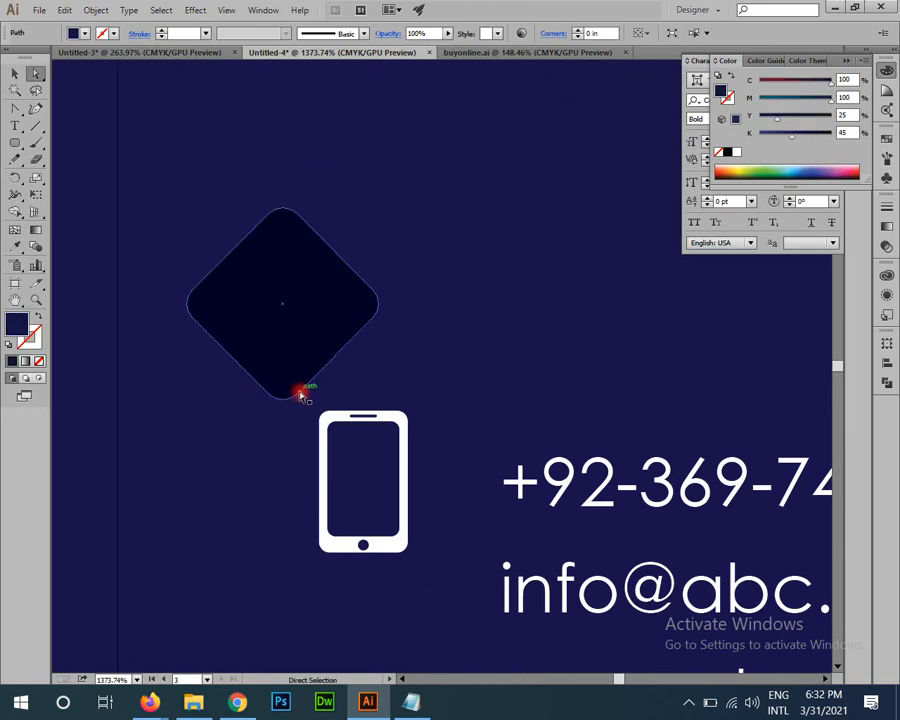
left_click(300, 395)
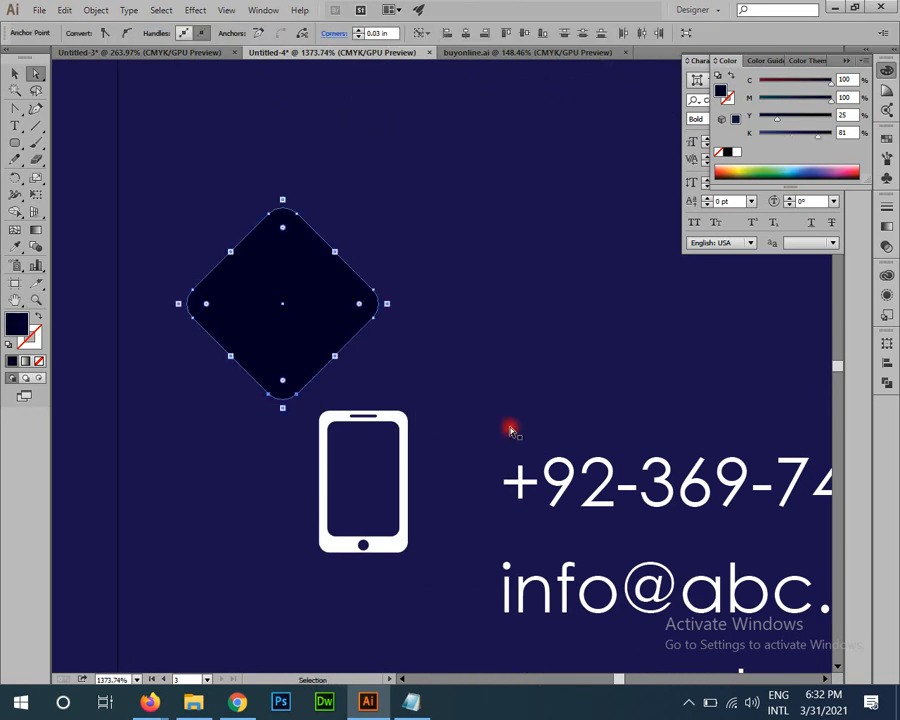
left_click_drag(405, 428, 185, 385)
left_click(178, 389)
Step: Paste a copy of the lower edge in front, outline it, and duplicate it slightly lower
key("ctrl+f")
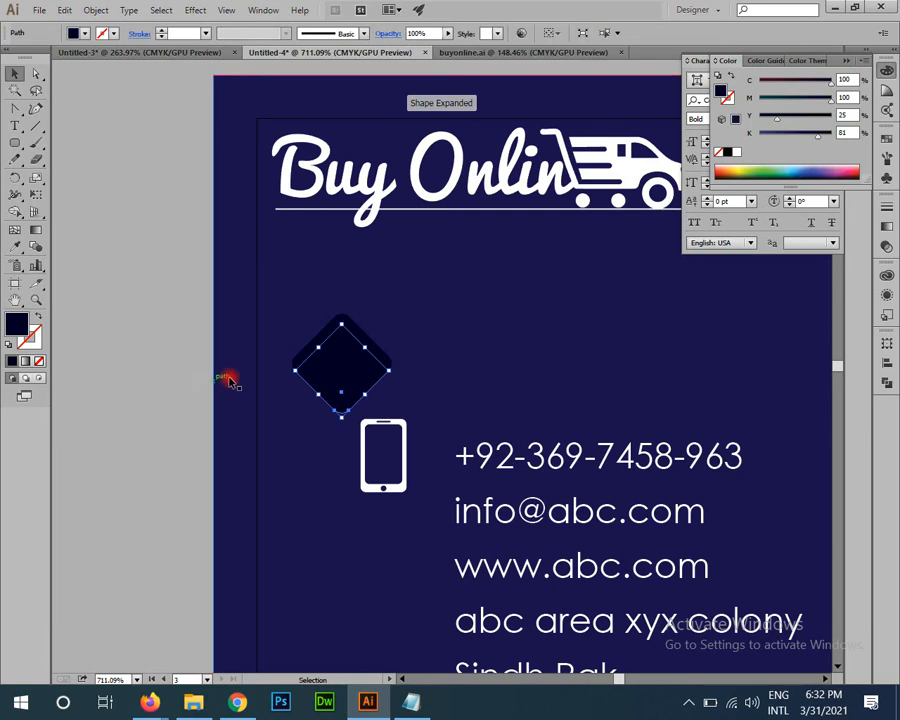
key("Down")
key("Down")
key("Down")
key("Down")
key("Down")
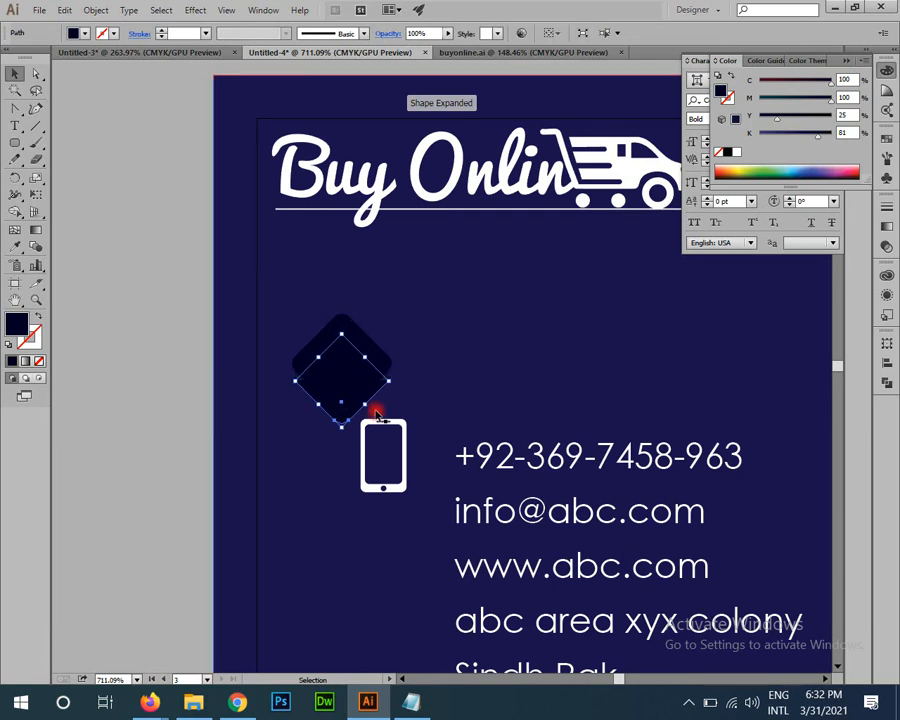
key("shift+x")
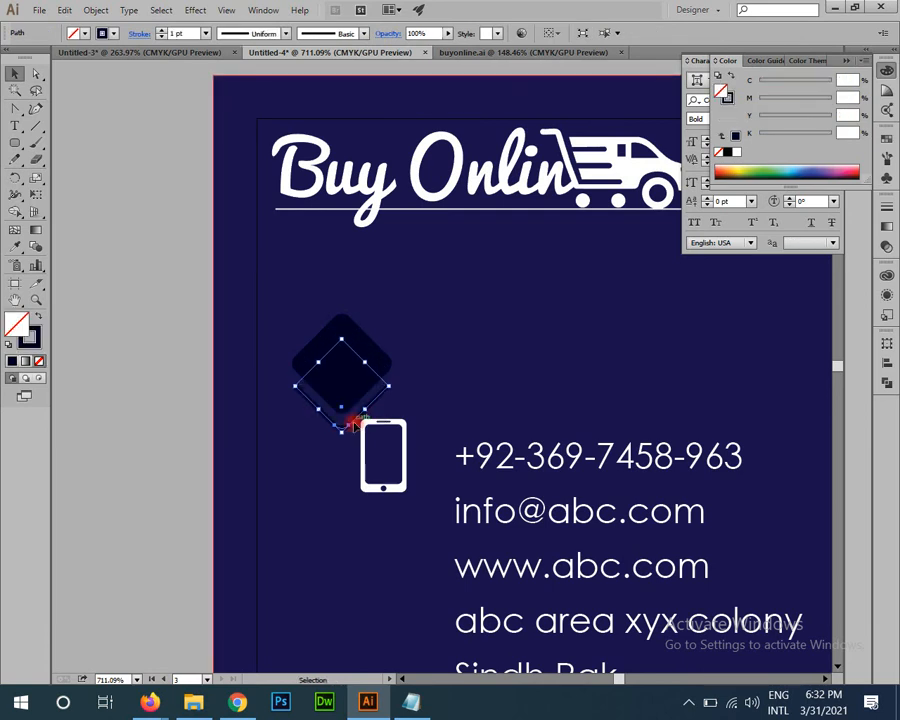
left_click_drag(351, 423, 350, 435)
Step: Average and join the right end points of the two chevron paths
key("z")
key("a")
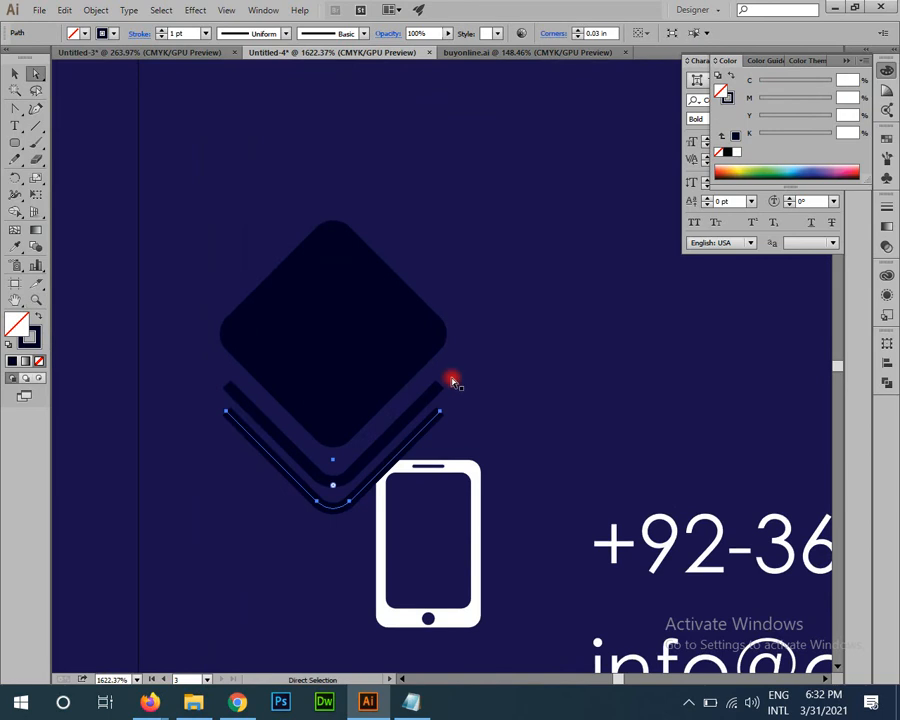
left_click(461, 421)
left_click(440, 413)
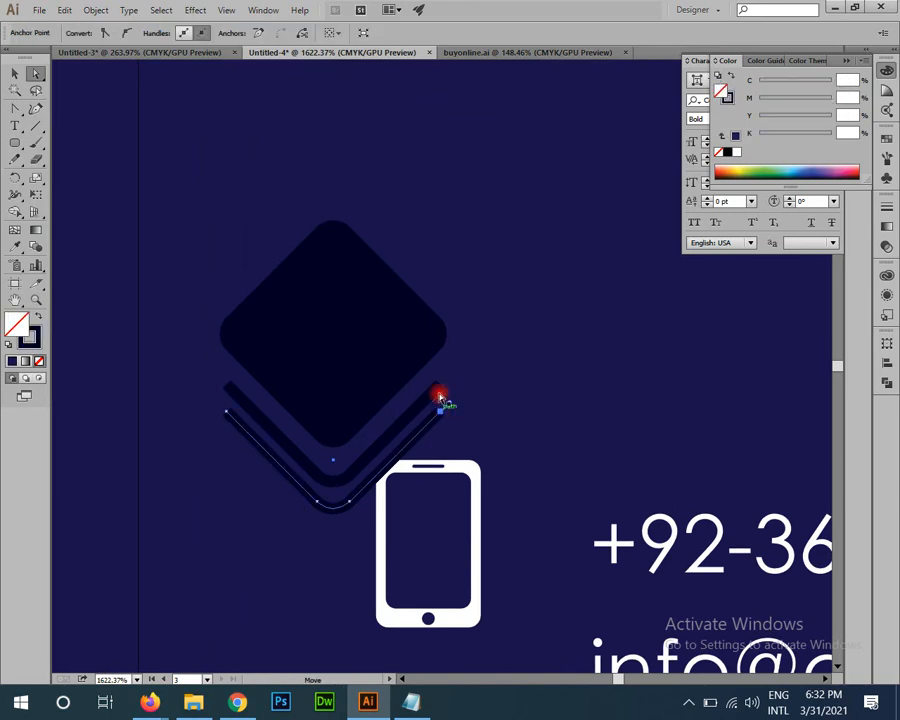
left_click(440, 386, "shift")
right_click(444, 414)
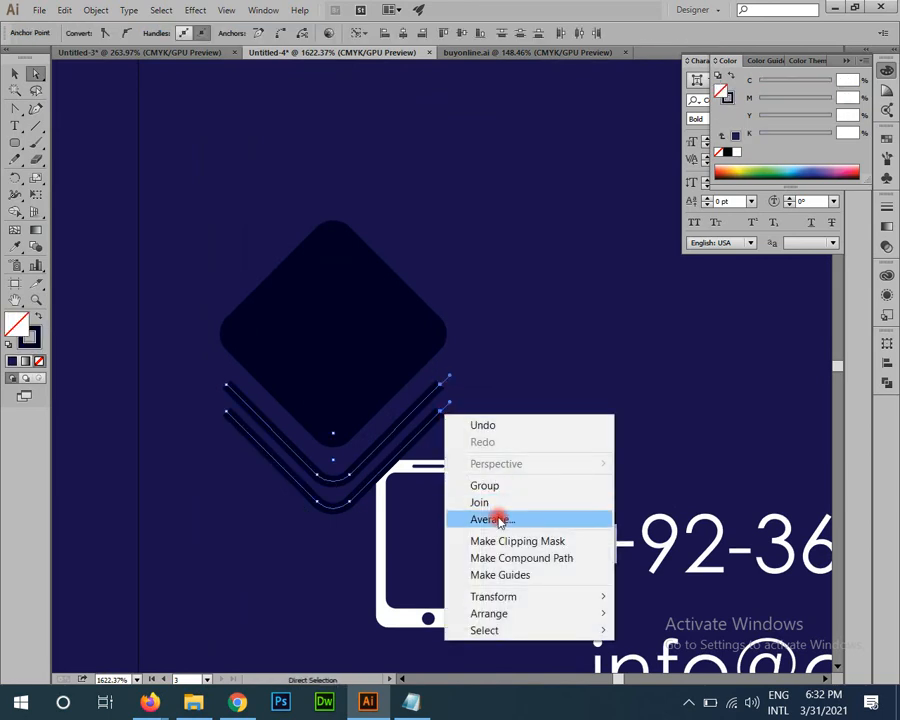
left_click(494, 519)
left_click(55, 144)
right_click(470, 400)
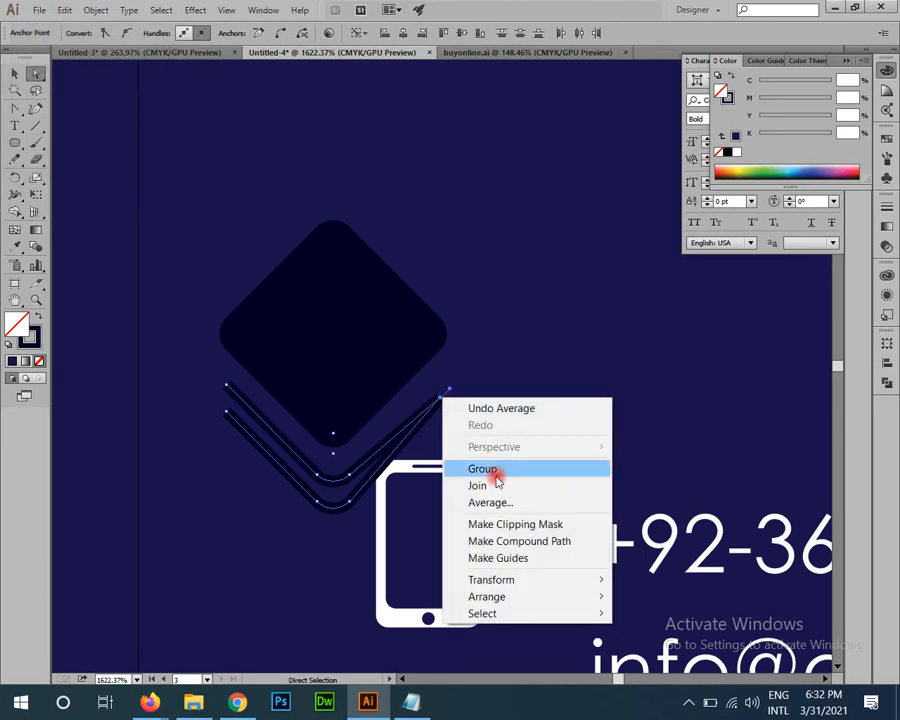
left_click(487, 485)
Step: Average and join the left end points so the chevrons form one closed shape
left_click_drag(246, 412, 226, 384)
right_click(260, 425)
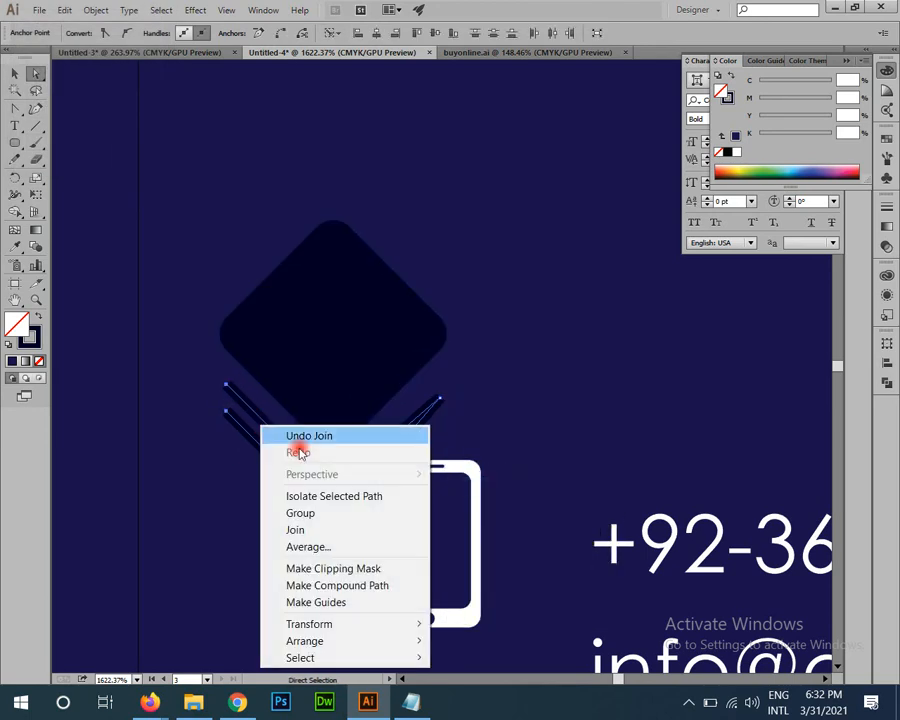
left_click(326, 546)
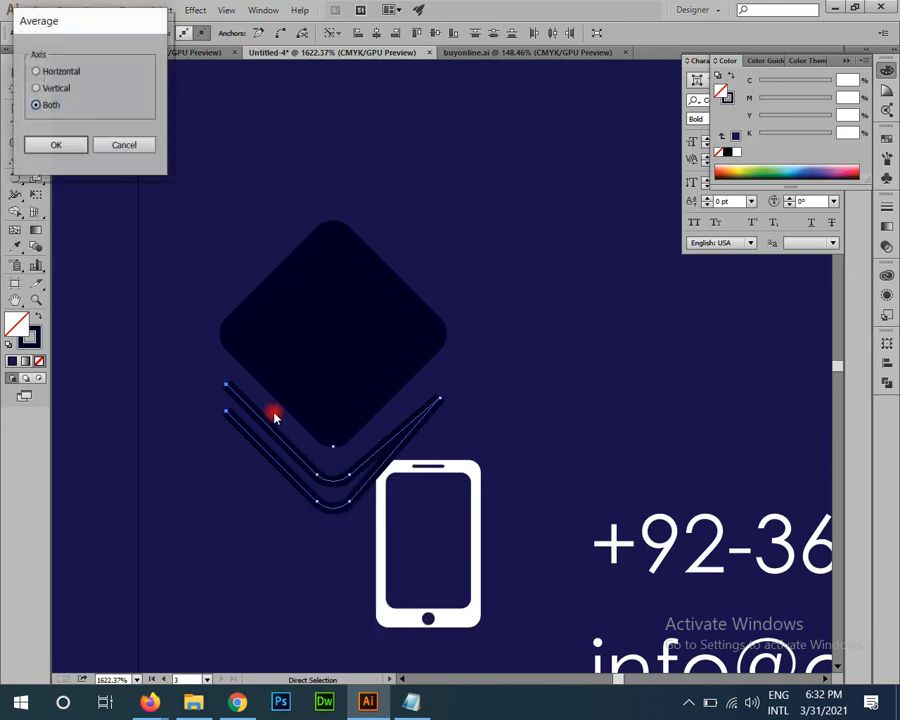
left_click(58, 144)
right_click(262, 465)
left_click(306, 322)
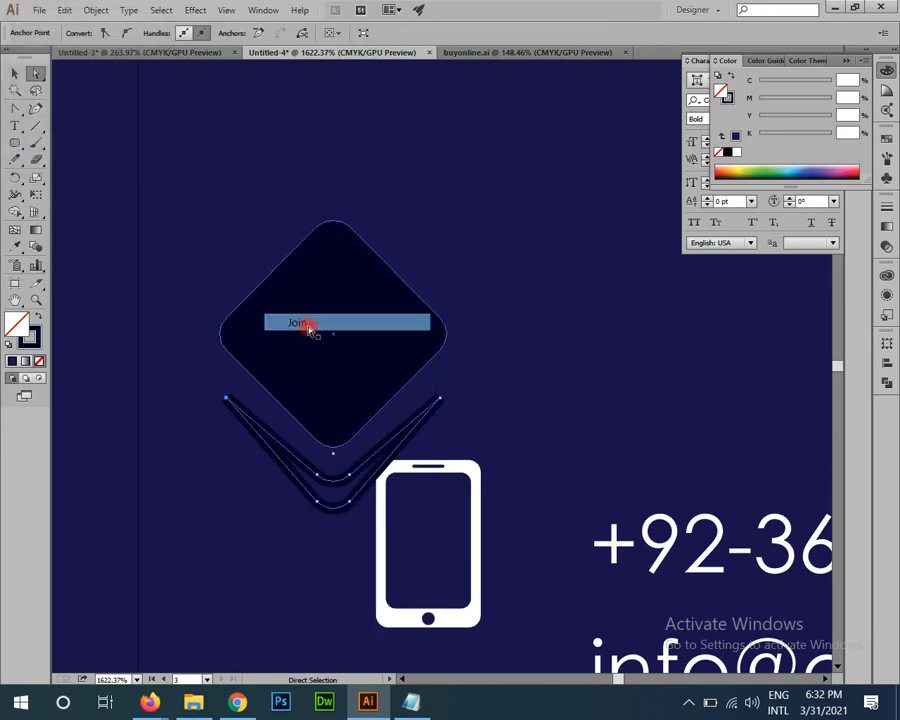
Step: Fill the joined chevron with dark navy at 100% black ink, then deselect it
key("shift+x")
left_click_drag(798, 148, 835, 141)
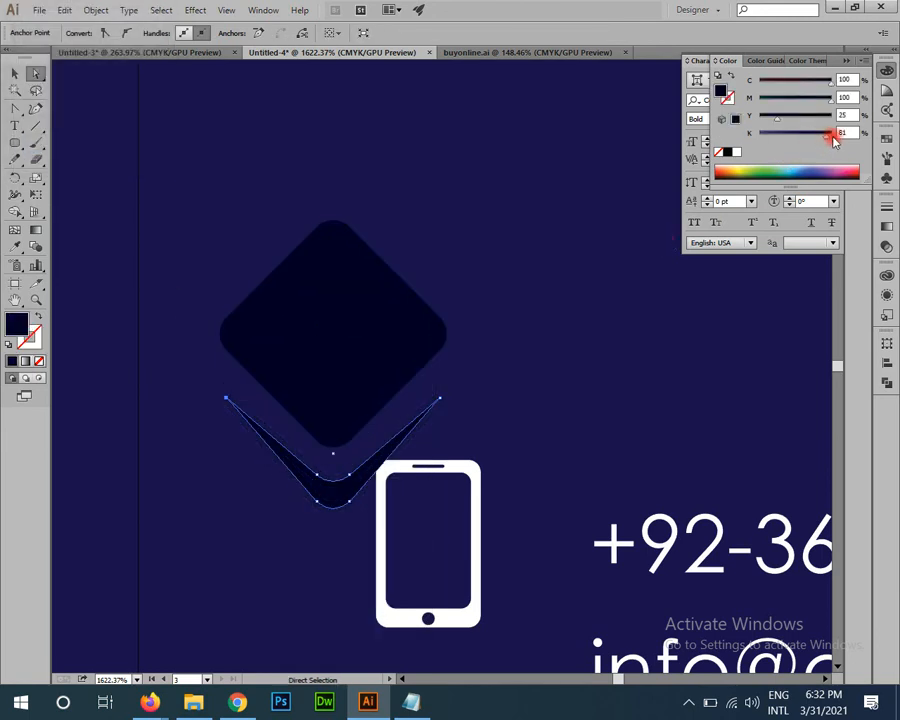
key("v")
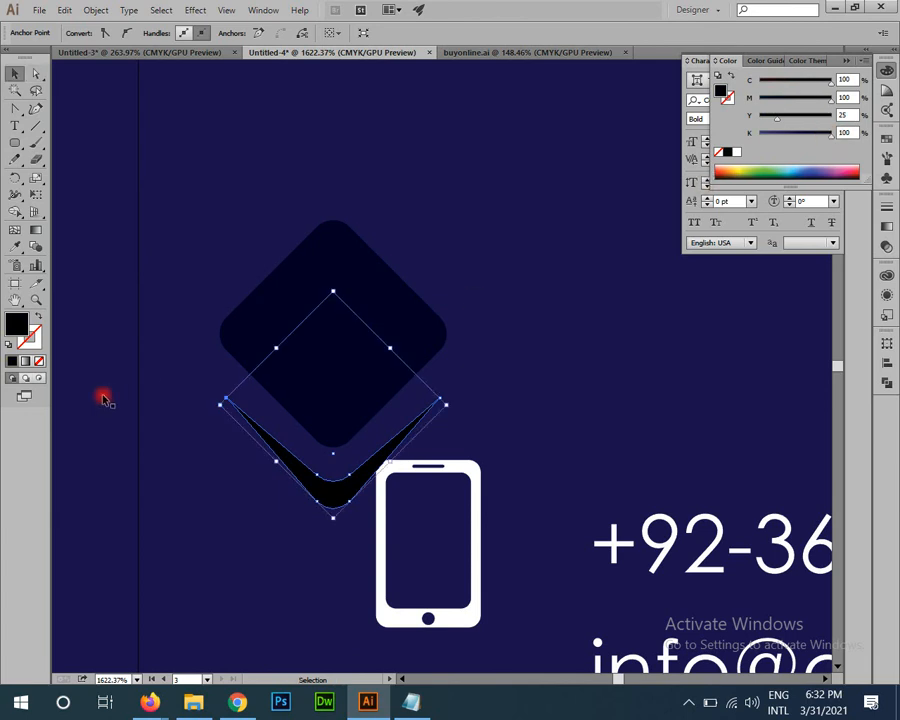
key("ctrl+space")
left_click_drag(341, 496, 112, 405)
left_click(112, 405)
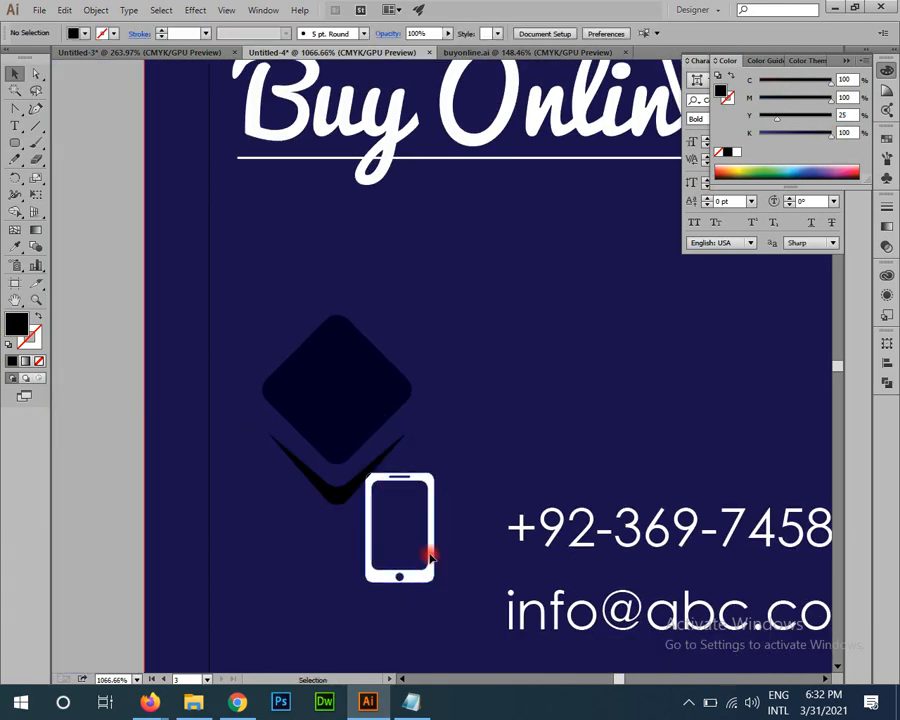
Step: Place the shrunken white phone on the diamond and centre it with the diamond and chevron
left_click_drag(428, 552, 372, 432)
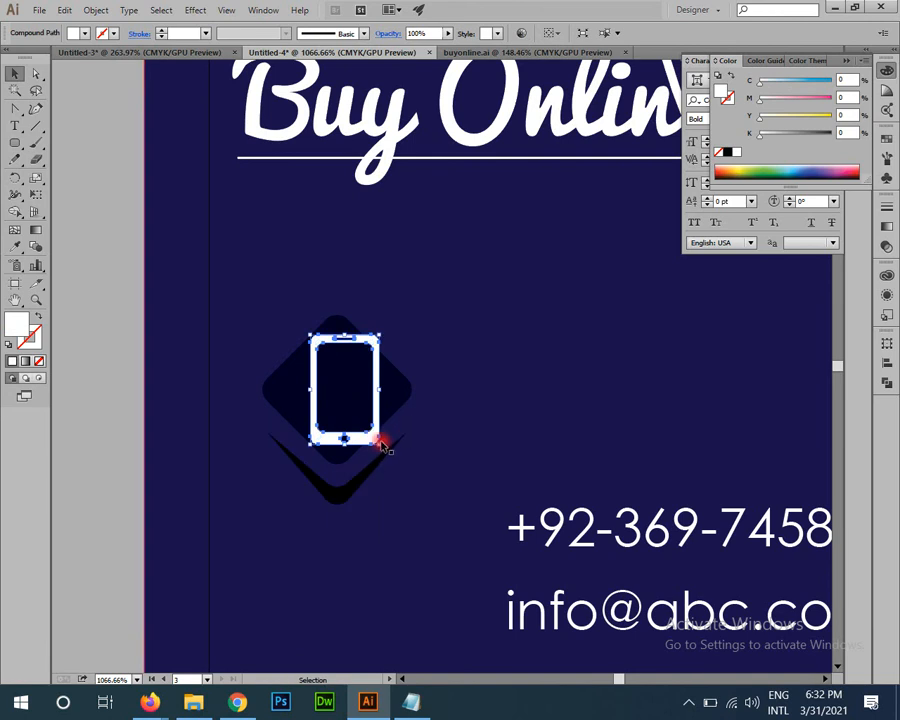
left_click_drag(379, 445, 355, 440)
key("ctrl+space")
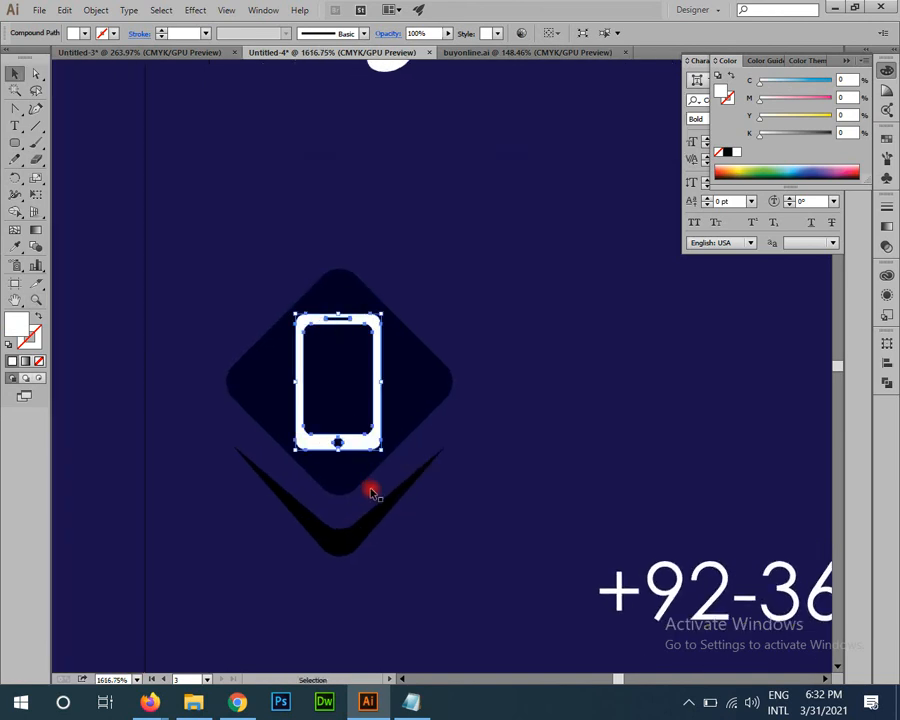
left_click(344, 476, "shift")
left_click(347, 537, "shift")
left_click(597, 33)
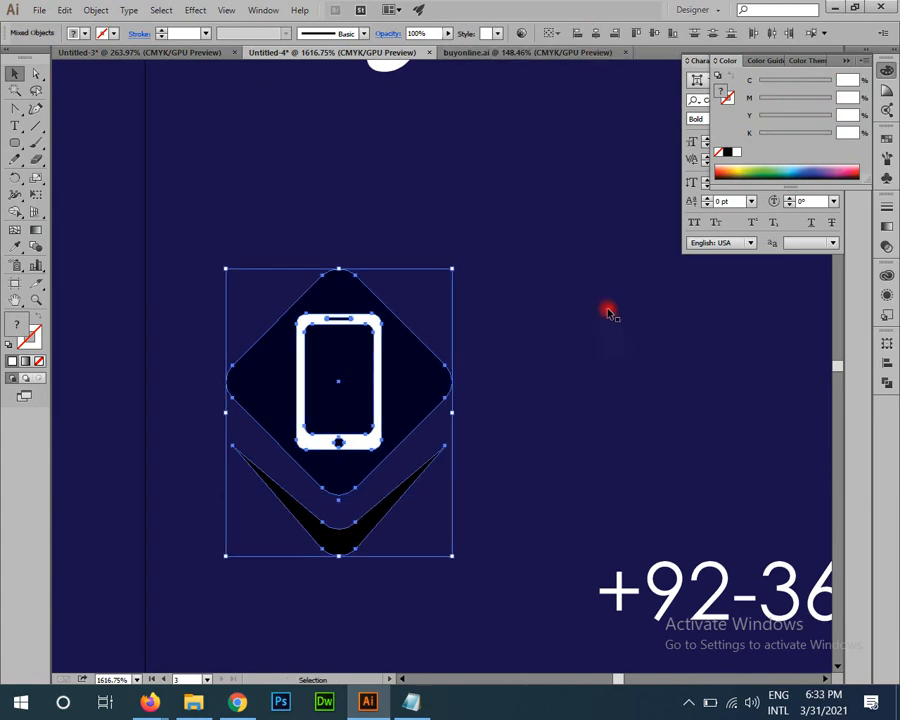
Step: Group the phone, diamond and chevron into a badge, scale it down, and place it beside the phone number
key("ctrl+space")
left_click_drag(471, 354, 306, 238)
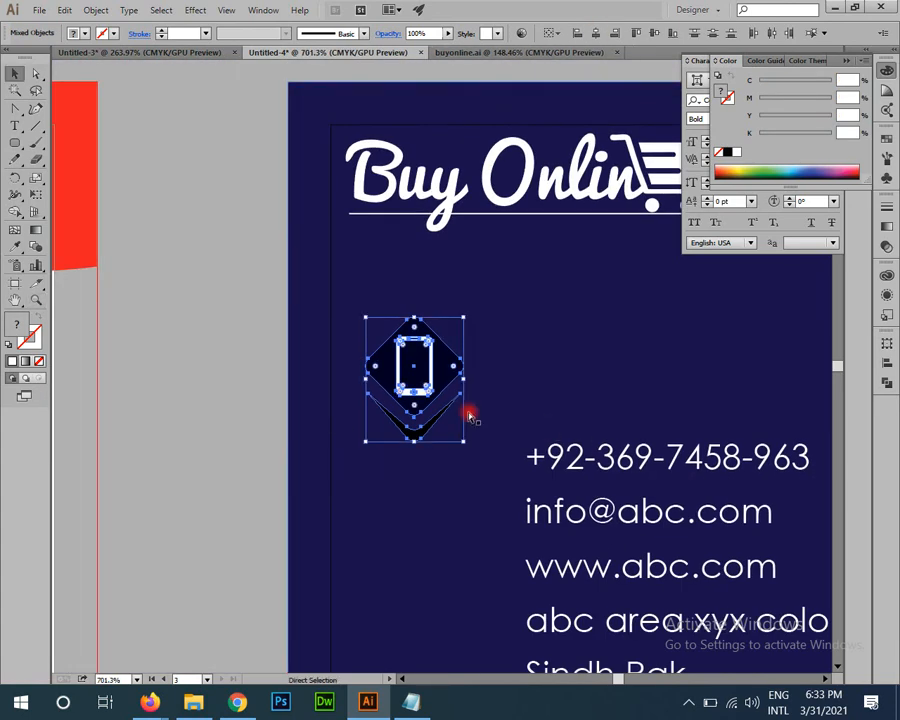
key("ctrl+g")
left_click_drag(463, 318, 454, 335)
left_click_drag(436, 364, 460, 445)
Step: Shrink the icon badge further to fit the contact lines
key("ctrl+space")
left_click_drag(481, 520, 585, 640)
key("space")
left_click_drag(413, 489, 307, 395)
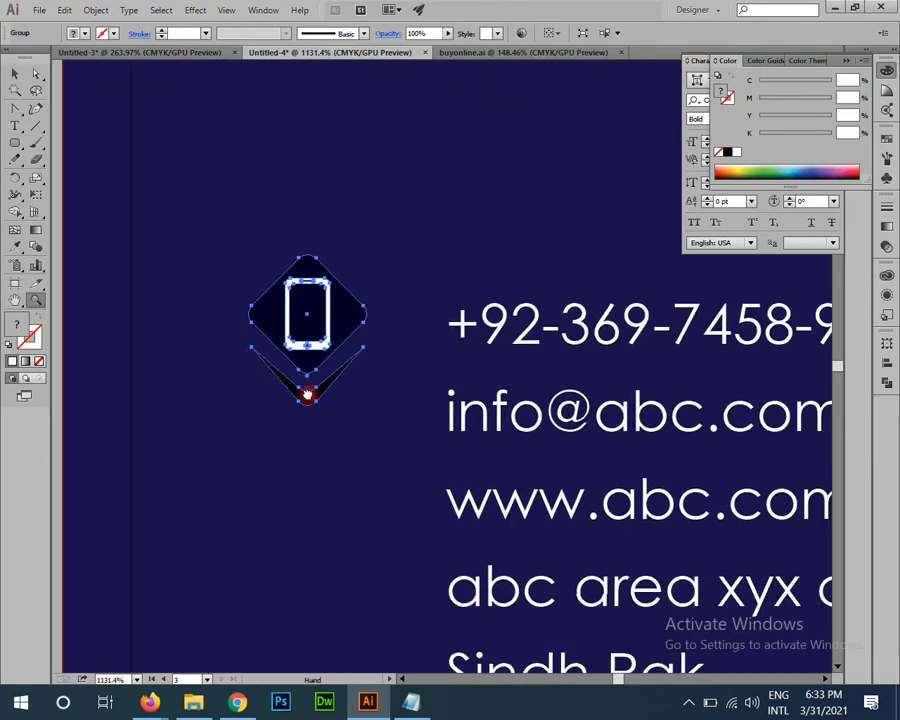
key("space")
left_click_drag(309, 443, 583, 439)
left_click(325, 380)
key("space")
left_click_drag(482, 463, 286, 409)
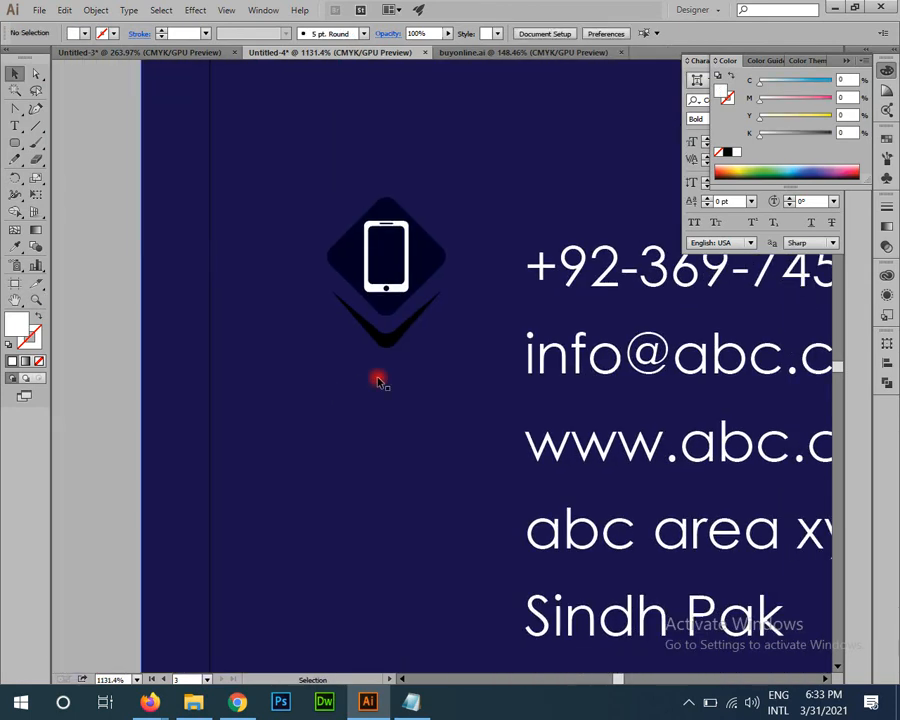
left_click_drag(430, 272, 424, 432)
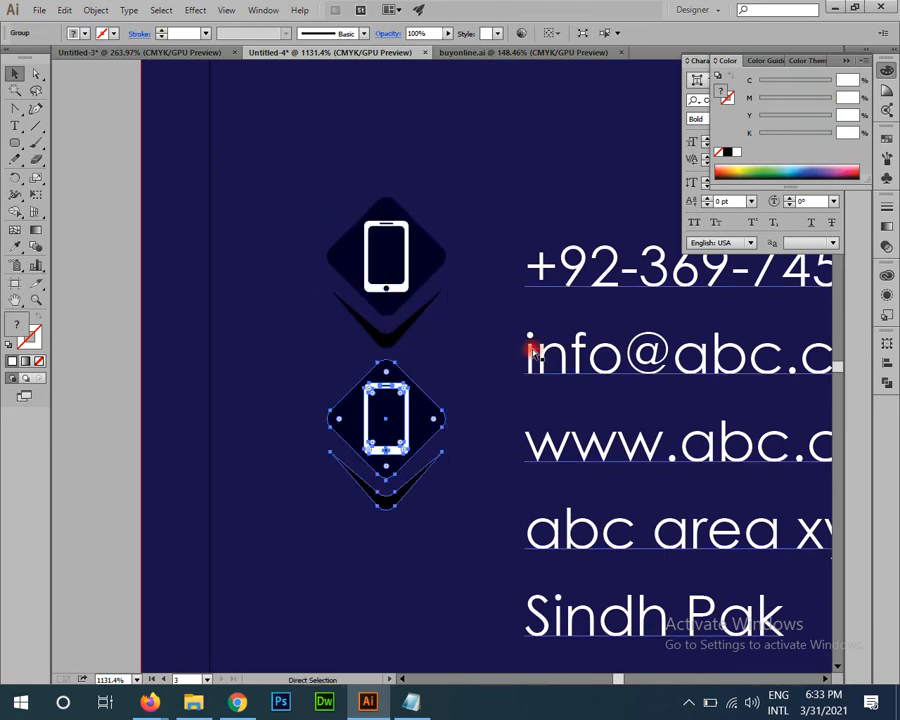
key("ctrl+z")
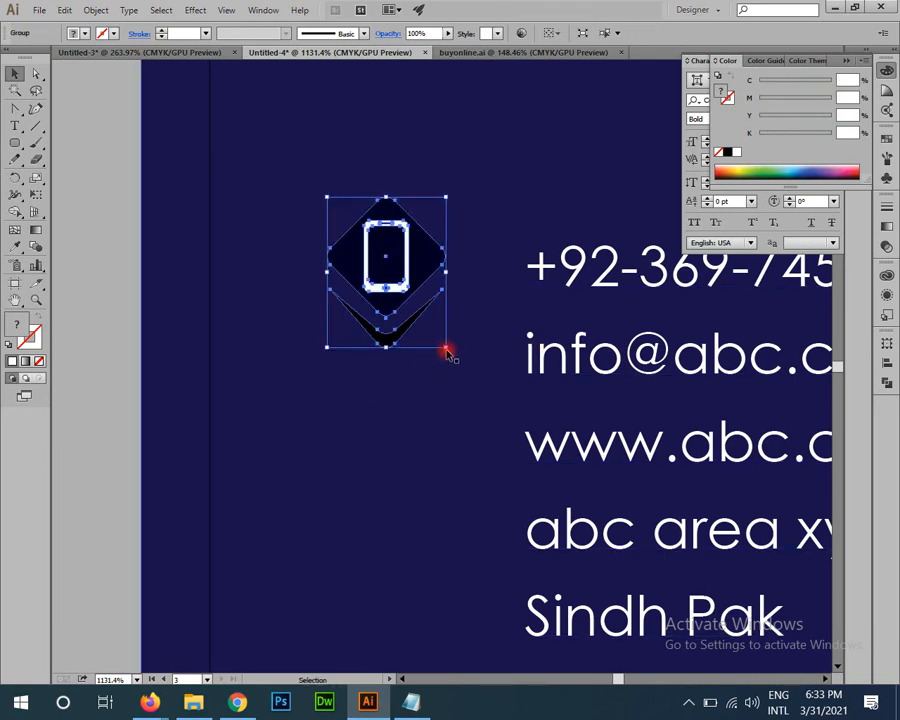
left_click_drag(447, 348, 428, 323)
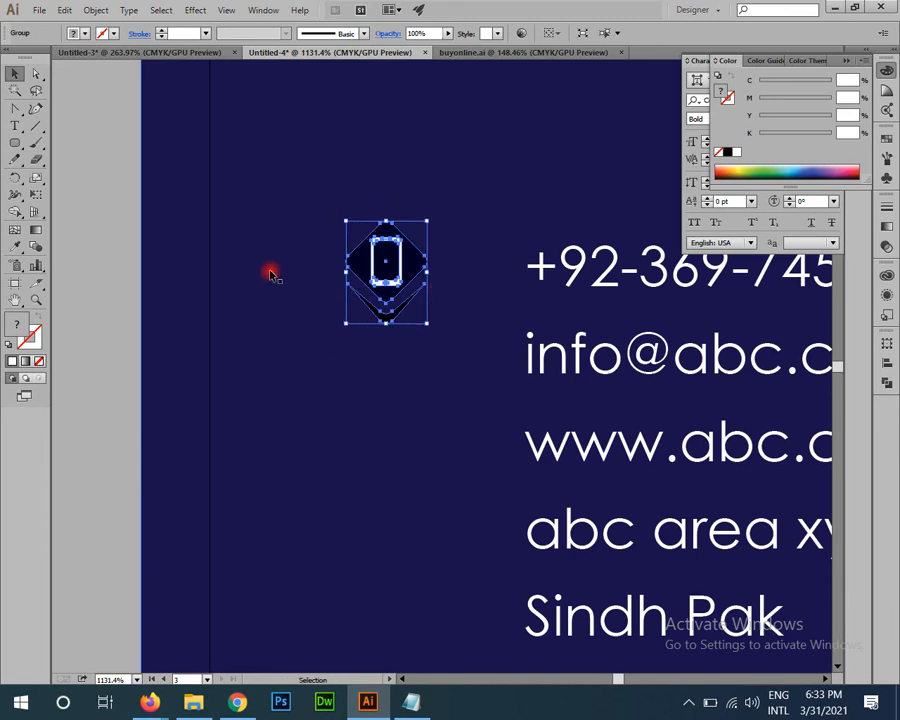
Step: Repeat the badge downward beside the email line and the remaining contact lines
left_click_drag(388, 267, 386, 388)
key("ctrl+d")
key("ctrl+d")
scroll(306, 302, "down", 3)
scroll(306, 302, "right", 2)
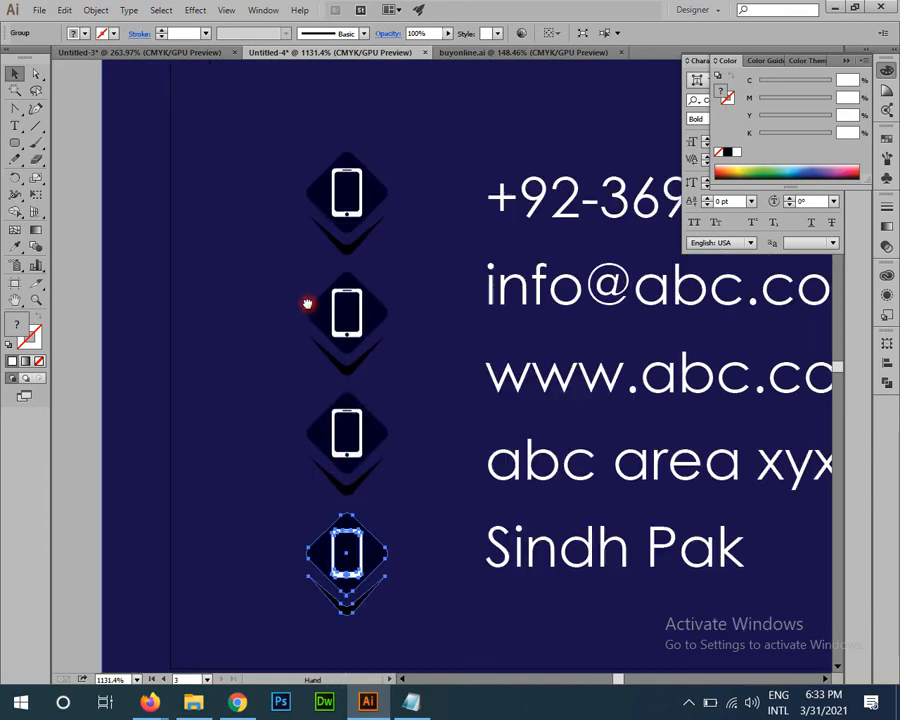
scroll(518, 400, "down", 2)
scroll(460, 330, "right", 2)
Step: Increase the line spacing of the whole contact text block
left_click(504, 272)
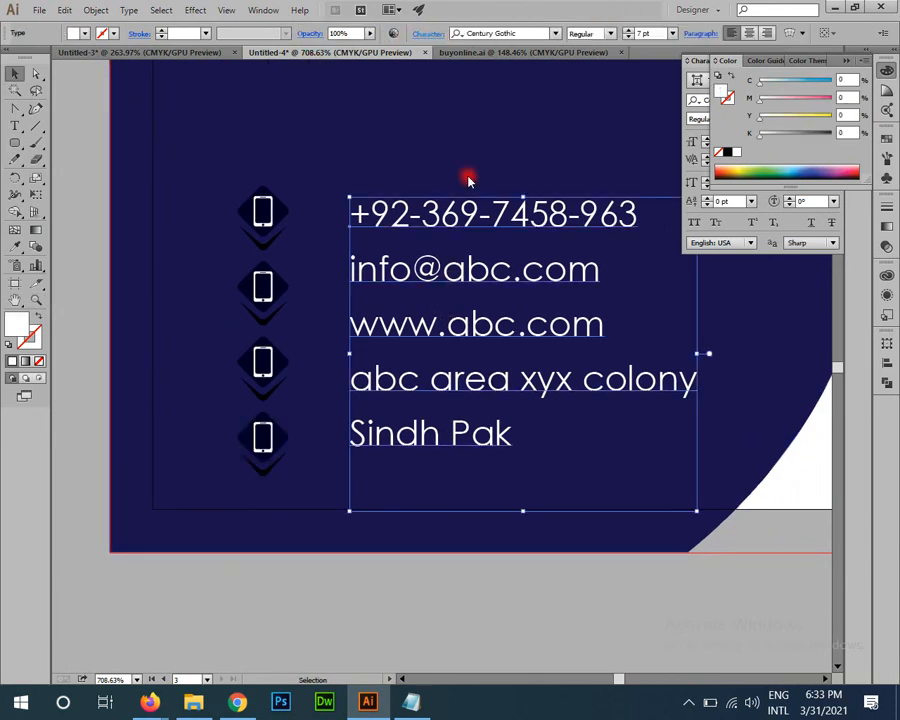
left_click(428, 34)
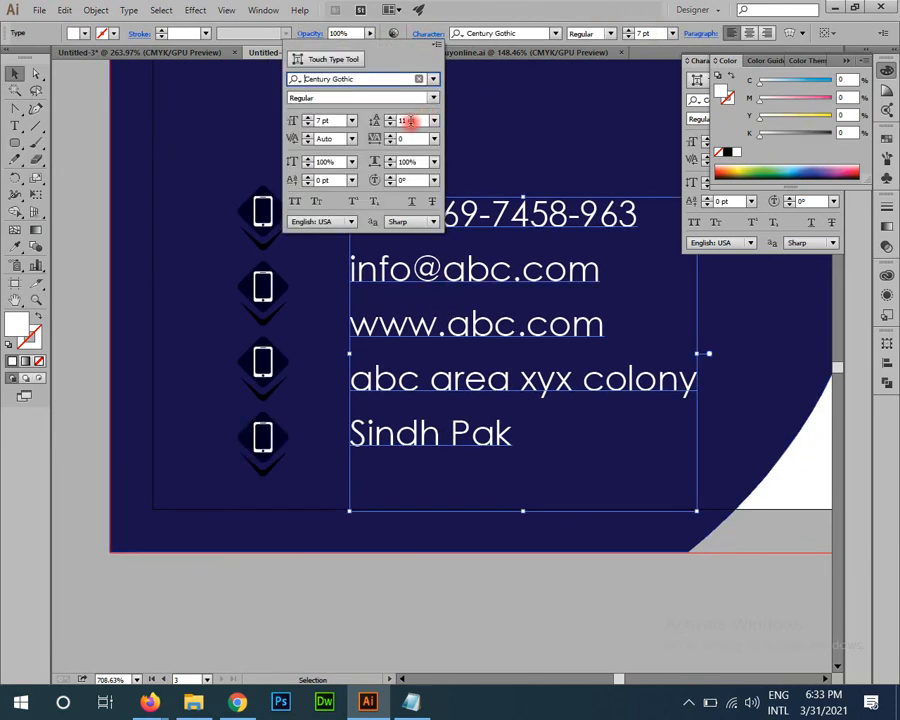
left_click(408, 121)
scroll(408, 121, "up", 5)
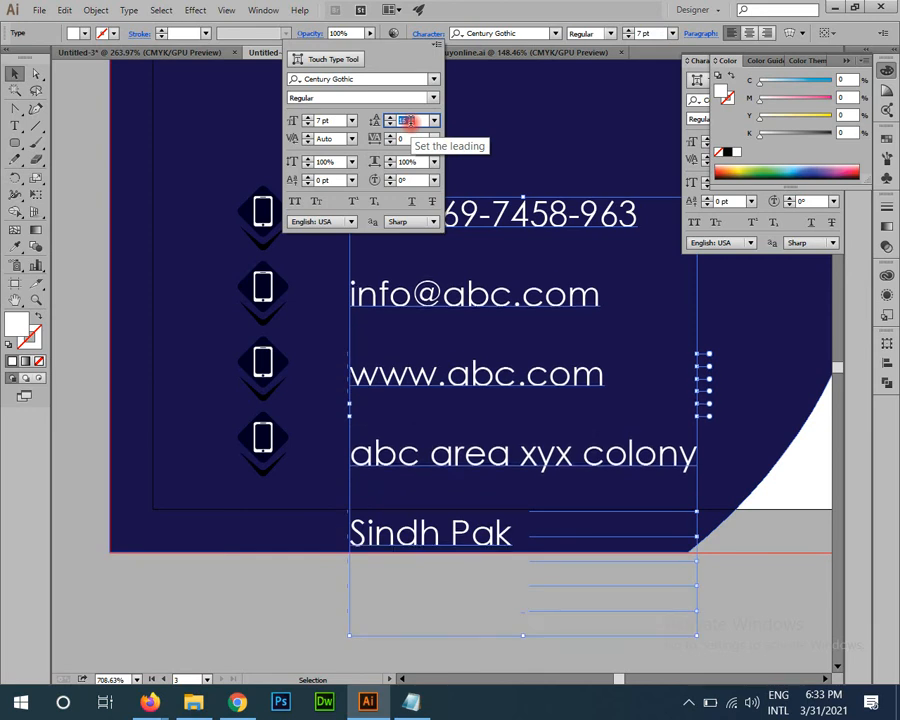
scroll(408, 121, "down", 2)
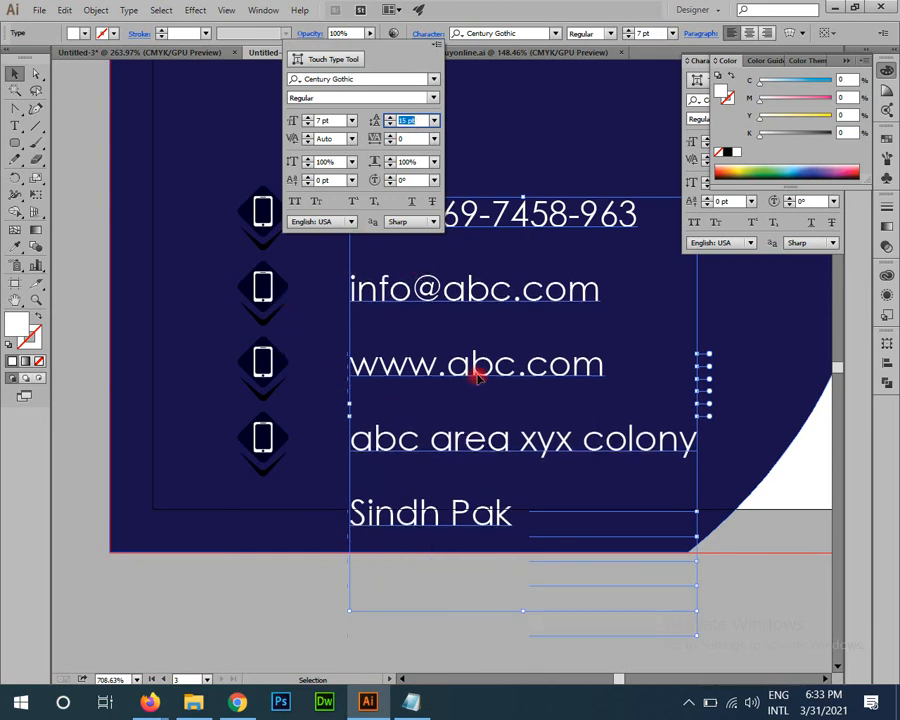
left_click(499, 510)
Step: Set the 'Sindh Pak' line's leading to 7 pt
double_click(511, 516)
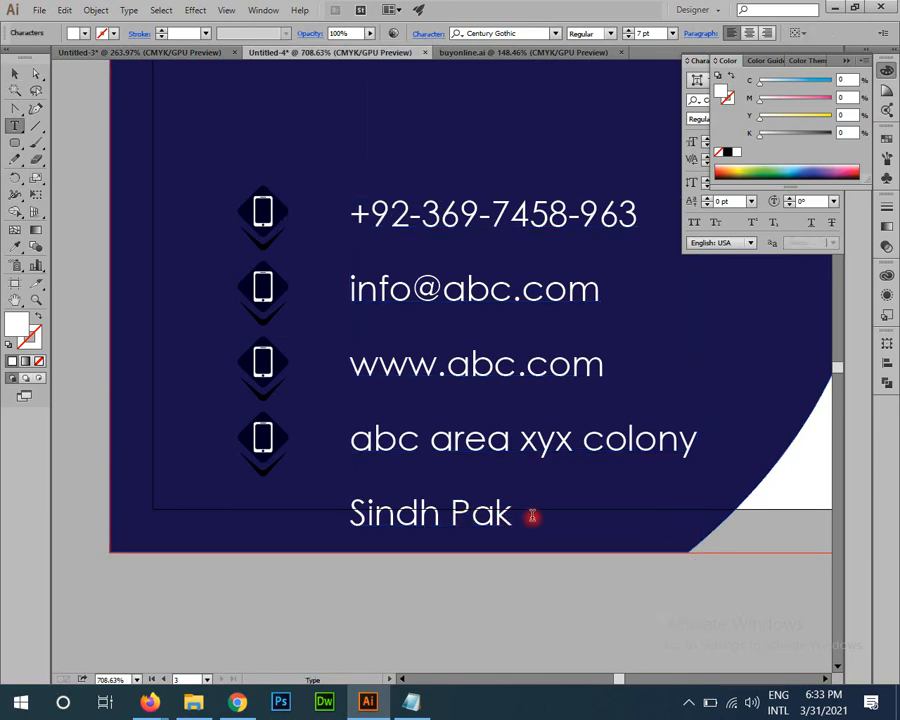
left_click_drag(520, 517, 315, 509)
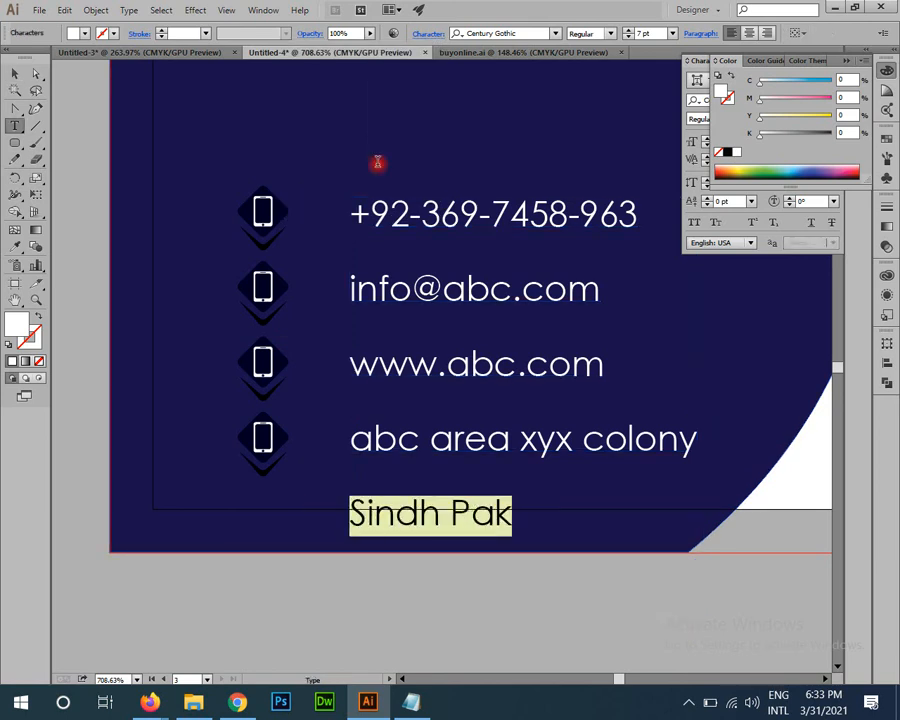
left_click(432, 33)
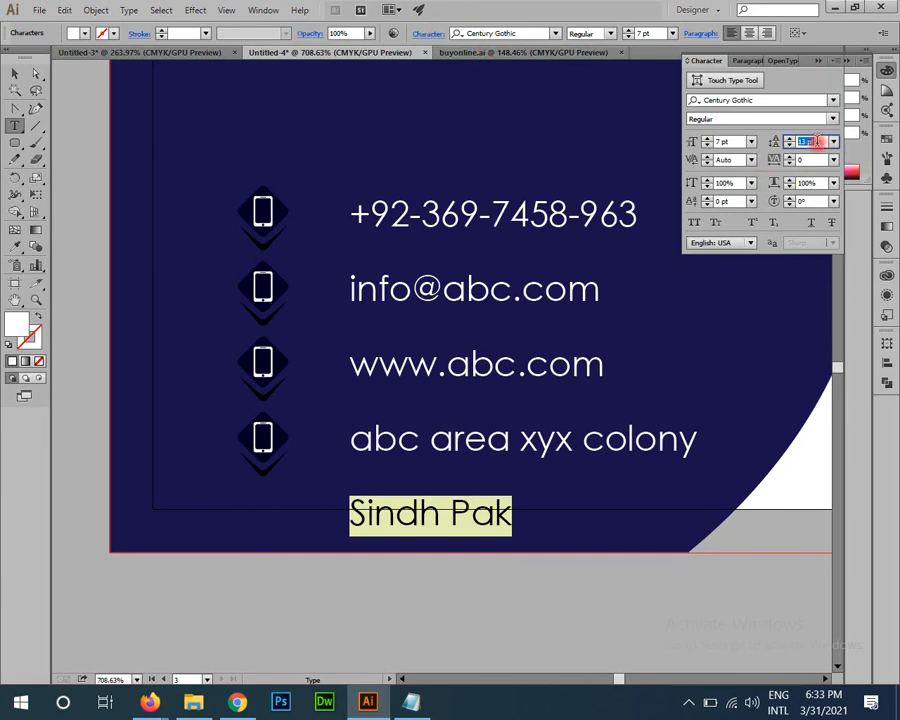
type("7")
key("Return")
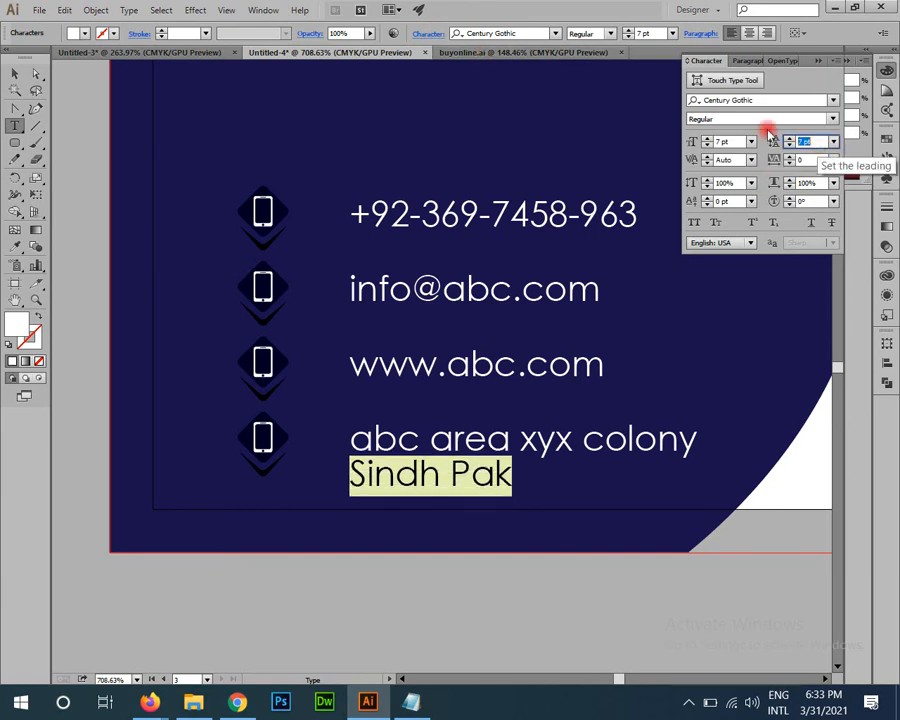
left_click(14, 73)
Step: Move the contact text slightly left, closer to the icon badges
left_click(84, 293)
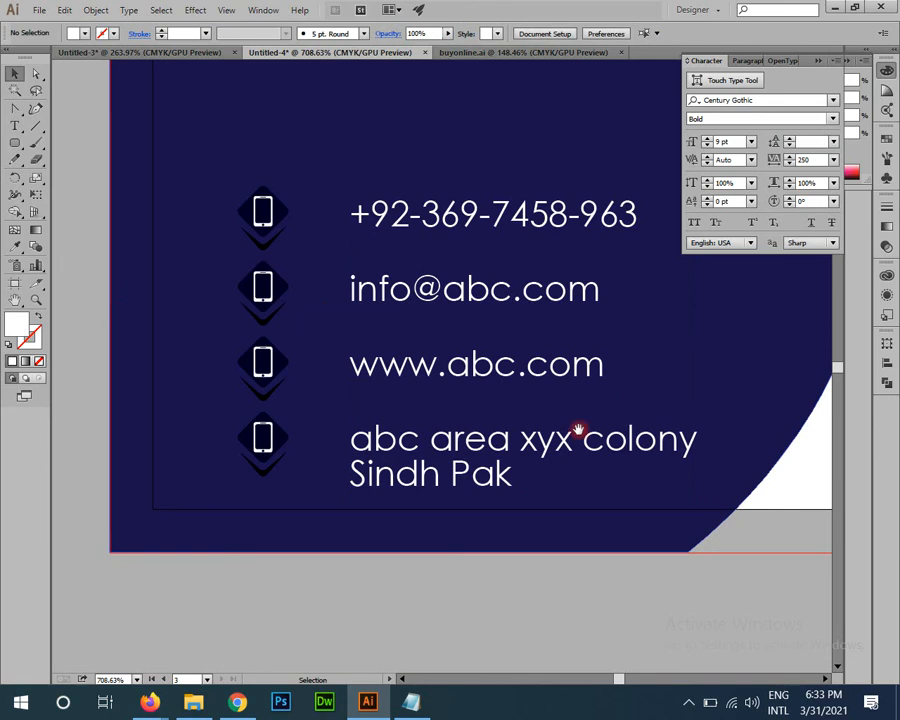
scroll(464, 334, "up", 1)
left_click_drag(464, 334, 424, 335)
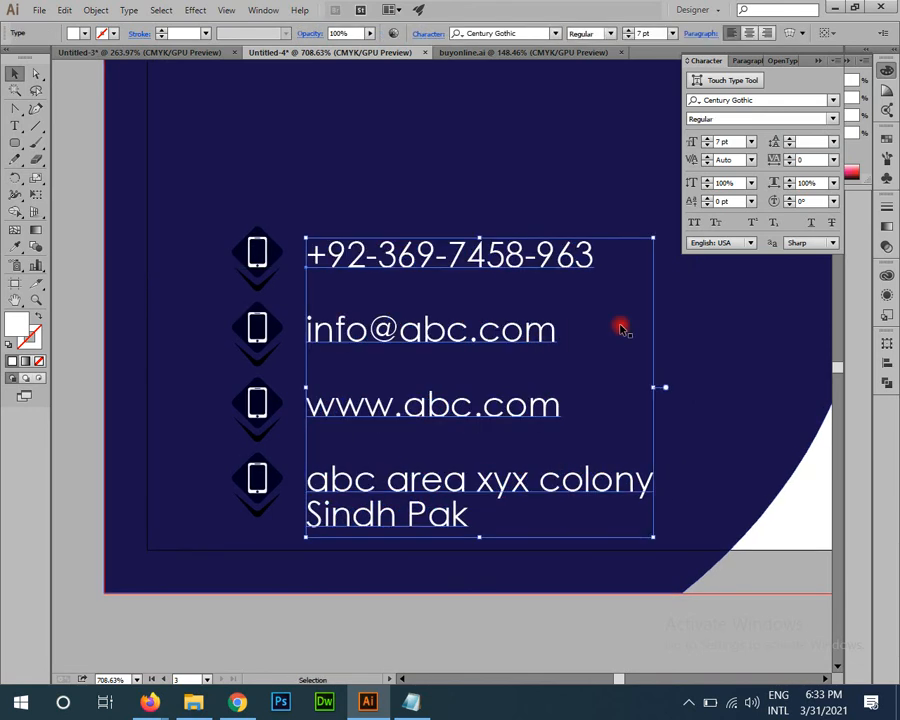
left_click_drag(432, 398, 262, 288)
left_click(398, 547)
left_click_drag(500, 568, 409, 635)
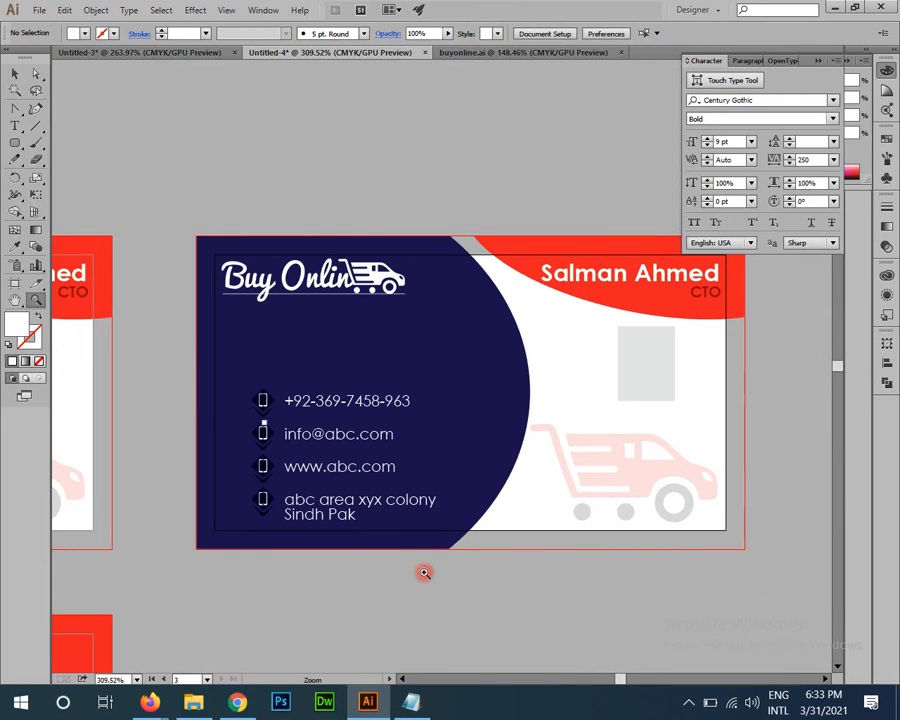
Step: Zoom and pan around the finished card to review the contact lines
left_click_drag(284, 444, 378, 448)
left_click_drag(433, 417, 545, 322)
left_click(545, 322)
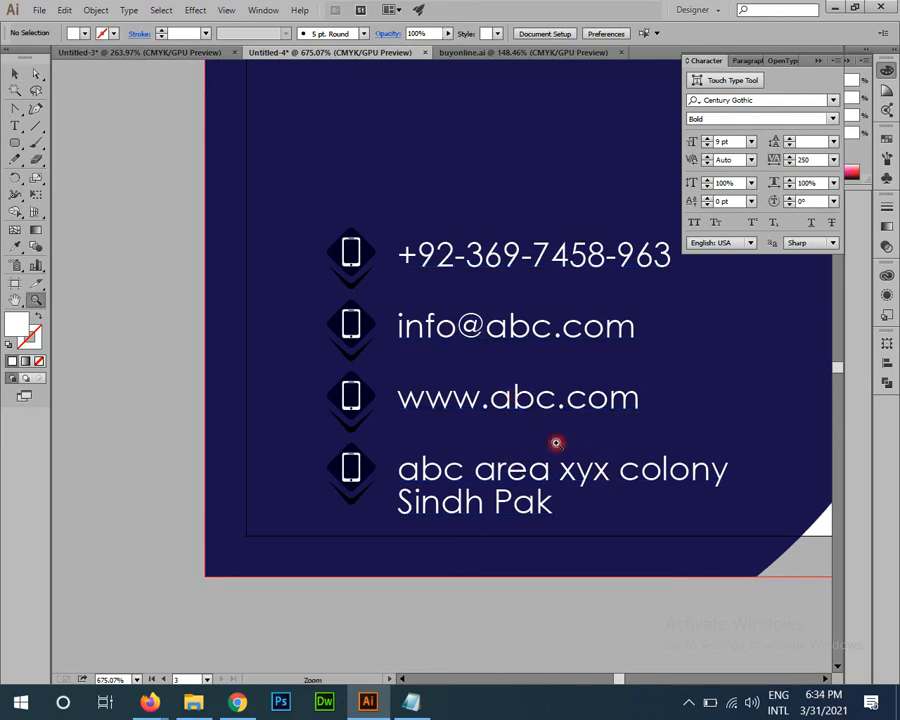
scroll(556, 442, "down", 3)
left_click_drag(308, 304, 345, 350)
key("v")
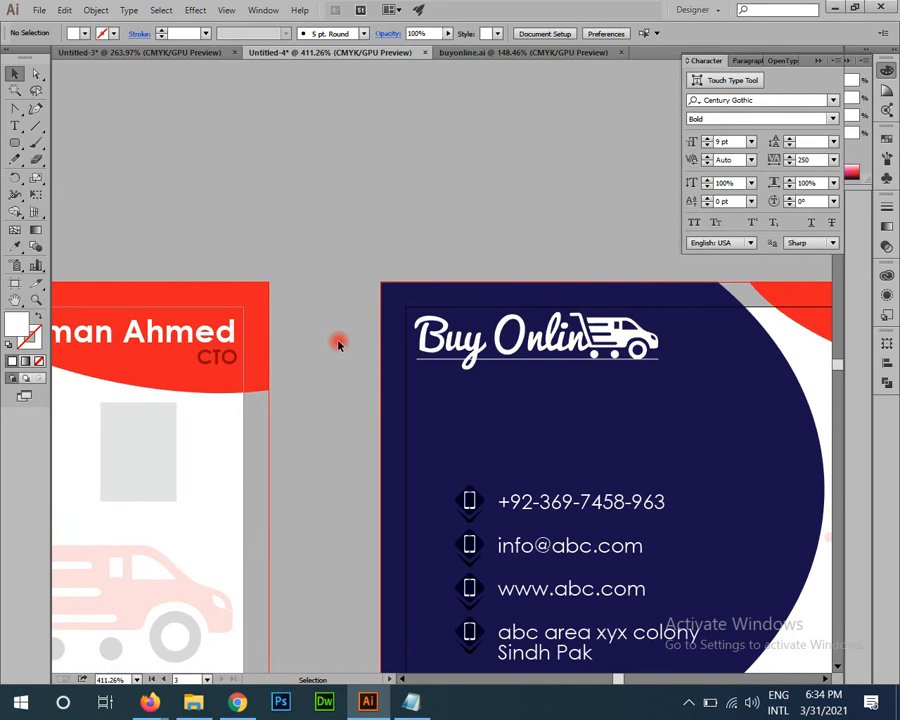
left_click_drag(367, 451, 253, 308)
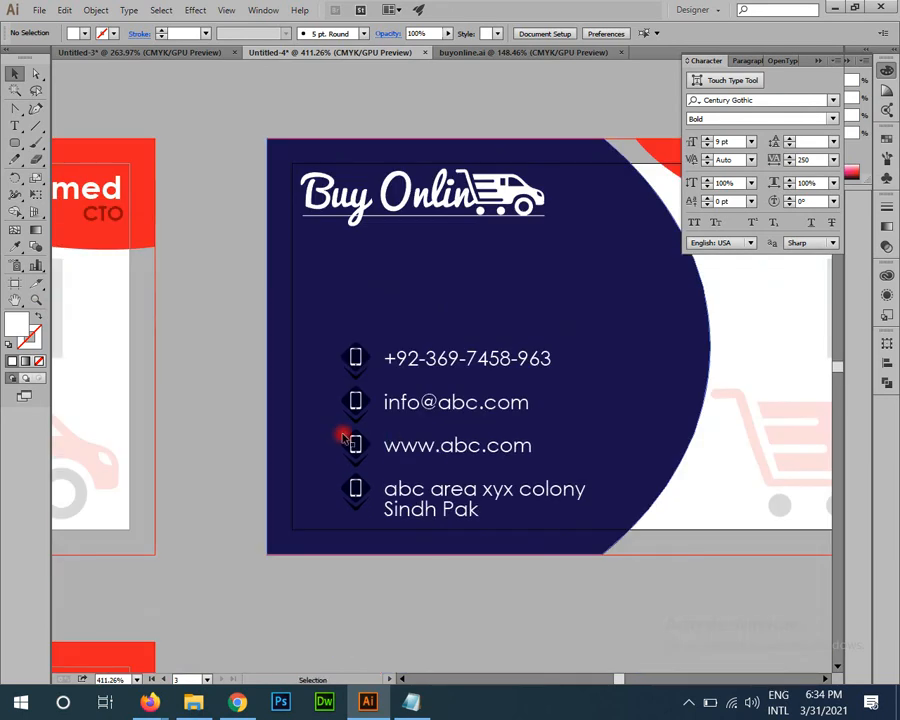
Step: Switch to the Gmail inbox in the Firefox window
scroll(320, 450, "down", 3)
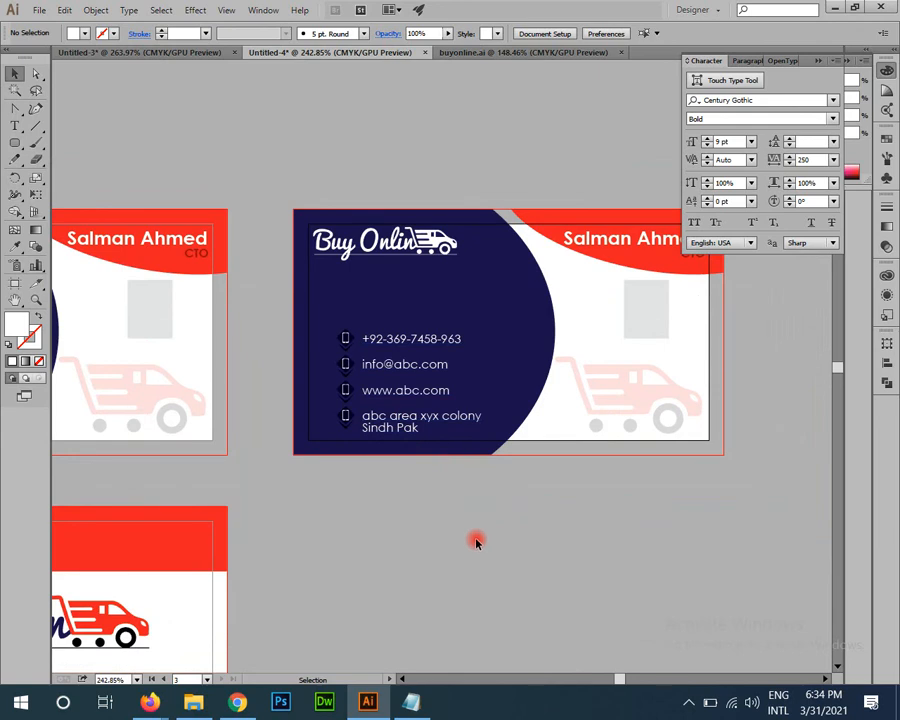
mouse_move(149, 703)
left_click(215, 620)
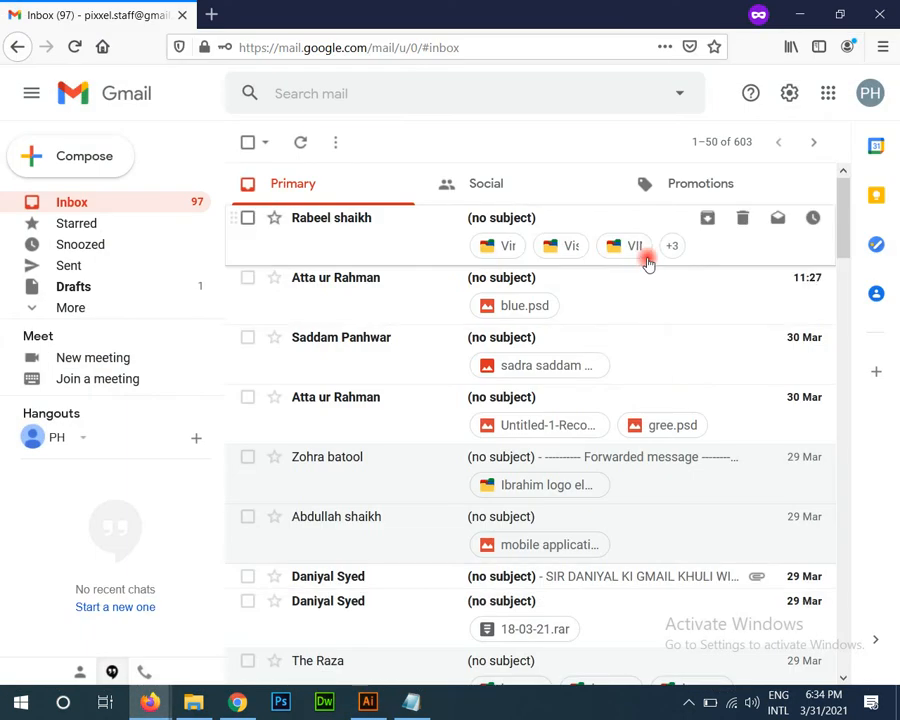
Step: Open the top email and view its six .ai business card attachments
left_click(378, 229)
scroll(815, 378, "down", 1)
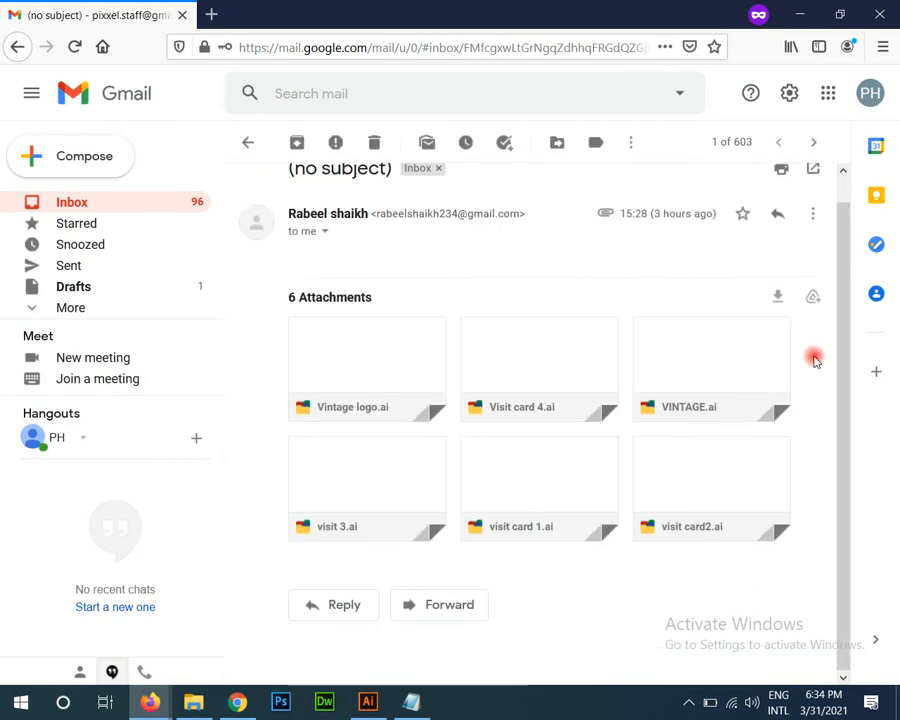
mouse_move(402, 370)
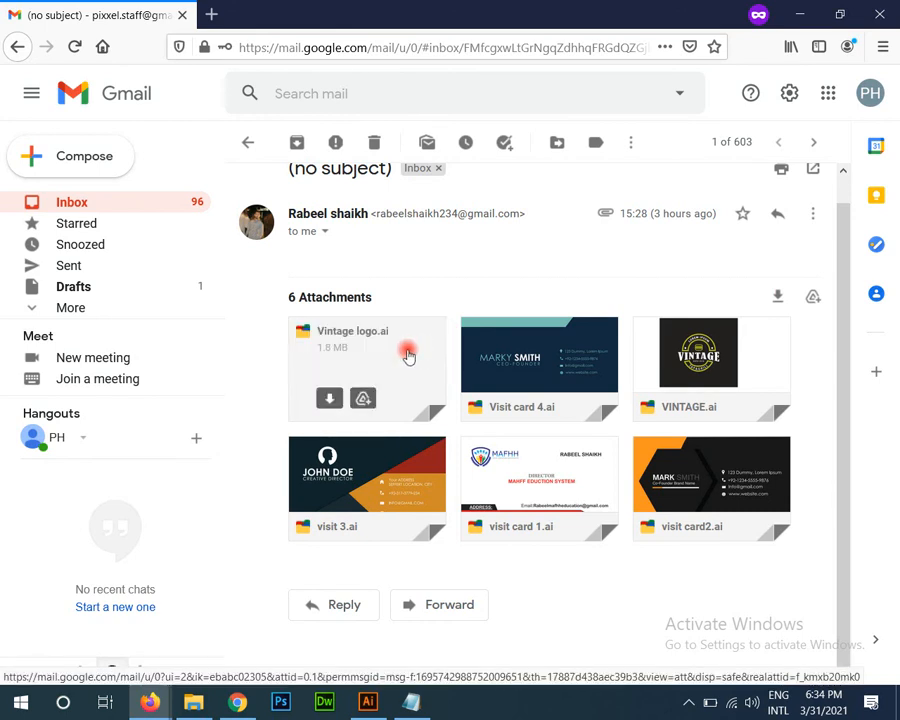
Step: Search Windows for 'bright', set the display brightness to 7, and minimize Settings
key("super")
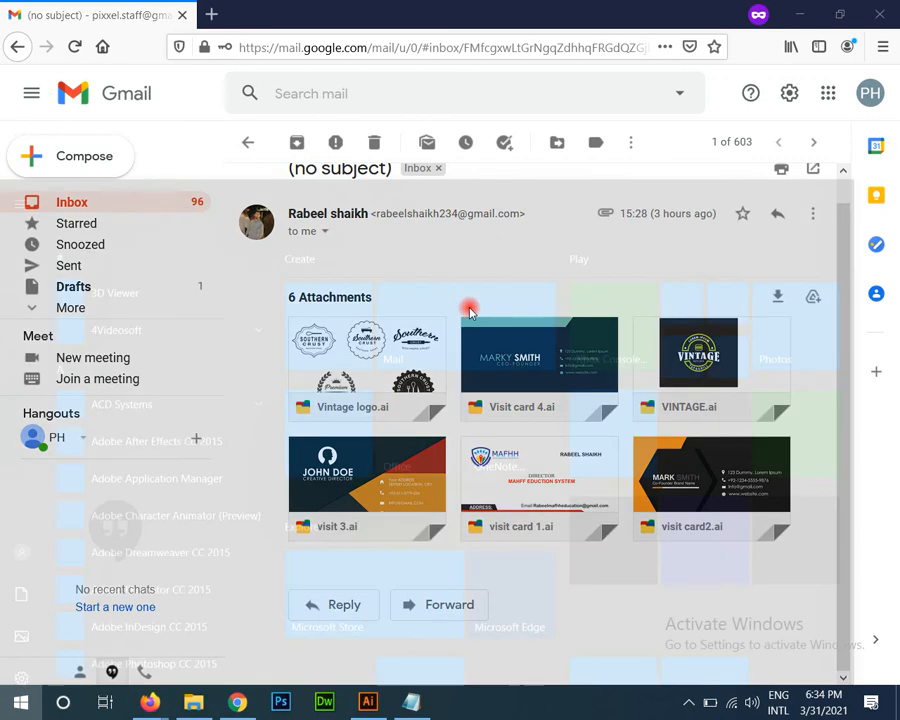
type("bright")
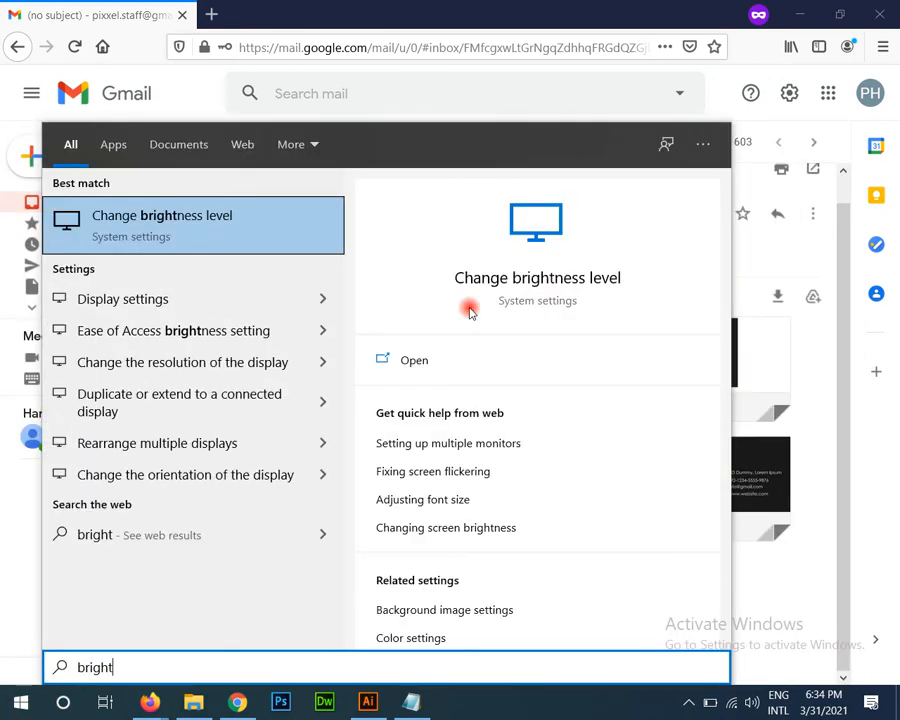
key("Return")
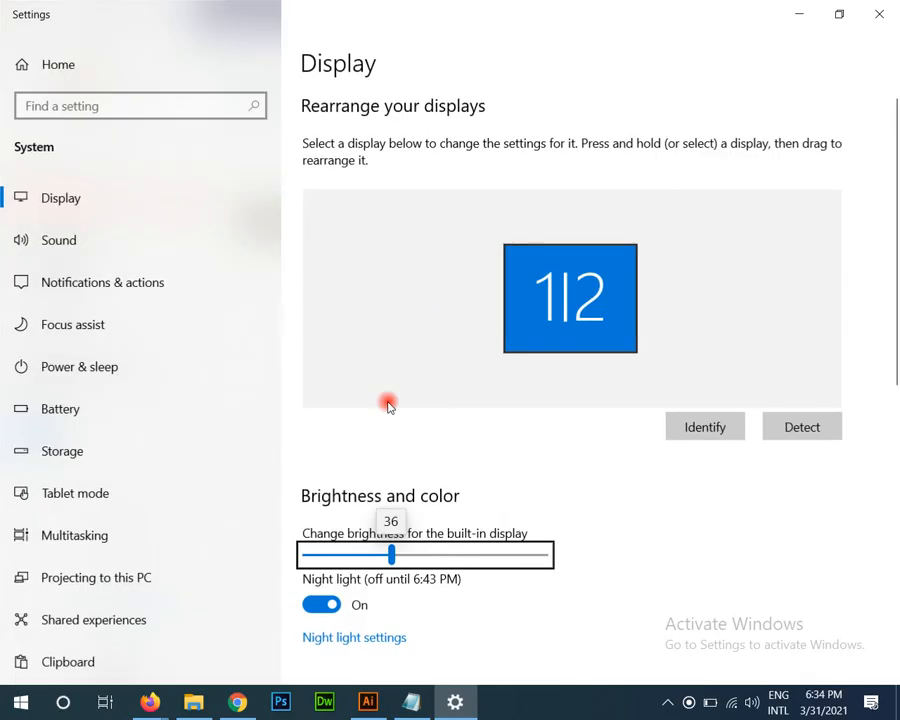
left_click(321, 554)
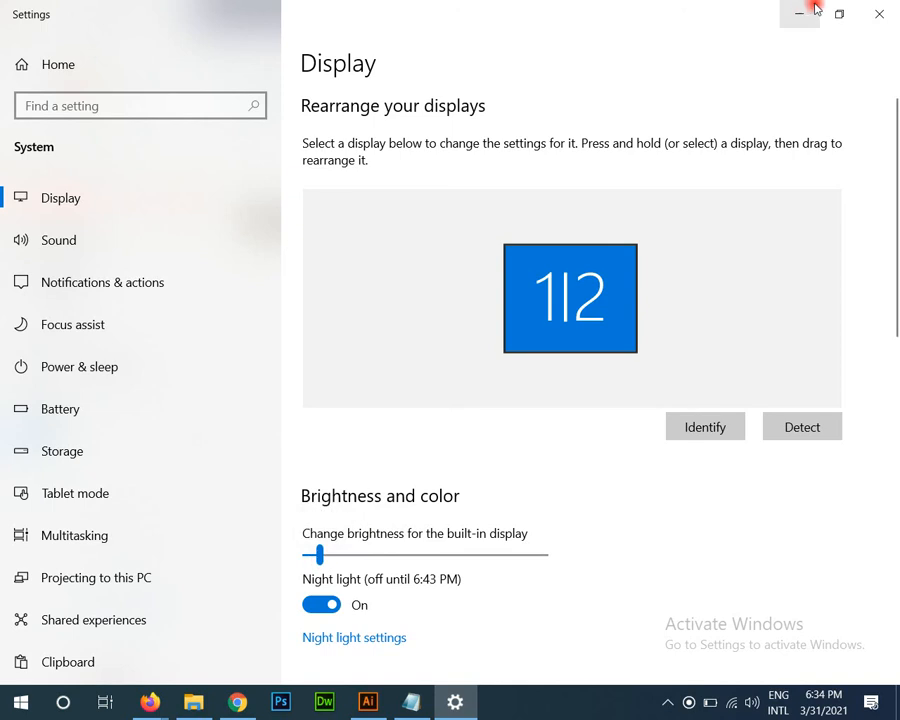
left_click(862, 16)
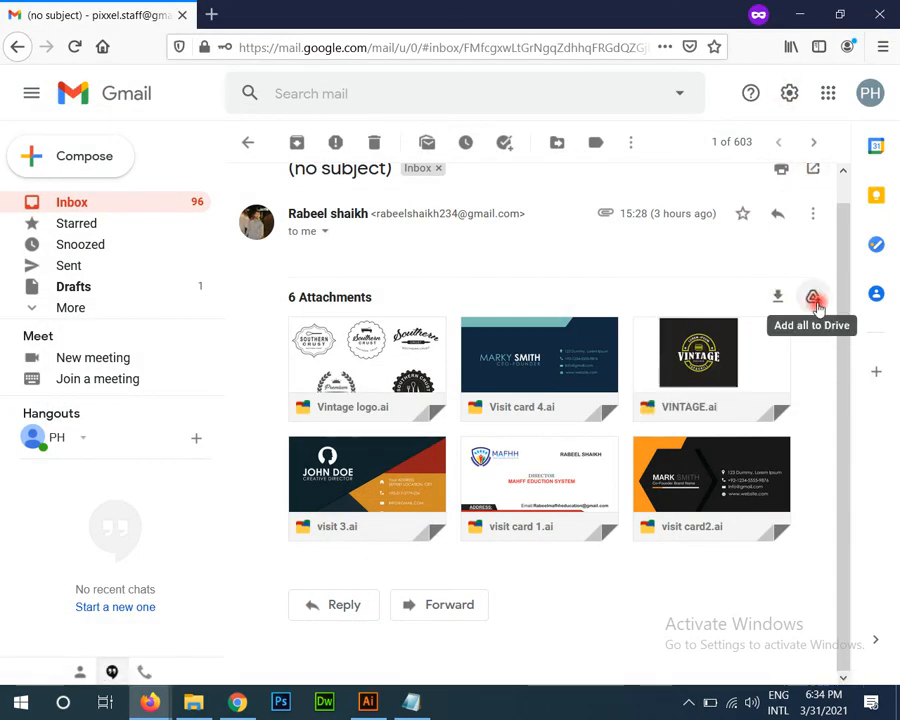
Step: Download all six attachments as attachments.zip and return to the inbox
left_click(781, 297)
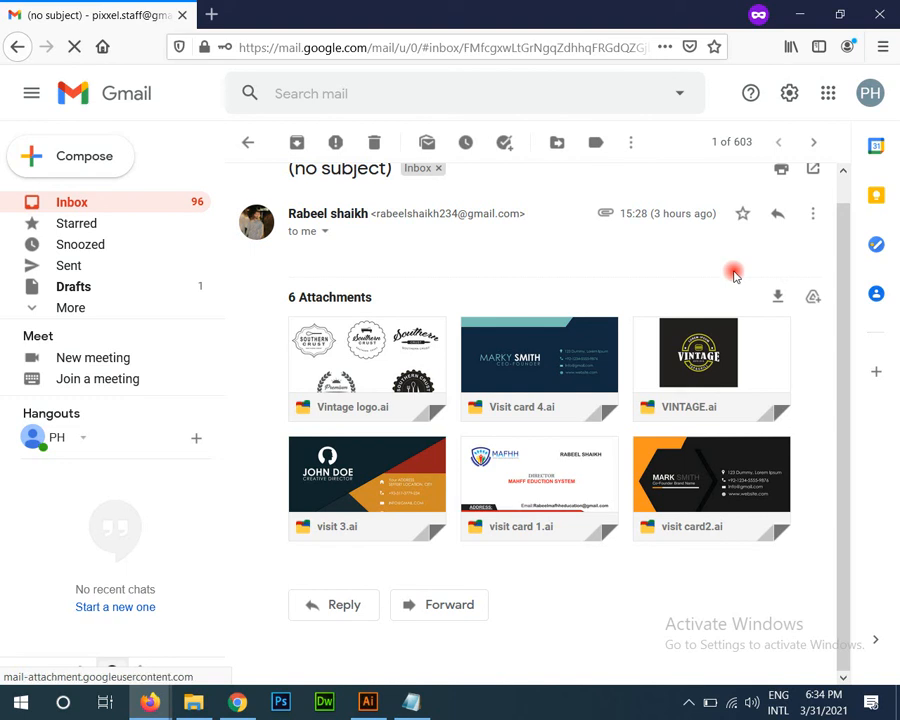
left_click(642, 322)
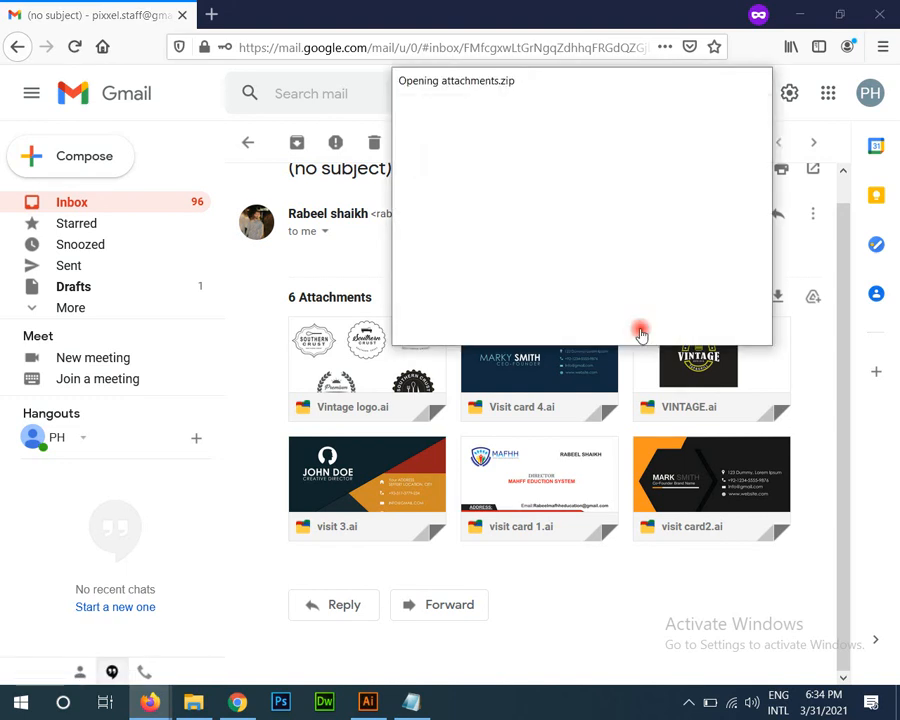
left_click(248, 145)
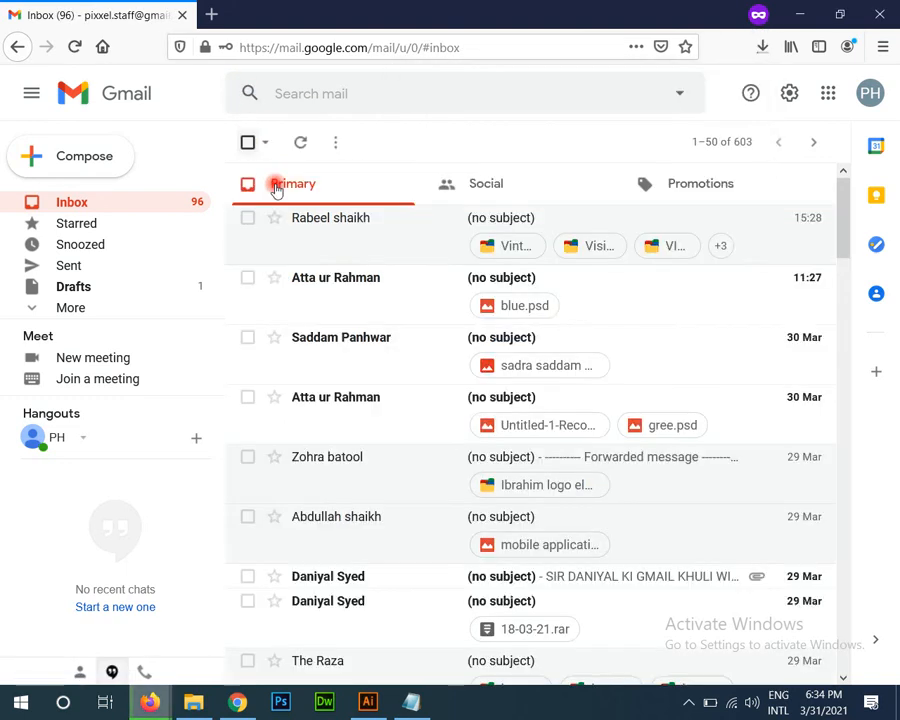
Step: Mark the second inbox email as unread
left_click(362, 284)
left_click(633, 140)
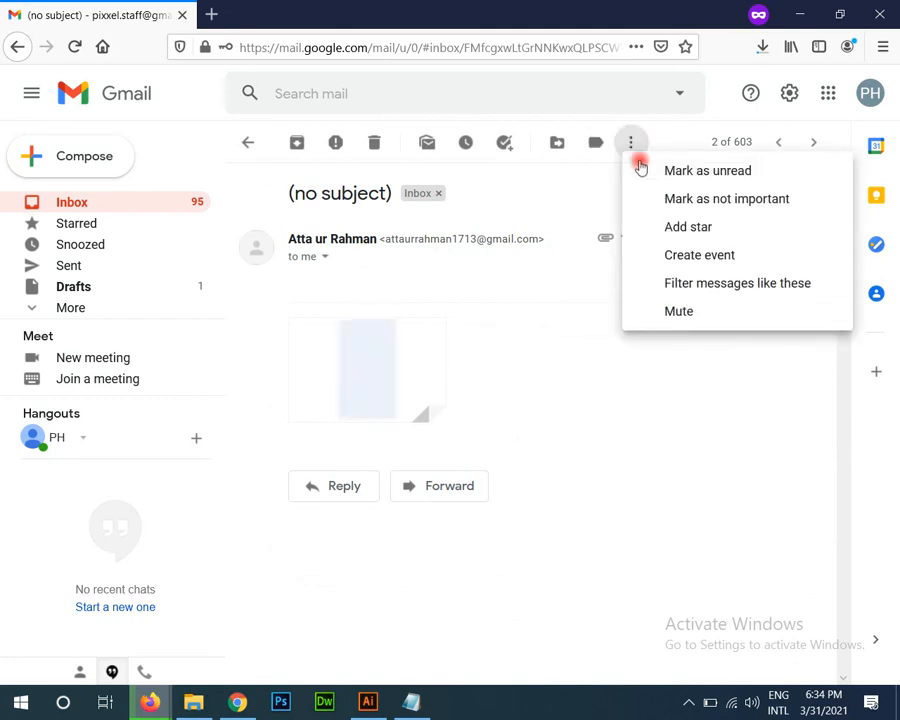
left_click(700, 169)
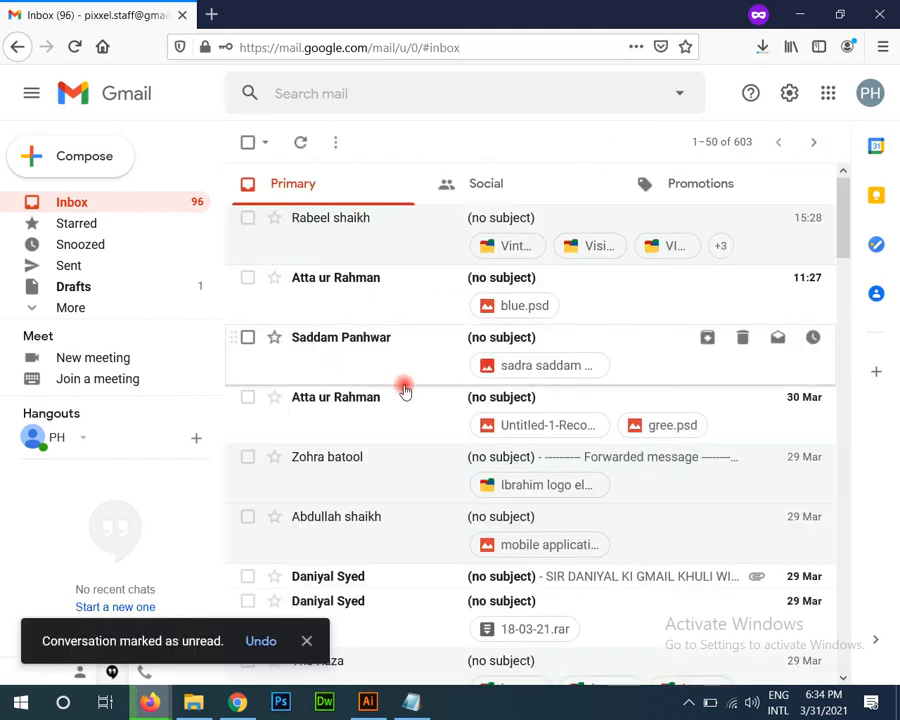
Step: Open the folder containing attachments.zip from Firefox's downloads list
scroll(520, 395, "down", 2)
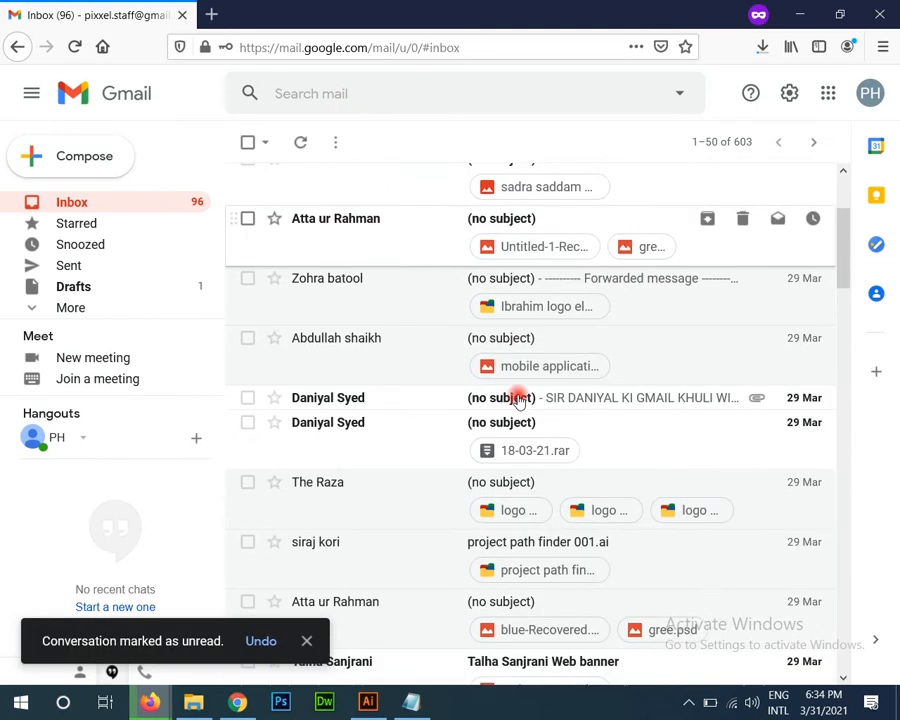
scroll(466, 352, "down", 3)
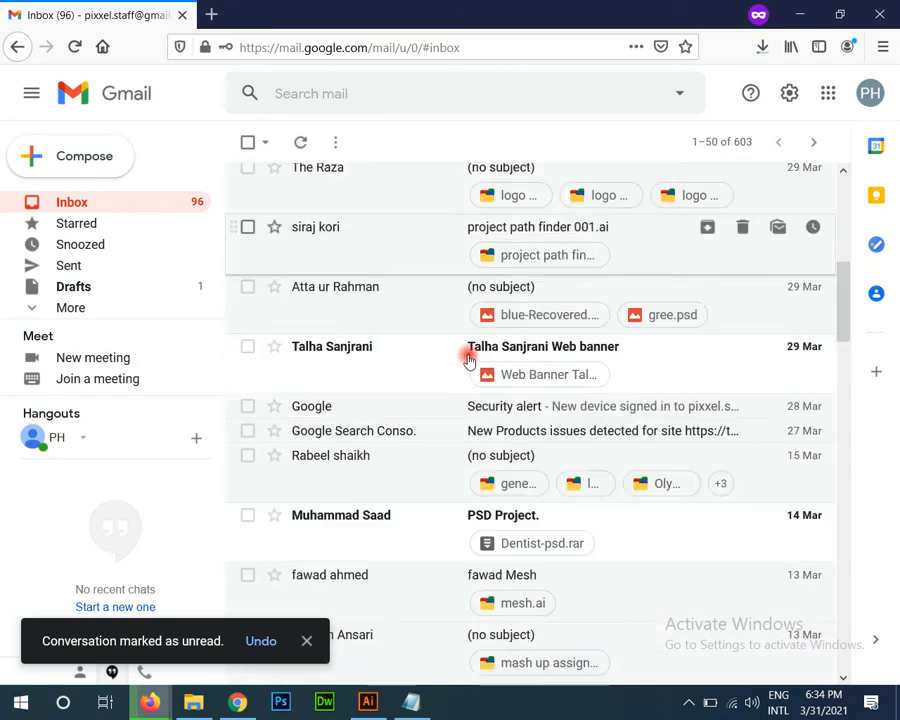
scroll(466, 358, "down", 6)
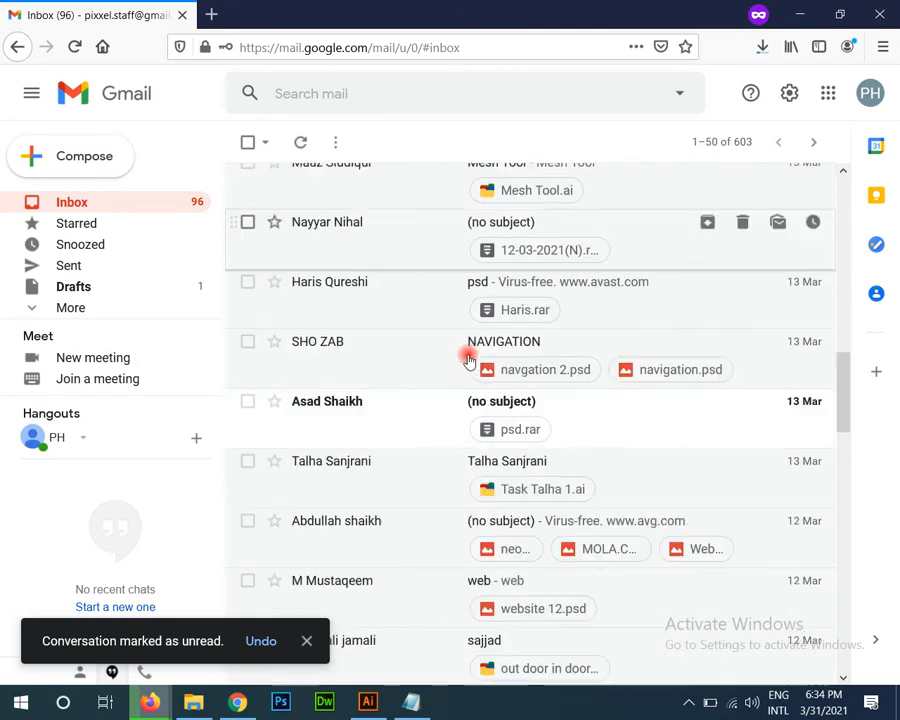
scroll(468, 358, "up", 10)
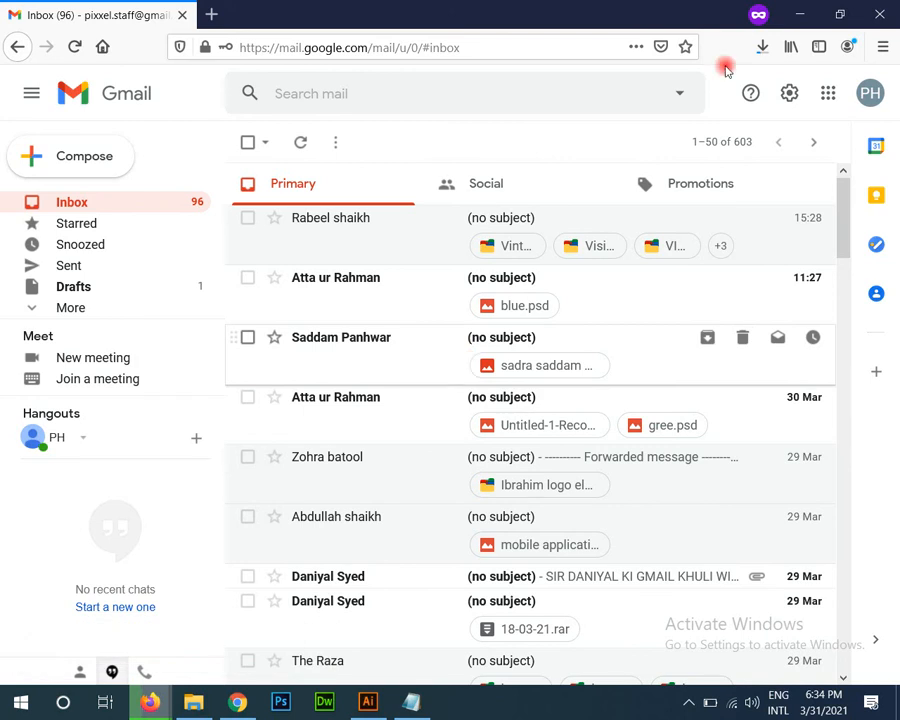
left_click(762, 47)
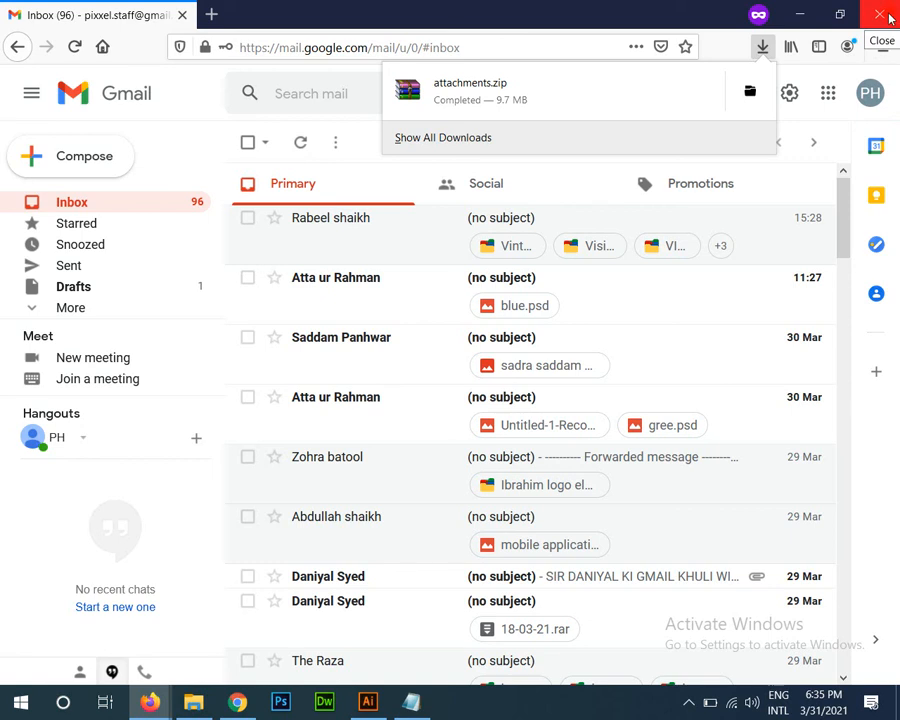
left_click(757, 91)
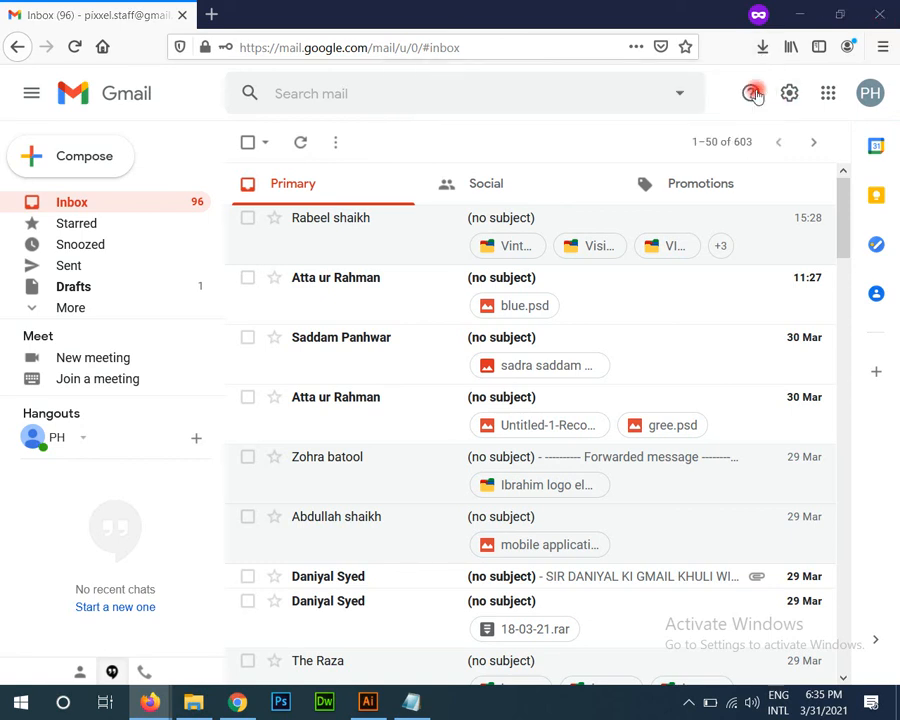
Step: Maximize the Downloads window and extract attachments.zip into an attachments folder
left_click(790, 116)
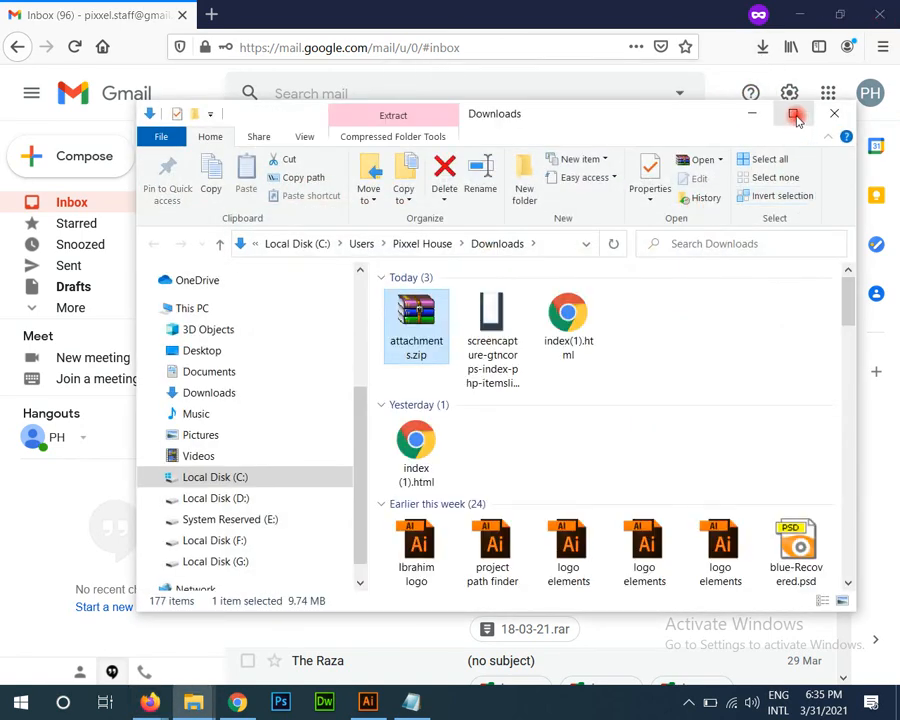
right_click(250, 200)
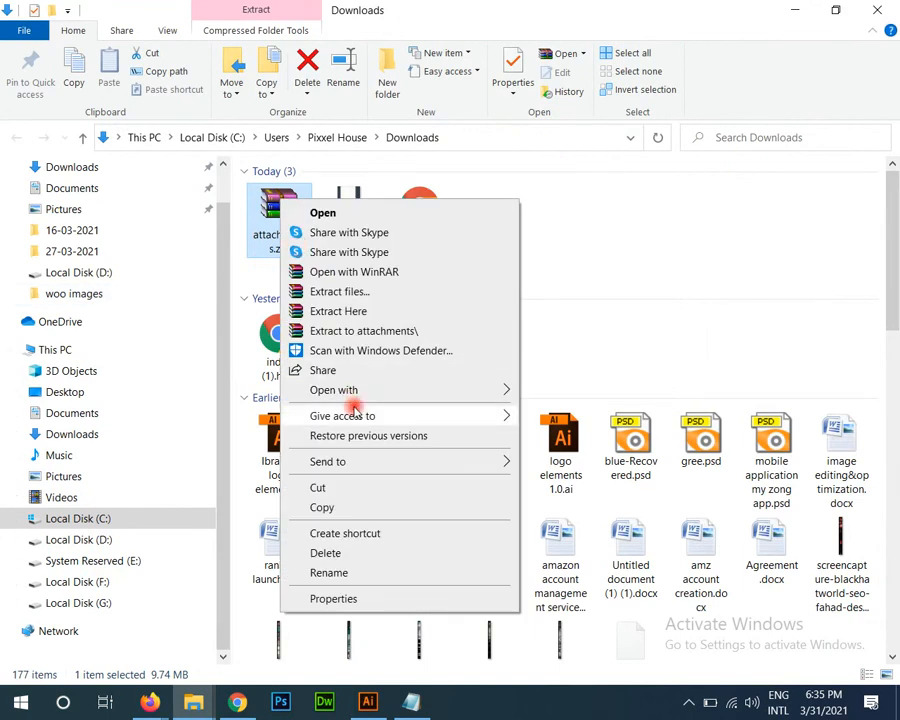
left_click(336, 330)
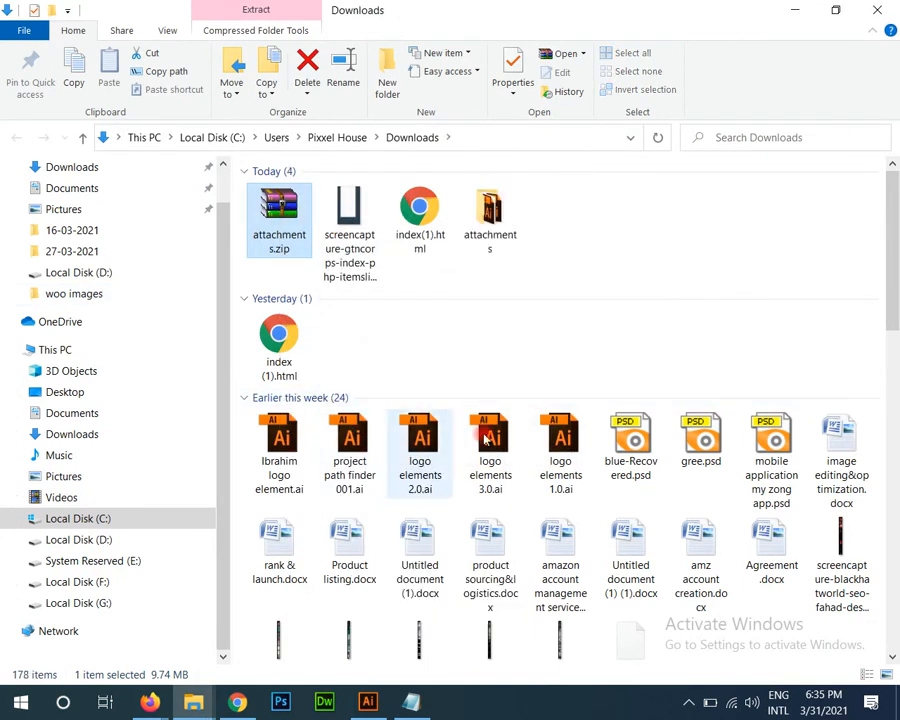
left_click(530, 346)
right_click(536, 384)
left_click(545, 414)
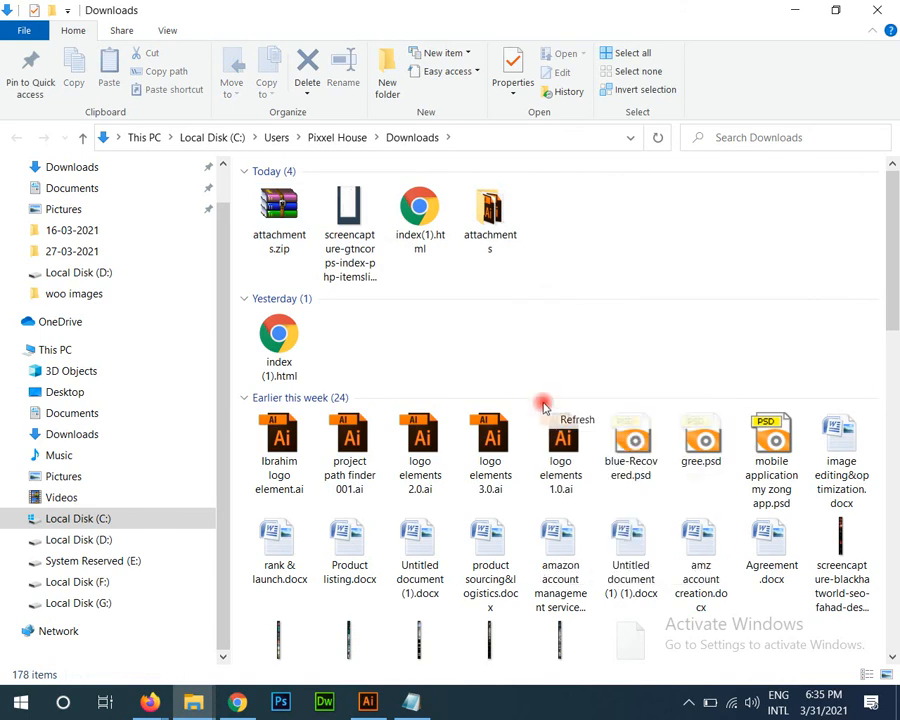
Step: Open the six .ai files from the attachments folder in Illustrator
double_click(490, 215)
left_click_drag(336, 284, 284, 174)
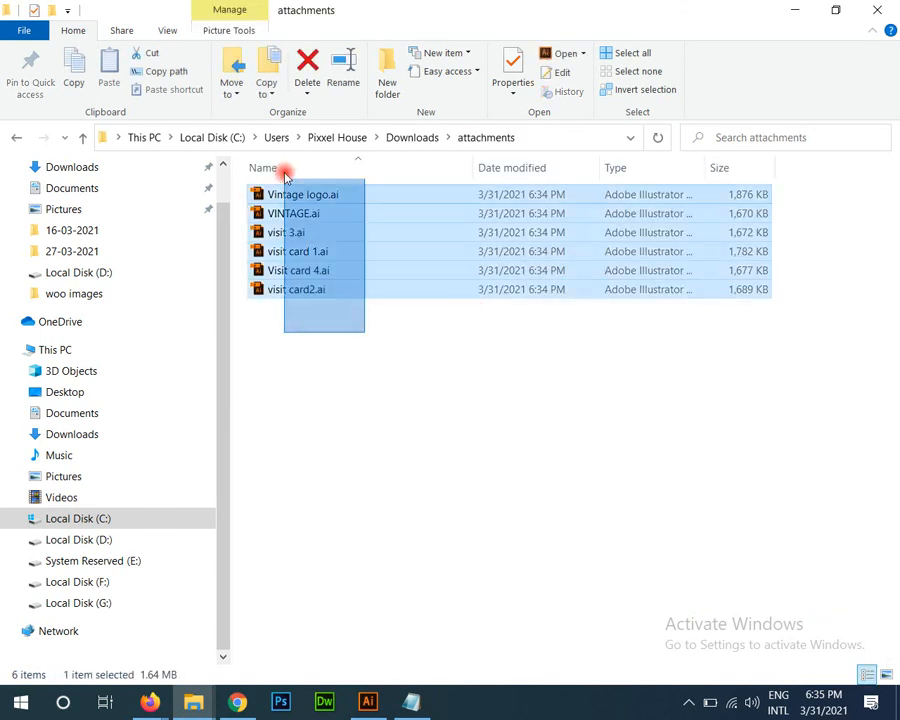
left_click_drag(252, 294, 527, 9)
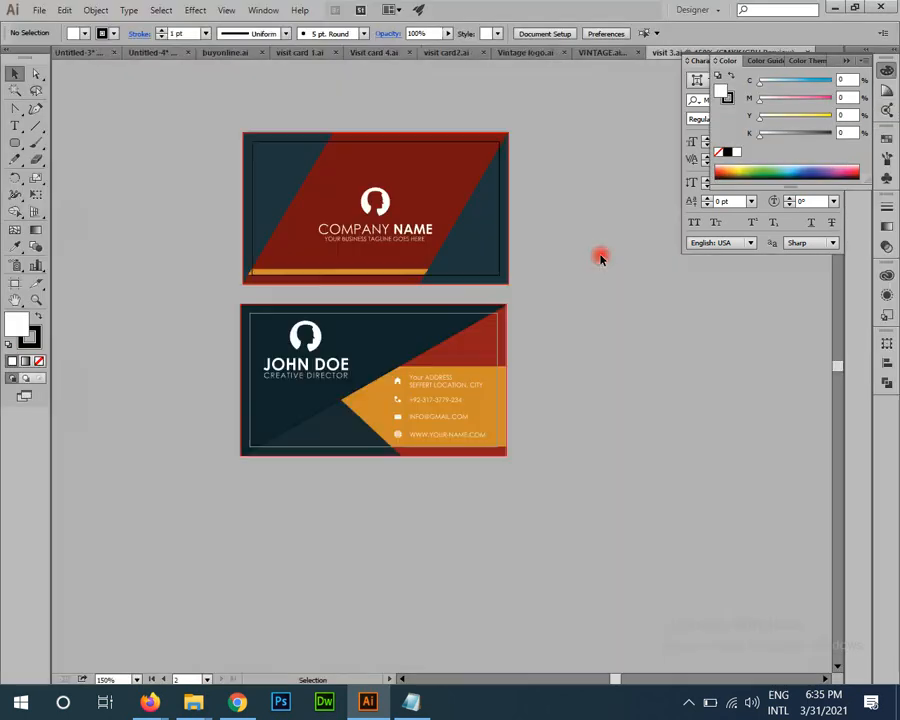
Step: Zoom and pan over the visit 3.ai business cards to inspect their details
key("ctrl+space")
left_click_drag(593, 291, 245, 447)
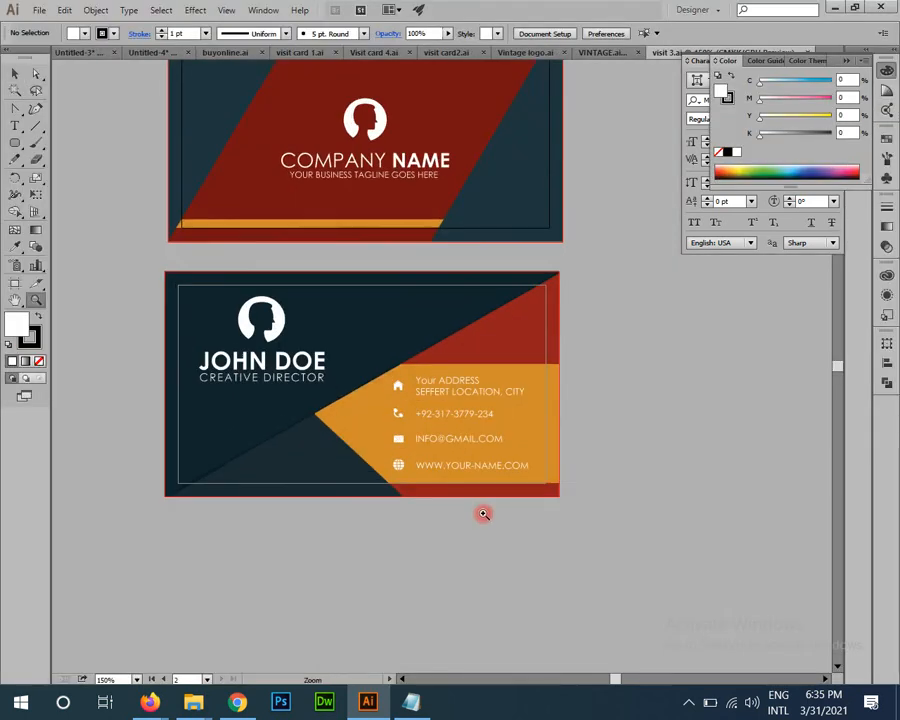
left_click(600, 660)
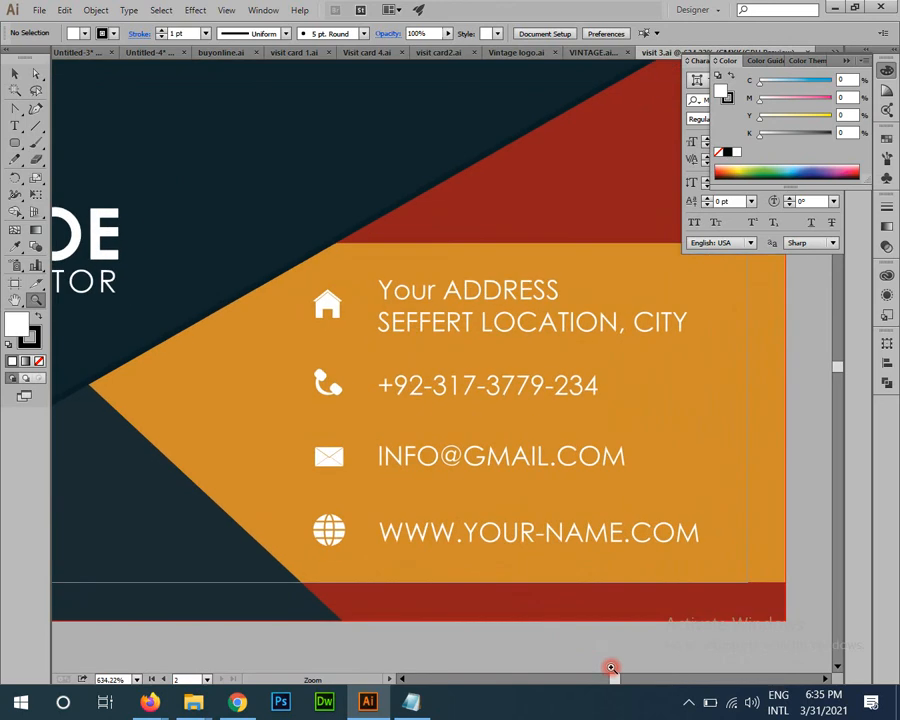
left_click_drag(611, 668, 517, 394)
left_click_drag(517, 441, 530, 433)
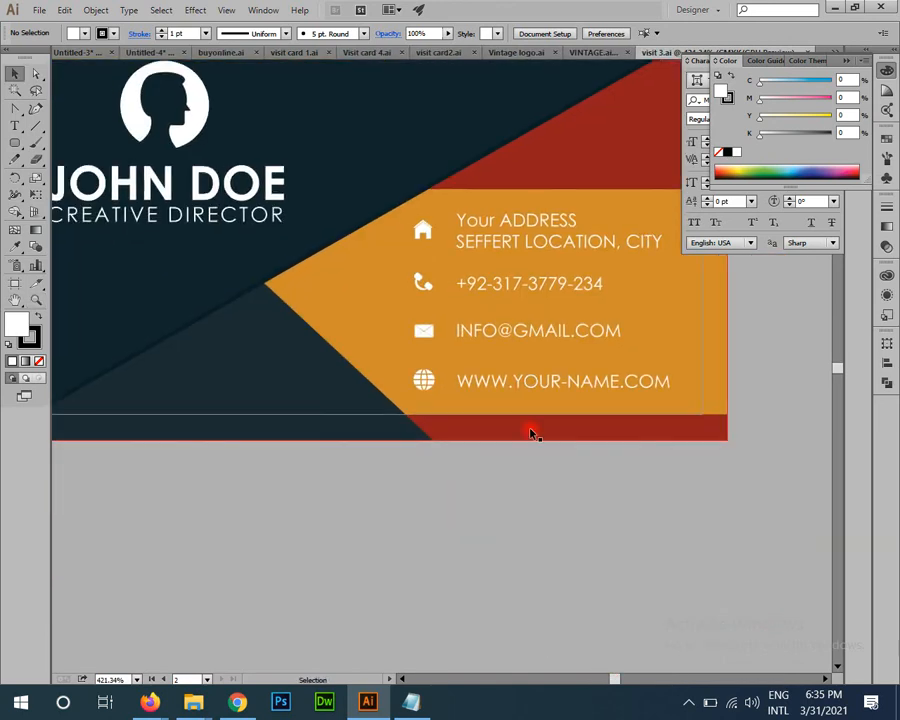
left_click_drag(506, 492, 593, 634)
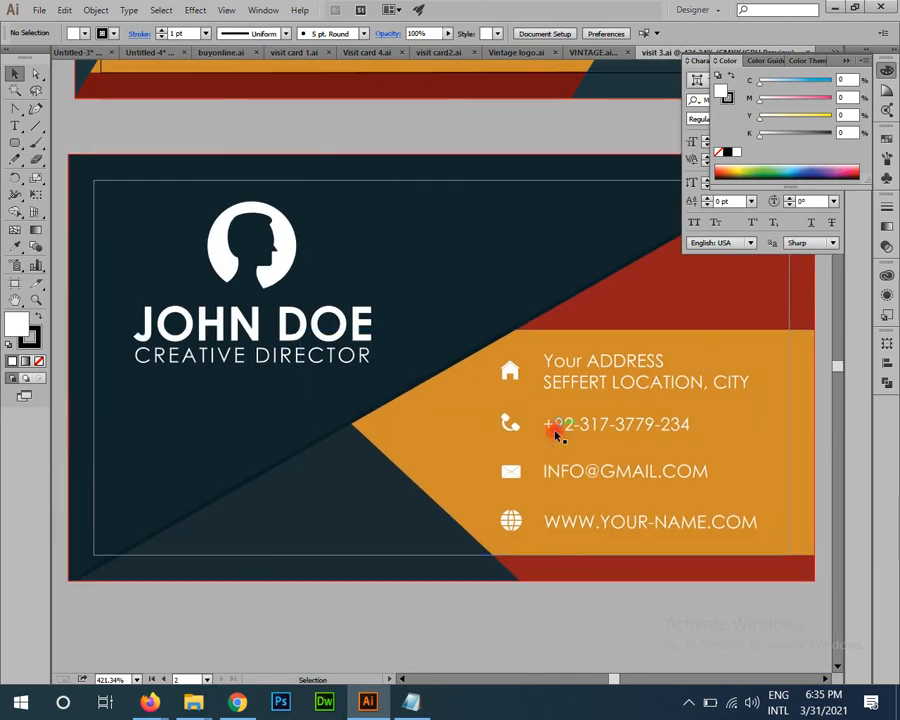
left_click_drag(617, 462, 327, 389)
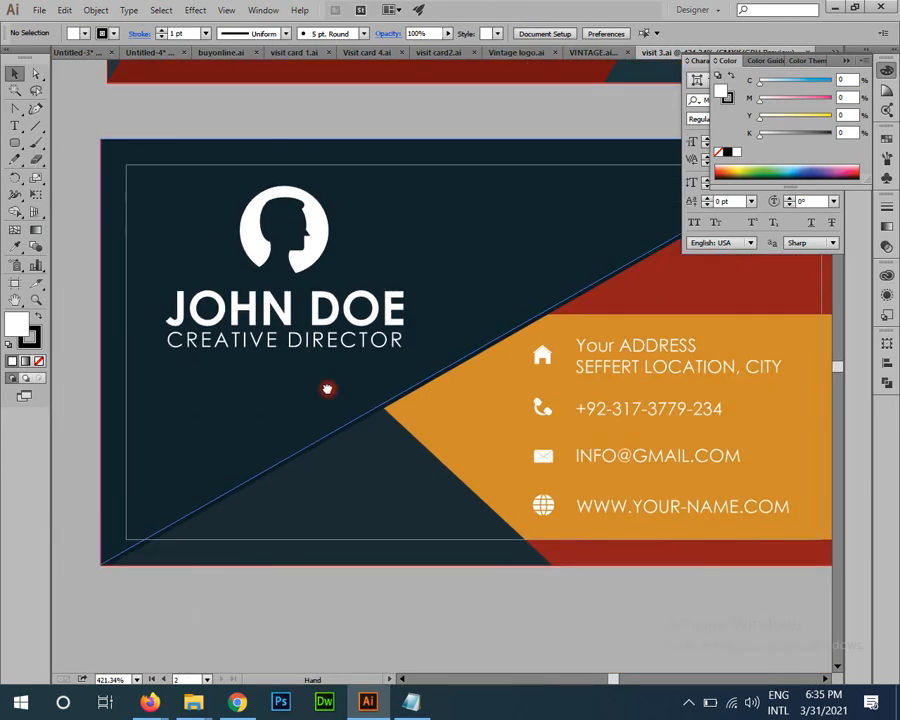
left_click_drag(355, 318, 370, 433)
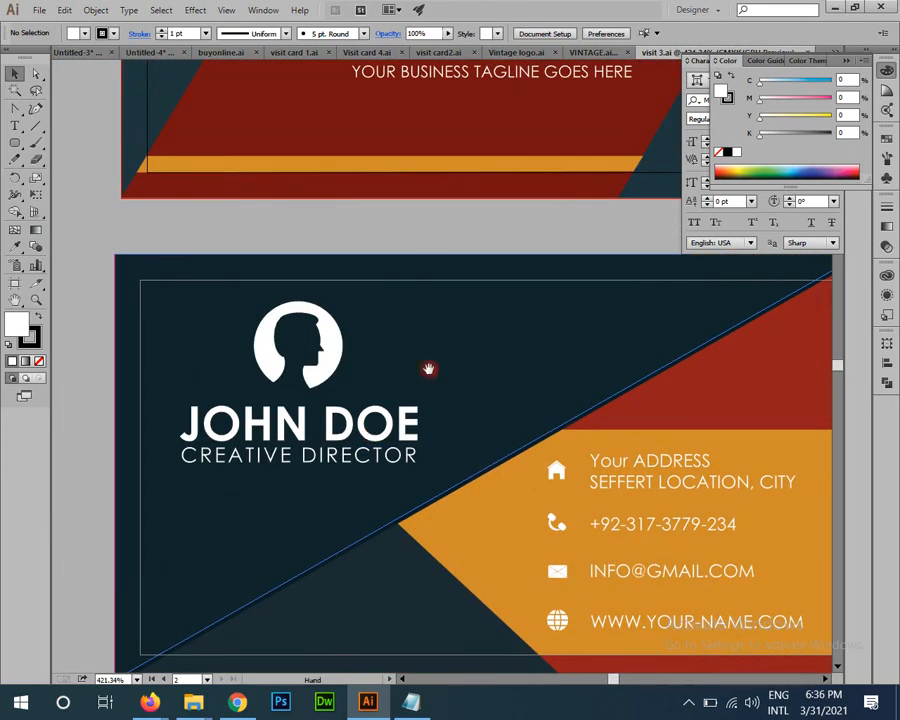
left_click_drag(429, 369, 422, 530)
left_click_drag(595, 479, 359, 470)
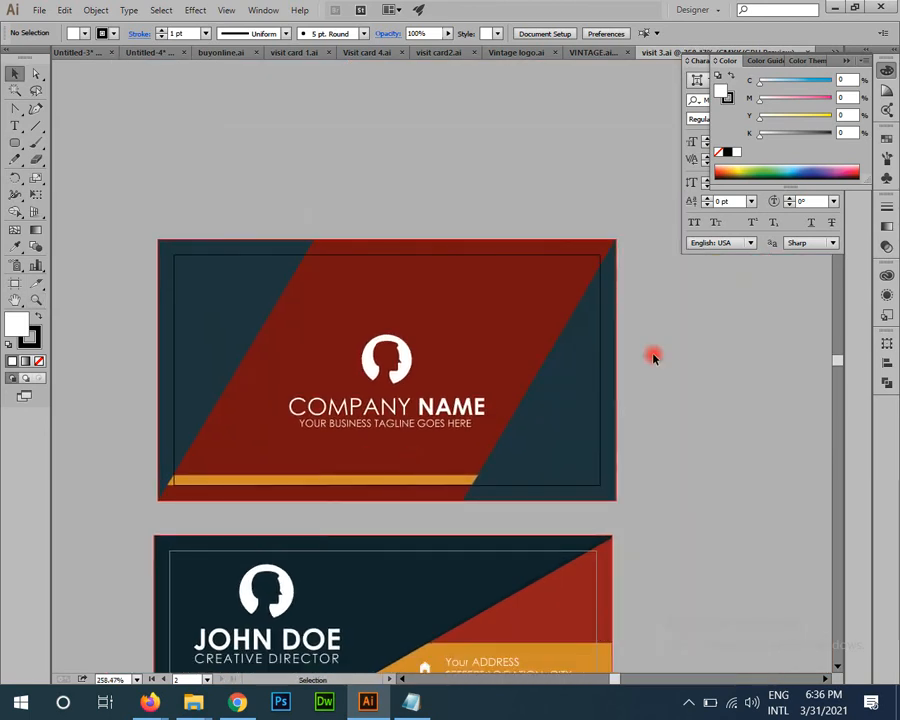
mouse_move(519, 458)
left_mouse_down()
mouse_move(534, 382)
mouse_move(535, 458)
left_mouse_up()
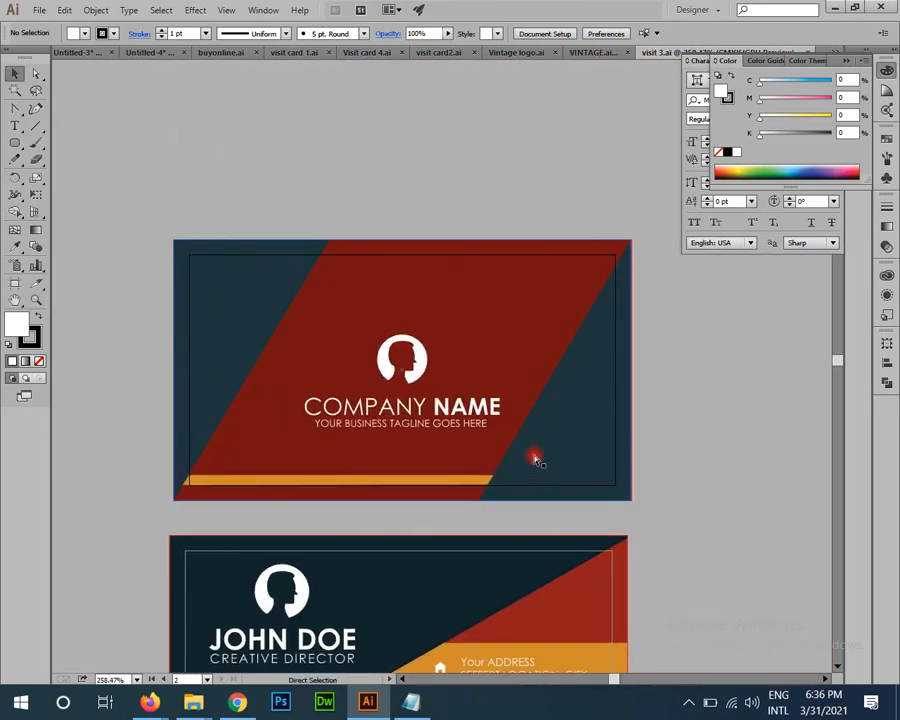
Step: Close visit 3.ai and select the VINTAGE artwork group
key("ctrl+w")
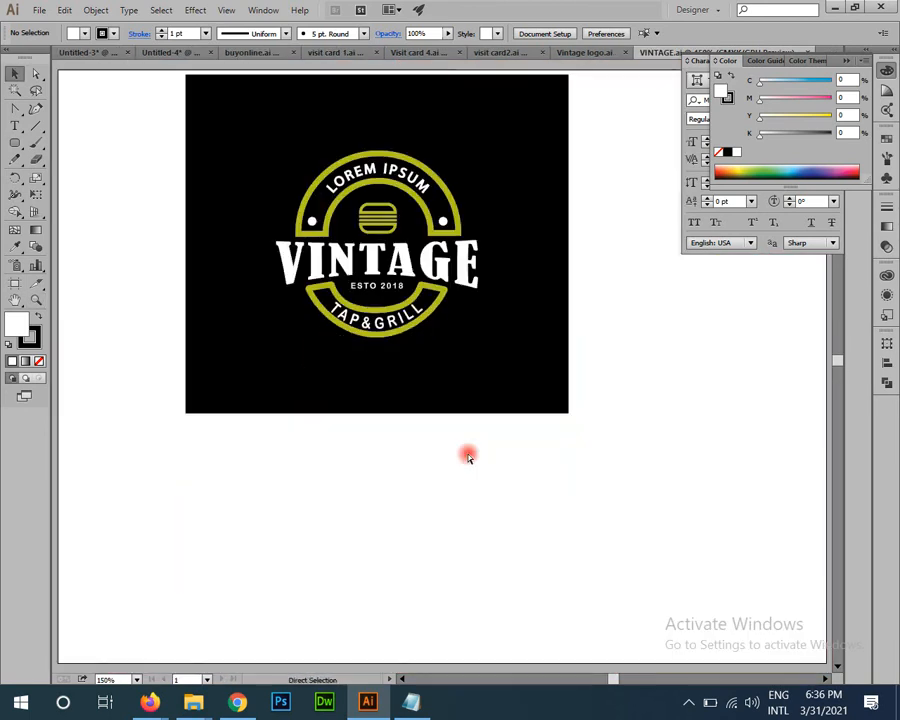
key("v")
left_click(428, 265)
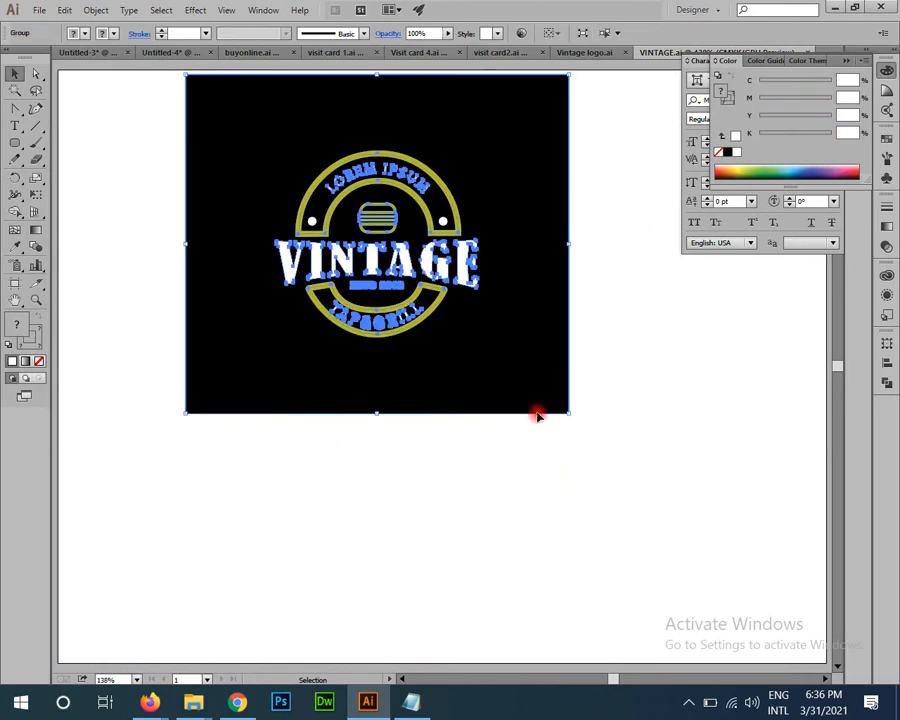
Step: Ungroup the VINTAGE logo artwork and select its black background and logo group
left_click_drag(537, 415, 530, 473)
left_click(643, 428)
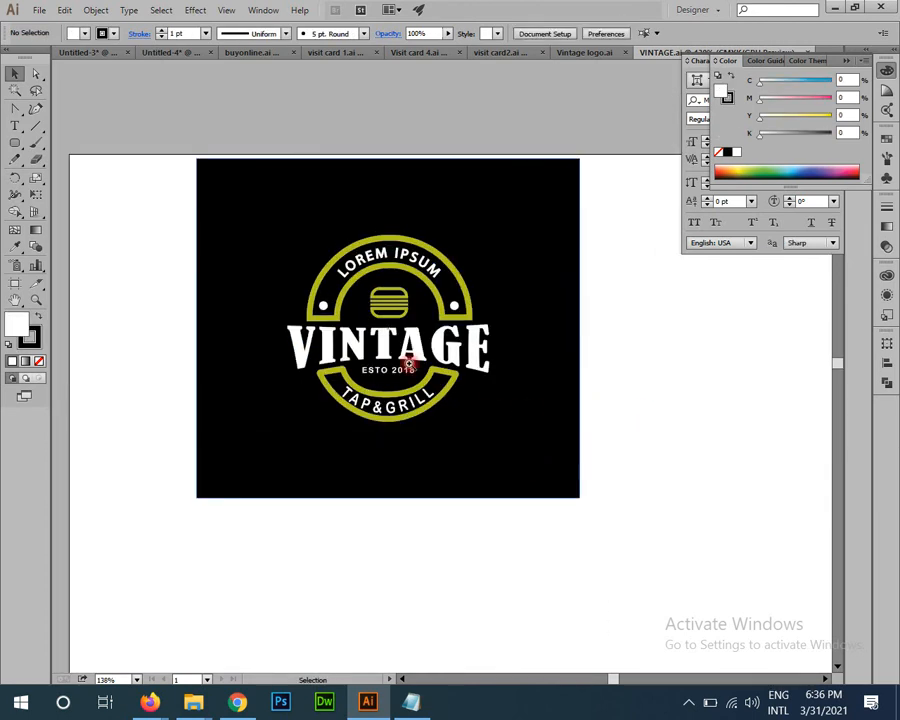
scroll(409, 366, "up", 3)
left_click(438, 370)
right_click(439, 372)
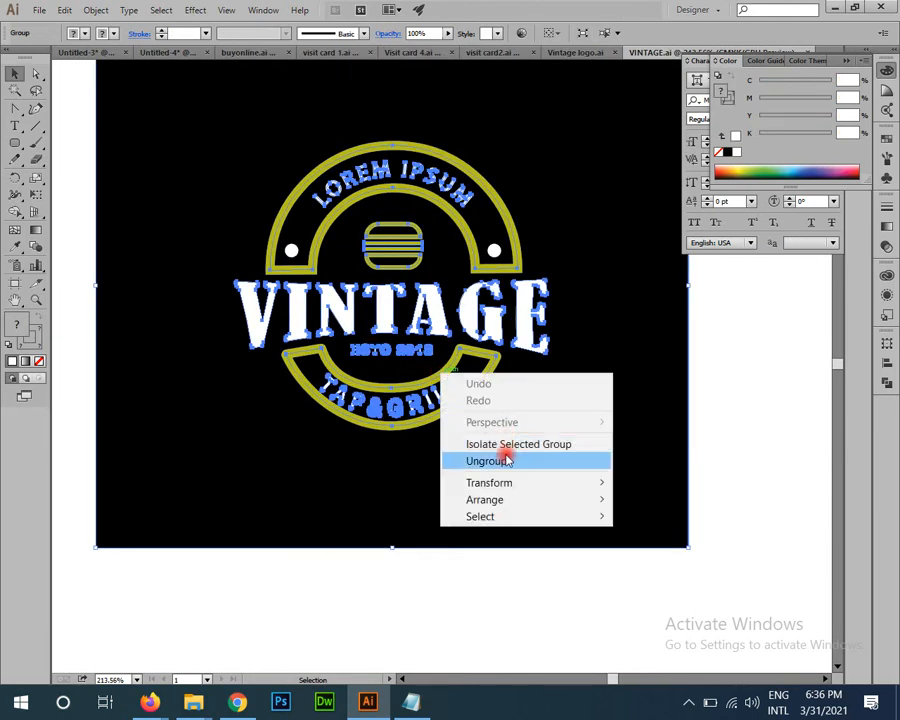
left_click(508, 460)
left_click(452, 408)
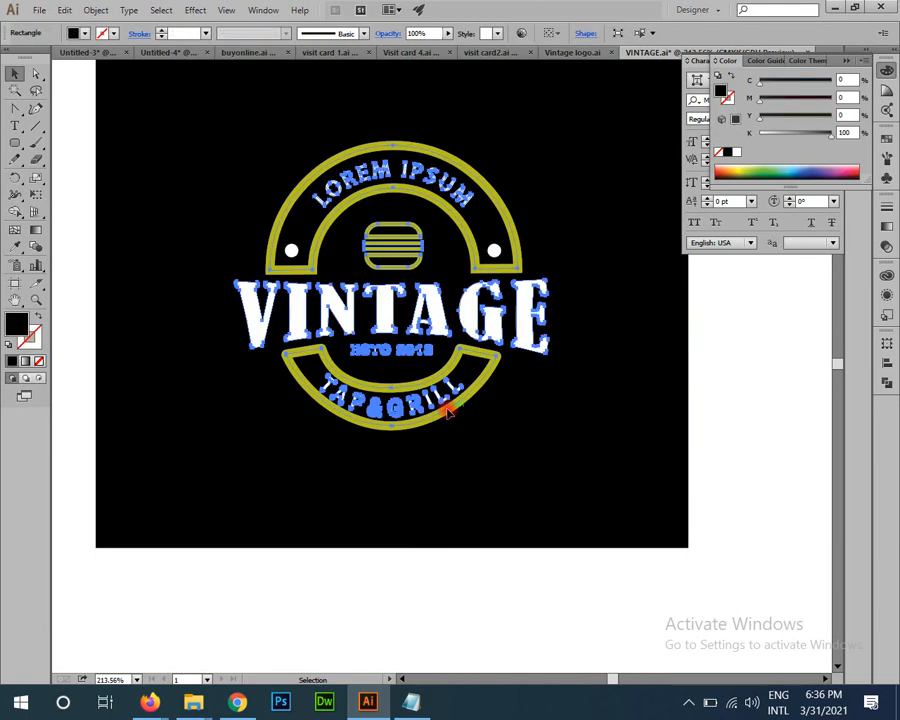
left_click(450, 410)
right_click(450, 411)
left_click(500, 496)
left_click(474, 390)
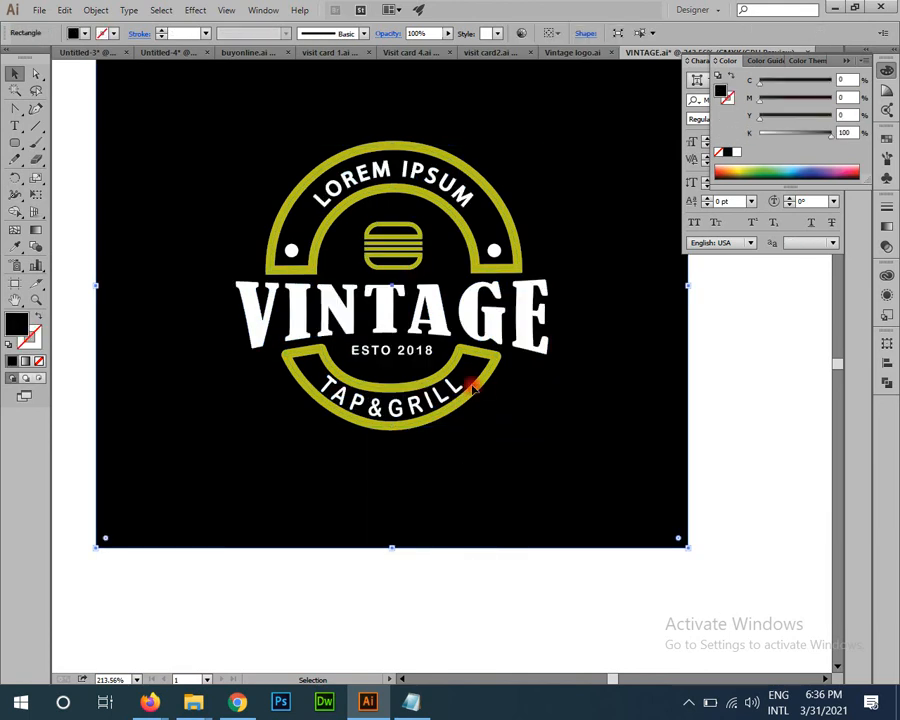
left_click(485, 385)
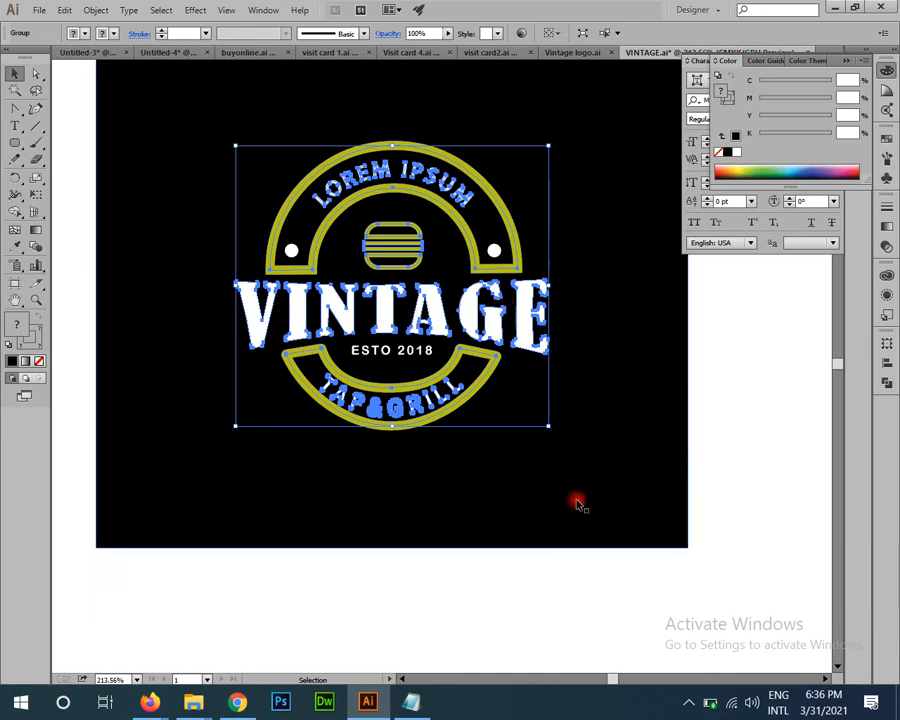
Step: Revert VINTAGE.ai to its last saved version
key("F12")
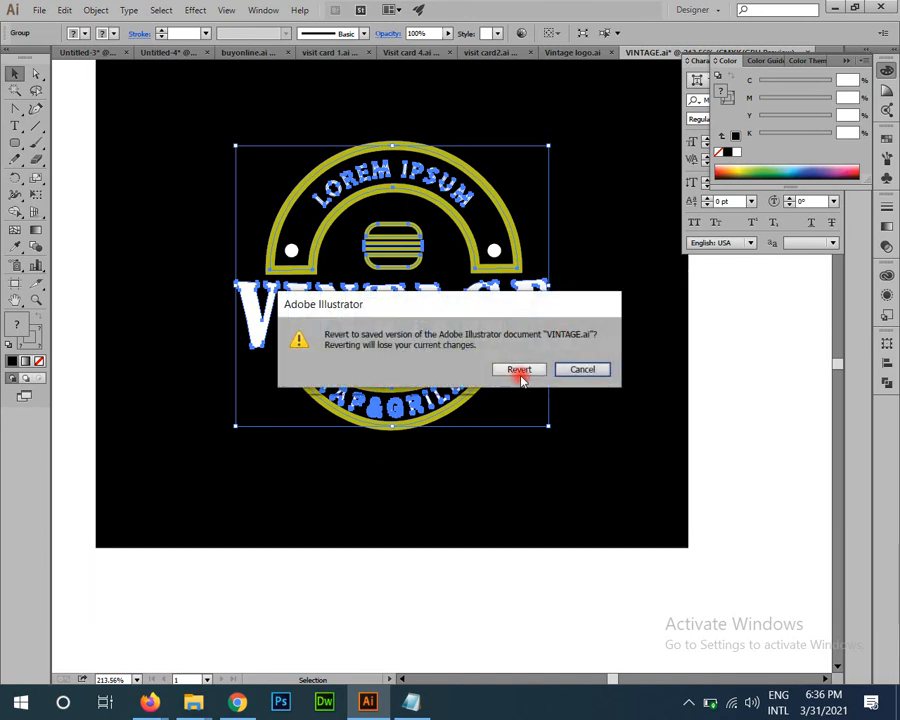
left_click(520, 368)
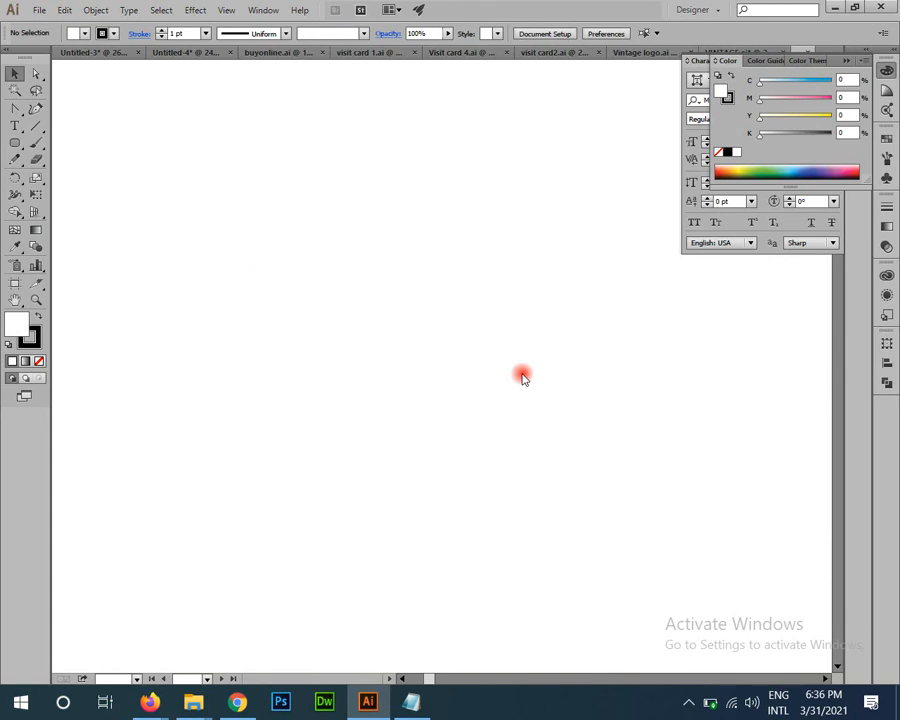
scroll(440, 262, "up", 3)
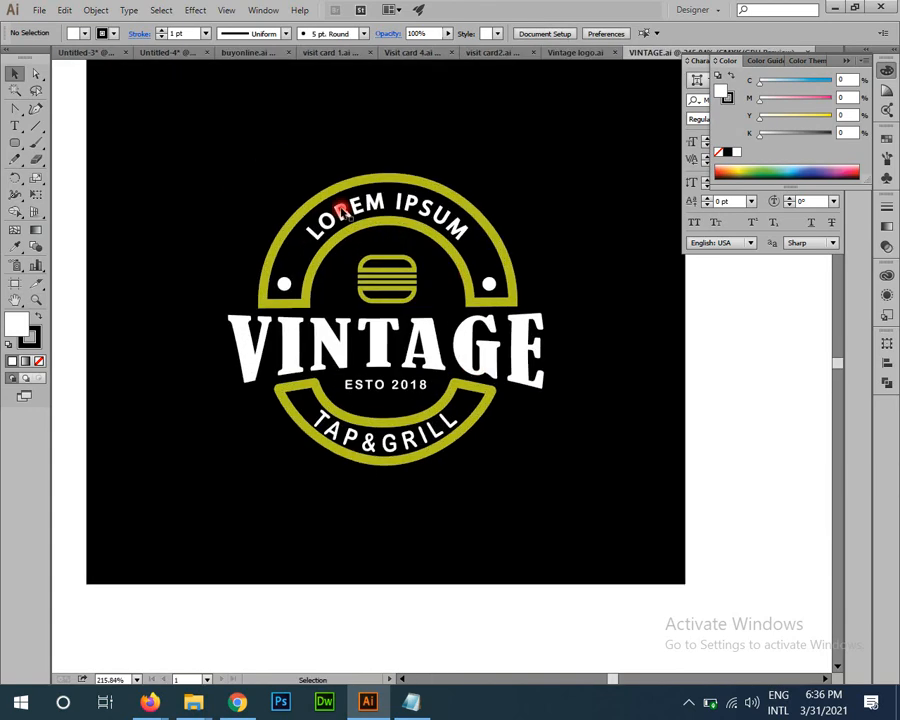
Step: Convert the yellow top arc's stroke into a filled outline with Outline Stroke
left_click_drag(40, 76, 115, 88)
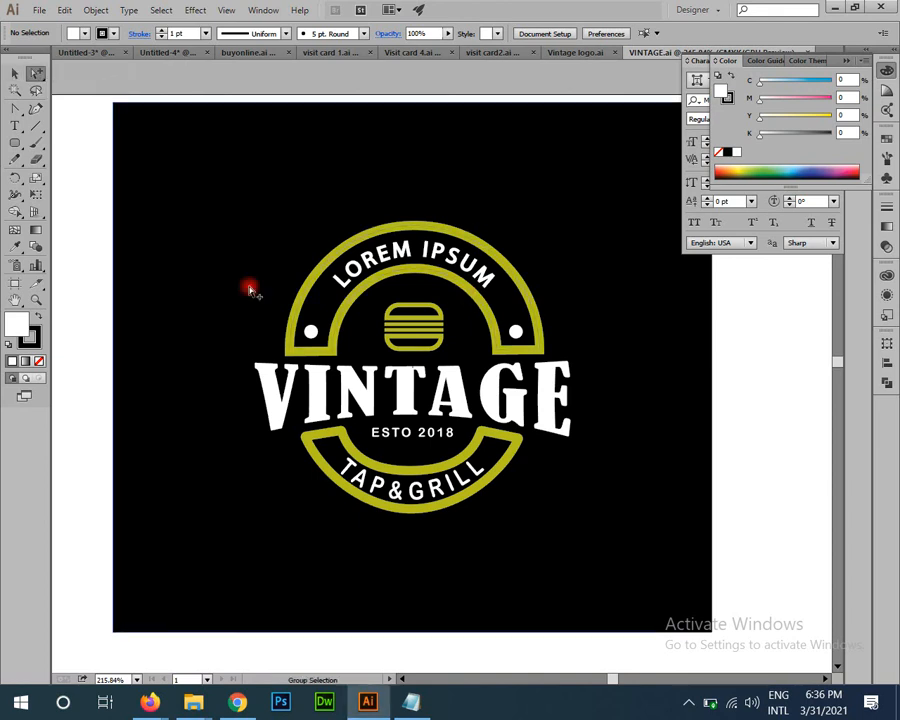
left_click_drag(249, 287, 494, 388)
left_click(655, 380)
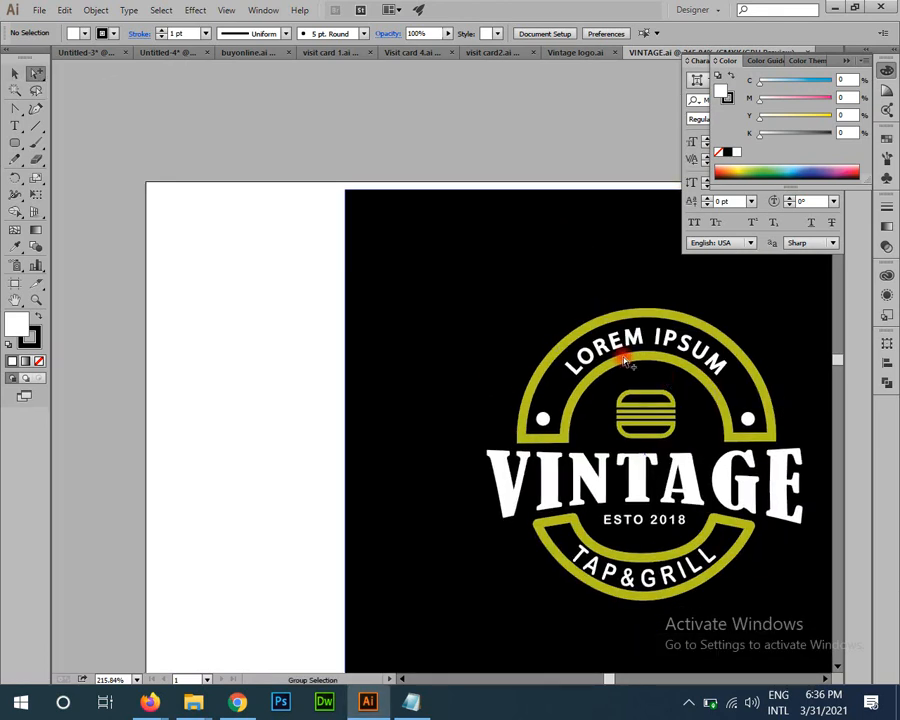
left_click(625, 363)
left_click(627, 366)
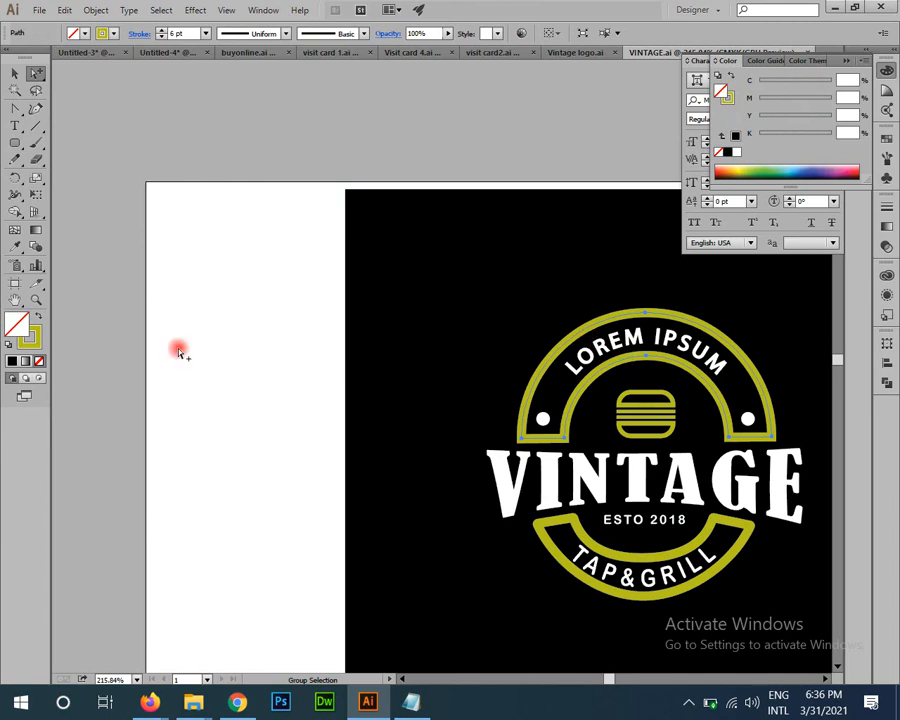
left_click(96, 10)
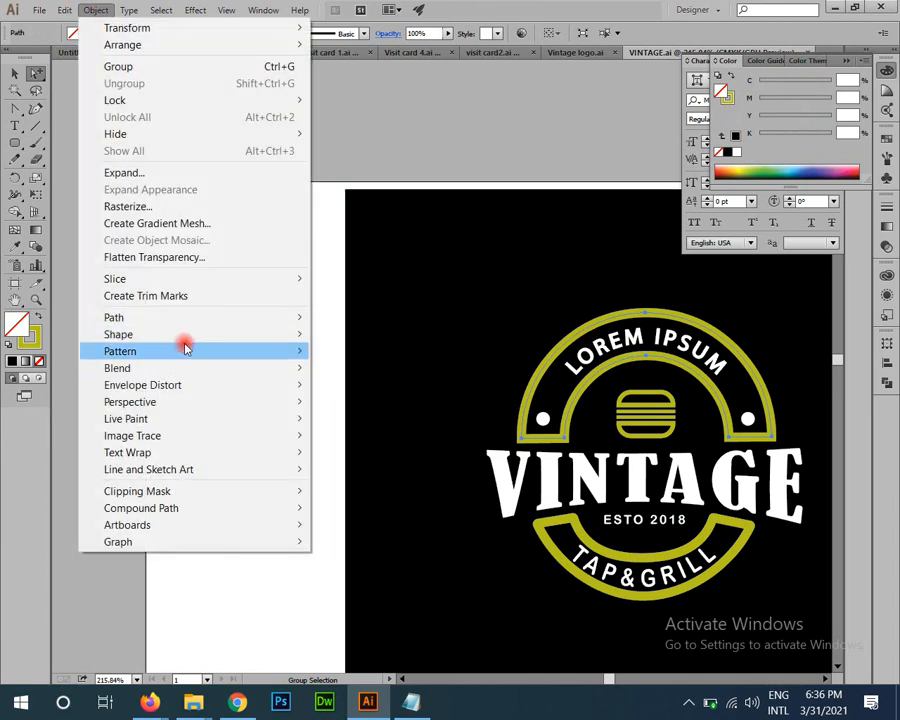
mouse_move(200, 317)
left_click(390, 357)
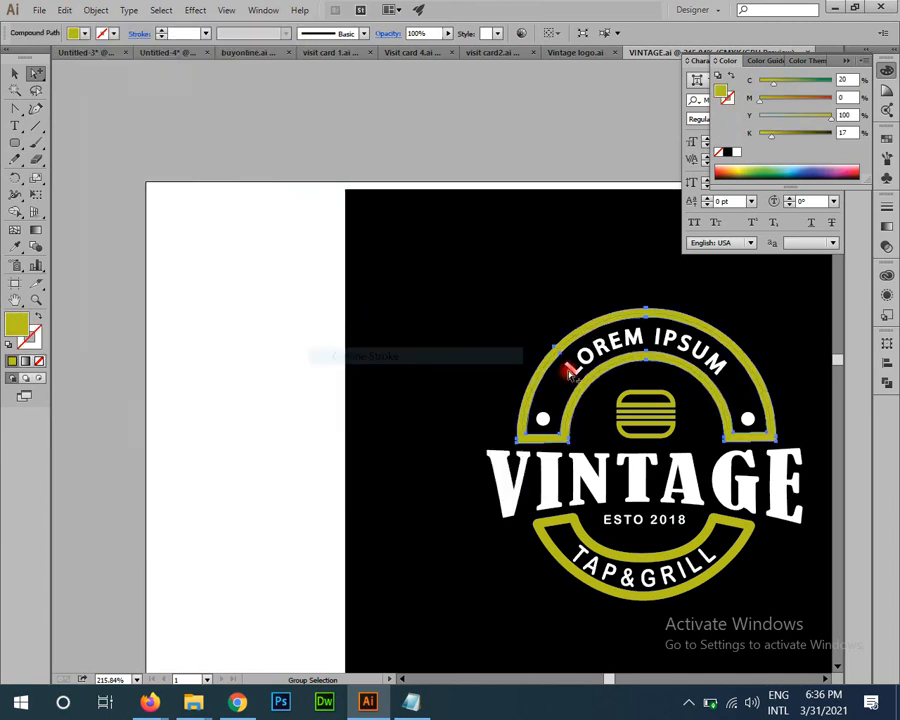
Step: Convert the yellow bottom arc's stroke into a filled outline as well
left_click_drag(678, 540, 421, 386)
left_click(448, 382)
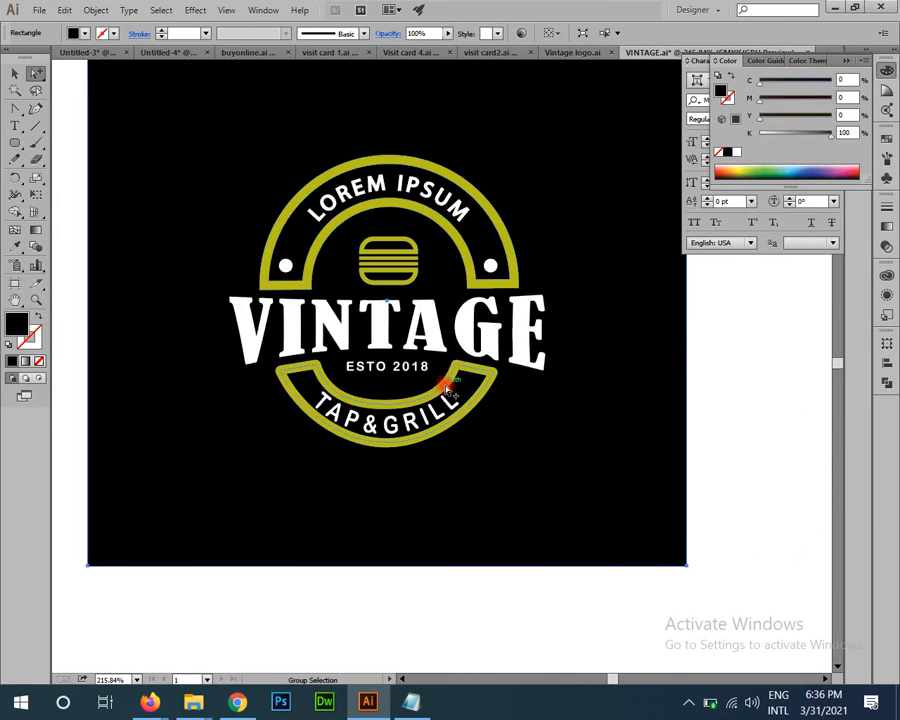
left_click(432, 373)
left_click(86, 11)
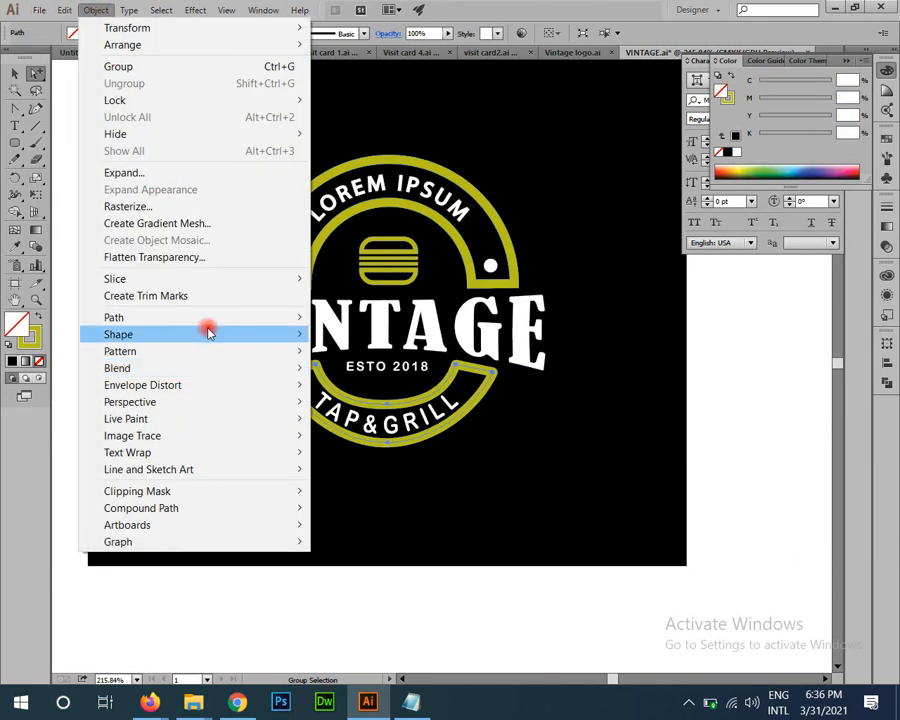
mouse_move(208, 316)
left_click(362, 356)
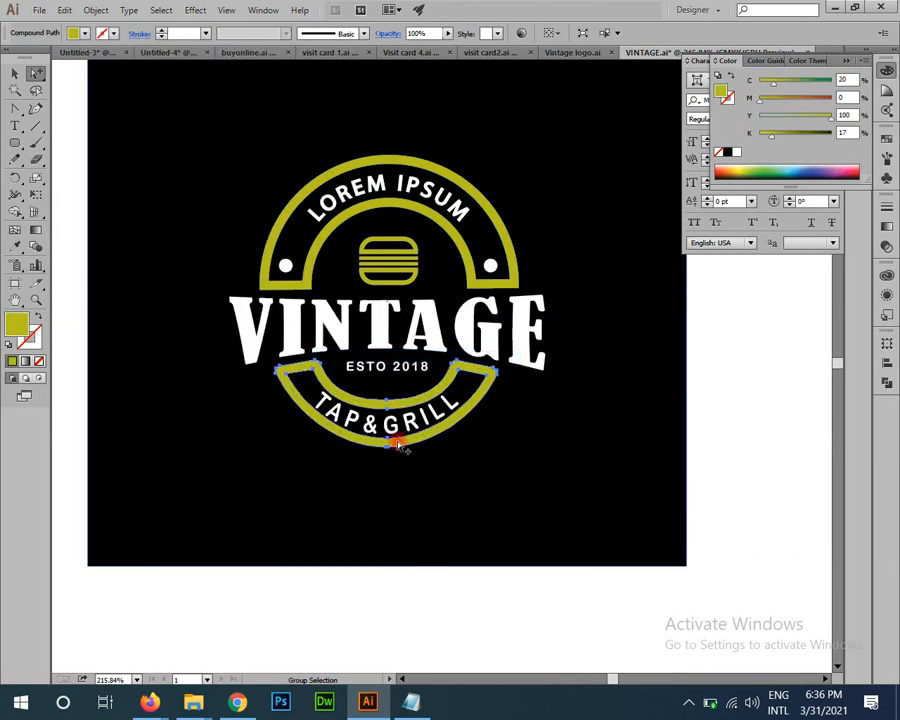
Step: Zoom out, check the artwork with Select All and deselect, then fit the artboard in the window
key("z")
left_click_drag(396, 442, 198, 285)
key("ctrl+shift+a")
left_click(384, 453)
key("v")
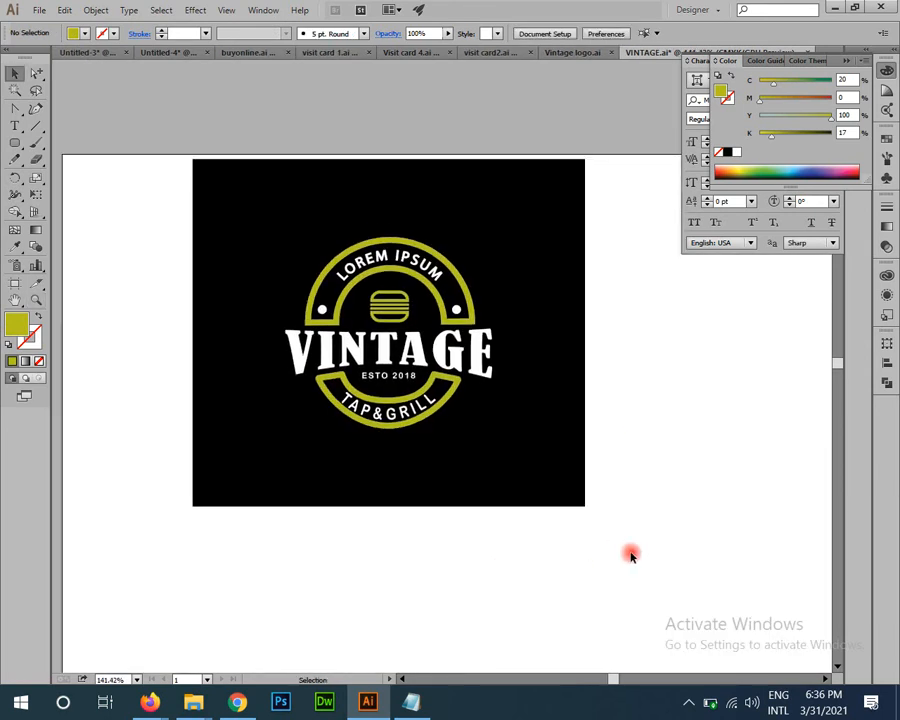
key("ctrl+a")
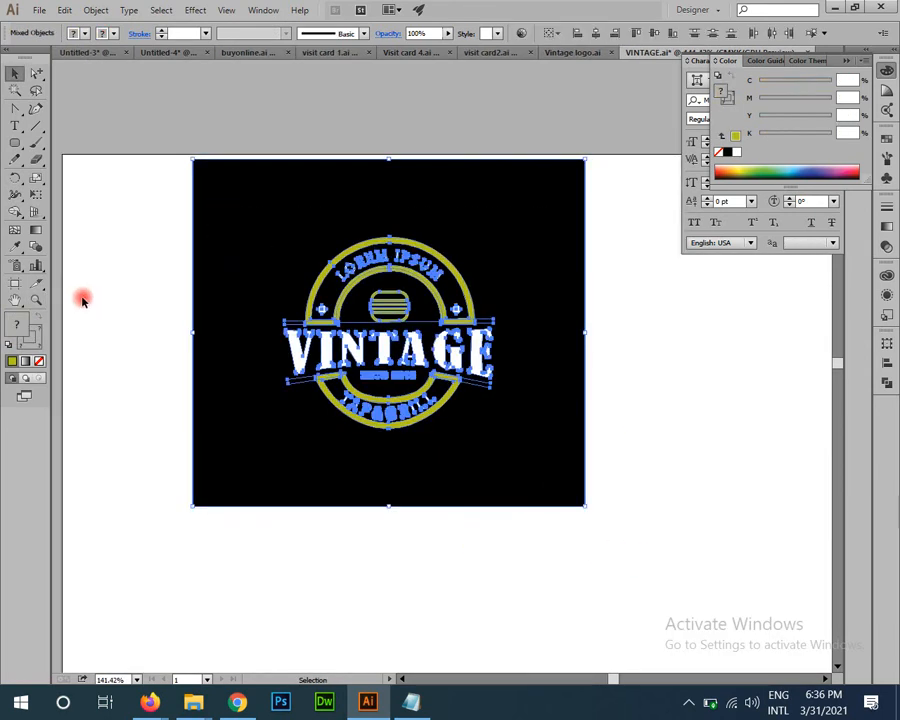
key("ctrl+shift+a")
key("ctrl+a")
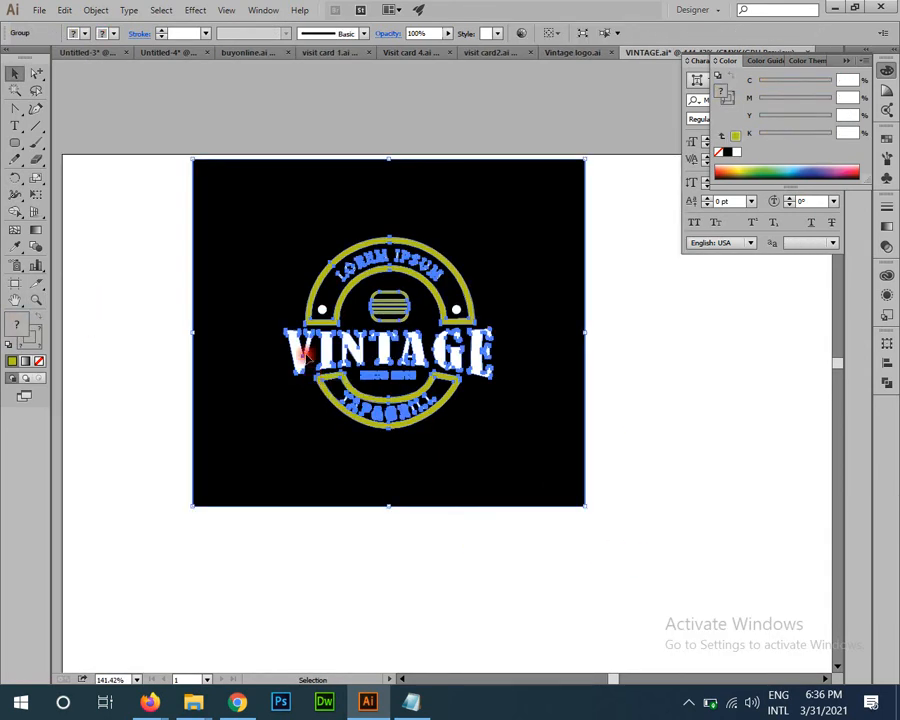
key("ctrl+shift+a")
left_click(380, 379)
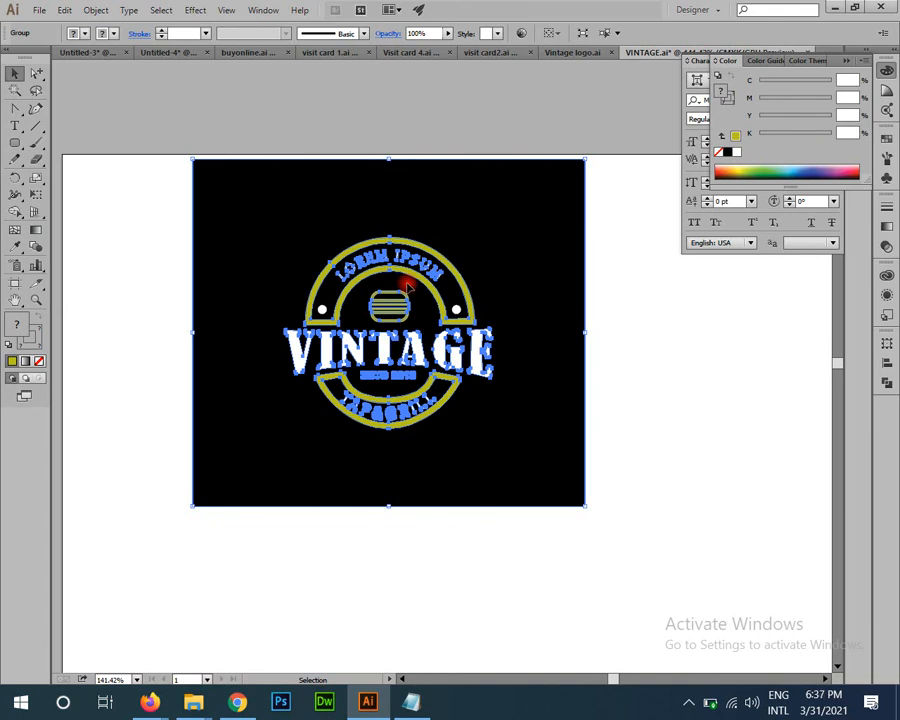
left_click(634, 399)
left_click_drag(607, 425, 557, 476)
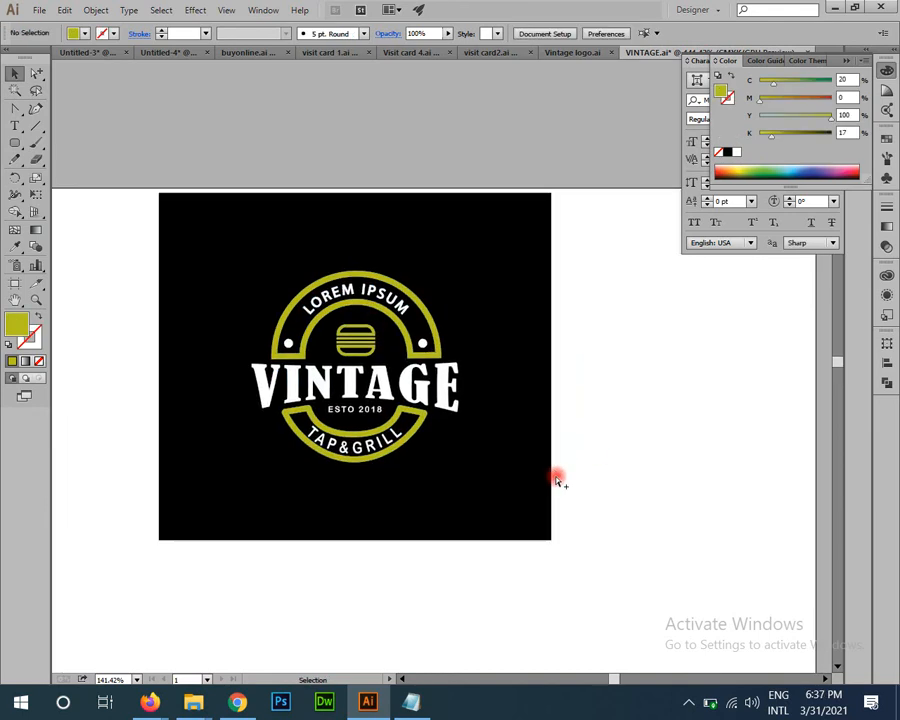
key("ctrl+0")
Step: Close VINTAGE.ai without saving and zoom in on the Southern Crust logos
key("ctrl+w")
left_click(520, 369)
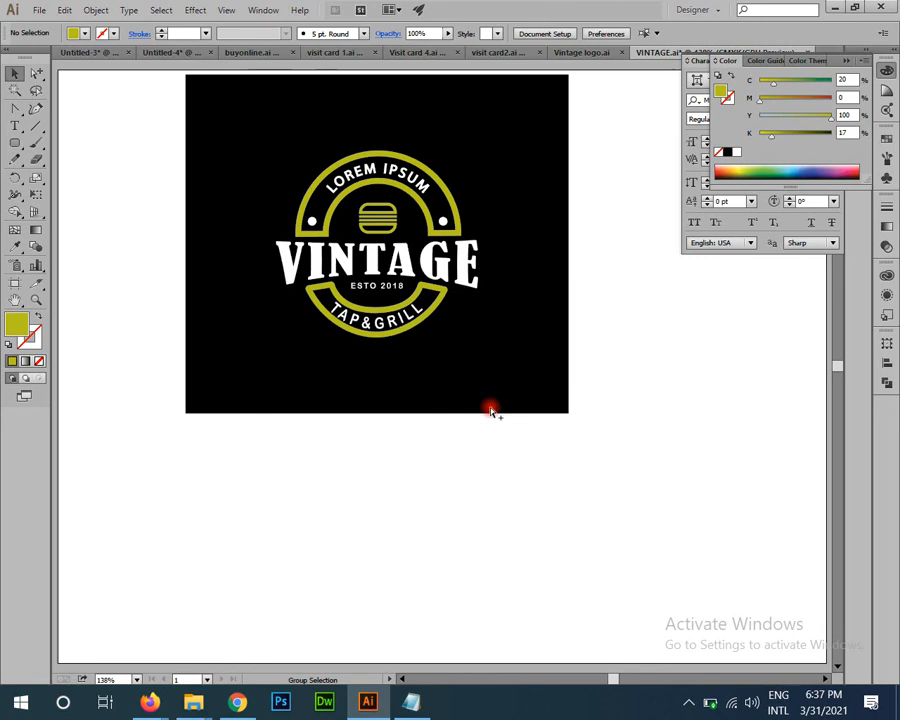
left_click_drag(428, 399, 439, 461)
left_click_drag(181, 167, 423, 417)
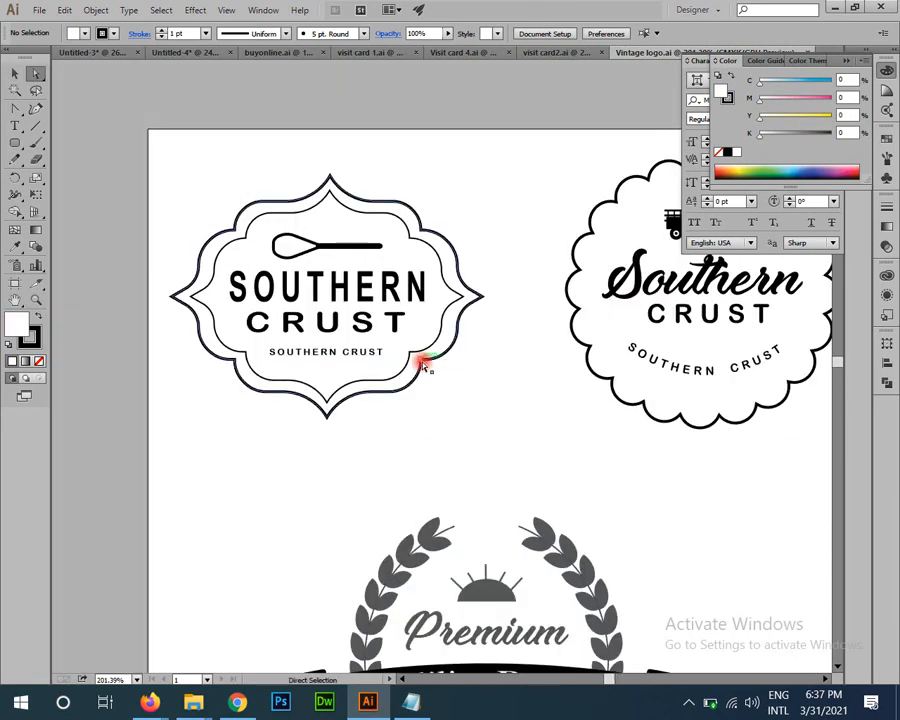
Step: Select and review the framed, scalloped, script and round Southern Crust logos
left_click(421, 362)
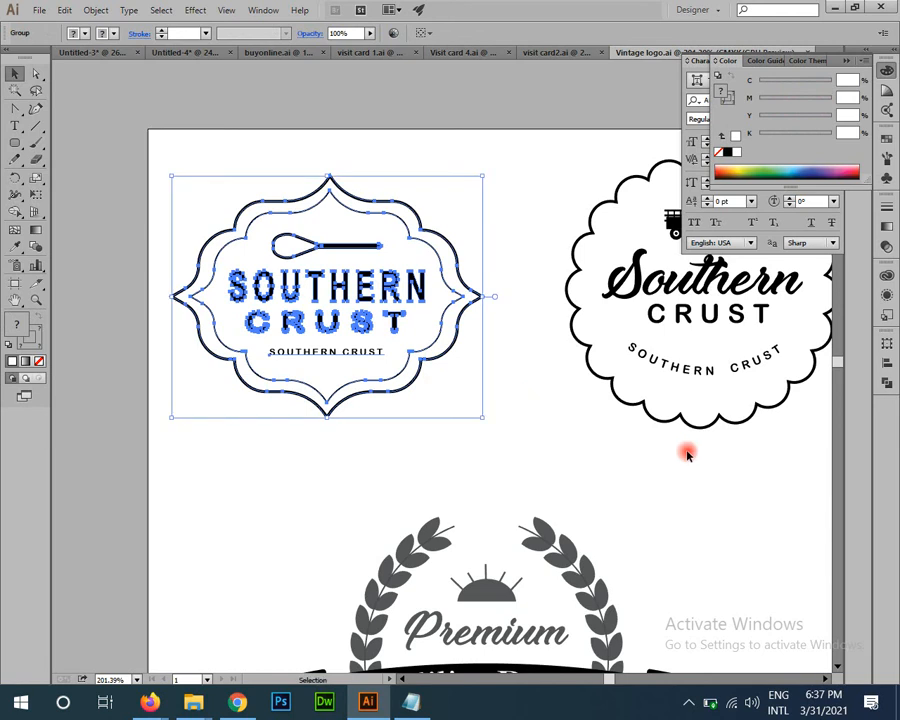
left_click_drag(684, 448, 311, 423)
left_click_drag(436, 395, 236, 143)
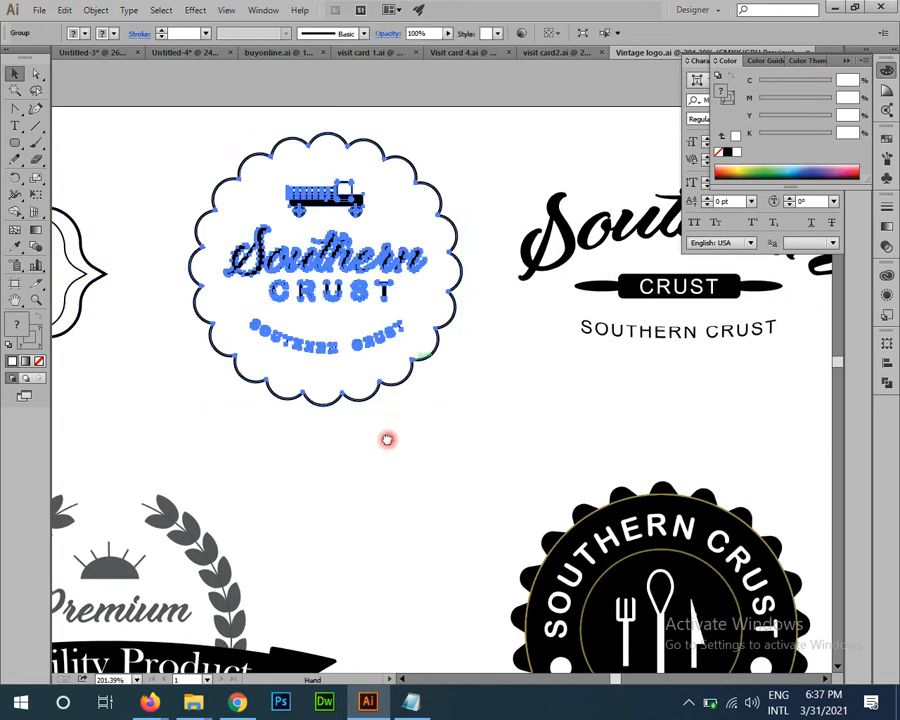
left_click_drag(388, 440, 180, 462)
left_click_drag(442, 206, 509, 360)
left_click_drag(380, 580, 562, 272)
left_click_drag(506, 242, 648, 394)
left_click_drag(550, 411, 723, 393)
left_click_drag(663, 452, 472, 452)
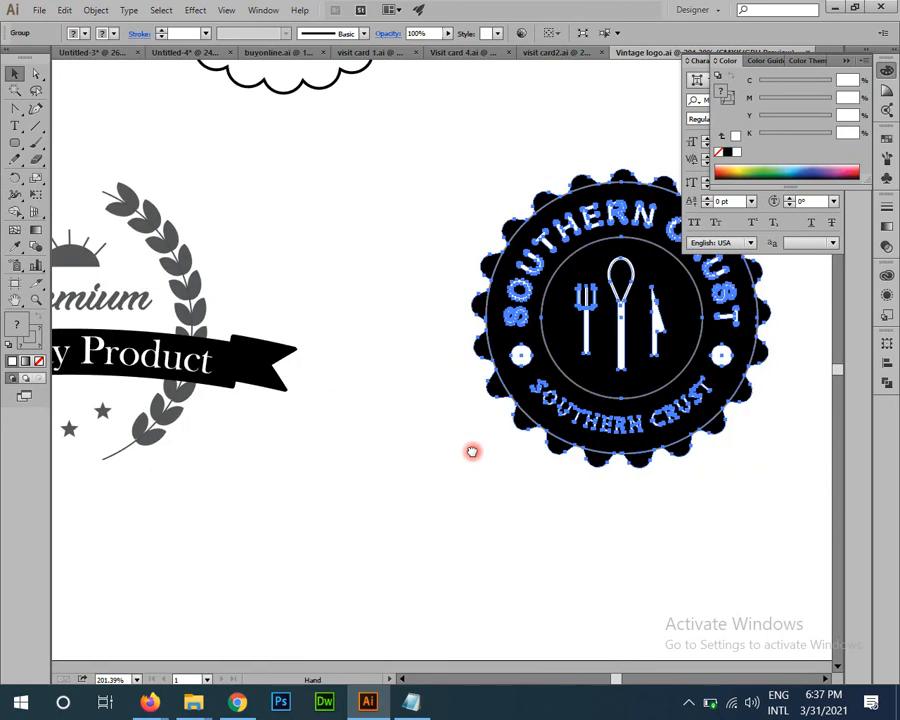
Step: Zoom in on the round Southern Crust badge and the Premium Quality Product logo
key("z")
left_click_drag(745, 418, 376, 248)
key("v")
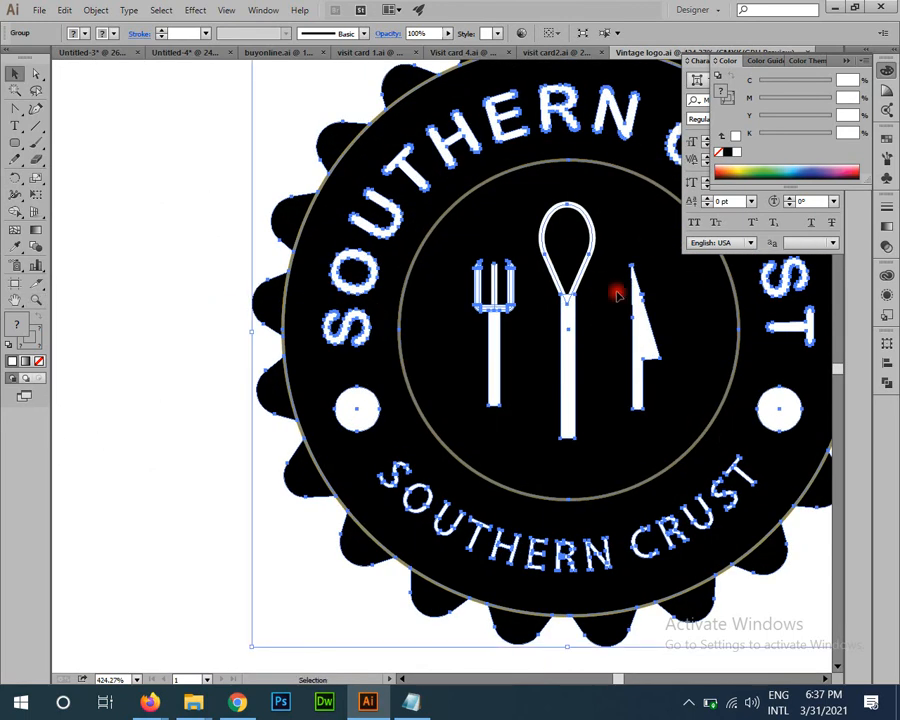
key("z")
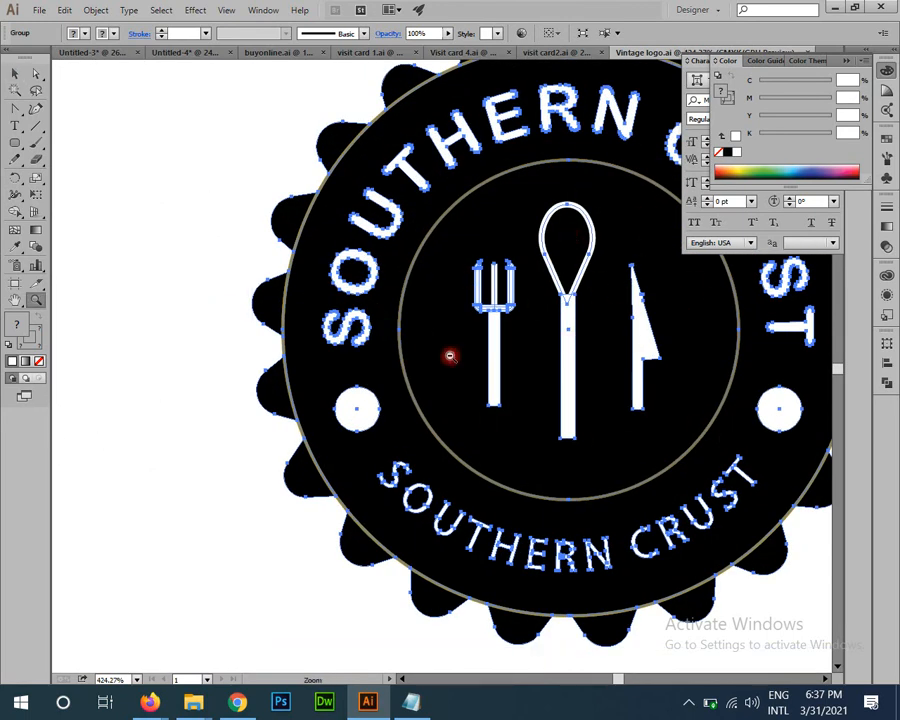
left_click_drag(450, 355, 340, 440)
left_click_drag(336, 458, 612, 530)
left_click_drag(285, 530, 368, 546)
key("v")
left_click(378, 413)
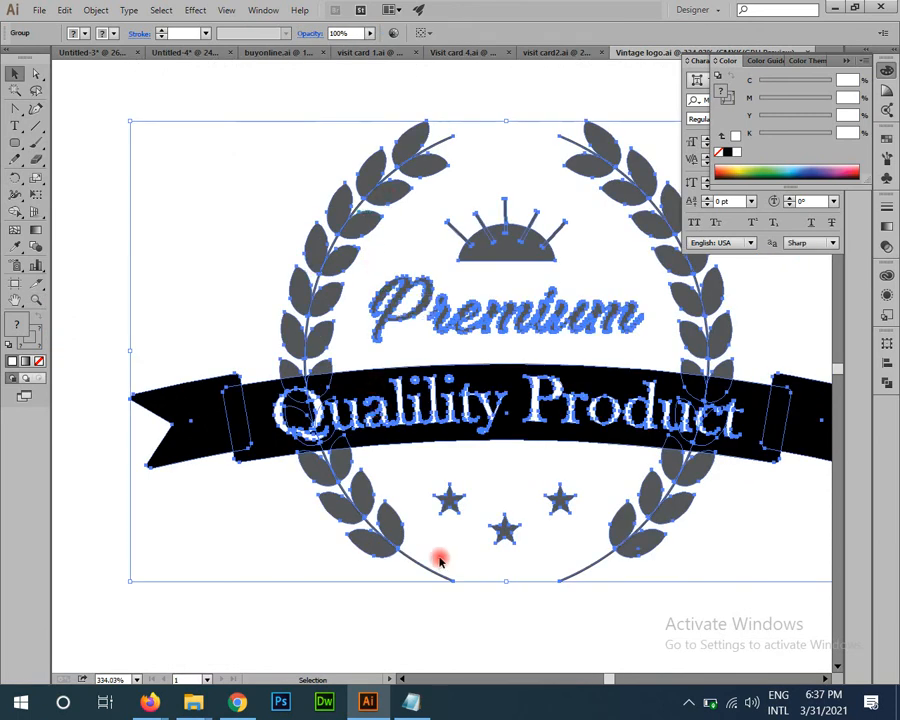
key("z")
left_click_drag(485, 383, 352, 298)
key("v")
left_click(274, 270)
Step: Pan across the logo sheet, then open the saved business-card design with Ctrl+O
key("space")
left_click_drag(523, 360, 410, 432)
key("space")
left_click_drag(424, 205, 428, 440)
left_click_drag(388, 357, 414, 514)
left_click_drag(453, 613, 298, 373)
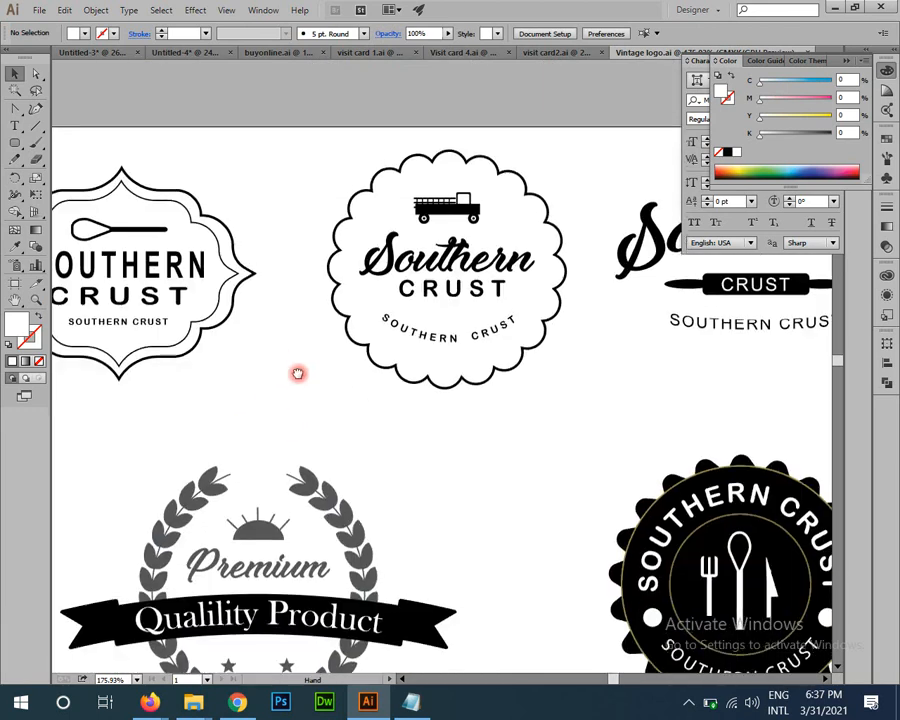
key("ctrl+o")
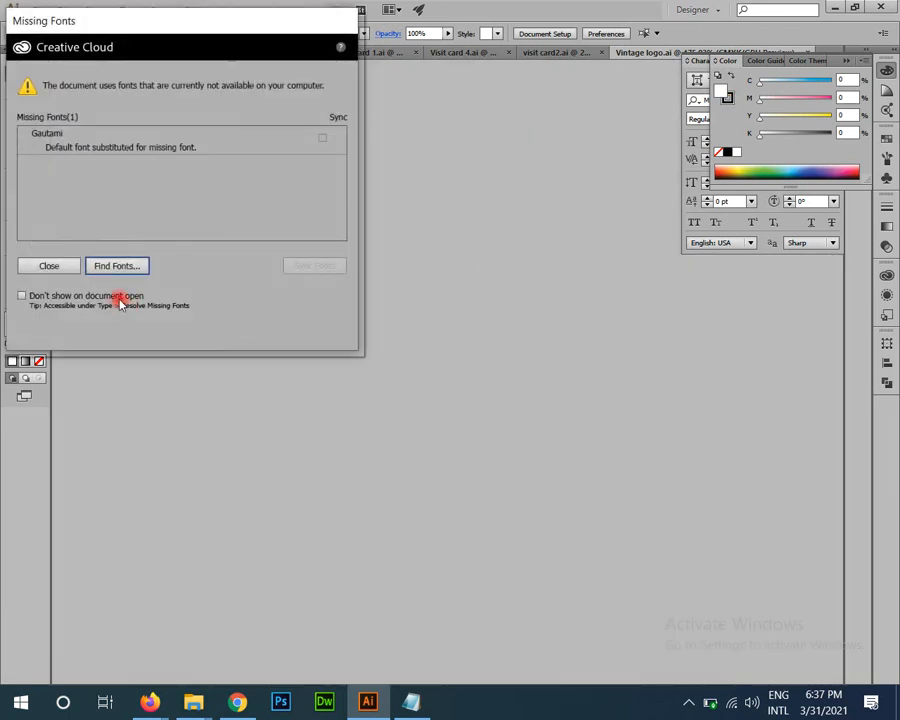
left_click(68, 264)
Step: Review both sides of the black-and-orange card, then close visit card2.ai and dismiss Missing Fonts
scroll(455, 500, "up", 4)
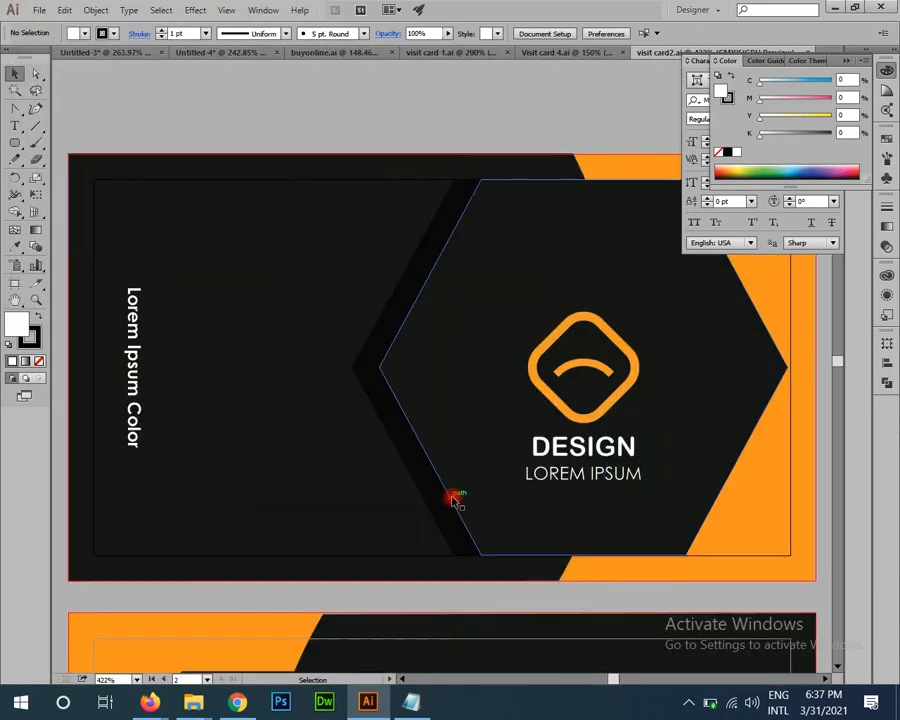
scroll(453, 500, "down", 2)
left_click_drag(490, 497, 405, 335)
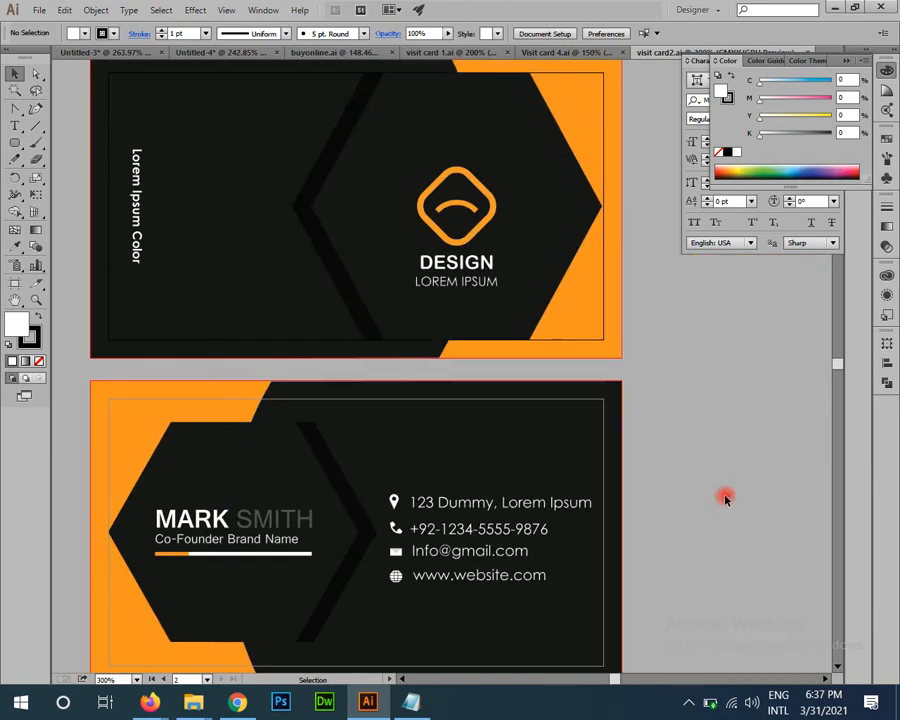
left_click_drag(653, 523, 698, 466)
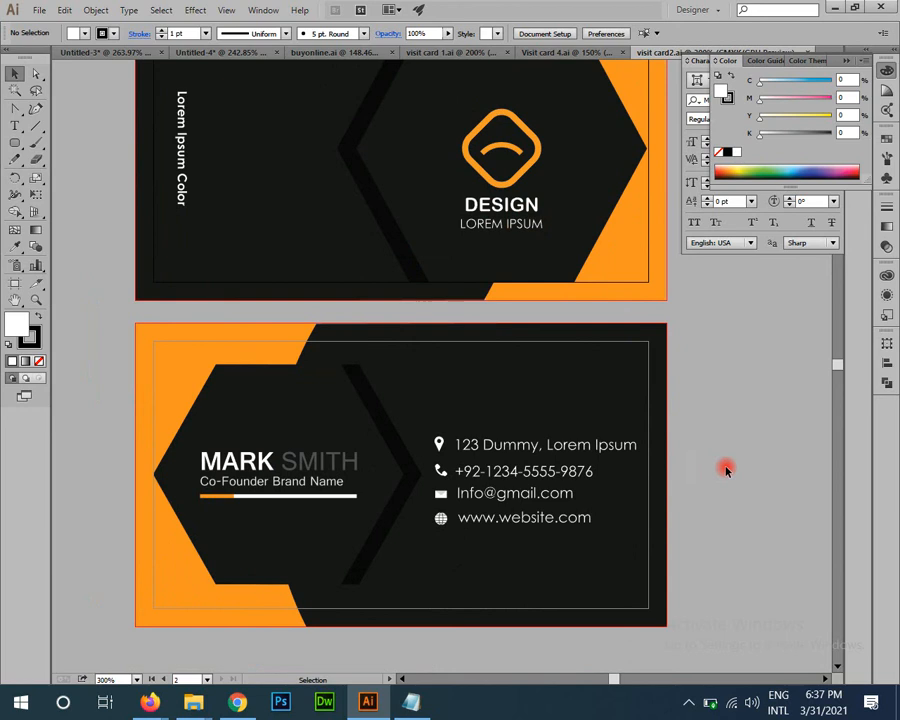
left_click_drag(610, 360, 597, 486)
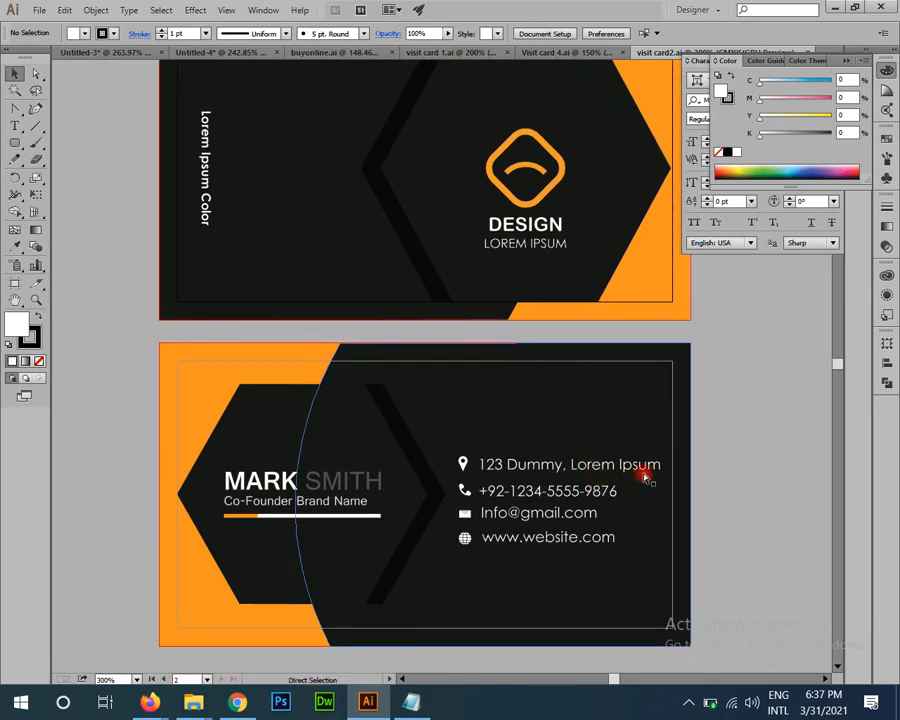
key("ctrl+w")
left_click(58, 267)
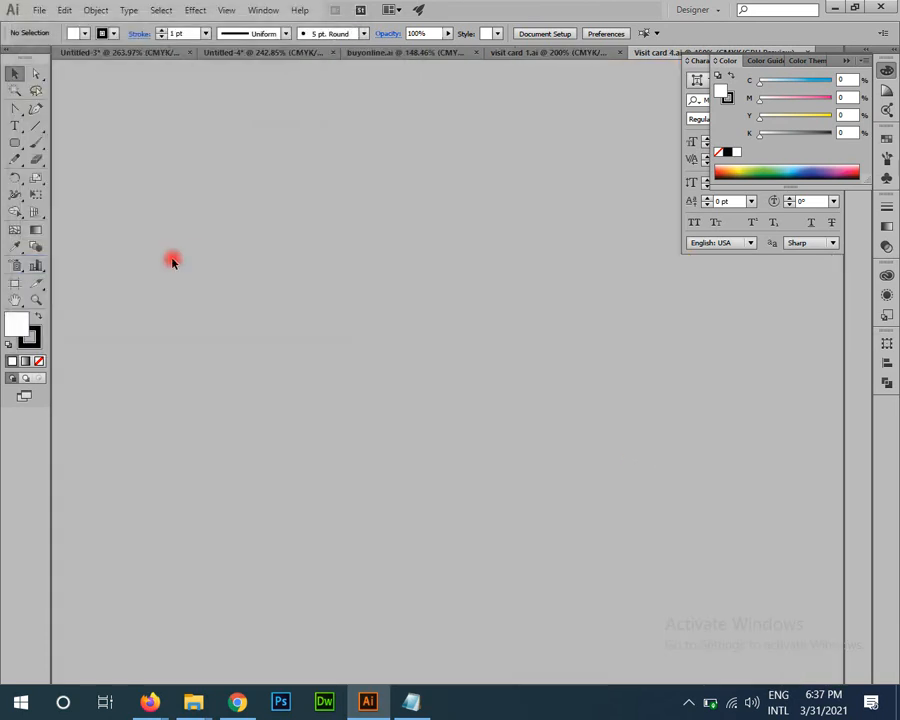
Step: Select the top and bottom card artwork in Visit card 4.ai, then select all
key("ctrl+minus")
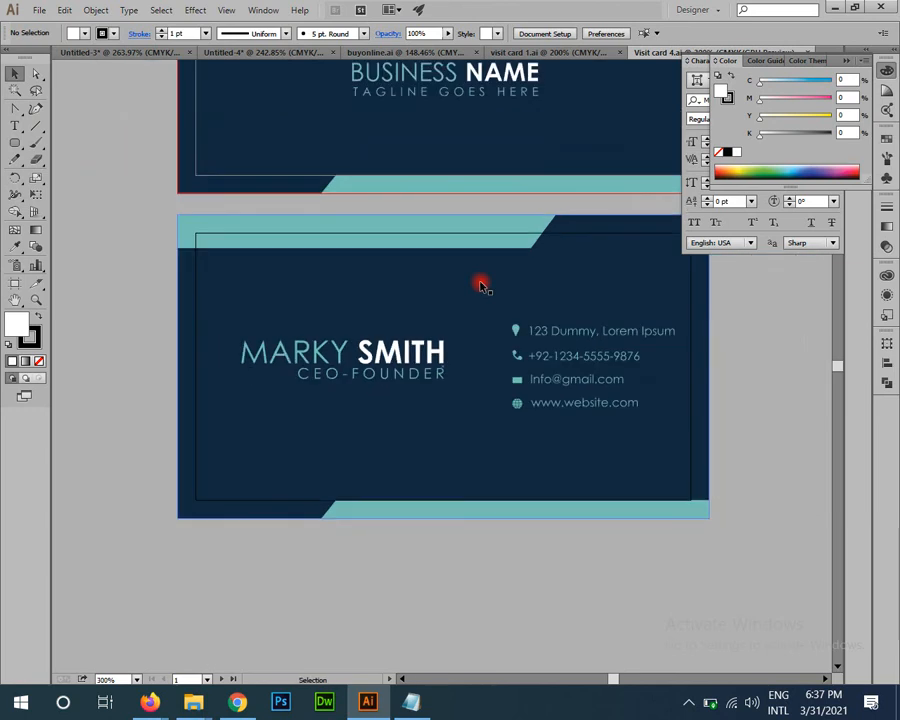
left_click_drag(666, 308, 585, 418)
left_click(545, 455)
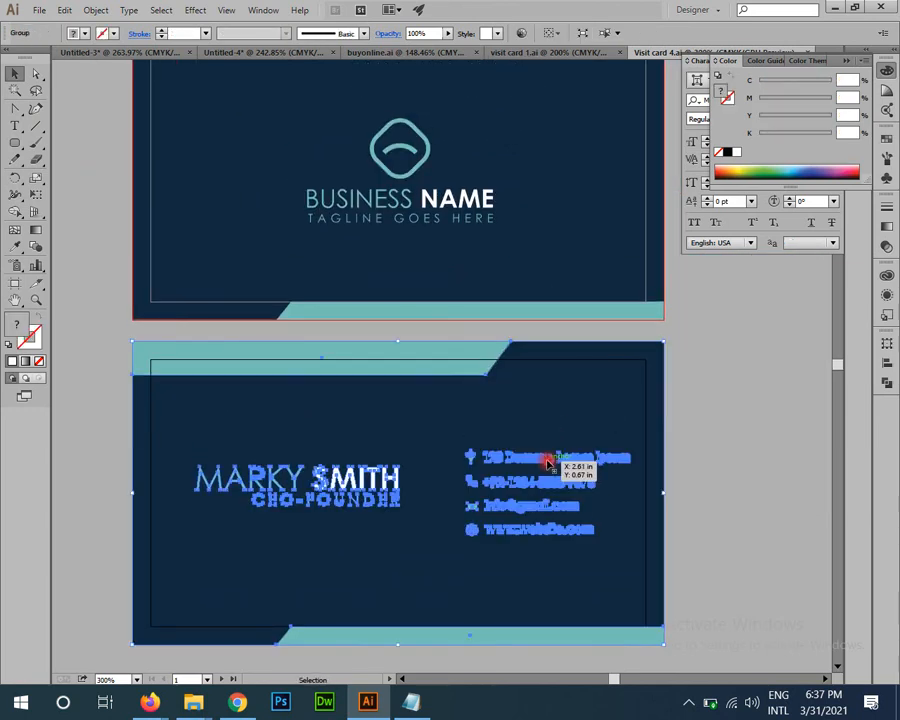
scroll(482, 438, "up", 3)
left_click(421, 335)
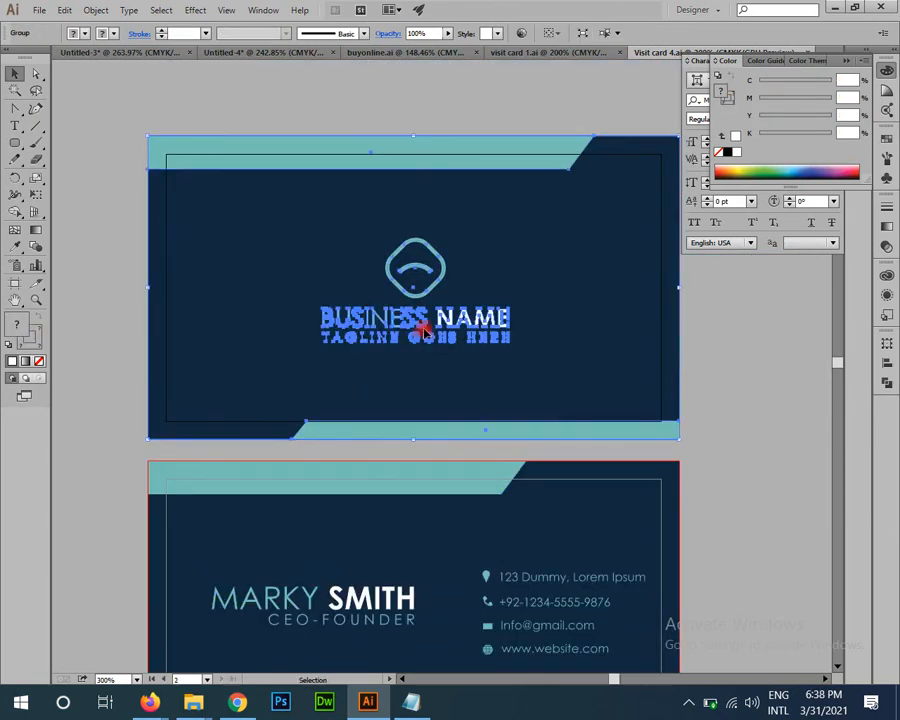
scroll(464, 380, "down", 3)
left_click(379, 510)
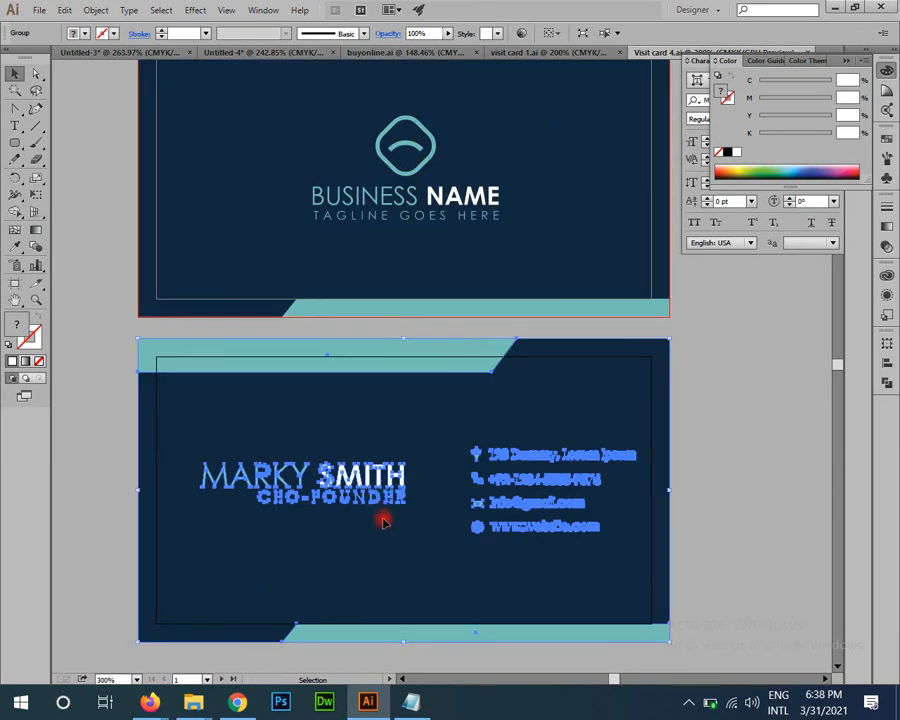
scroll(647, 318, "down", 1)
key("ctrl+a")
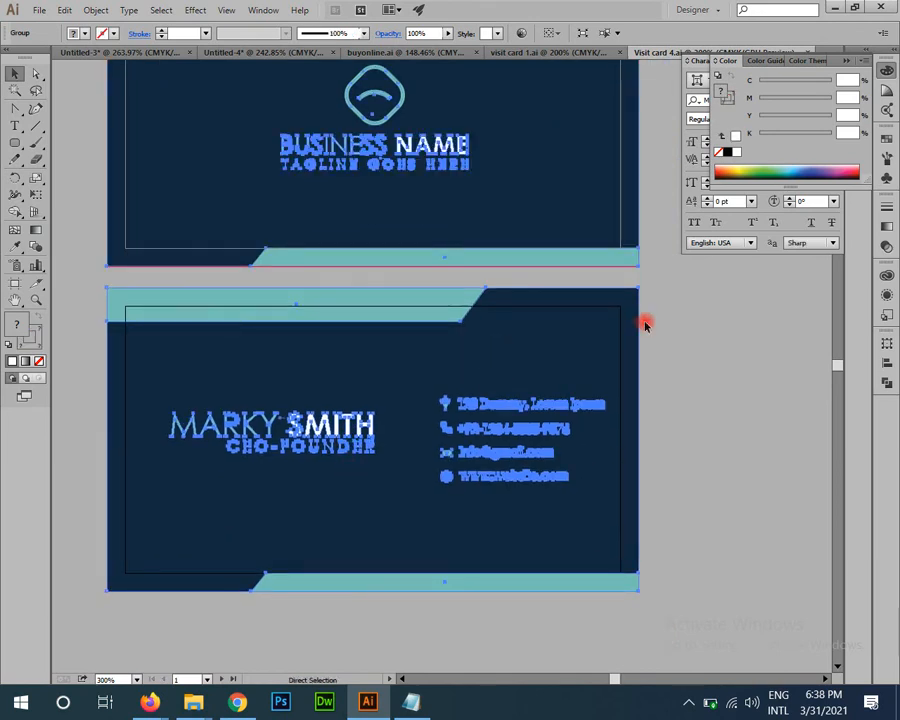
key("ctrl+minus")
key("ctrl+minus")
key("ctrl+minus")
key("ctrl+minus")
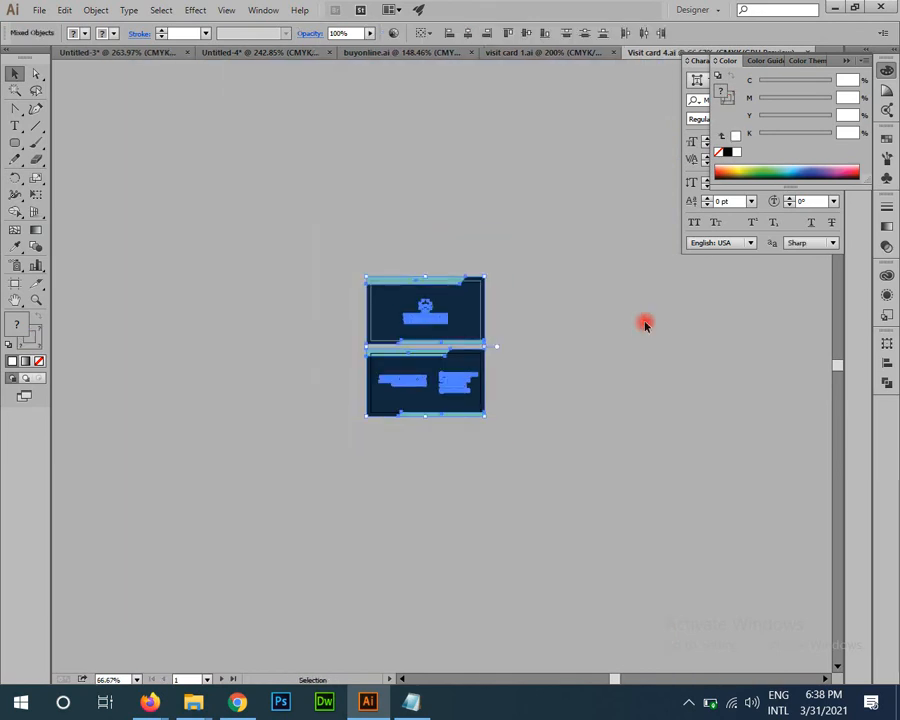
Step: Pan to the upper BUSINESS NAME card and clear the selection
scroll(675, 651, "up", 9)
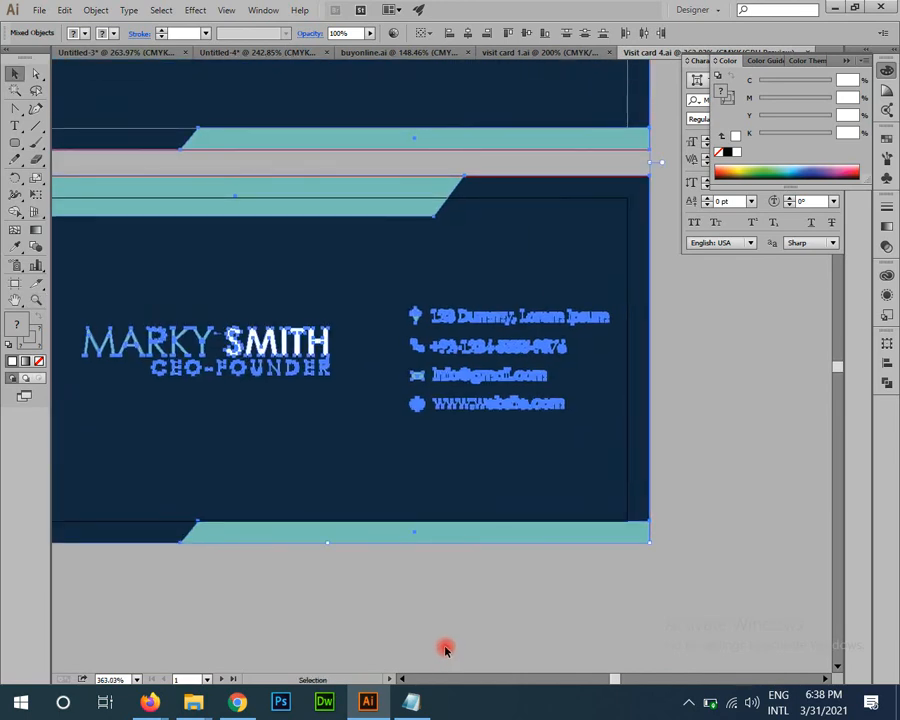
left_click_drag(447, 527, 506, 591)
left_click_drag(510, 456, 514, 534)
left_click_drag(466, 313, 446, 313)
scroll(249, 215, "down", 3)
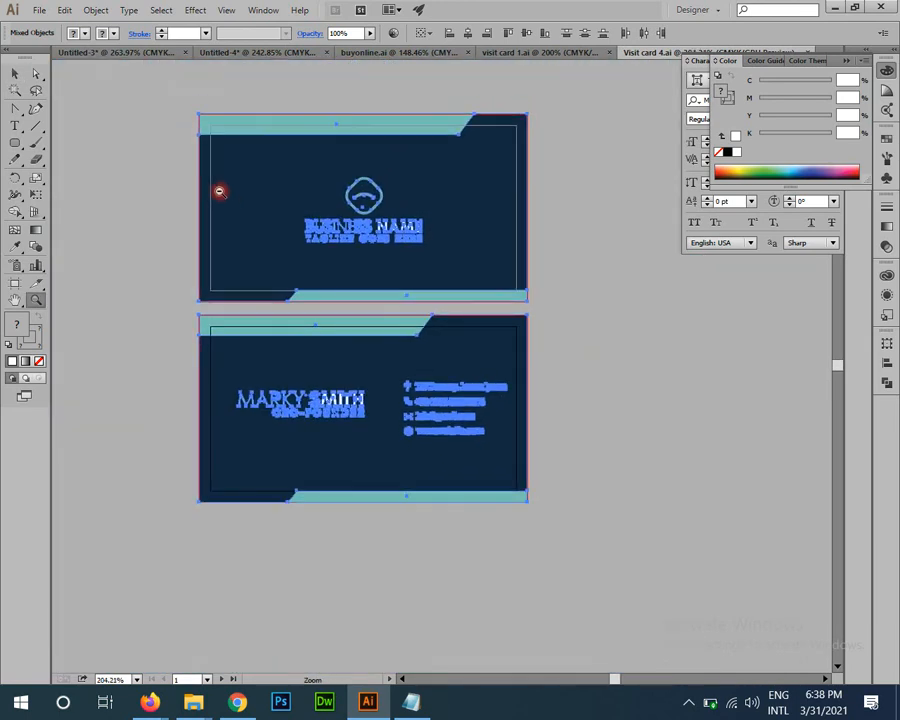
key("v")
left_click(581, 345)
Step: Close Visit card 4.ai, then select and deselect all artwork on the MAFHH cards
key("ctrl+w")
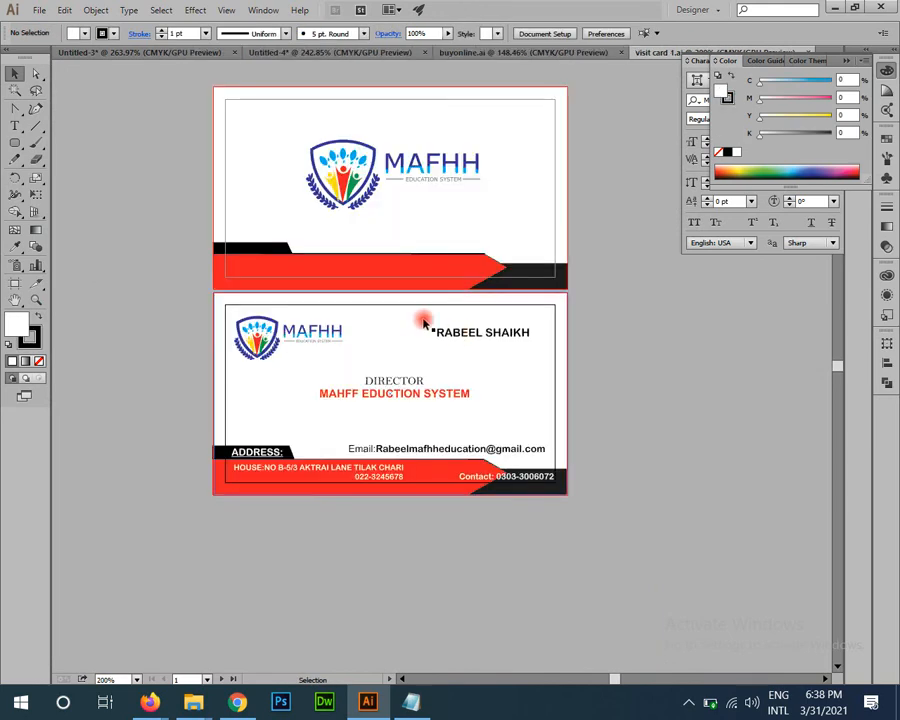
key("z")
left_click_drag(405, 376, 432, 427)
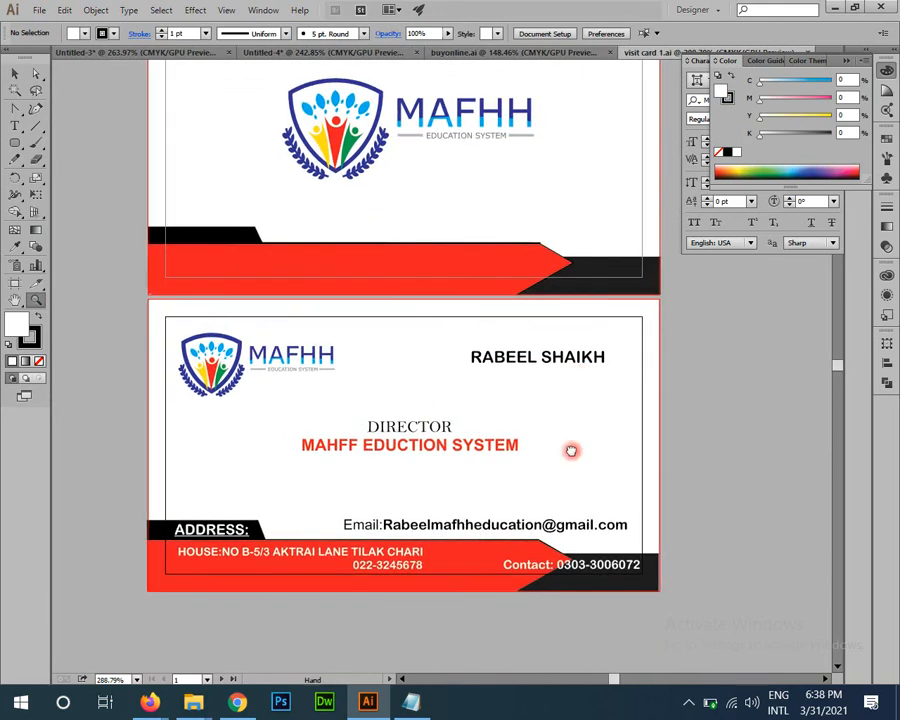
scroll(570, 448, "up", 1)
key("v")
key("ctrl+a")
left_click(663, 427)
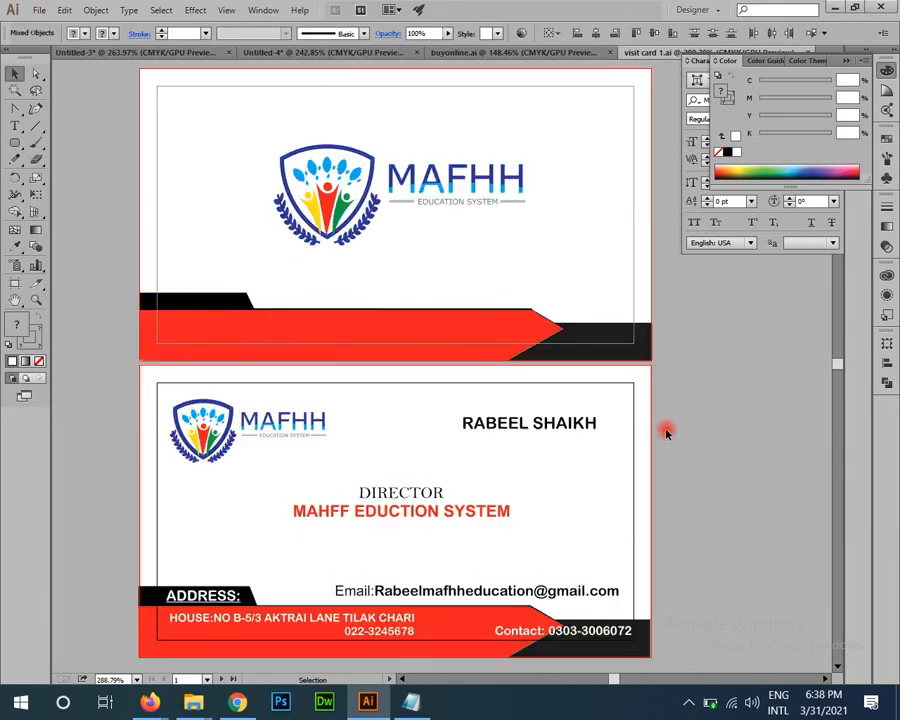
Step: Pan around the MAFHH cards, close visit card 1.ai, and zoom on the Buy Online cards
scroll(652, 470, "down", 1)
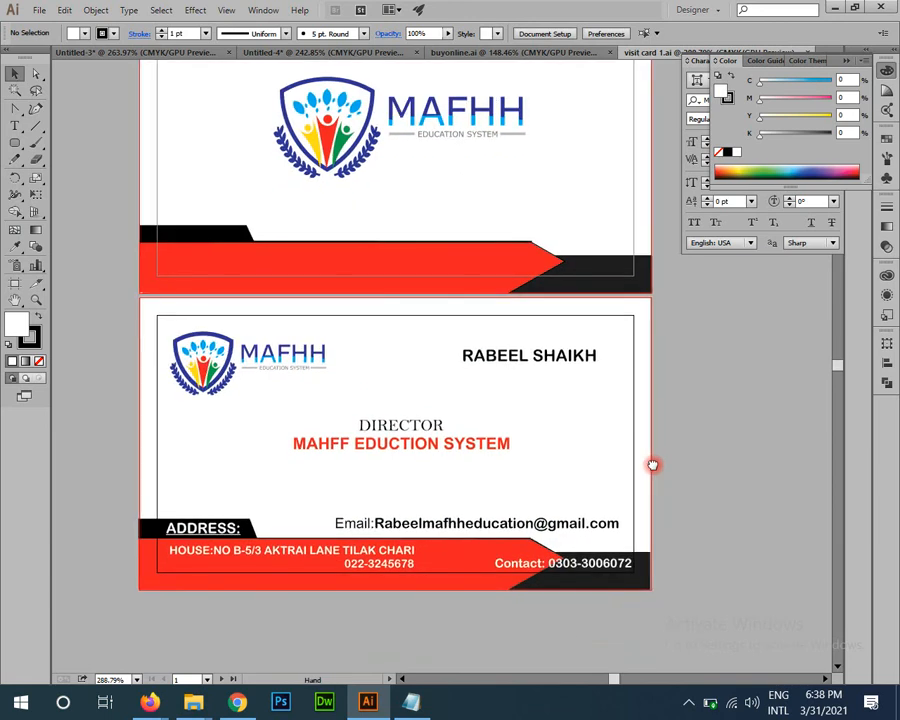
left_click_drag(506, 235, 542, 280)
left_click_drag(548, 422, 552, 390)
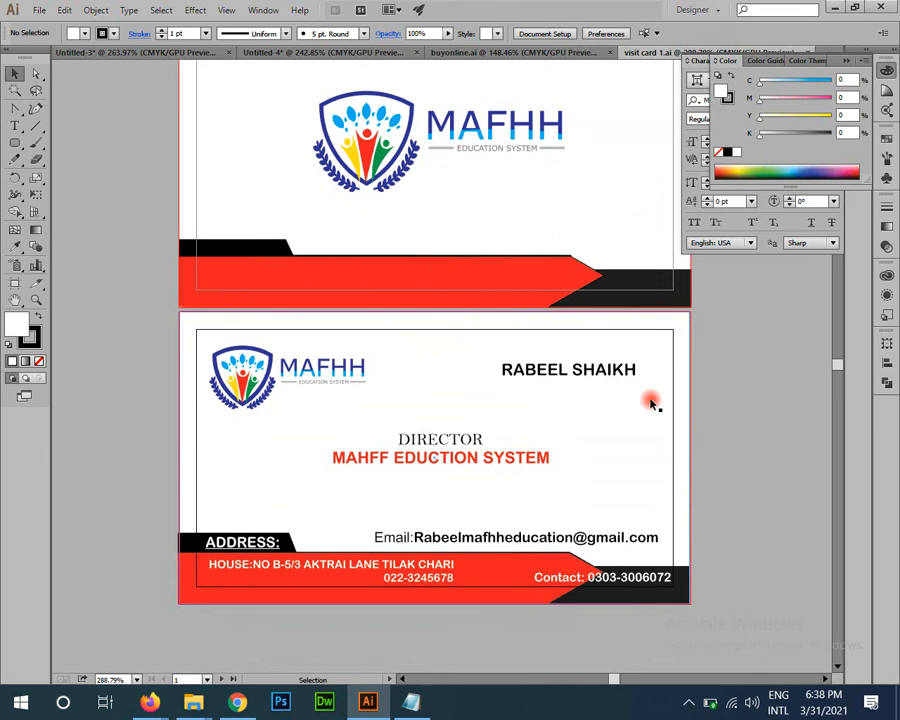
key("ctrl+w")
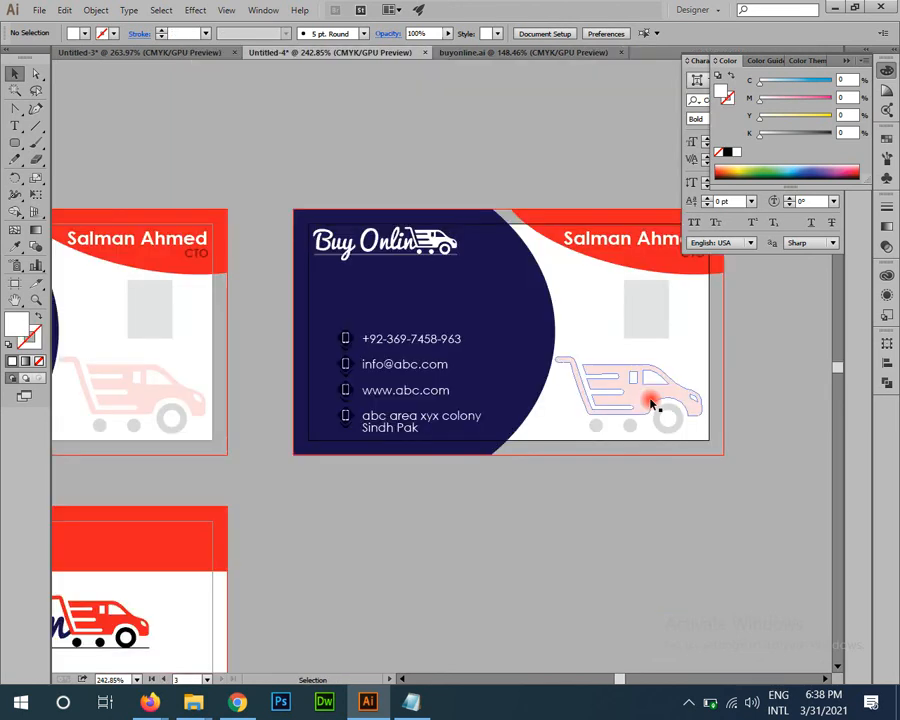
left_click_drag(418, 392, 453, 461)
key("z")
left_click_drag(531, 450, 374, 305)
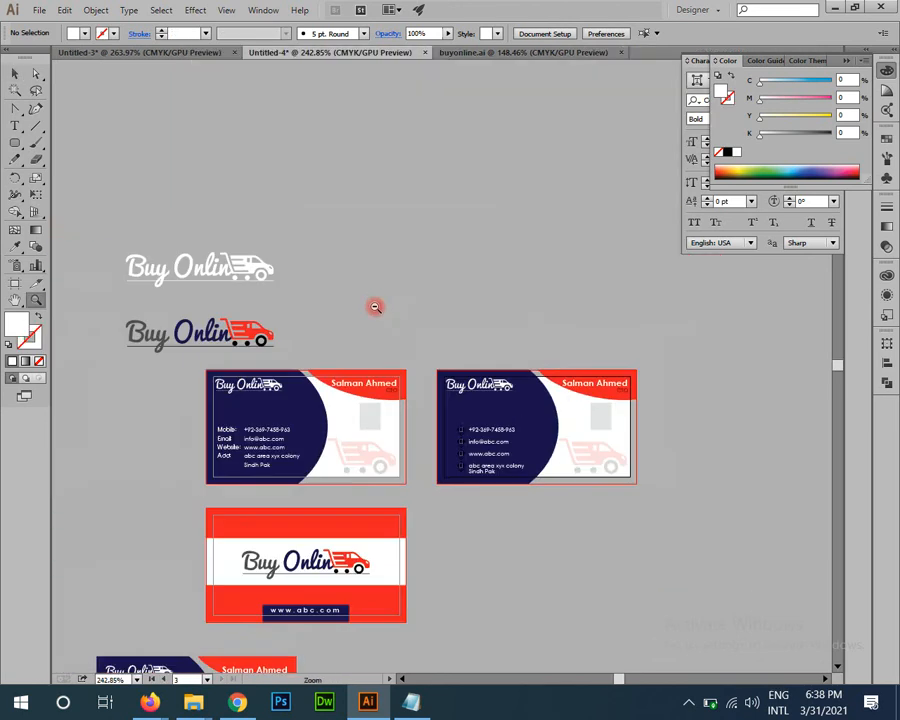
scroll(444, 335, "down", 5)
Step: Add an 'Envelop' note with sizes 9 by 4 and 8.5 by 3.5 under HTTP in Notepad
left_click(411, 703)
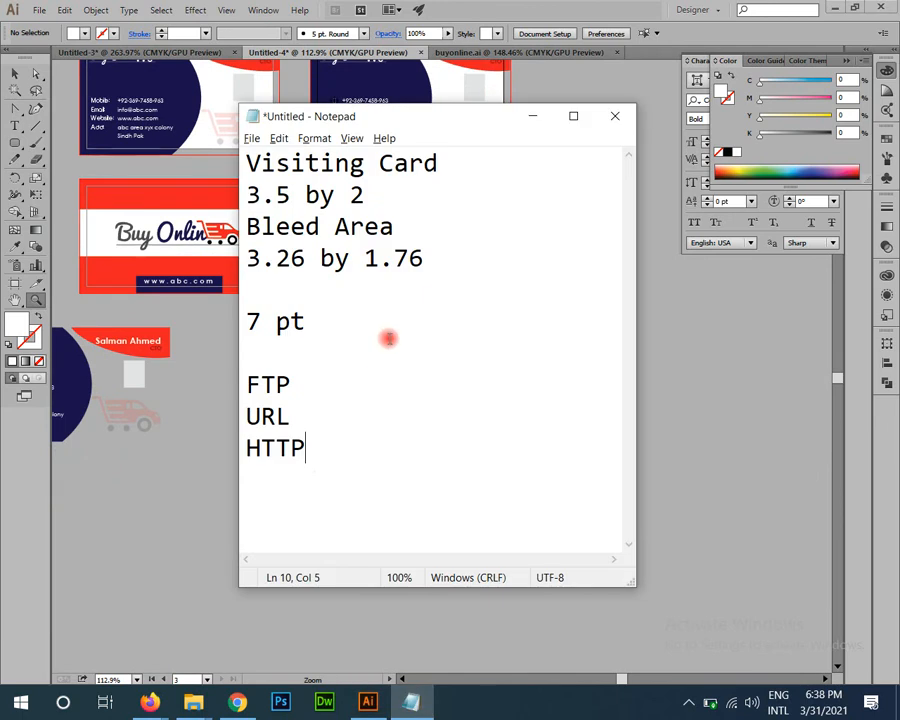
key("Return")
key("Return")
key("Return")
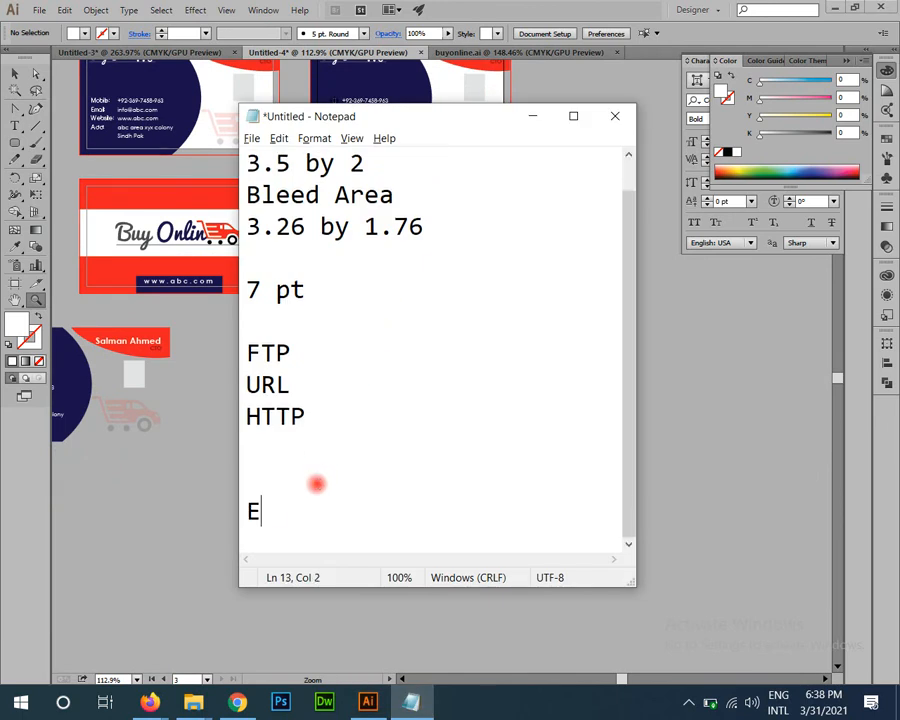
type("Envelop")
key("Return")
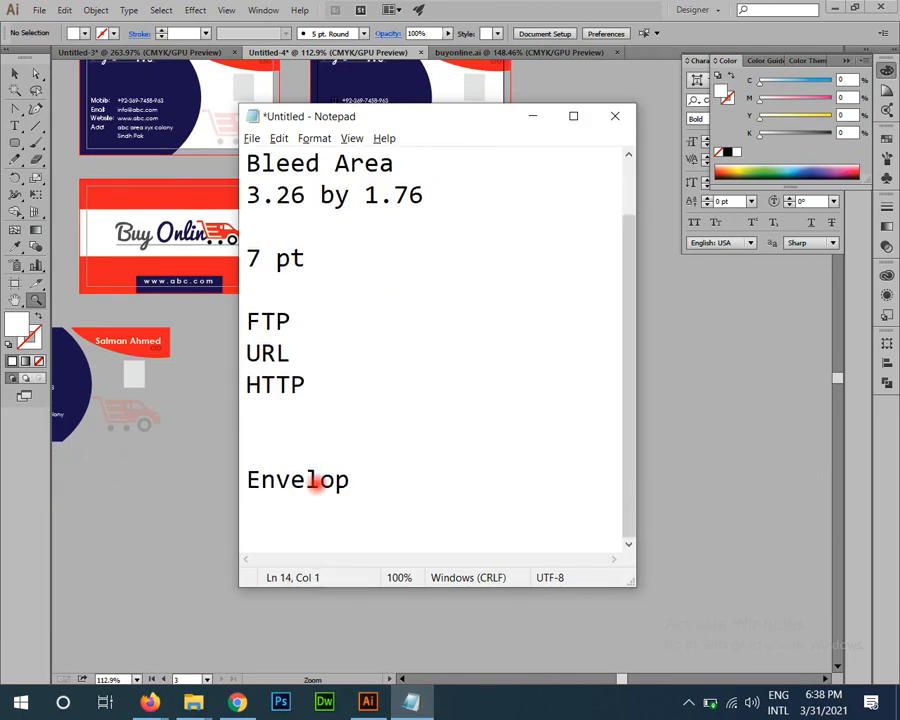
type("9 by 4")
key("Return")
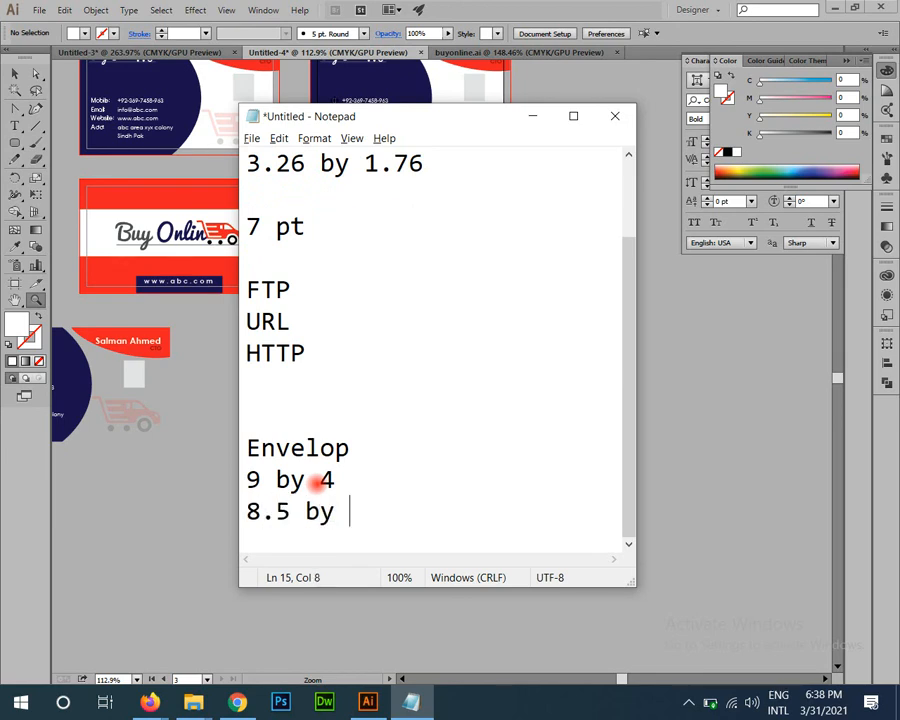
key("Return")
key("Return")
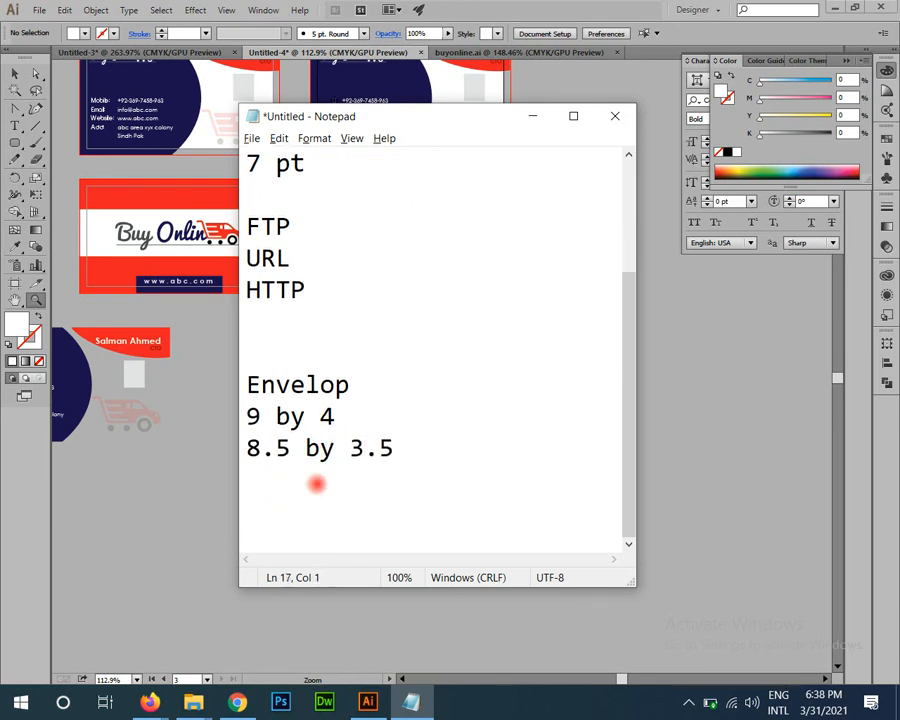
left_click_drag(382, 462, 152, 413)
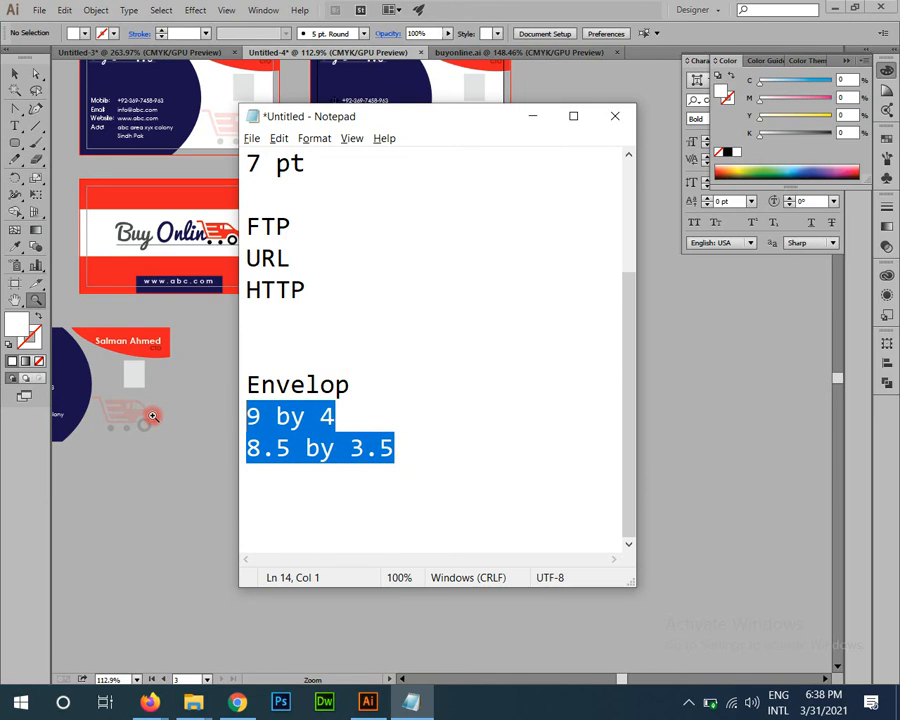
left_click(543, 5)
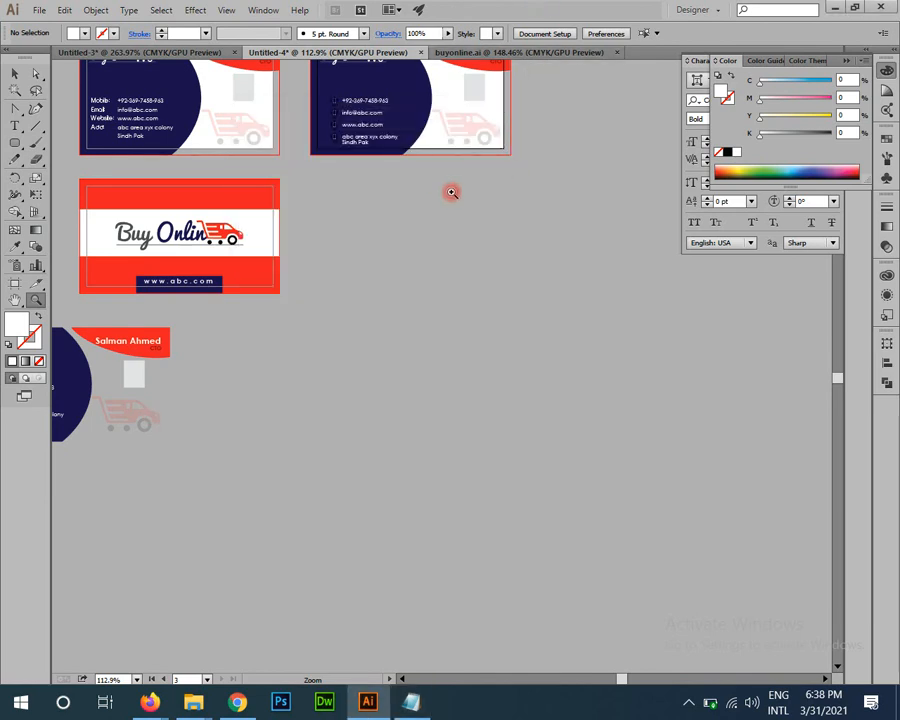
key("ctrl+n")
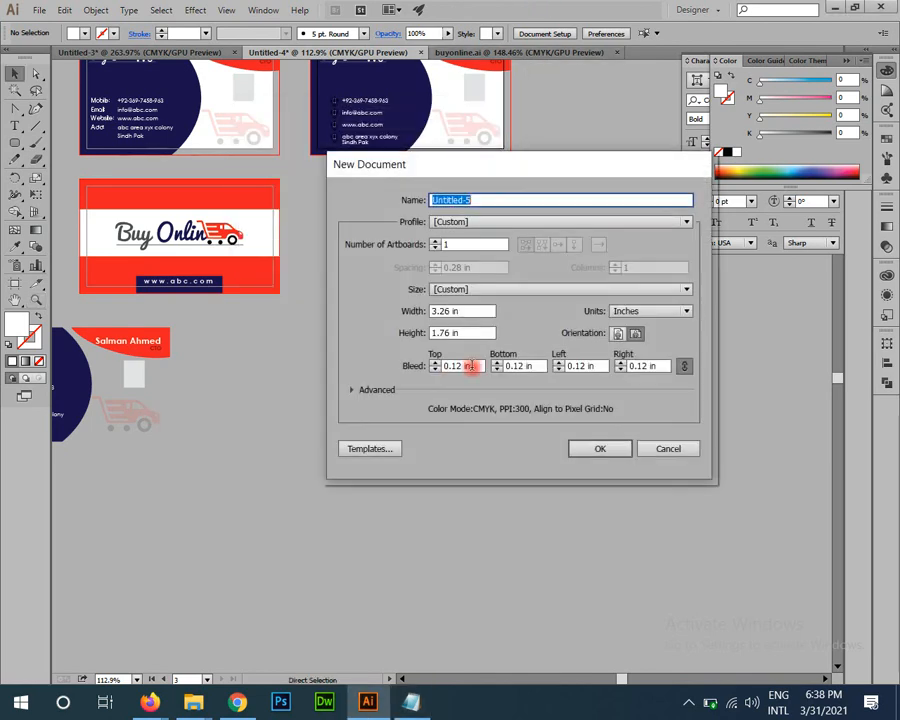
left_click(481, 366)
type("0.25")
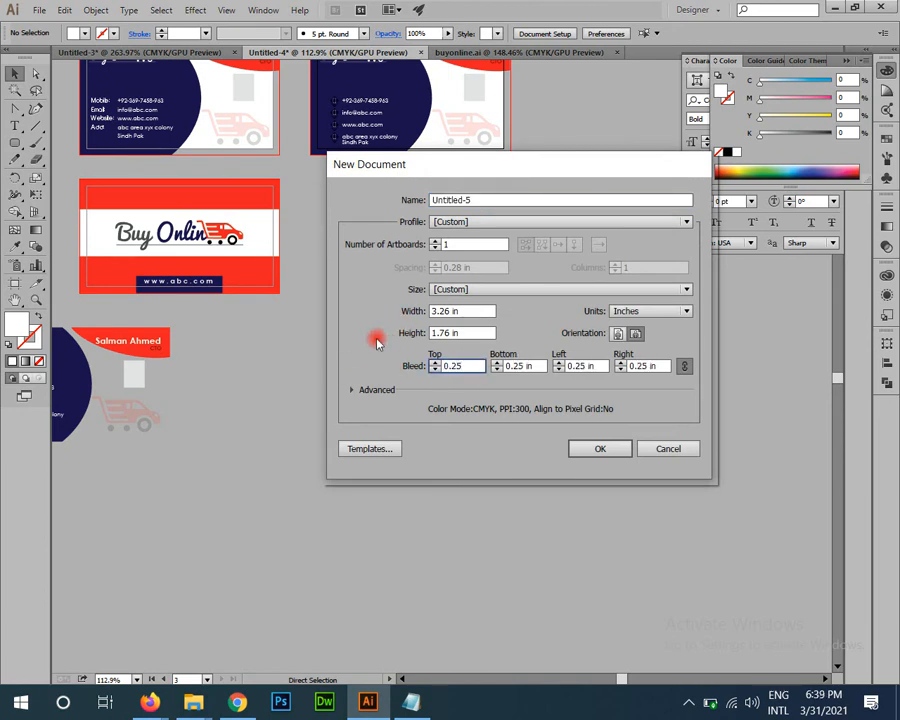
left_click_drag(473, 310, 275, 317)
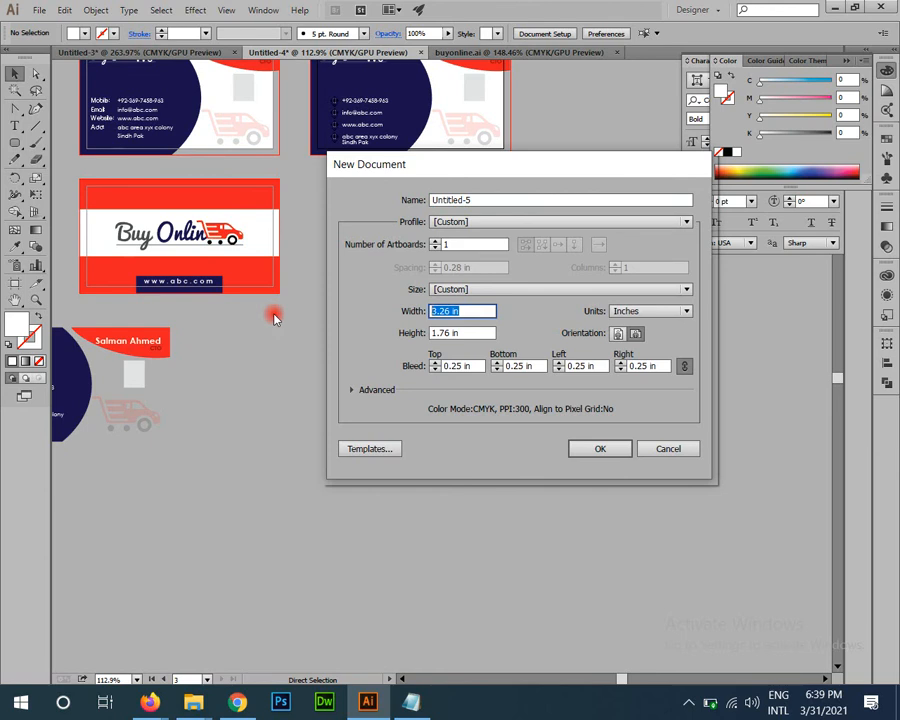
type("8.5")
key("Tab")
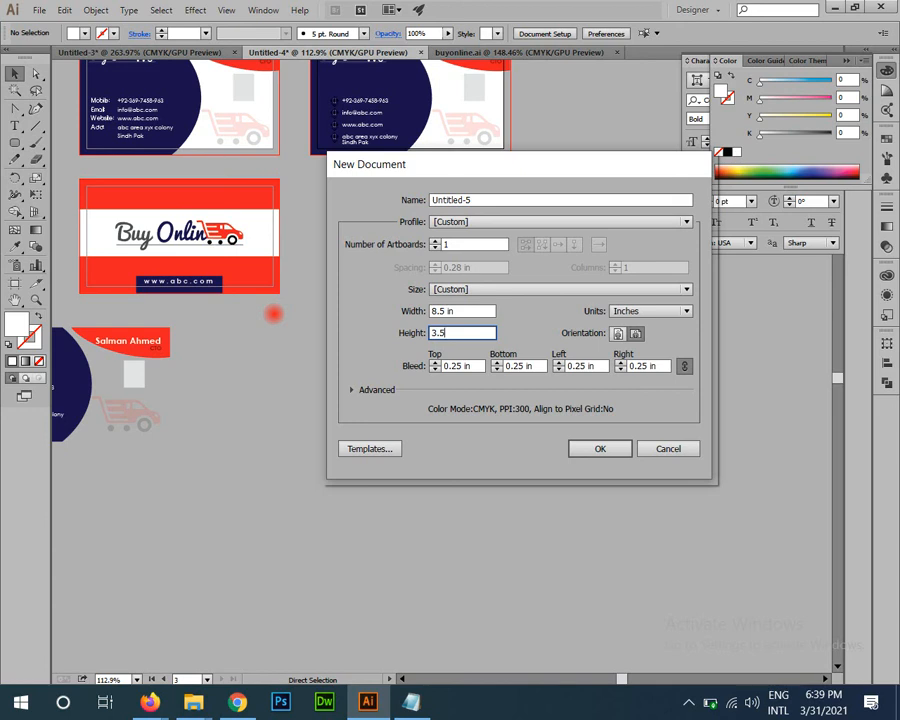
key("Escape")
key("ctrl+minus")
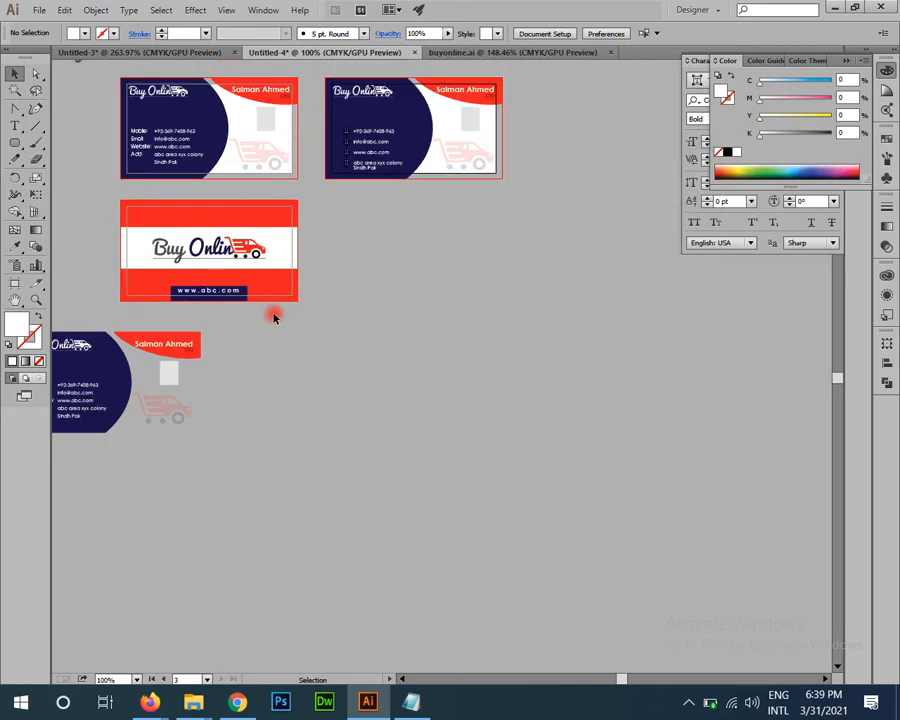
Step: Draw a new artboard below and to the right of the card artboards
left_click_drag(305, 392, 249, 395)
left_click_drag(222, 140, 102, 243)
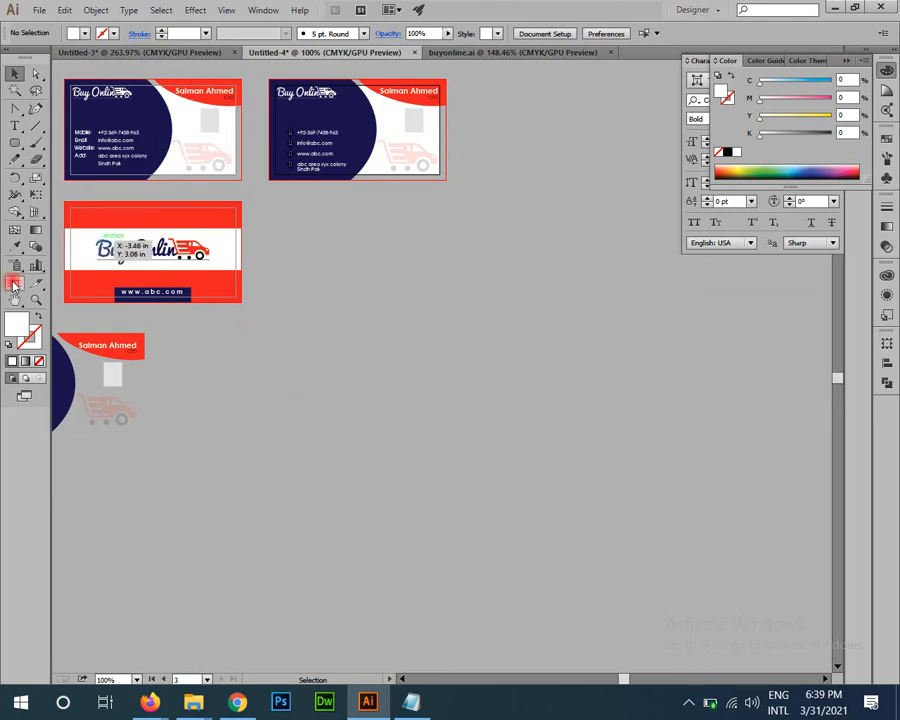
left_click(14, 283)
left_click_drag(331, 288, 773, 490)
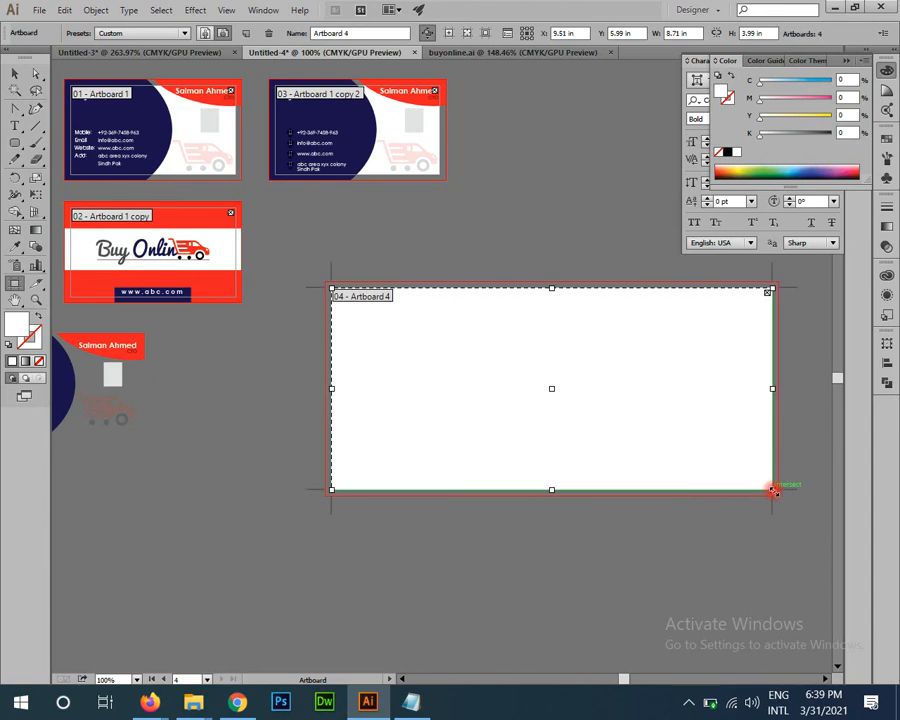
left_click(689, 33)
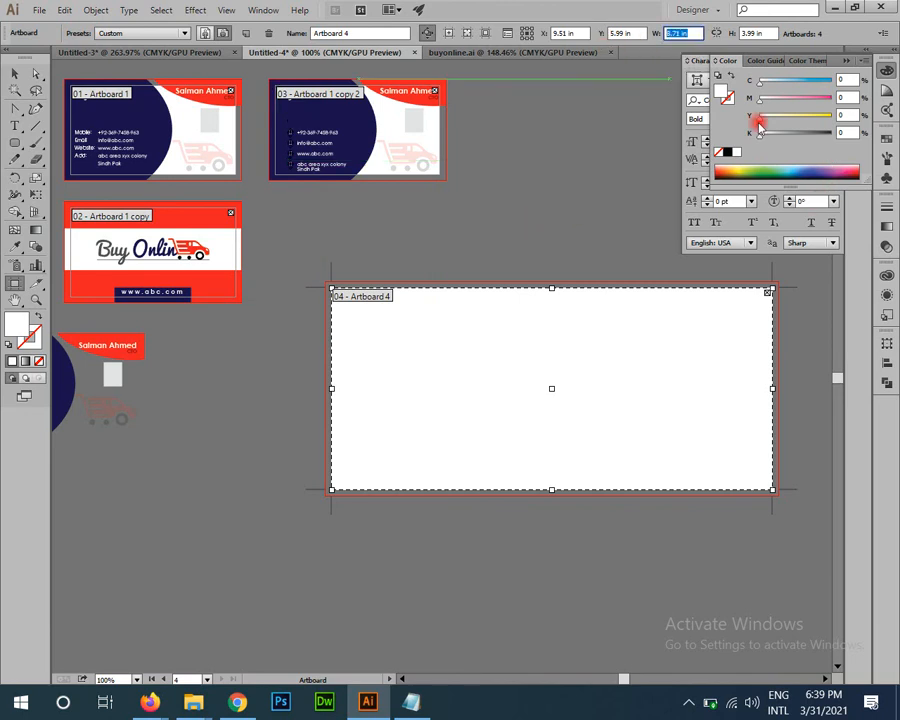
left_click(803, 37)
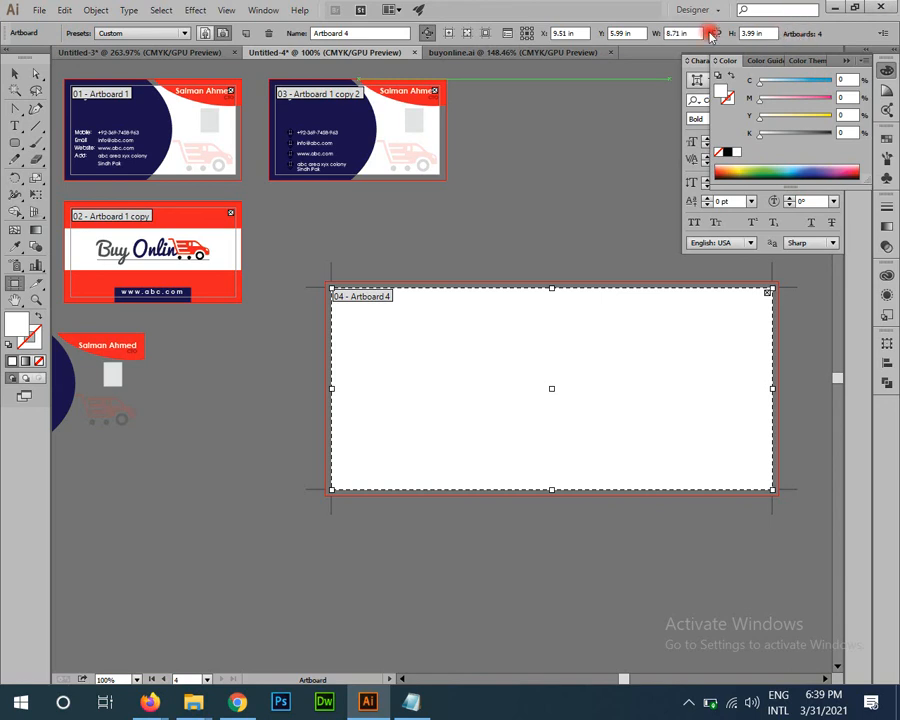
key("super+plus")
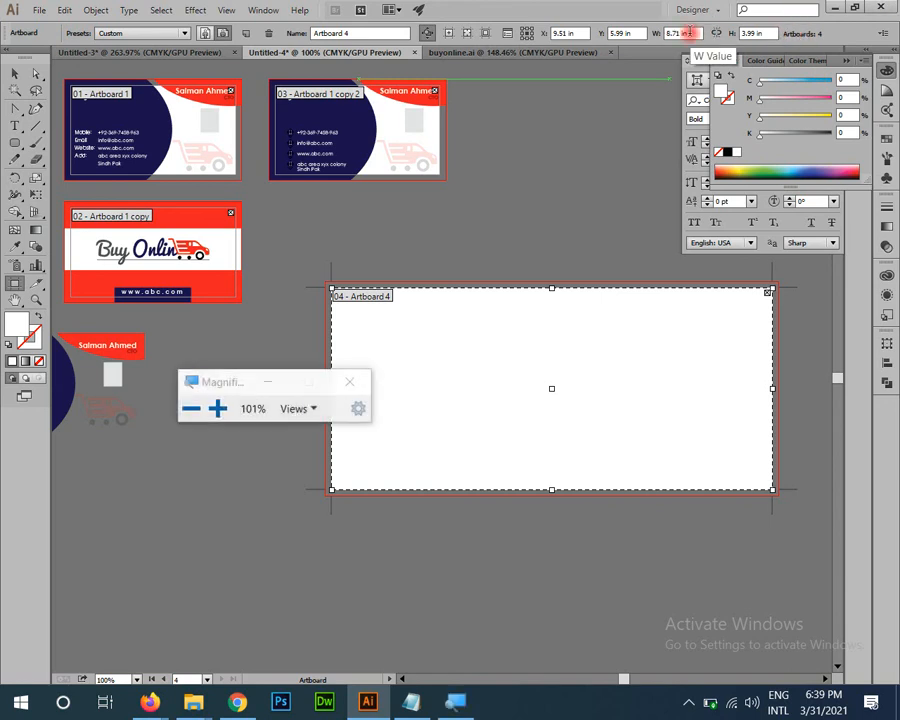
key("super+plus")
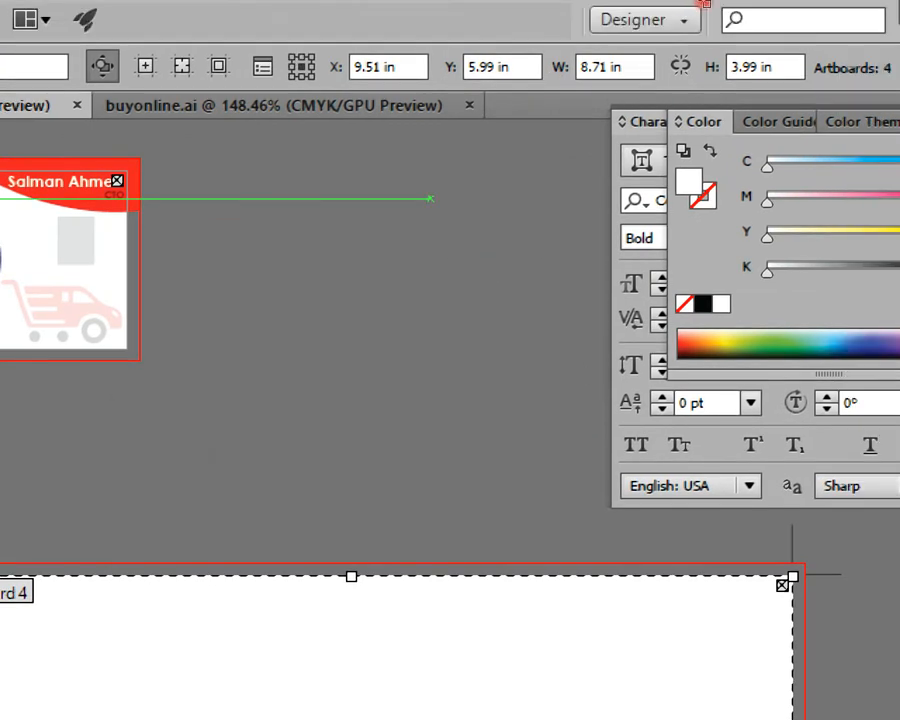
Step: Set the new artboard to 9 × 4 in, then change its width to 8.5 in
left_click(609, 66)
type("9")
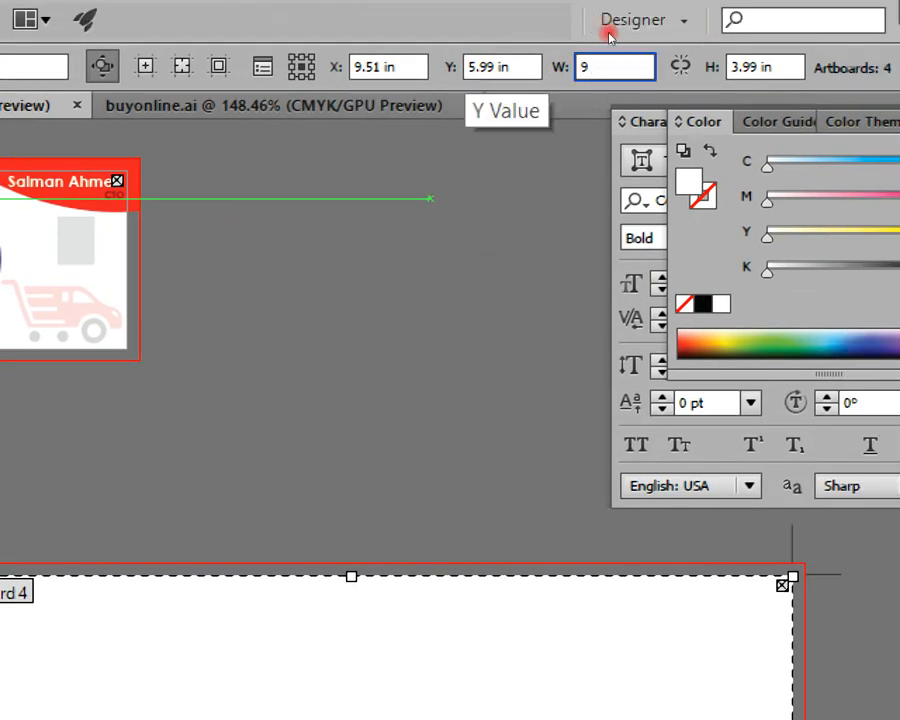
key("Tab")
type("4")
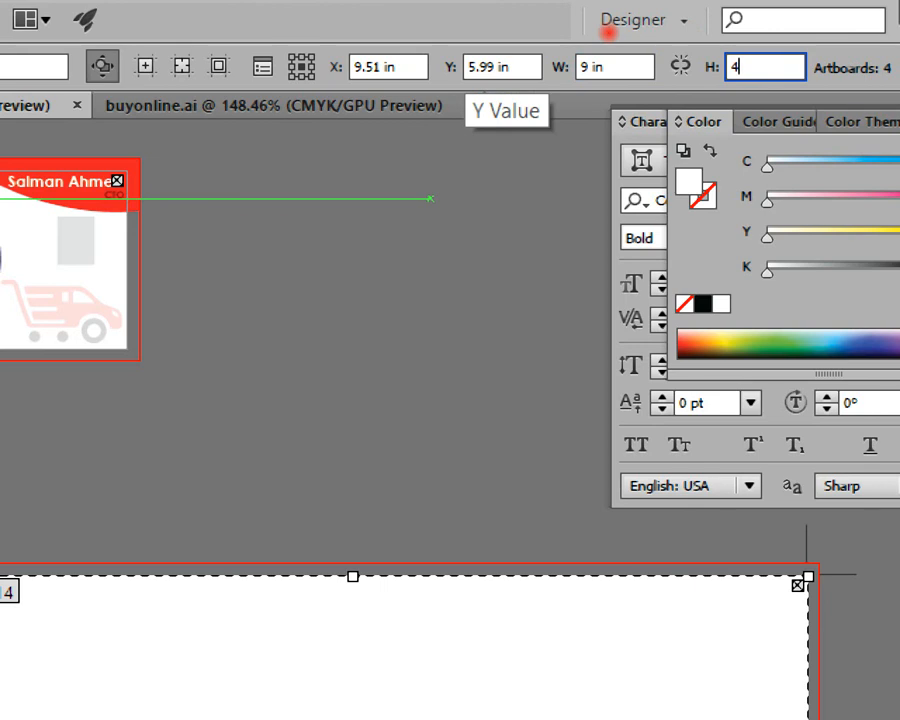
key("shift+Tab")
type("8")
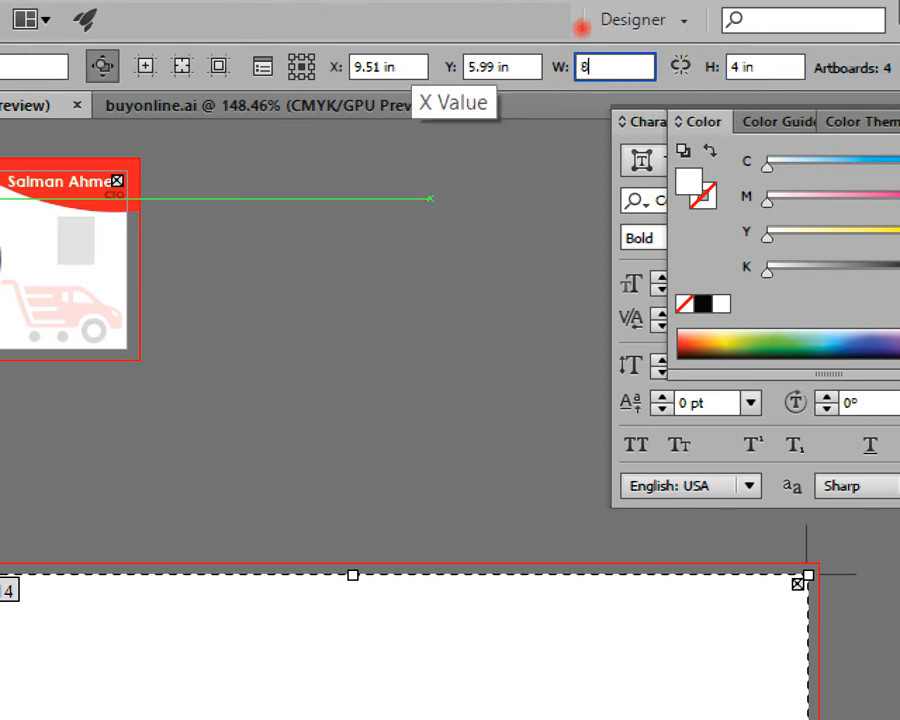
type(".5")
key("Tab")
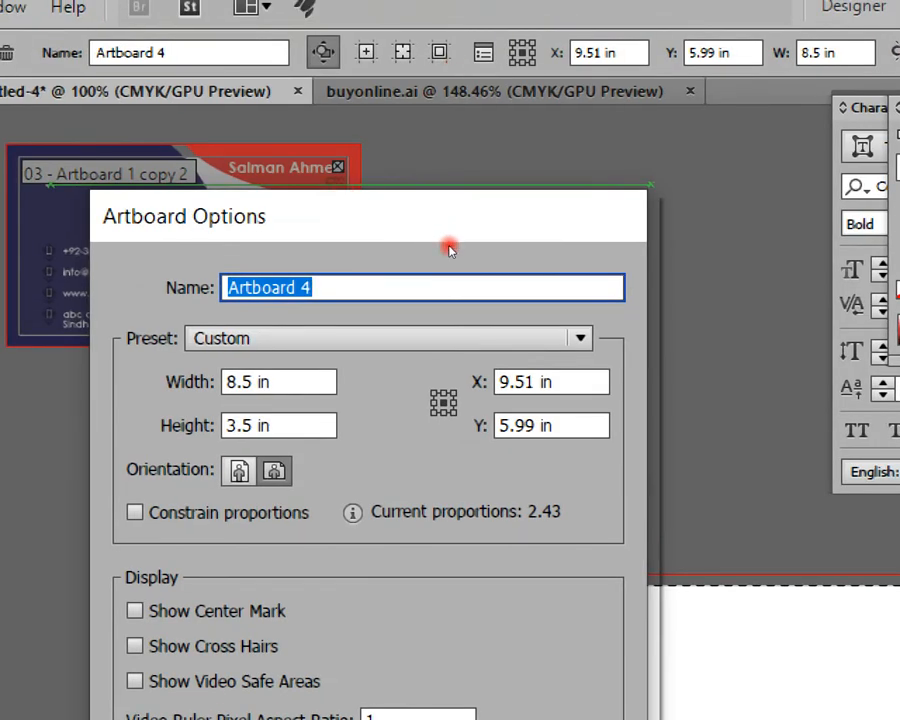
Step: Check the Artboard Options preset list, keep the Custom size, and cancel without changes
key("Tab")
key("alt+Down")
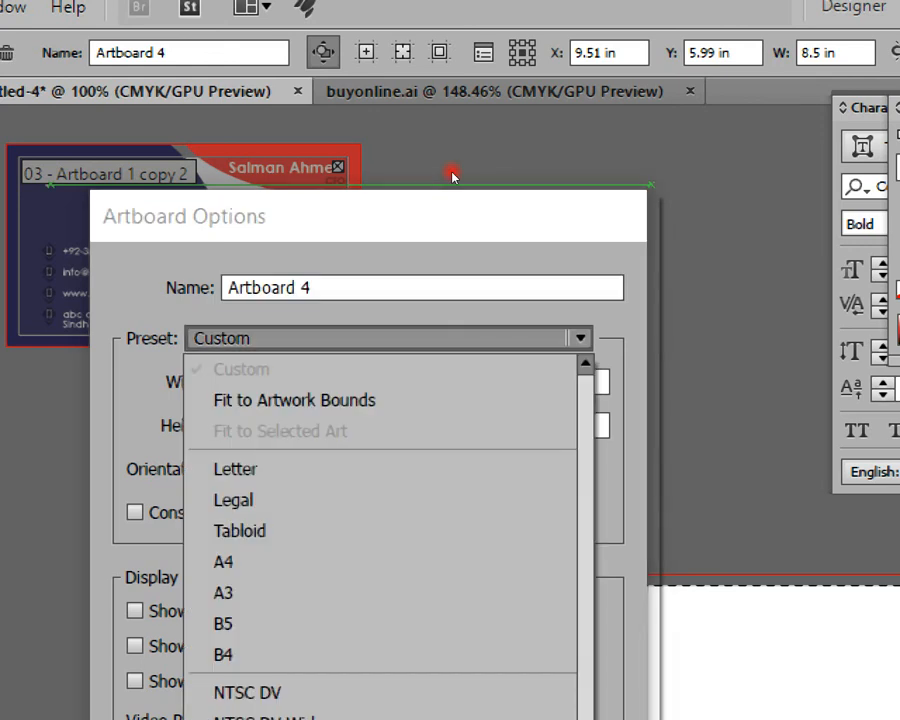
key("Escape")
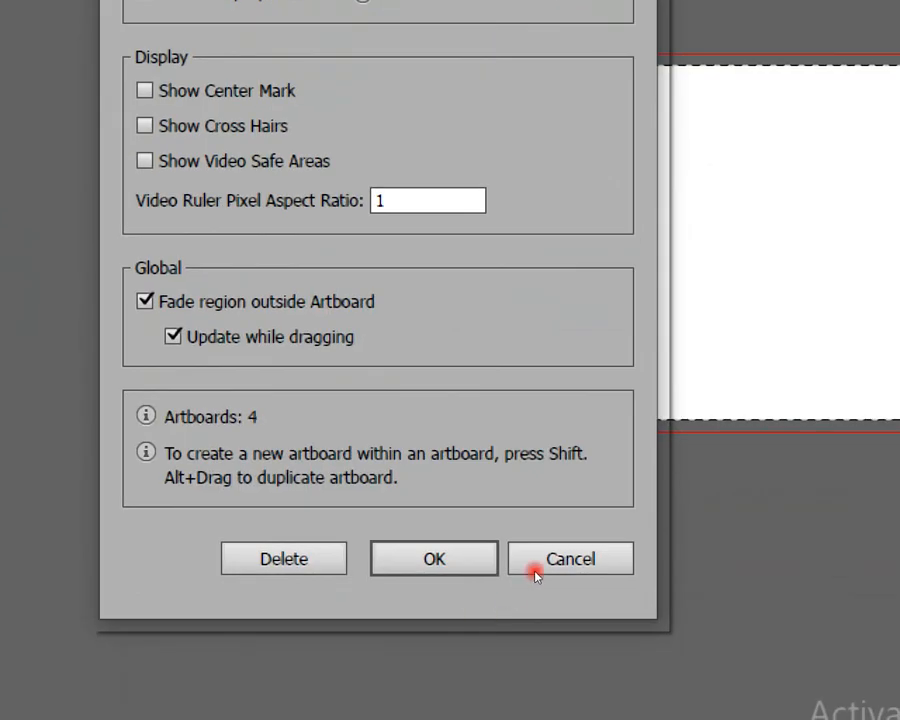
left_click(480, 556)
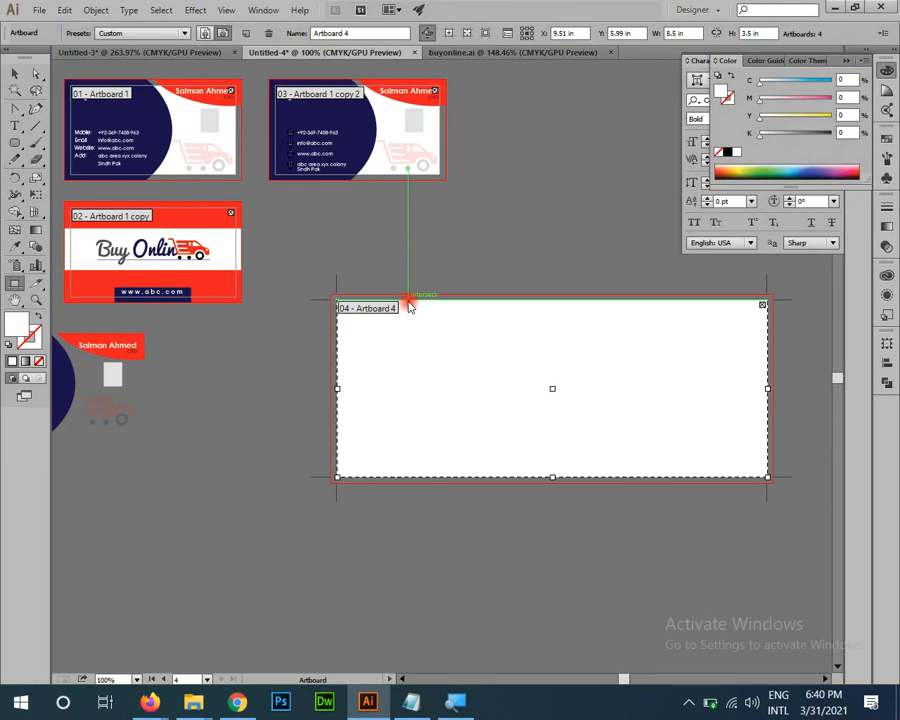
Step: Select the whole navy-and-red Buy Online card and drag a copy onto Artboard 4
key("v")
left_click_drag(545, 567, 341, 500)
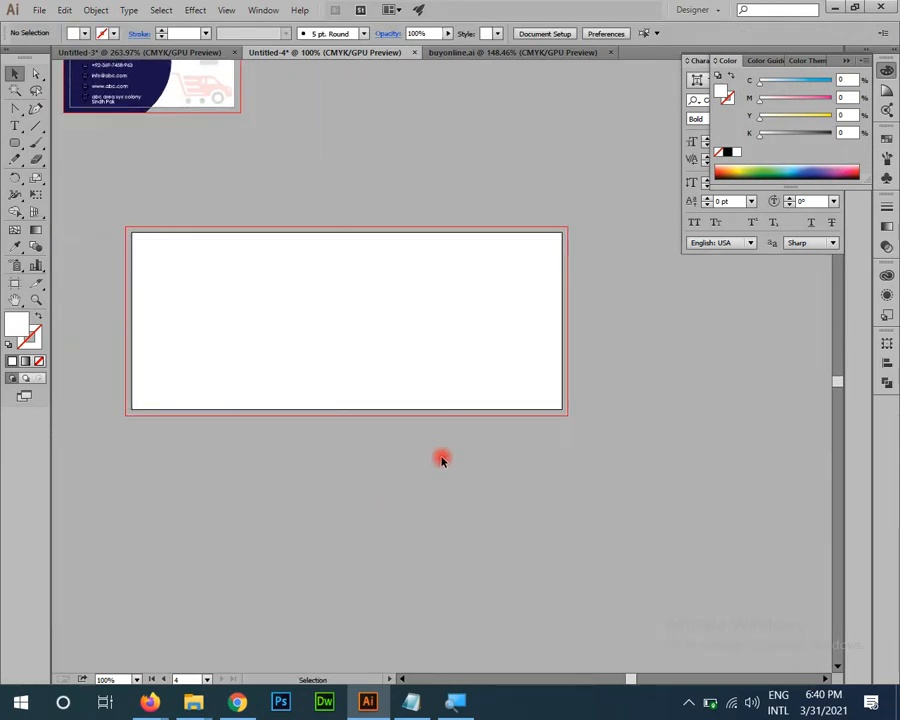
mouse_move(388, 292)
left_mouse_down()
mouse_move(428, 470)
mouse_move(459, 485)
left_mouse_up()
mouse_move(292, 456)
left_mouse_down()
mouse_move(398, 410)
mouse_move(415, 415)
left_mouse_up()
key("z")
left_click_drag(374, 261, 420, 320)
key("v")
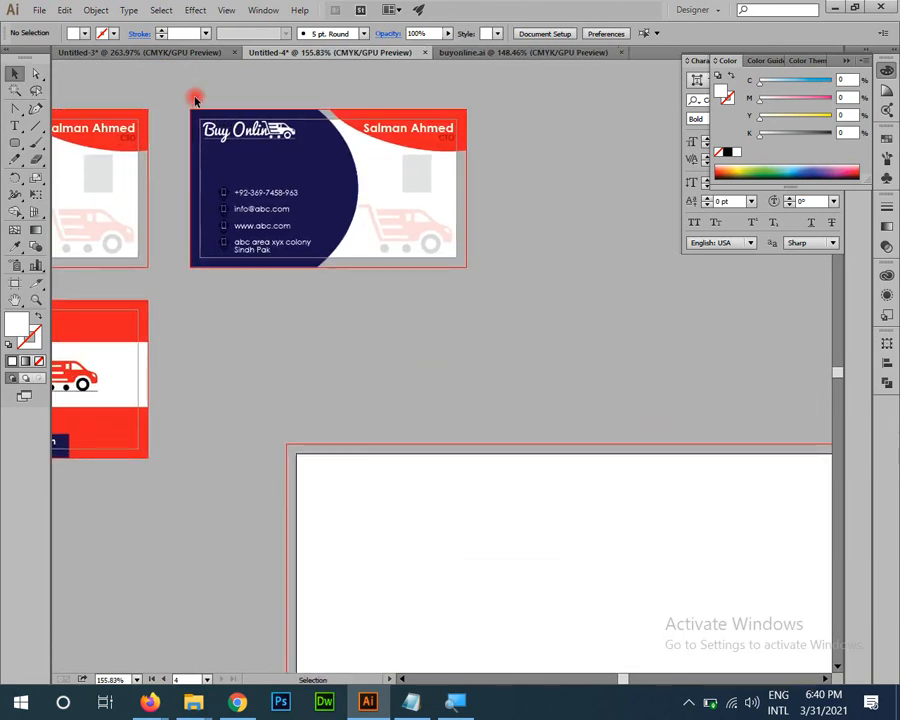
left_click_drag(188, 95, 520, 317)
left_click_drag(257, 194, 497, 402)
left_click_drag(538, 372, 428, 490)
Step: Move the card copy to Artboard 4's top-left and enlarge it to about 6.64 × 3.79 in
key("v")
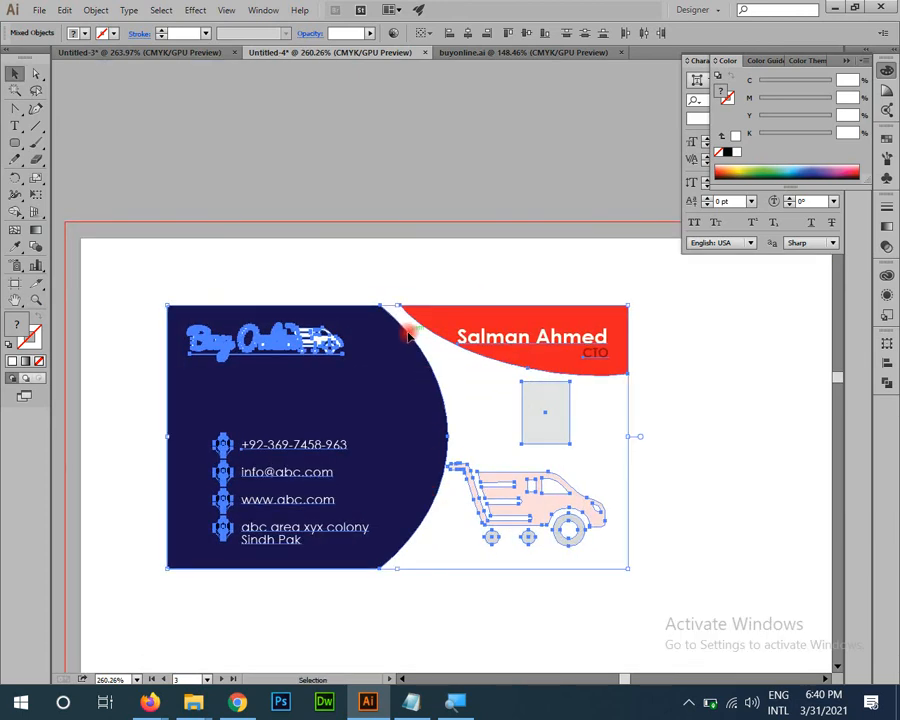
scroll(500, 270, "down", 3)
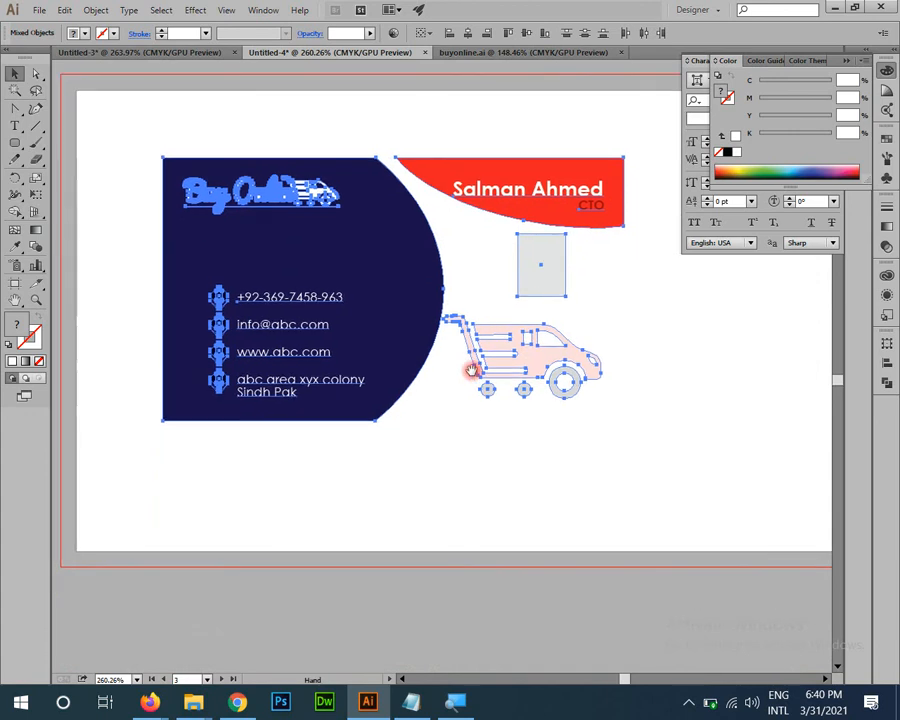
left_click_drag(473, 373, 543, 403)
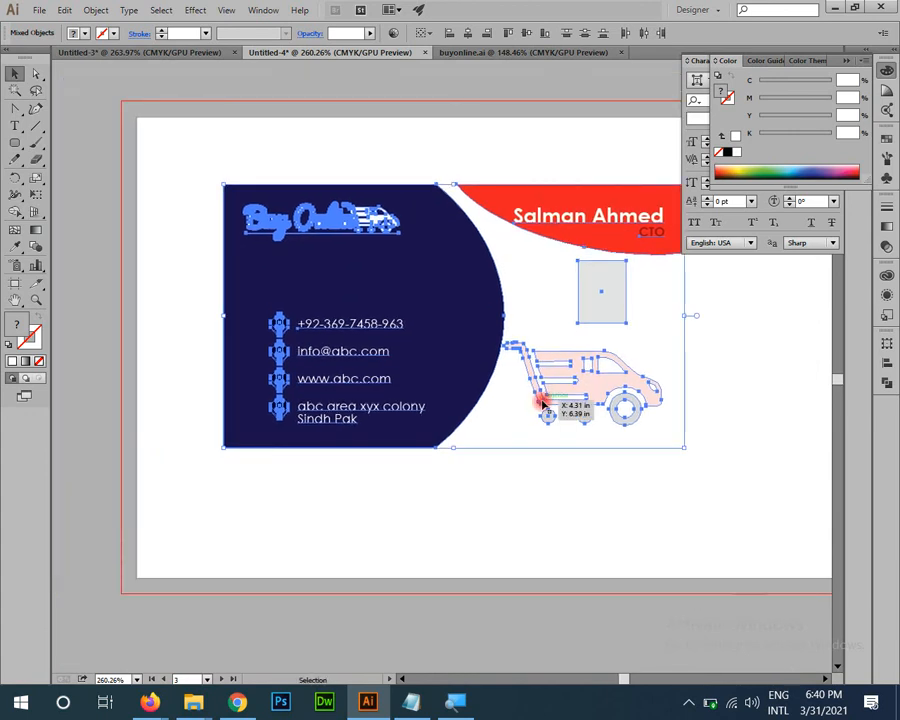
left_click_drag(410, 298, 304, 216)
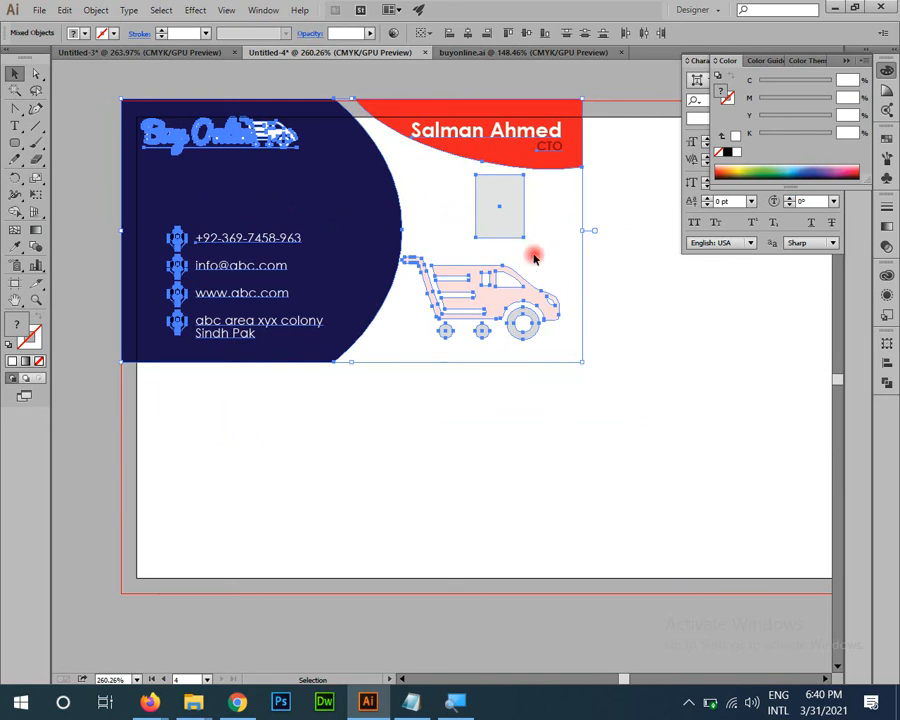
left_click_drag(581, 361, 732, 570)
left_click_drag(614, 483, 351, 336)
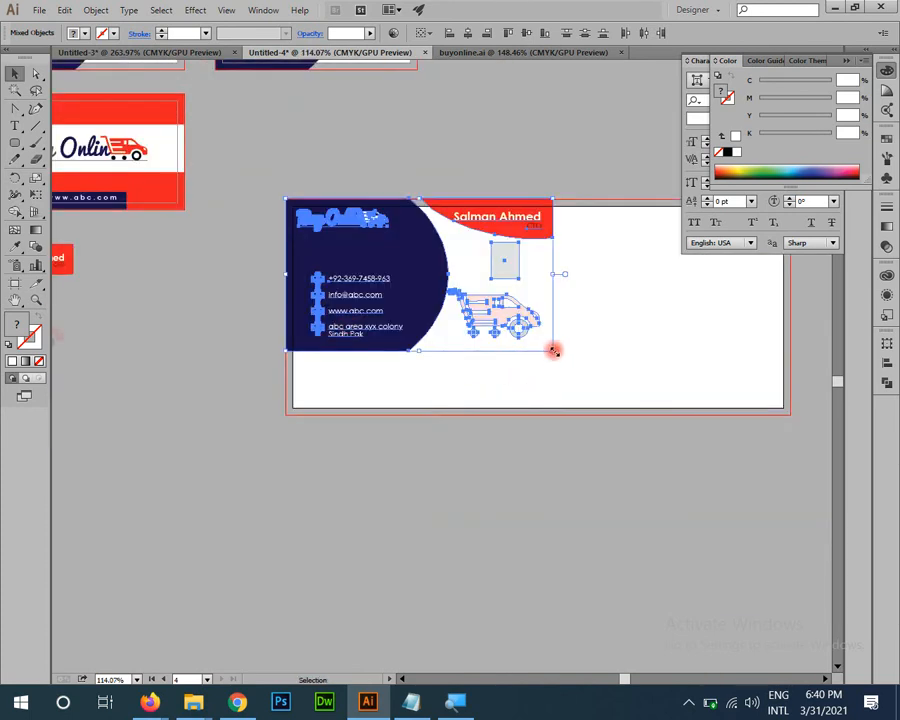
left_click_drag(553, 350, 665, 446)
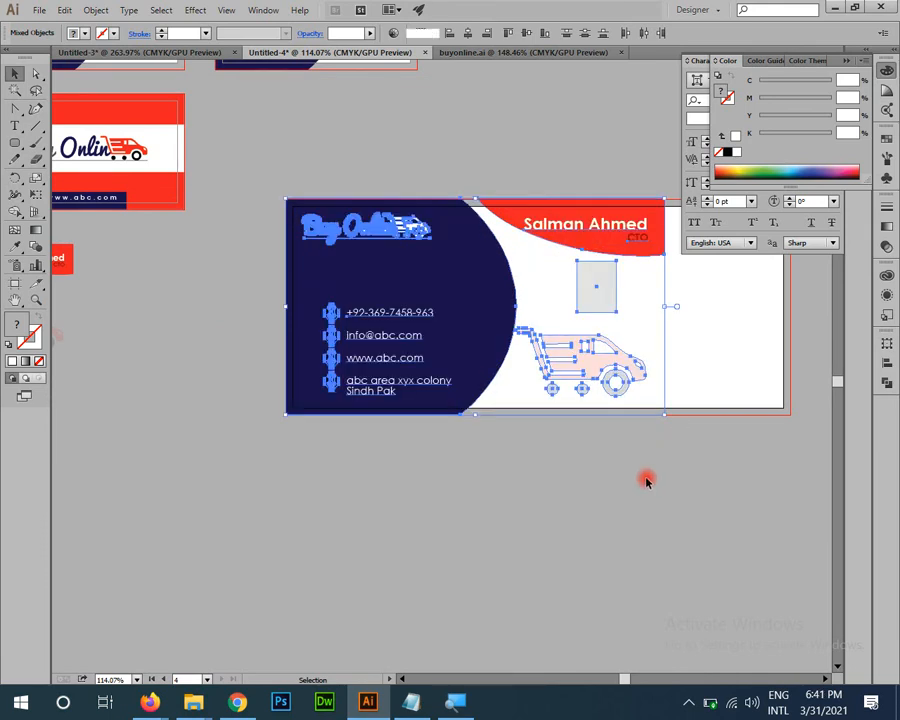
Step: Send the grey placeholder box behind the card's white background
left_click(604, 438)
left_click_drag(549, 601, 605, 575)
left_click_drag(610, 440, 564, 657)
left_click(575, 433)
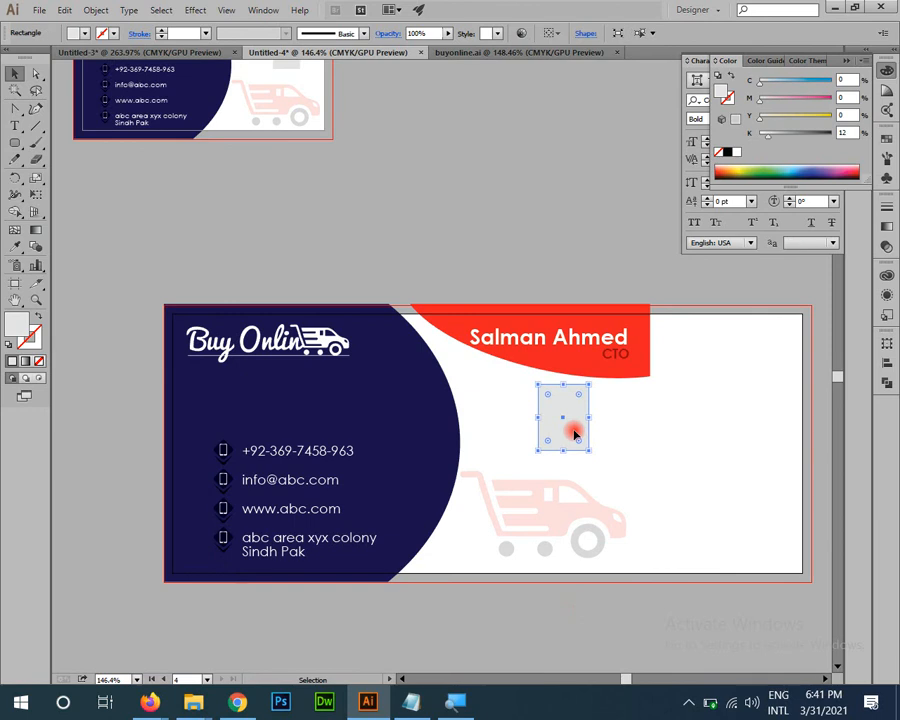
key("ctrl+shift+[")
left_click(713, 423)
Step: Delete the name and CTO title, and move the red curve to the top-right corner
left_click_drag(650, 452, 596, 484, "space")
left_click(537, 376)
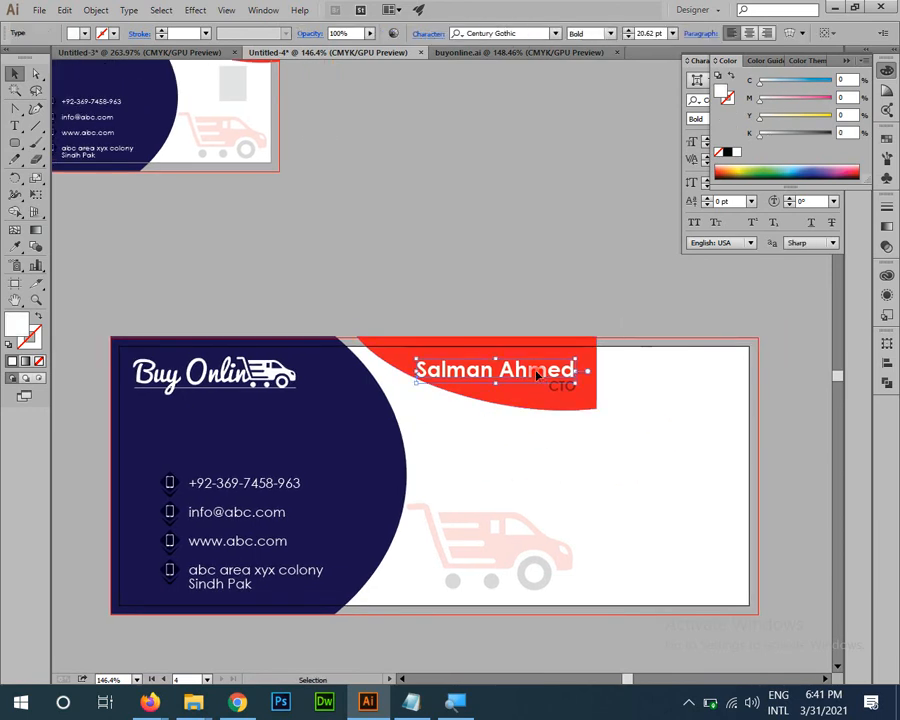
key("Delete")
left_click(566, 386)
key("Delete")
left_click_drag(566, 384, 698, 390)
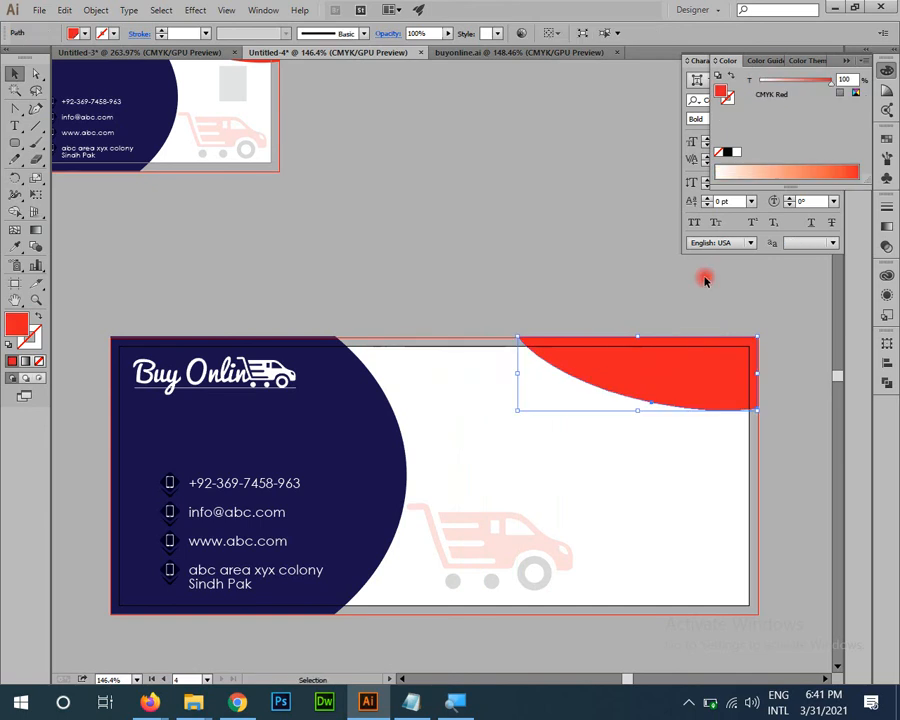
left_click(705, 277)
Step: Select the navy half-circle shape and its left-edge anchor points
left_click_drag(496, 309, 494, 248, "space")
left_click_drag(366, 422, 482, 400, "space")
left_click(300, 344)
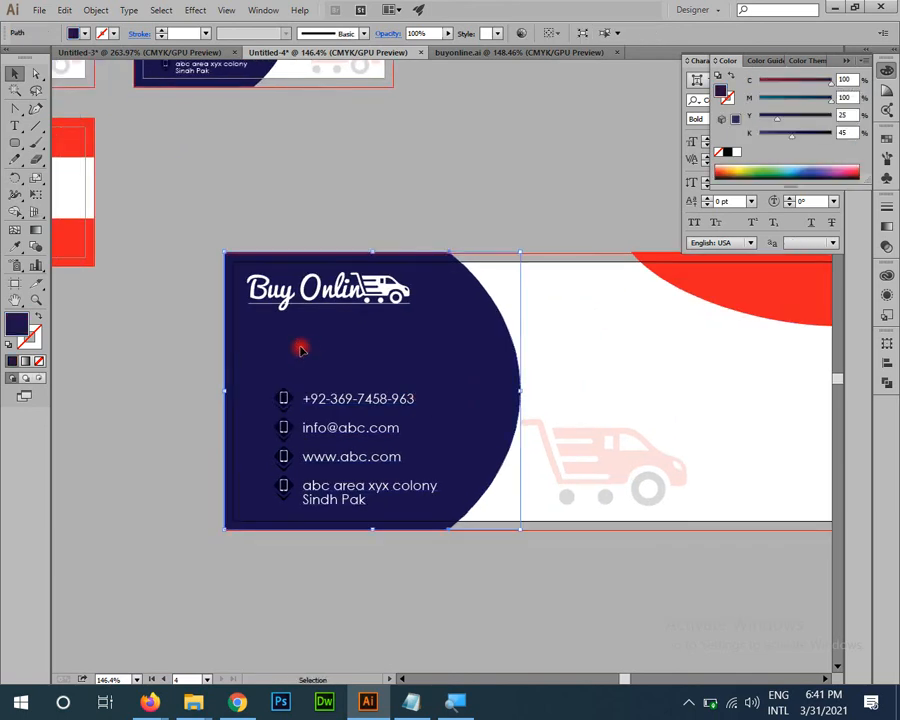
left_click_drag(436, 361, 307, 370, "space")
left_click(250, 234)
key("a")
left_click_drag(104, 260, 196, 546)
left_click(246, 606)
Step: Select the contact details group and shrink it
left_click_drag(357, 512, 261, 478)
key("z")
left_click_drag(231, 509, 206, 370)
key("v")
left_click(371, 441)
key("a")
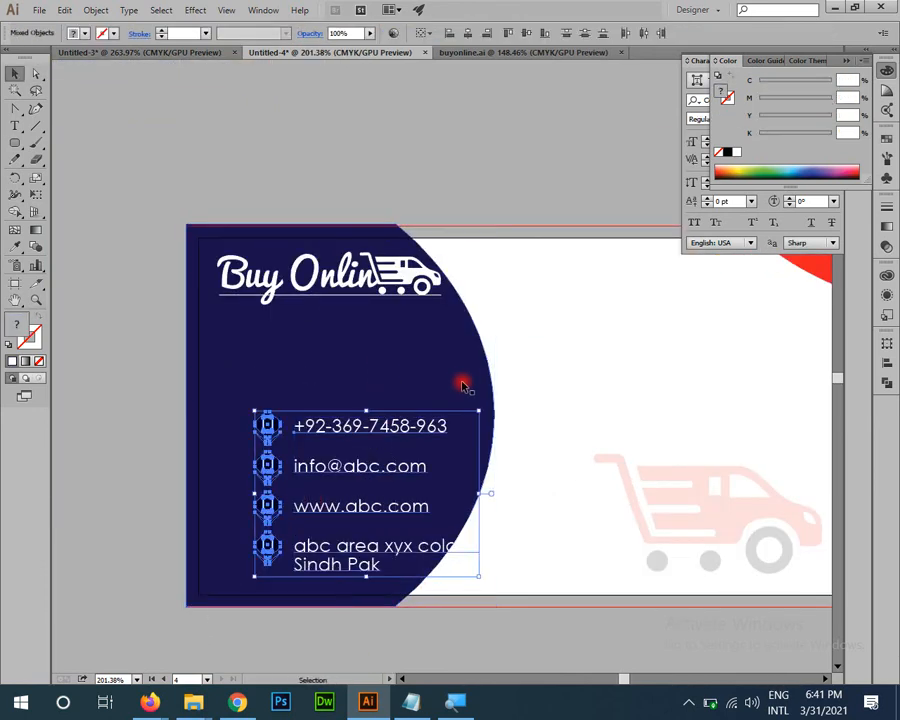
key("v")
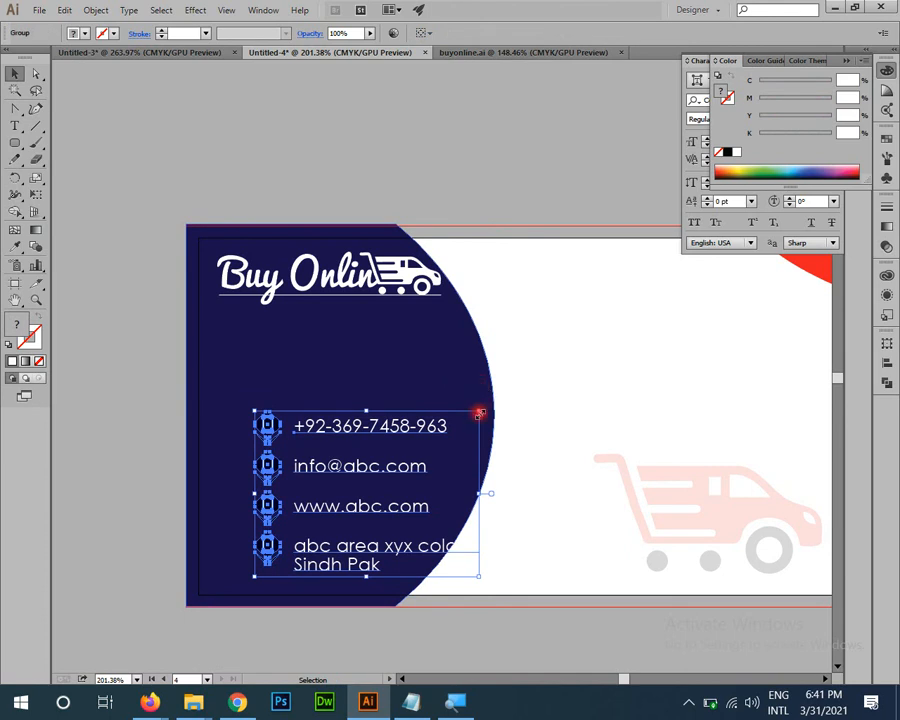
left_click_drag(480, 413, 422, 452)
Step: Reposition the contact details lower and to the left on the navy shape
key("ctrl+equal")
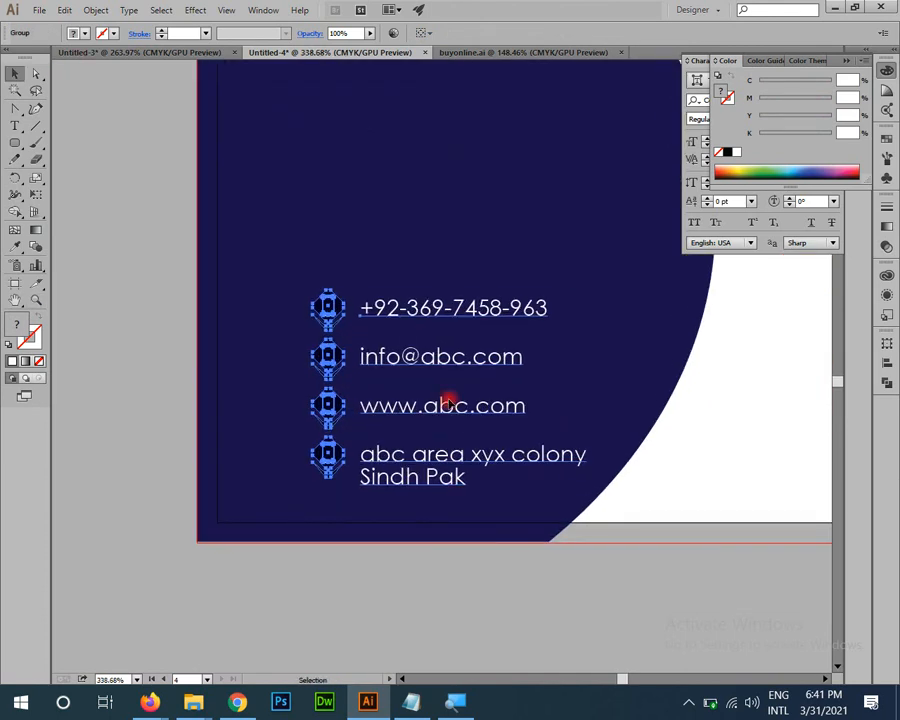
left_click_drag(449, 366, 424, 349)
key("space")
left_click_drag(493, 382, 425, 474)
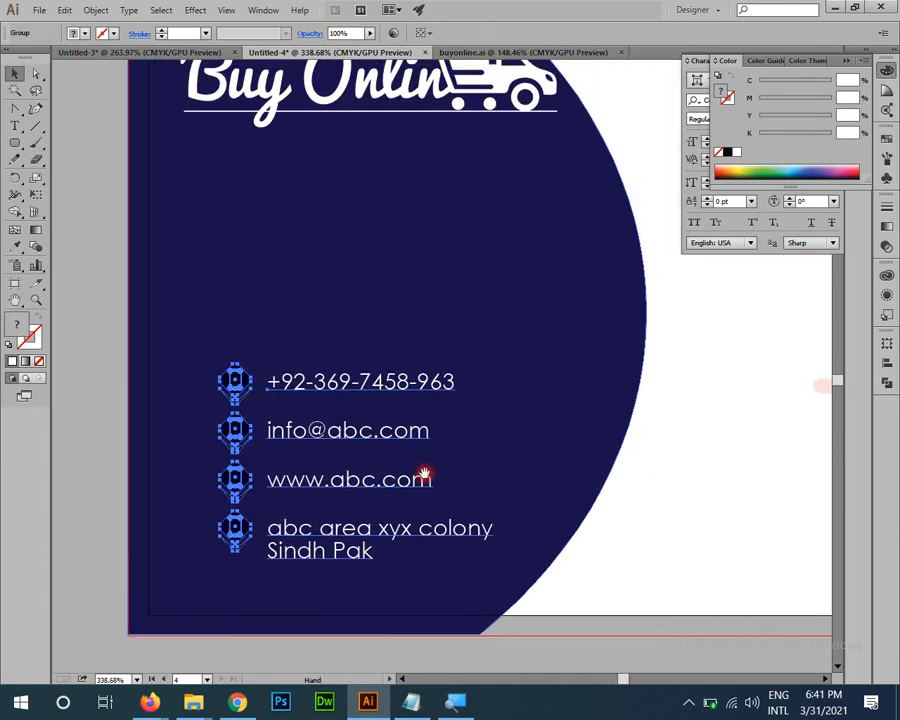
left_click_drag(323, 436, 275, 458)
key("space")
left_click_drag(541, 511, 515, 428)
Step: Select the contact text lines inside the group and check their font size
left_click(352, 619)
left_click(333, 316)
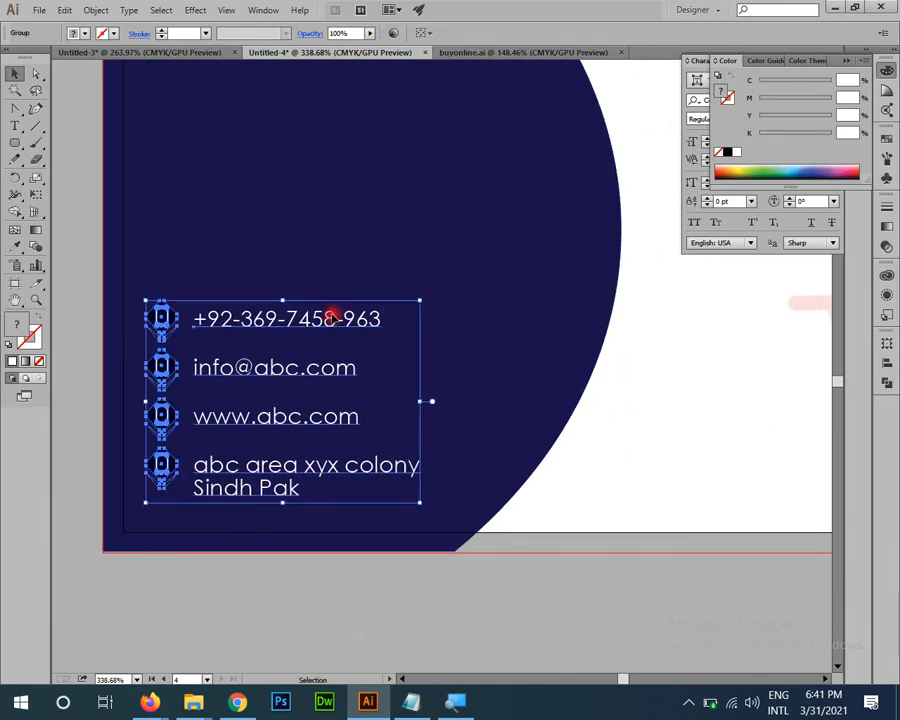
right_click(333, 316)
left_click_drag(42, 73, 88, 95)
left_click(420, 610)
left_click(341, 383)
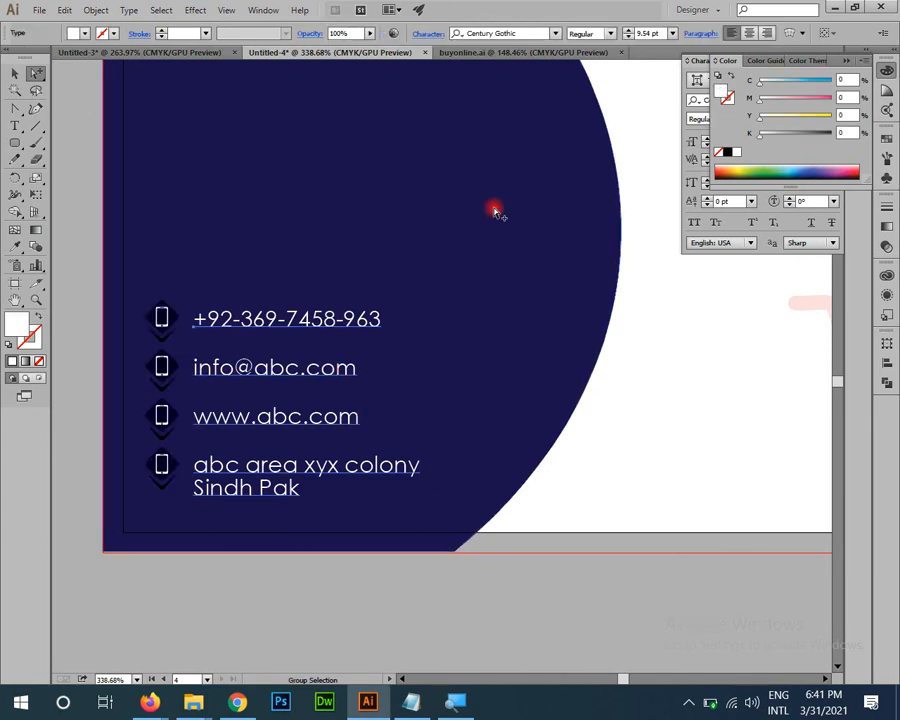
double_click(643, 33)
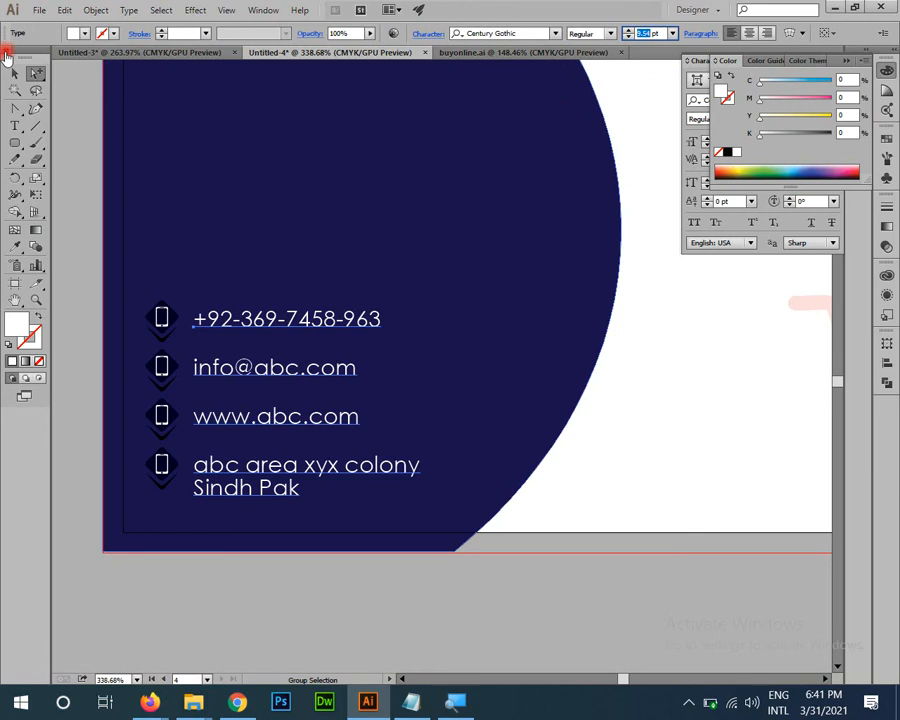
left_click(15, 89)
left_click(14, 75)
Step: Zoom out and pan to see the whole envelope card on Artboard 4
left_click(553, 610)
key("z")
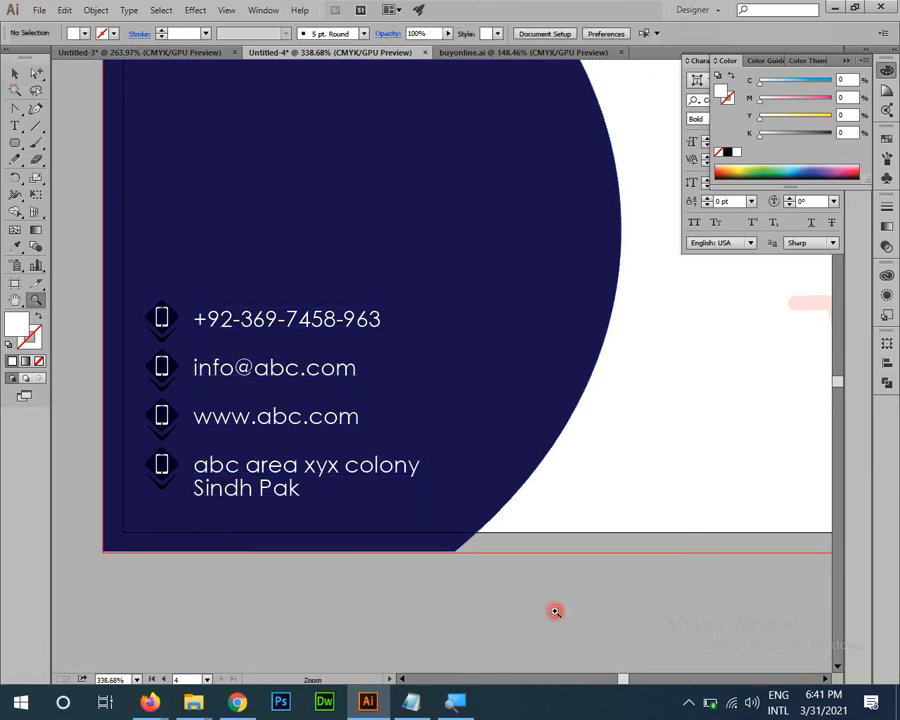
left_click_drag(555, 611, 475, 590)
left_click_drag(516, 460, 338, 420)
key("v")
left_click_drag(615, 491, 553, 447)
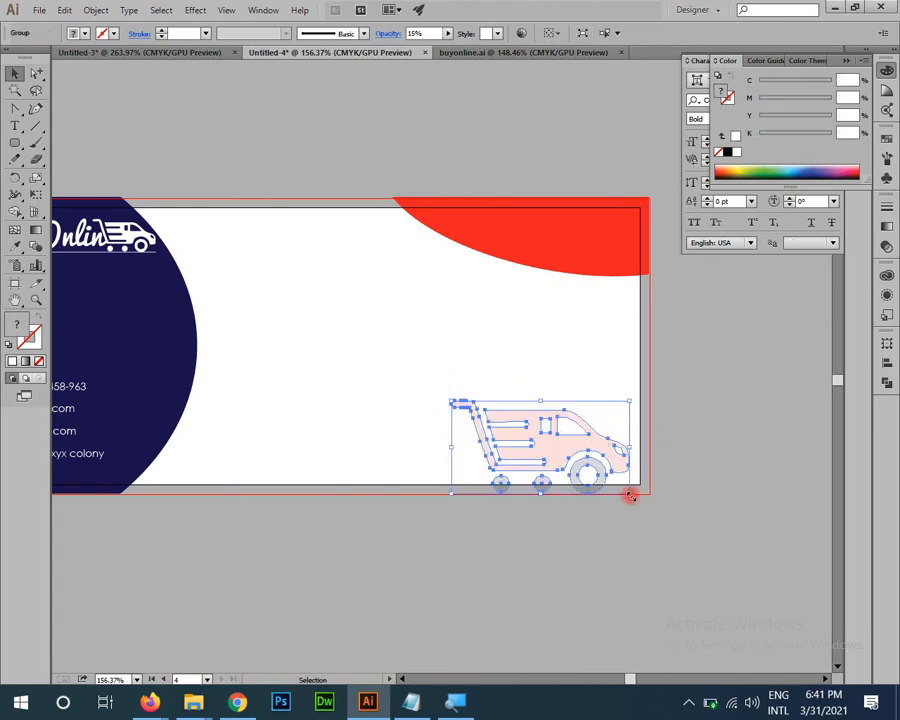
Step: Shrink the faded cart graphic into the envelope's lower-right corner
left_click_drag(612, 454, 618, 449)
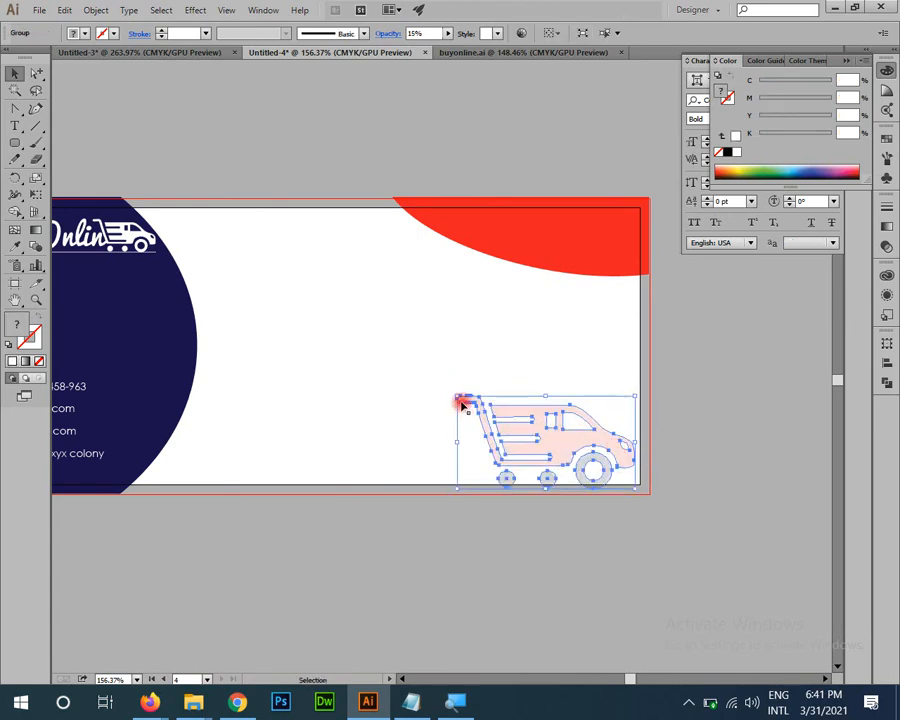
left_click_drag(458, 397, 506, 420)
left_click(404, 380)
Step: Nudge the Buy Online logo slightly down
left_click_drag(257, 384, 613, 418)
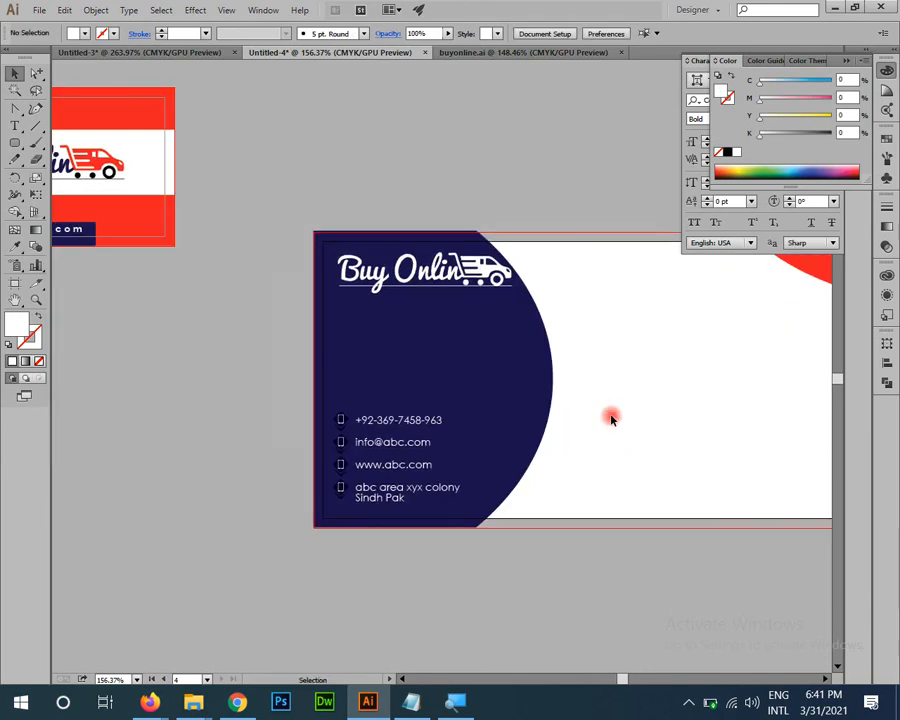
left_click(436, 283)
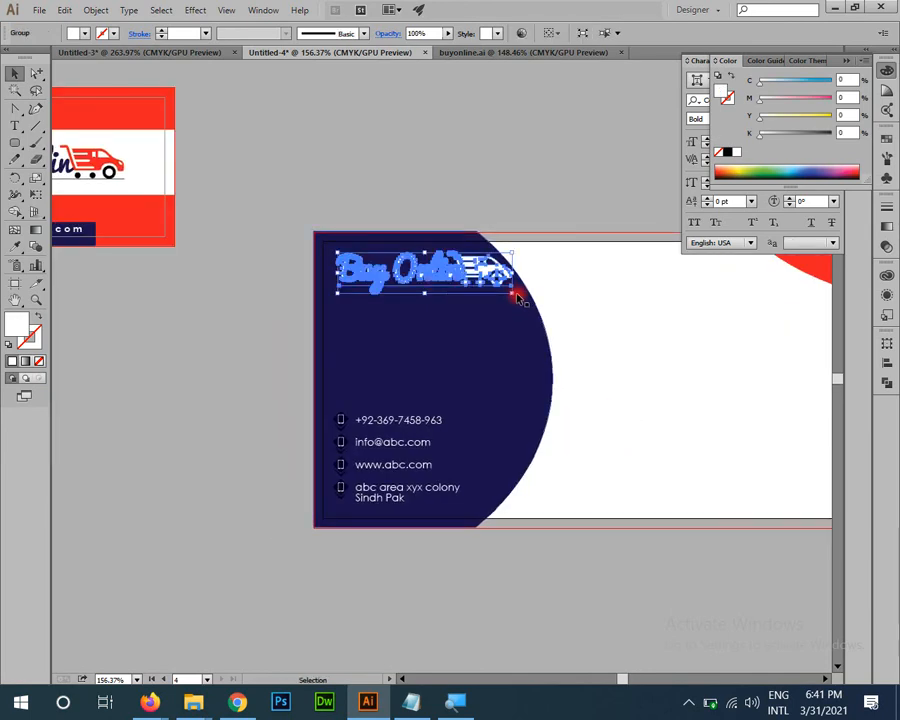
left_click_drag(474, 267, 475, 294)
left_click(600, 311)
Step: Pan and zoom out to view the whole envelope with the cart
left_click_drag(590, 400, 567, 453)
left_click_drag(426, 410, 597, 460)
left_click_drag(633, 386, 360, 268)
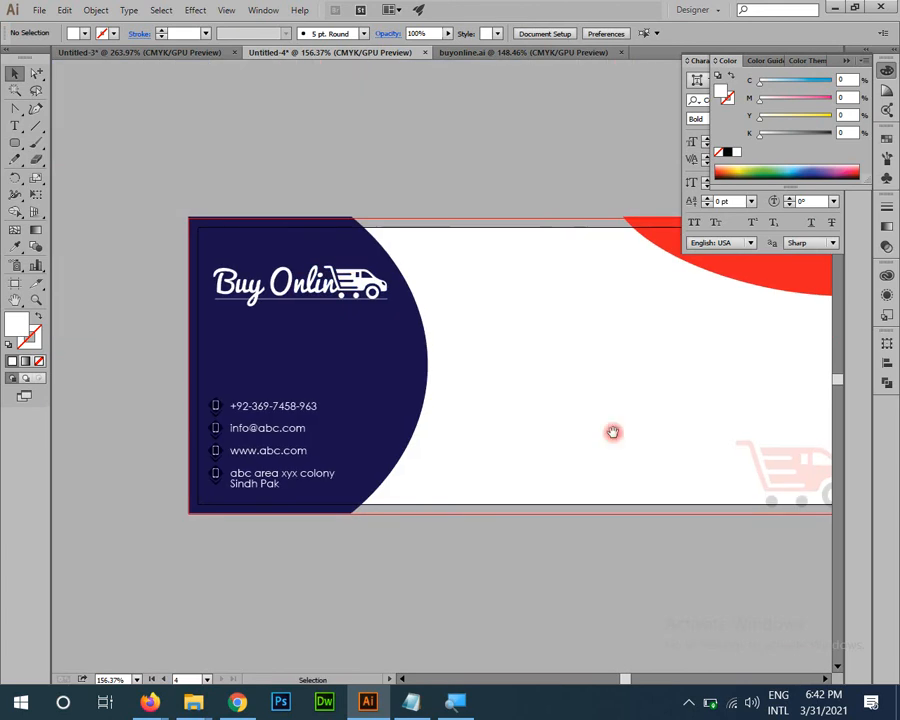
left_click_drag(613, 432, 565, 409)
left_click_drag(373, 460, 309, 436)
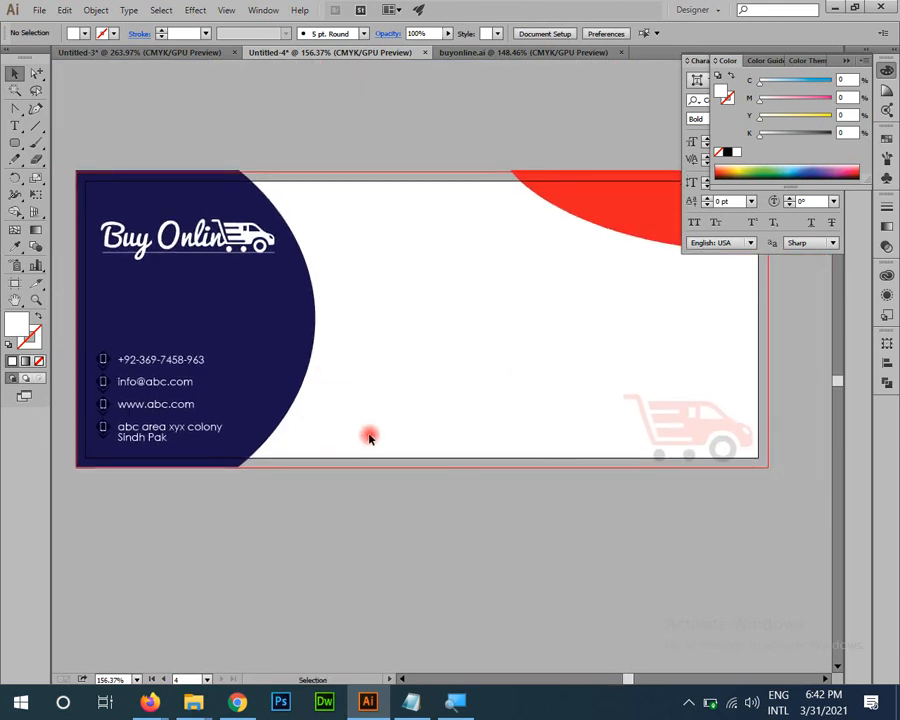
left_click_drag(442, 433, 400, 510)
left_click_drag(466, 454, 463, 484)
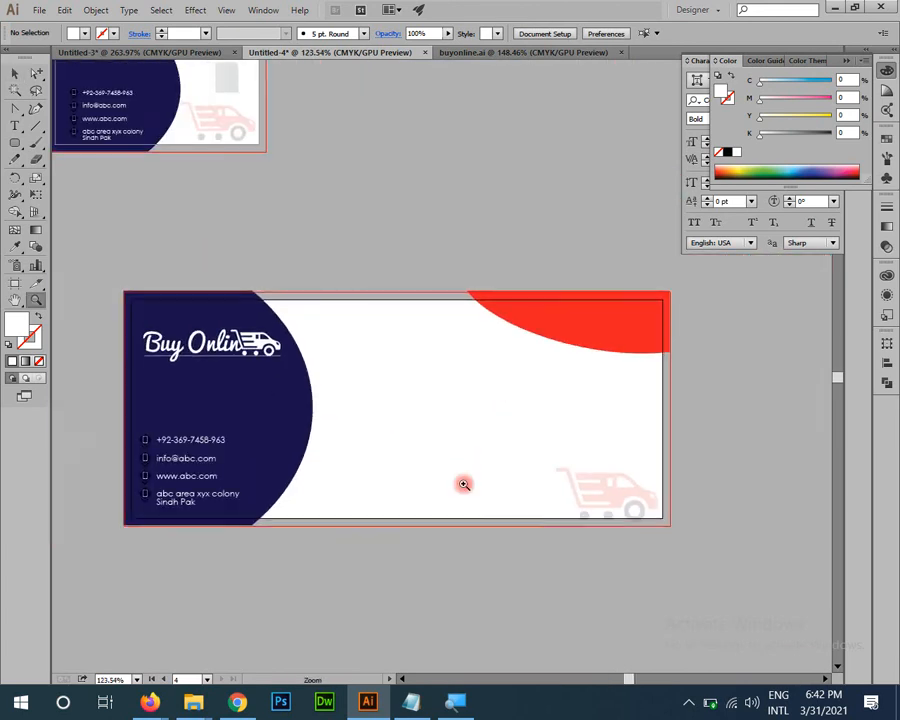
scroll(463, 484, "down", 2)
left_click(36, 126)
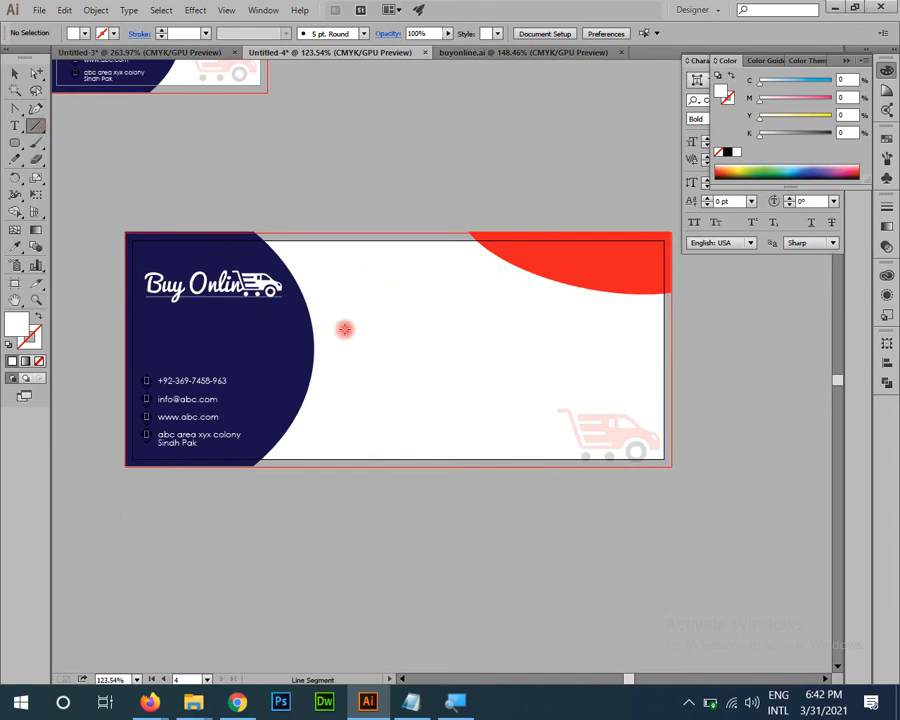
Step: Draw a horizontal line across the white area and give it a 1 pt black stroke
left_click_drag(348, 326, 616, 326)
key("v")
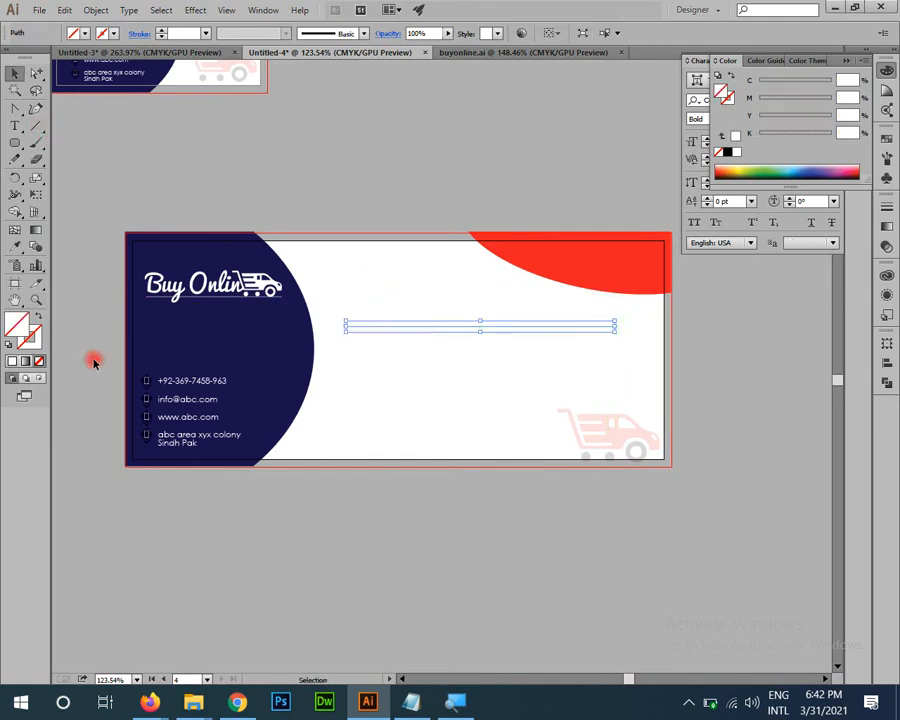
left_click(33, 341)
left_click(352, 37)
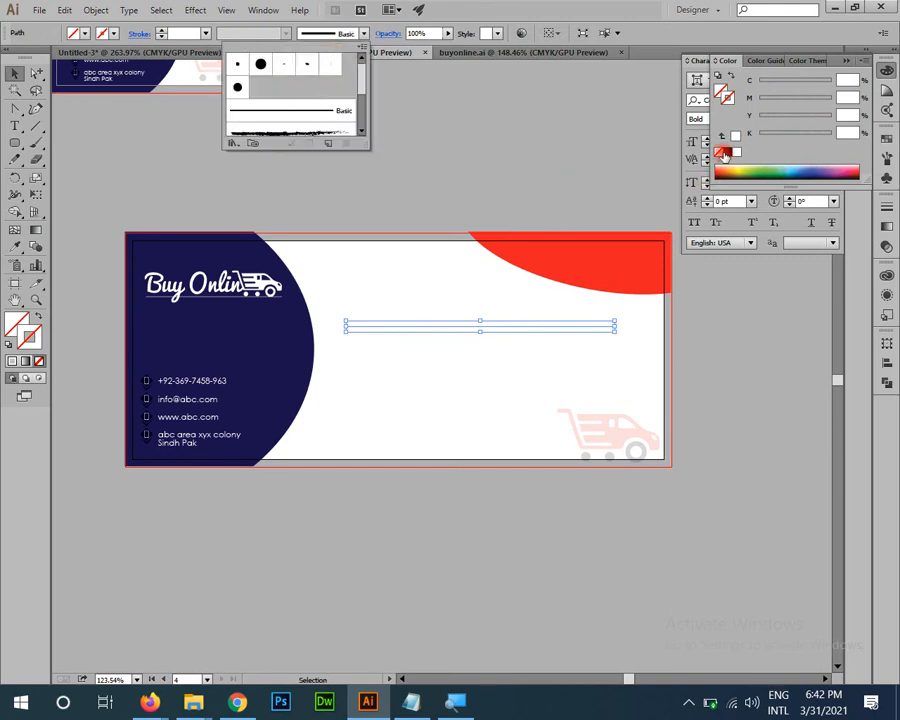
left_click(601, 157)
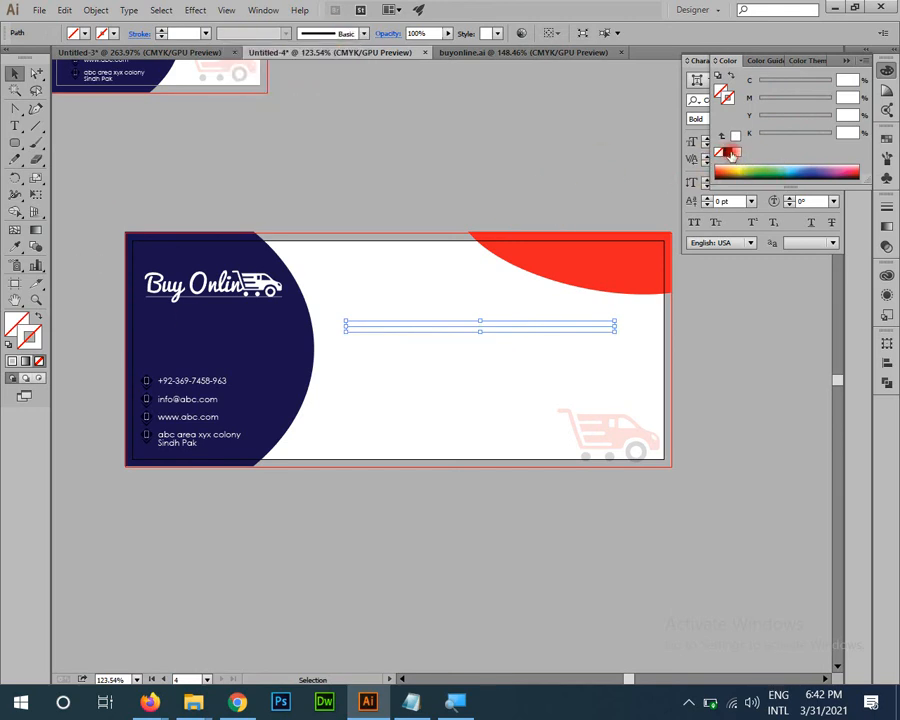
left_click(731, 154)
left_click(503, 172)
key("ctrl+space")
left_click(519, 282, "ctrl")
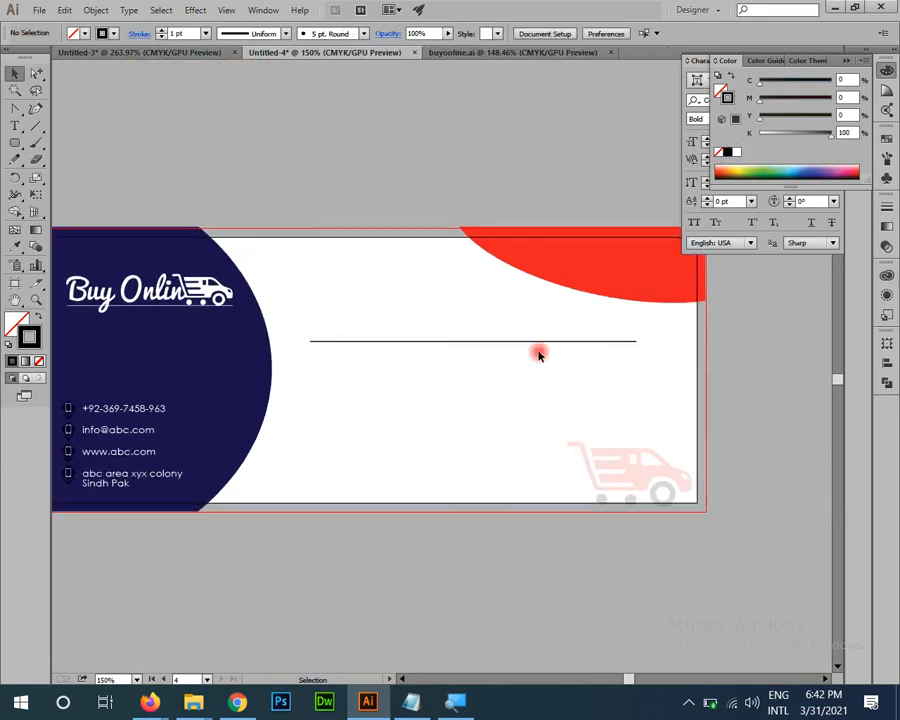
Step: Apply an elliptical width profile and duplicate the line twice to make three address lines
left_click(541, 341)
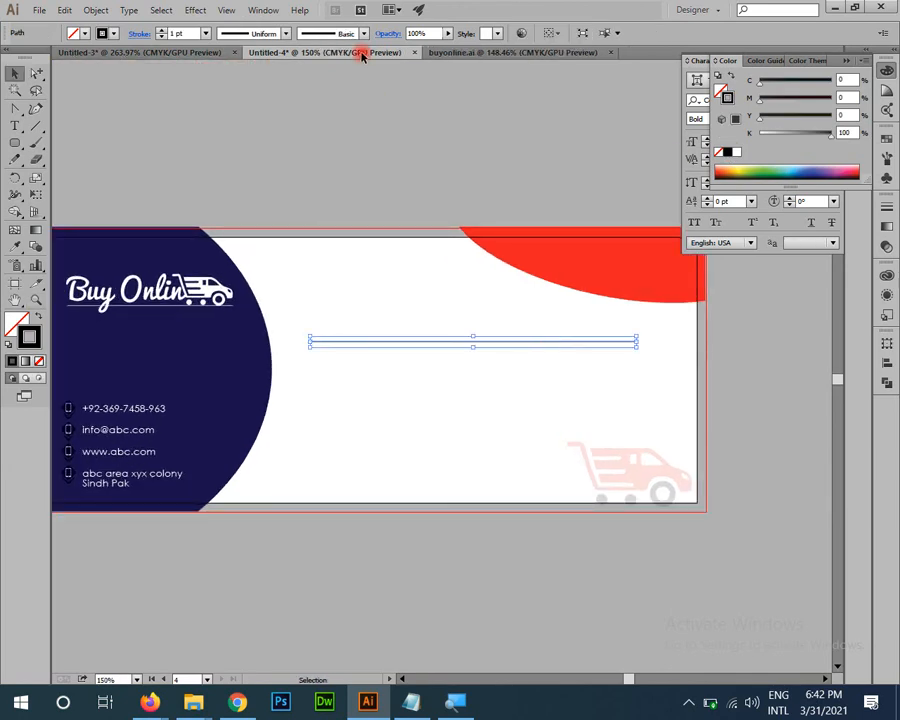
left_click(268, 36)
left_click(236, 74)
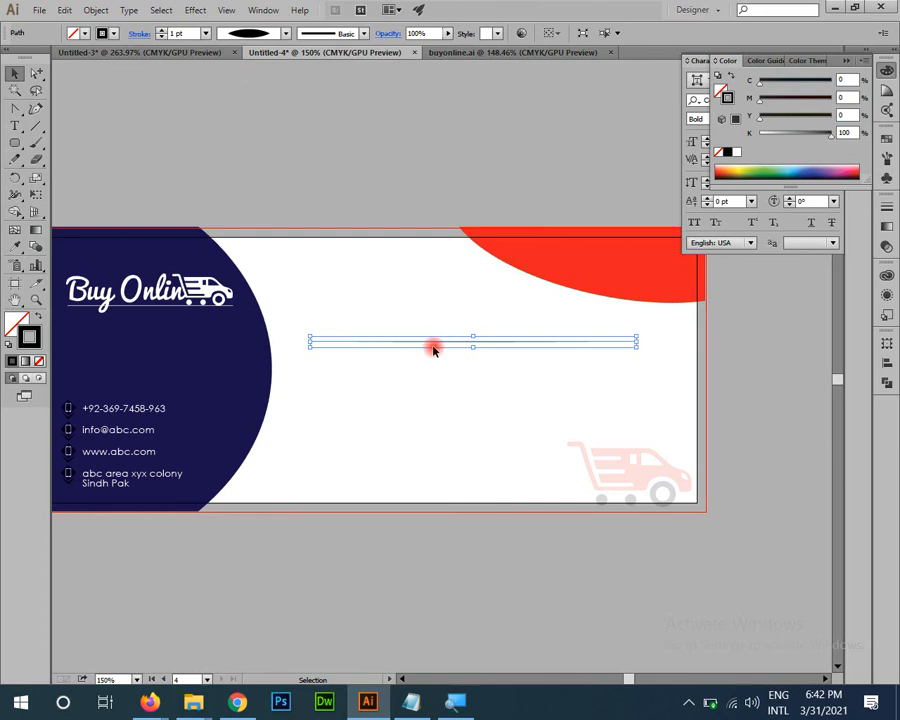
left_click_drag(438, 345, 440, 372)
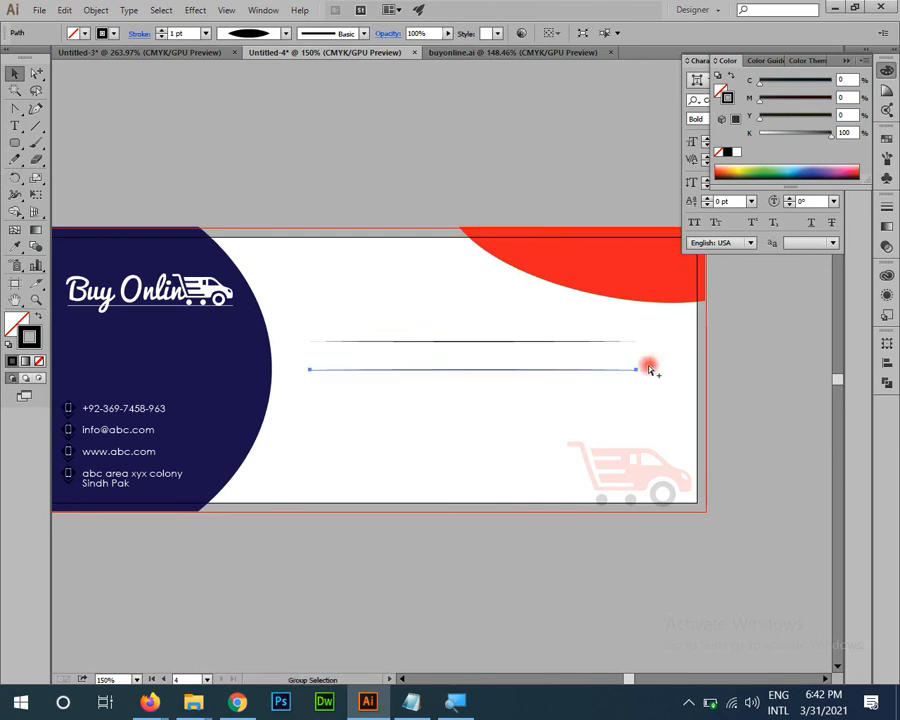
key("ctrl+d")
left_click(763, 437)
key("space")
left_click_drag(736, 453, 657, 373)
key("ctrl+space")
left_click_drag(551, 470, 444, 395)
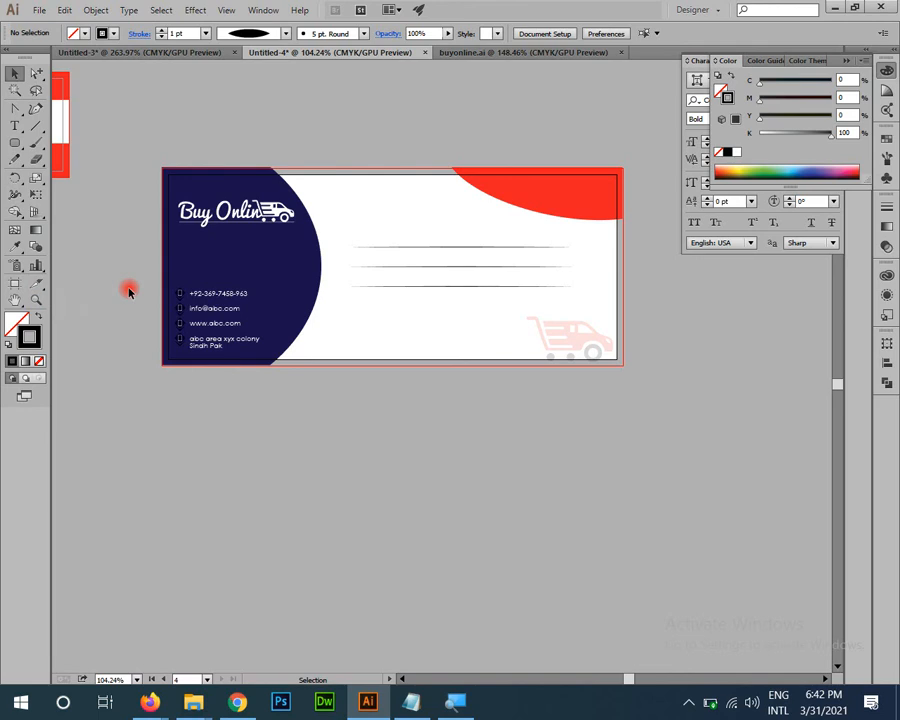
left_click(14, 284)
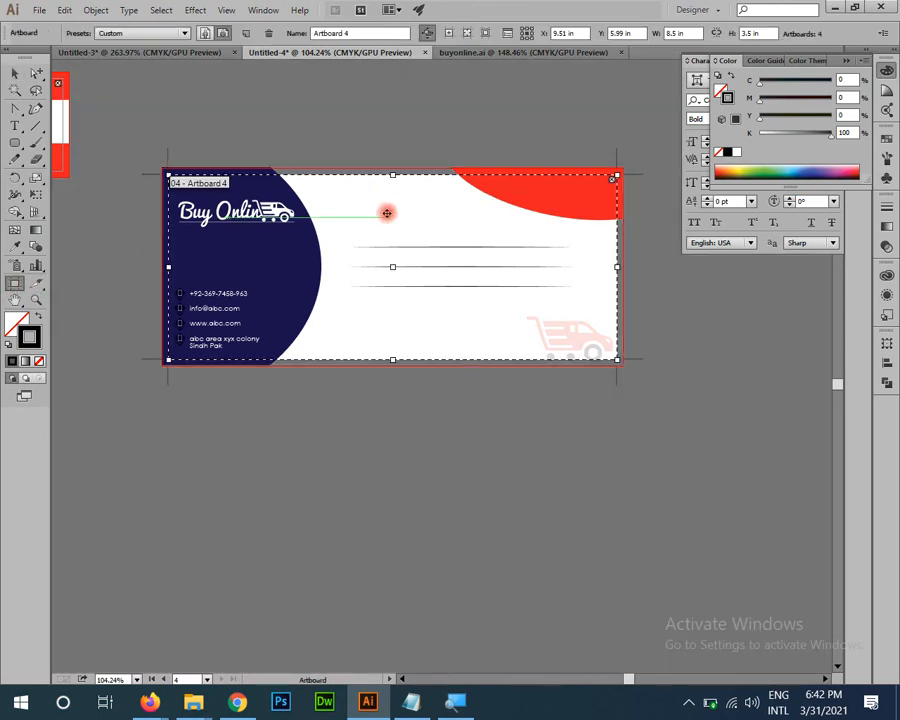
Step: Duplicate the envelope artboard below and delete the copy's address lines
left_click_drag(386, 212, 412, 432)
key("z")
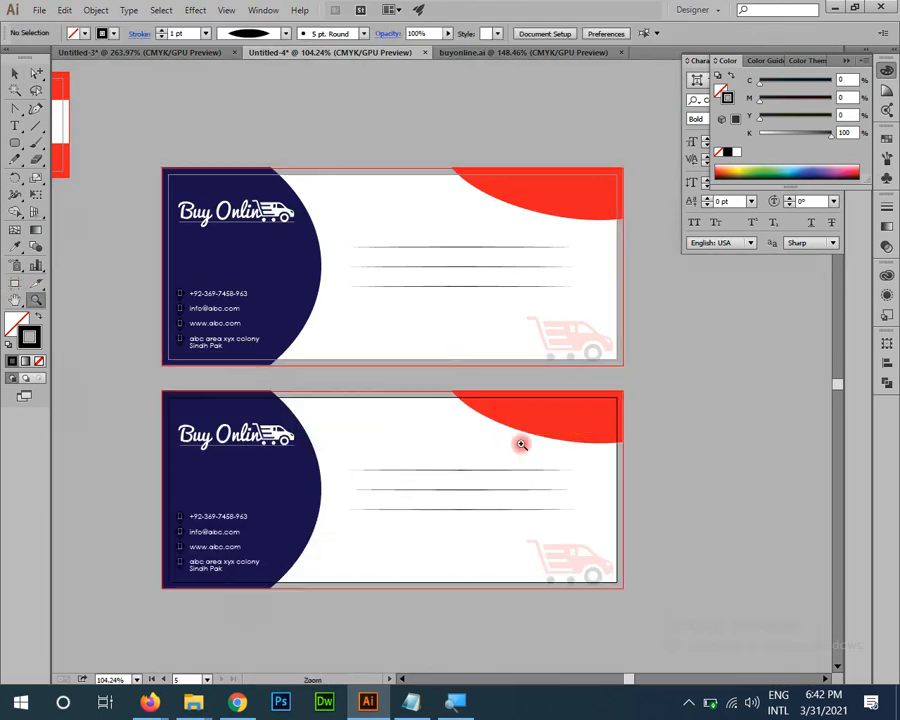
left_click(521, 444)
scroll(546, 498, "down", 3)
key("v")
left_click(455, 366)
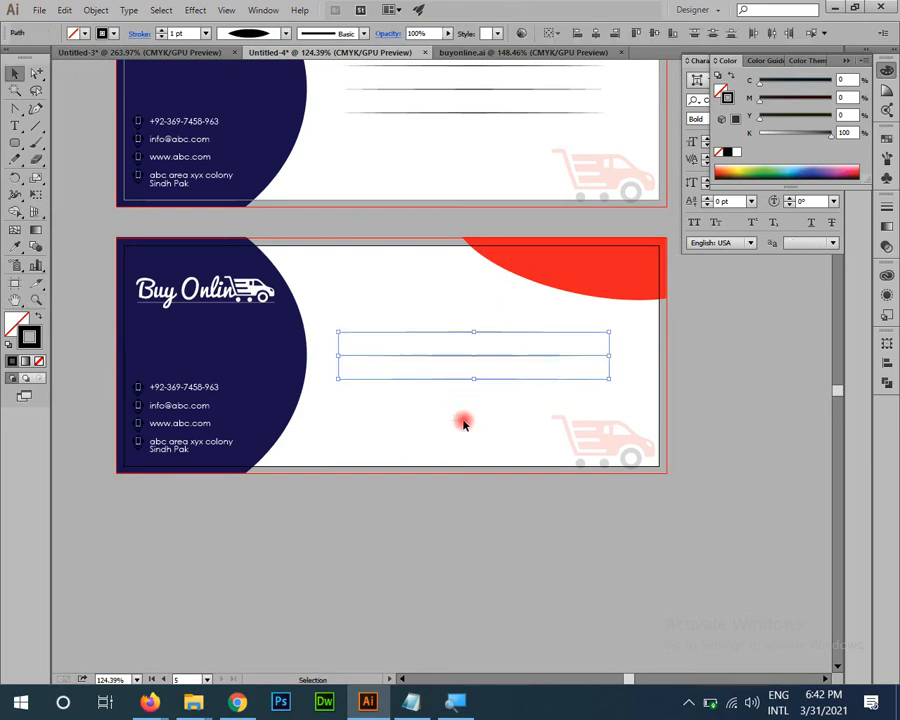
key("Delete")
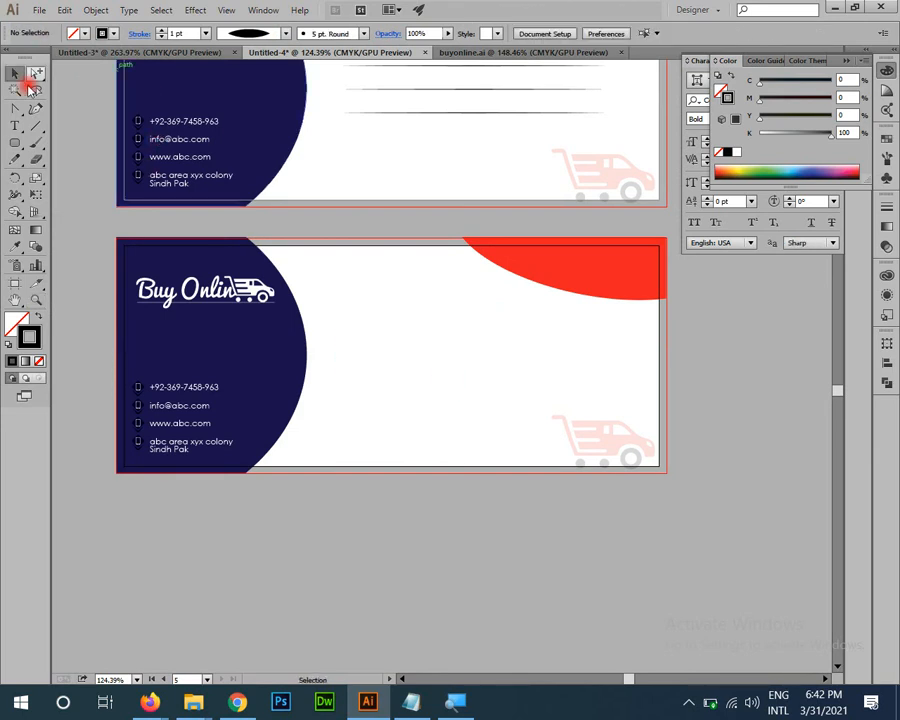
Step: Draw a rounded-rectangle window on the lower envelope filled with 30% black gray
left_click_drag(14, 142, 53, 158)
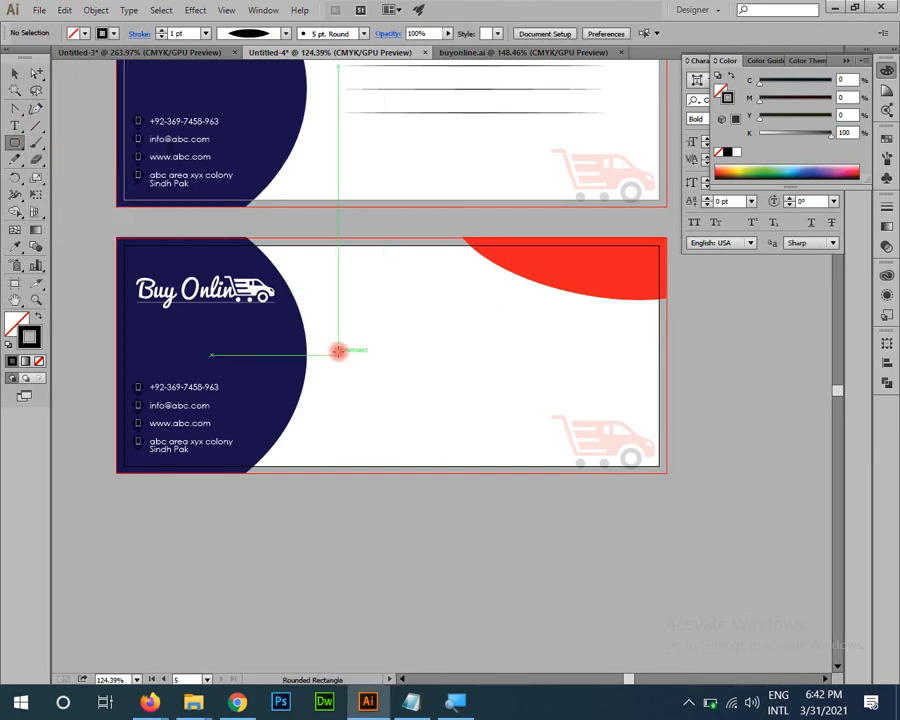
mouse_move(338, 350)
left_mouse_down()
mouse_move(597, 378)
mouse_move(619, 390)
mouse_move(607, 392)
mouse_move(651, 386)
mouse_move(625, 382)
left_mouse_up()
key("Up")
key("Up")
key("Up")
key("Up")
key("Up")
key("Up")
key("Up")
key("Up")
key("Up")
key("Up")
key("shift+x")
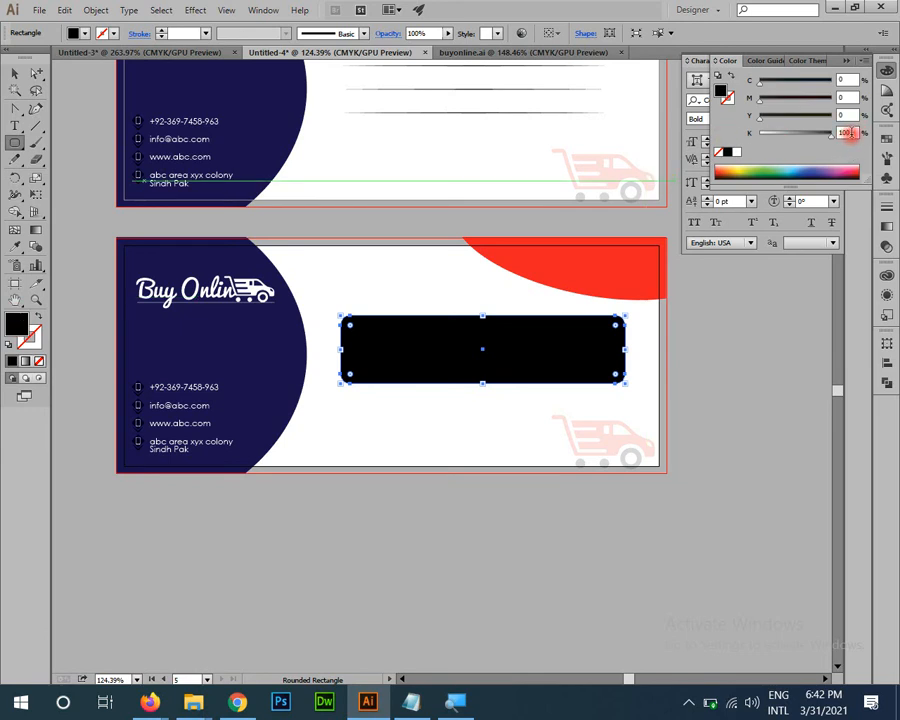
left_click(846, 133)
type("30")
key("Return")
key("v")
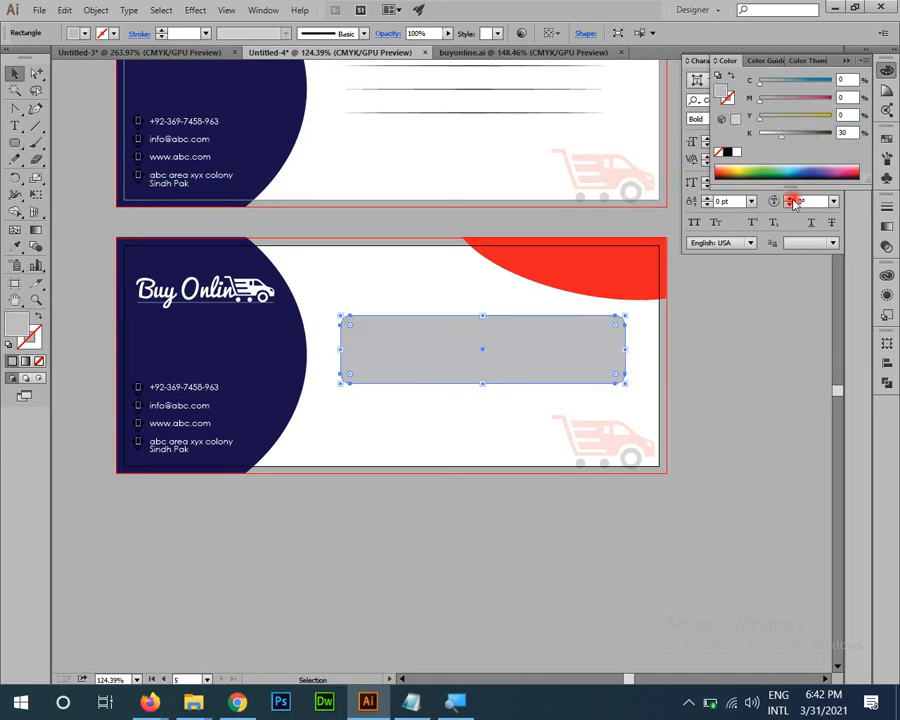
left_click(677, 526)
key("space")
mouse_move(647, 505)
left_mouse_down()
mouse_move(651, 473)
mouse_move(663, 514)
left_mouse_up()
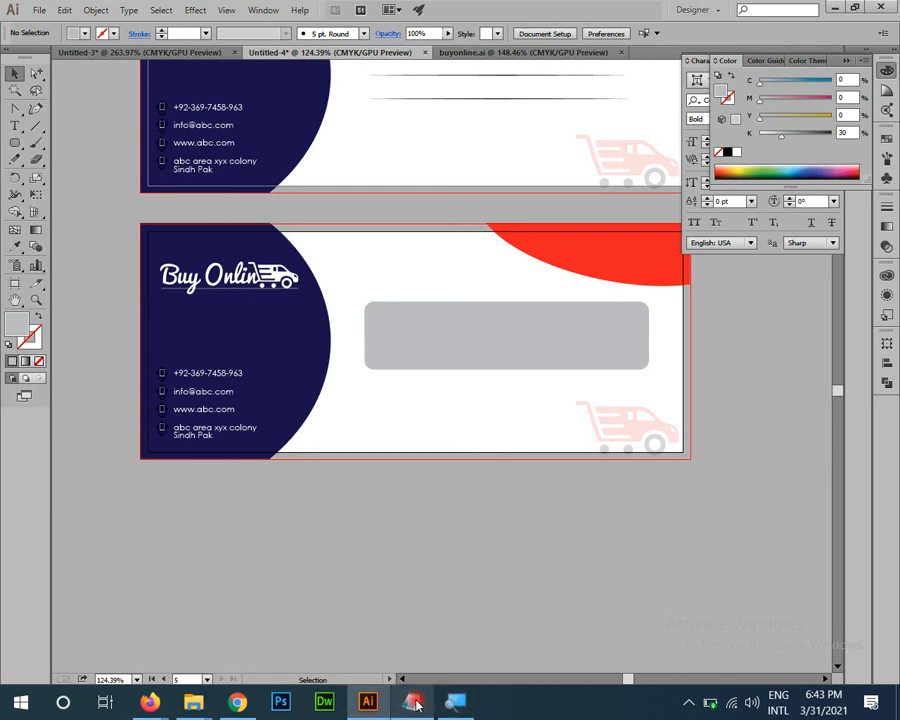
Step: Select the Notepad notes, then bring the WhatsApp Web window in Firefox forward
left_click(415, 703)
key("ctrl+a")
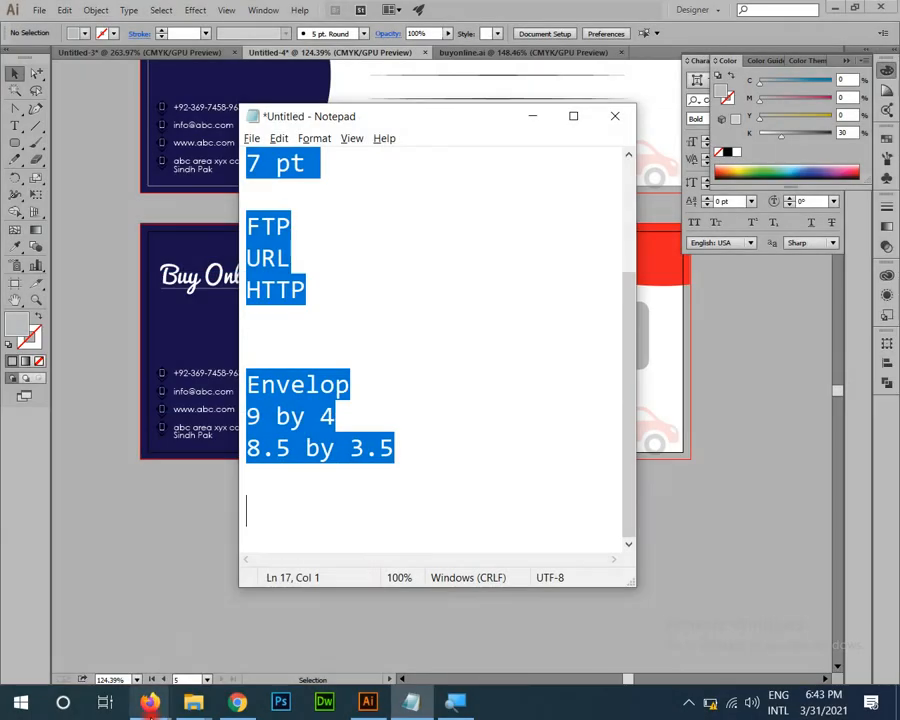
mouse_move(148, 700)
left_click(90, 610)
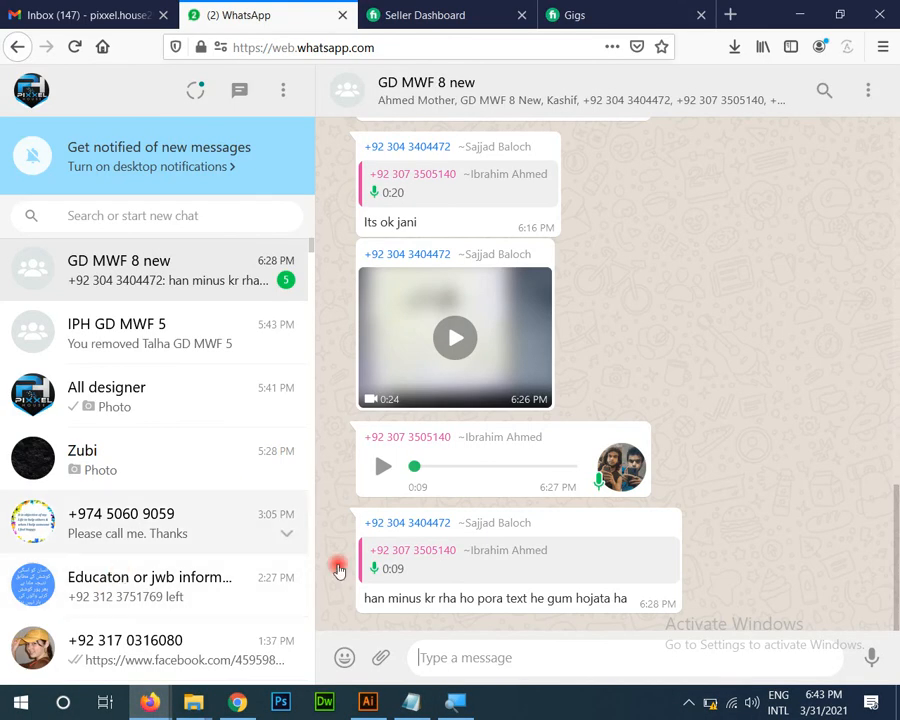
left_click(688, 702)
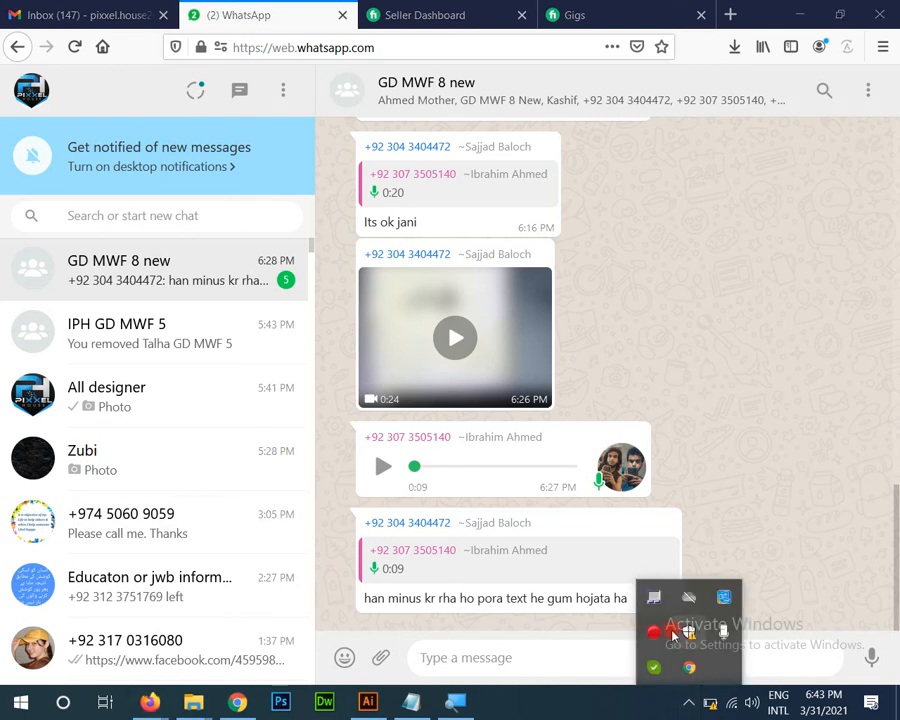